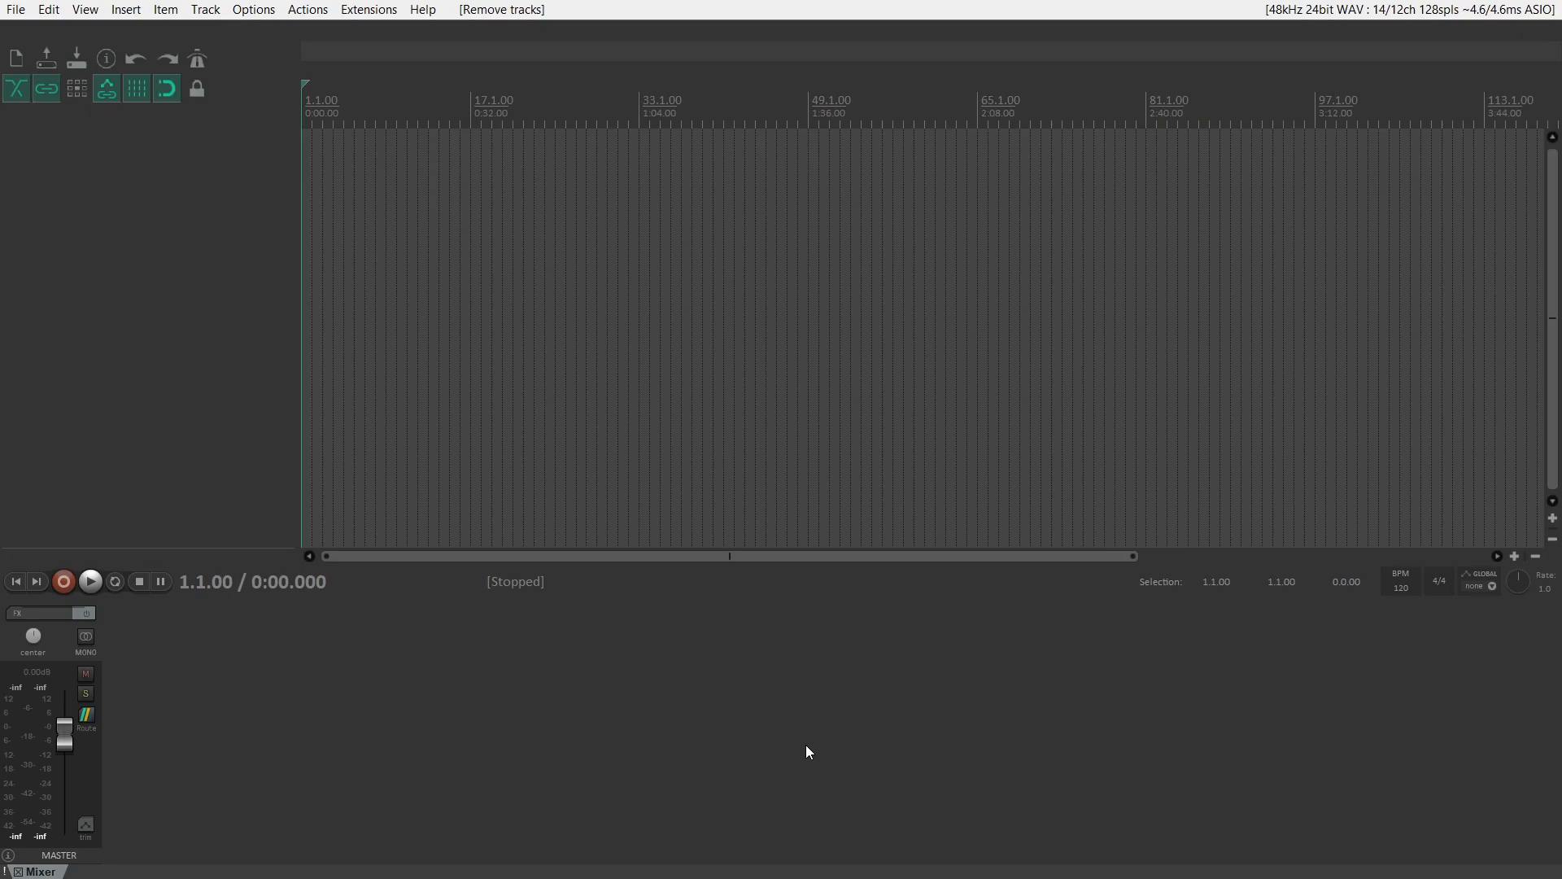
# In the audio device preferences, set the audio system to ASIO and the ASIO driver to Soundcraft USB Audio ASIO.
pyautogui.click(254, 9)
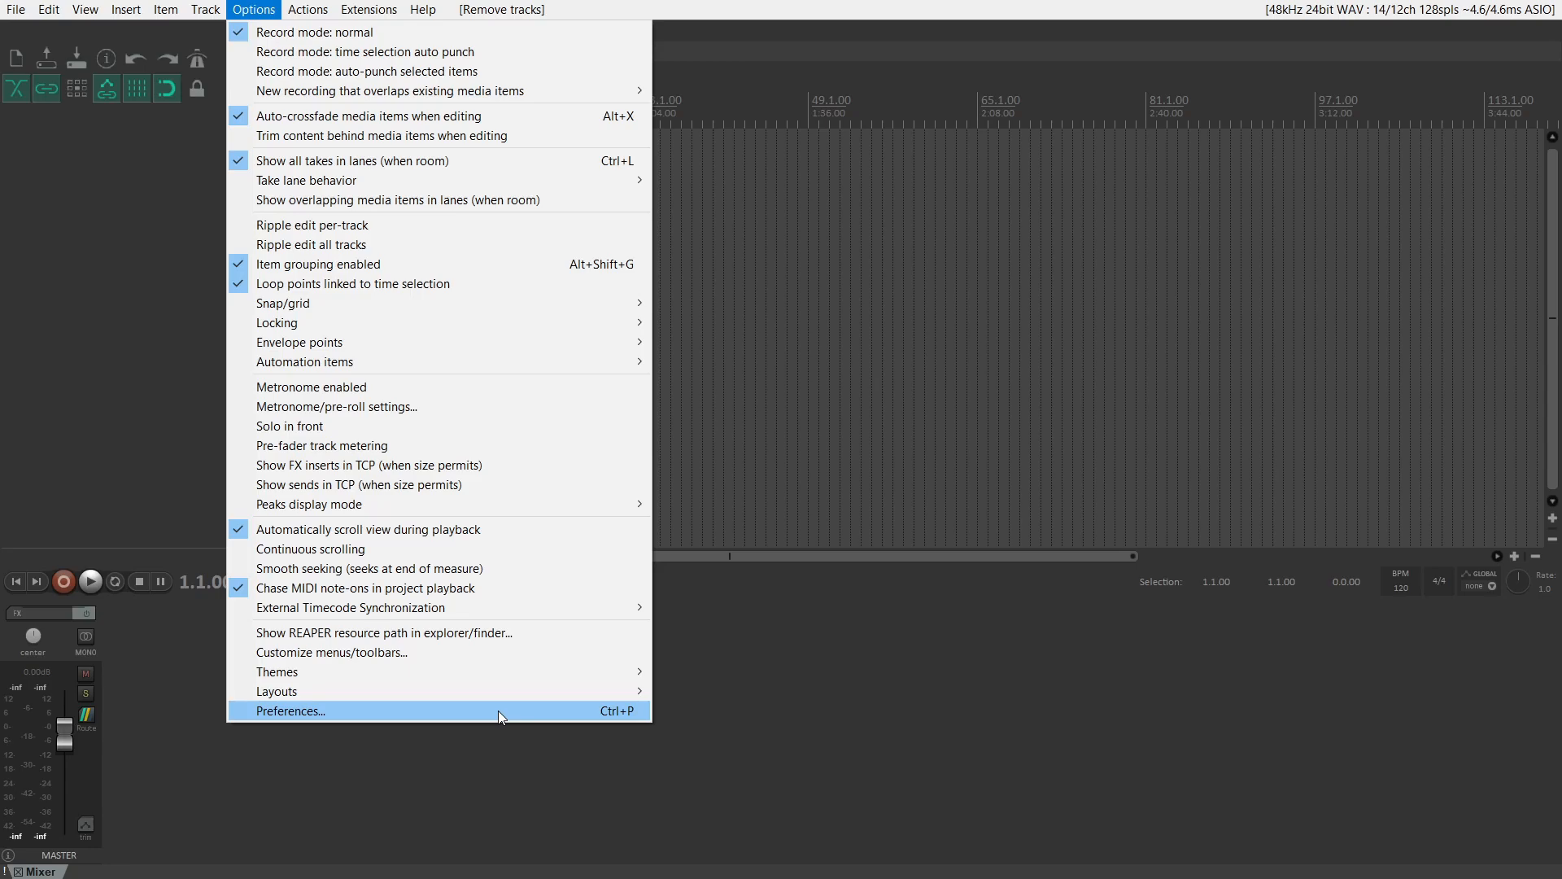
pyautogui.click(498, 711)
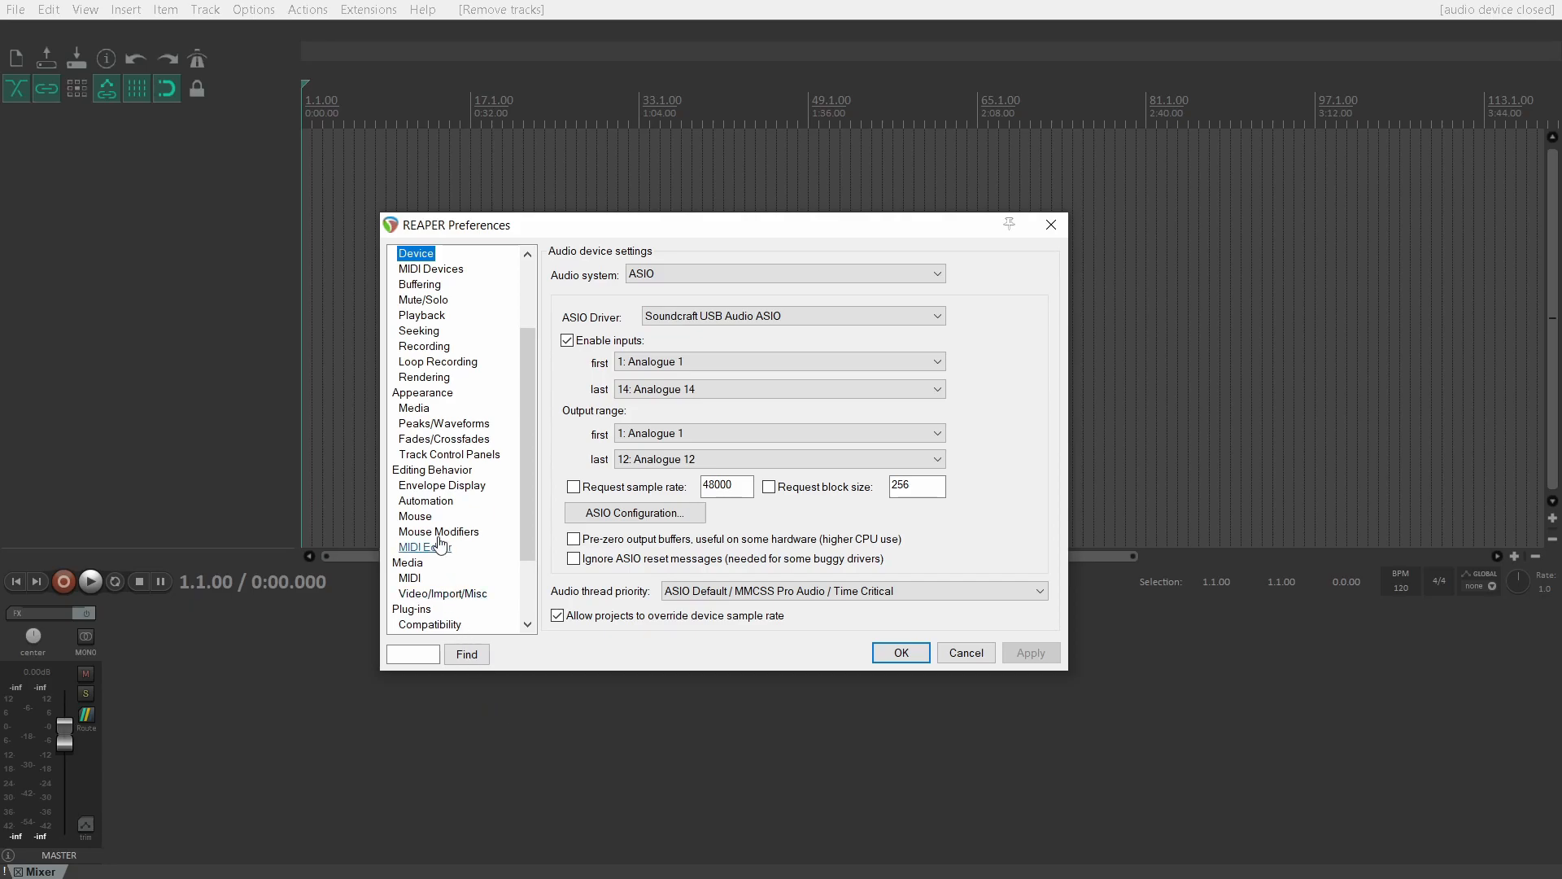
pyautogui.scroll(3, 436, 524)
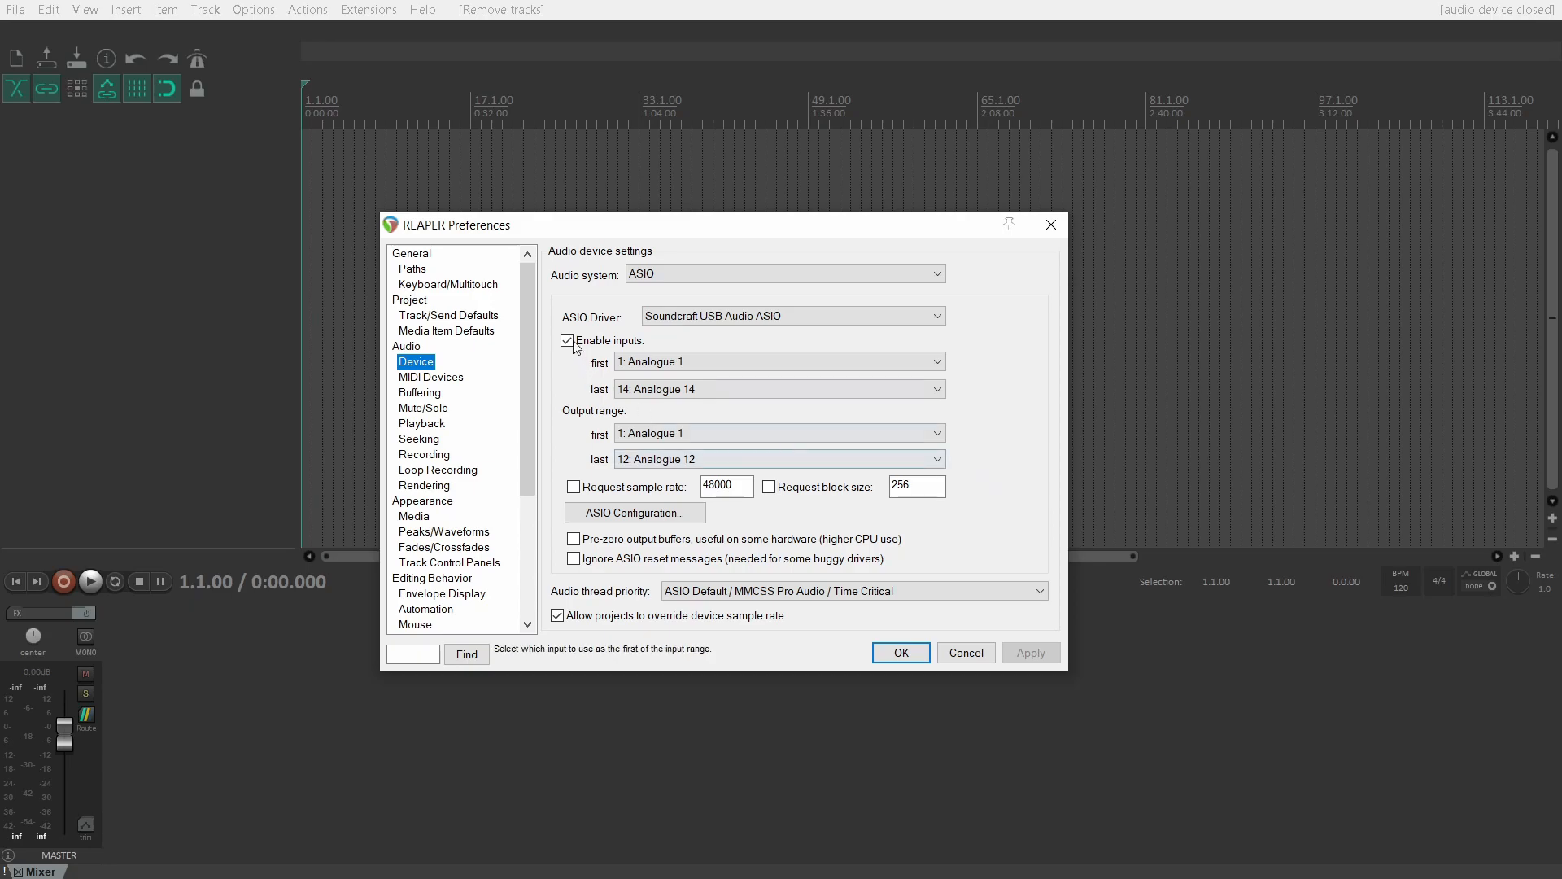
pyautogui.click(659, 277)
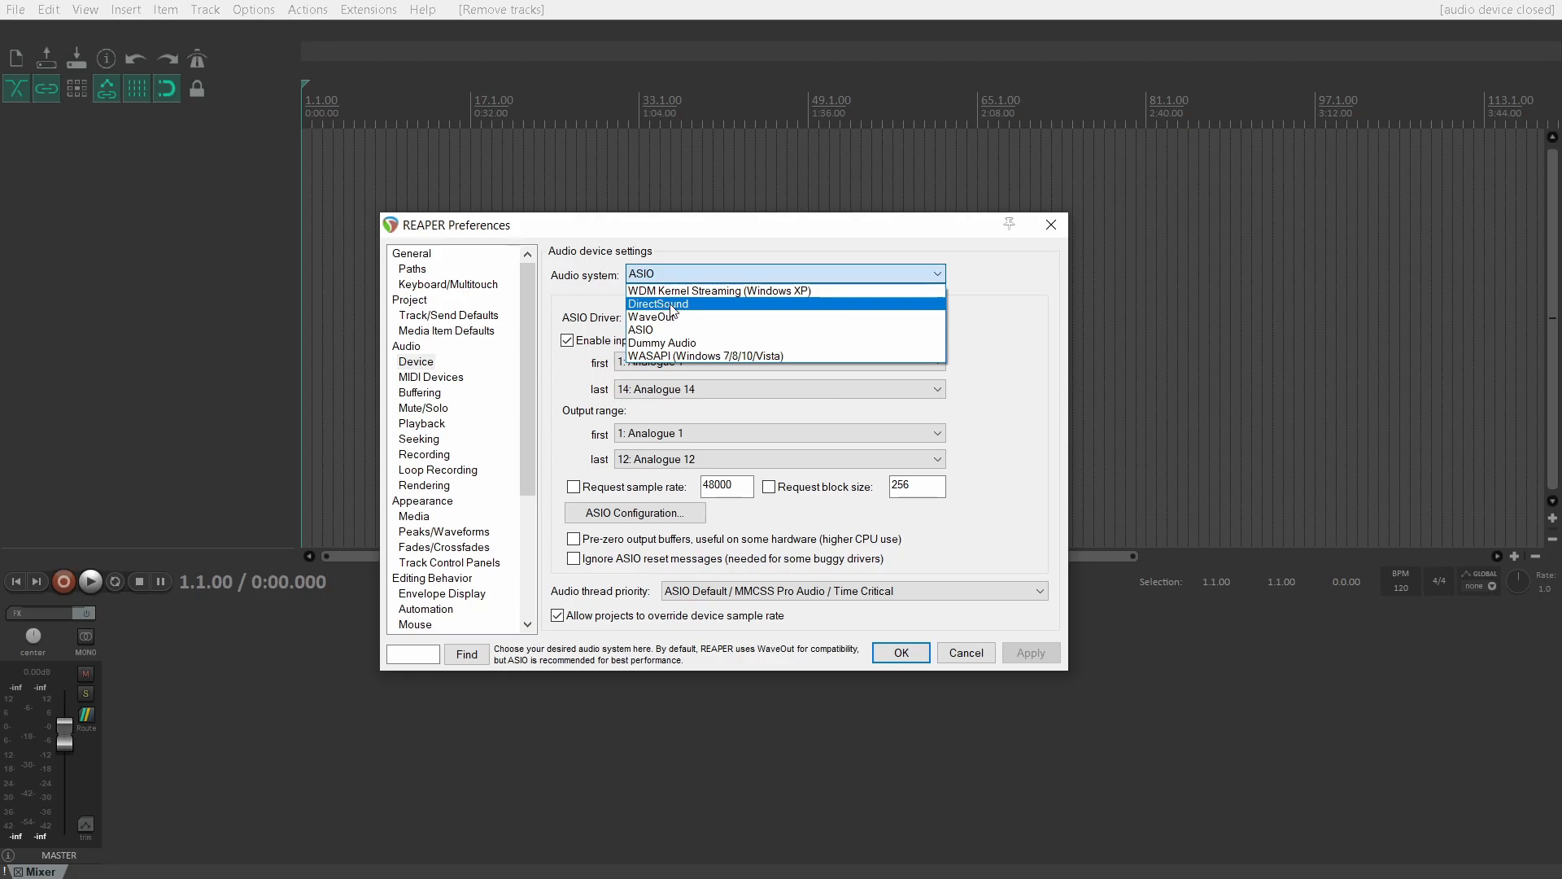
pyautogui.click(600, 310)
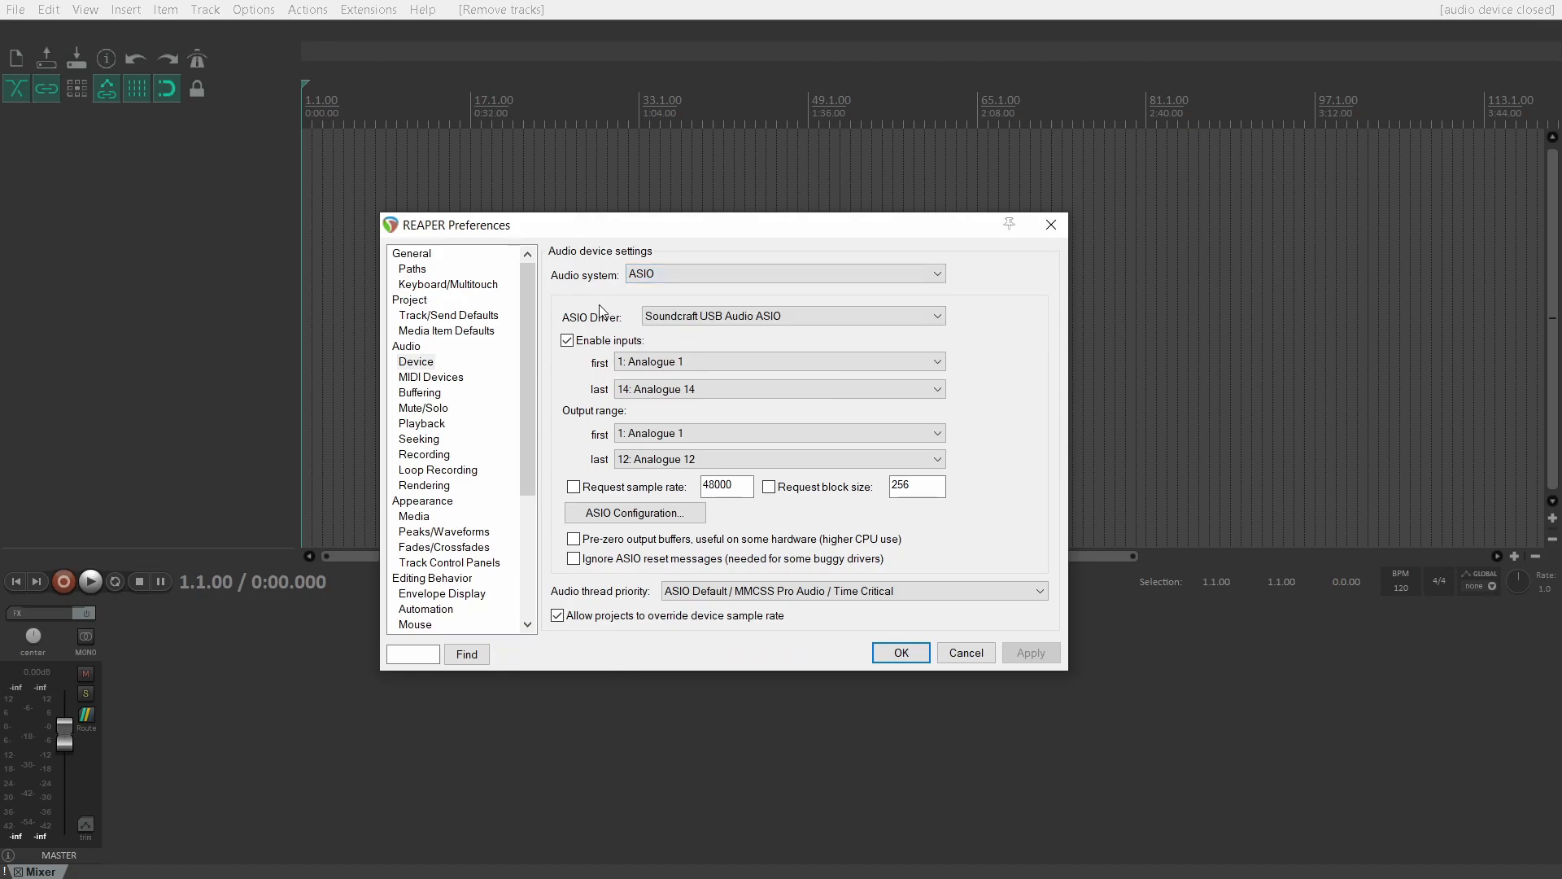
pyautogui.click(638, 275)
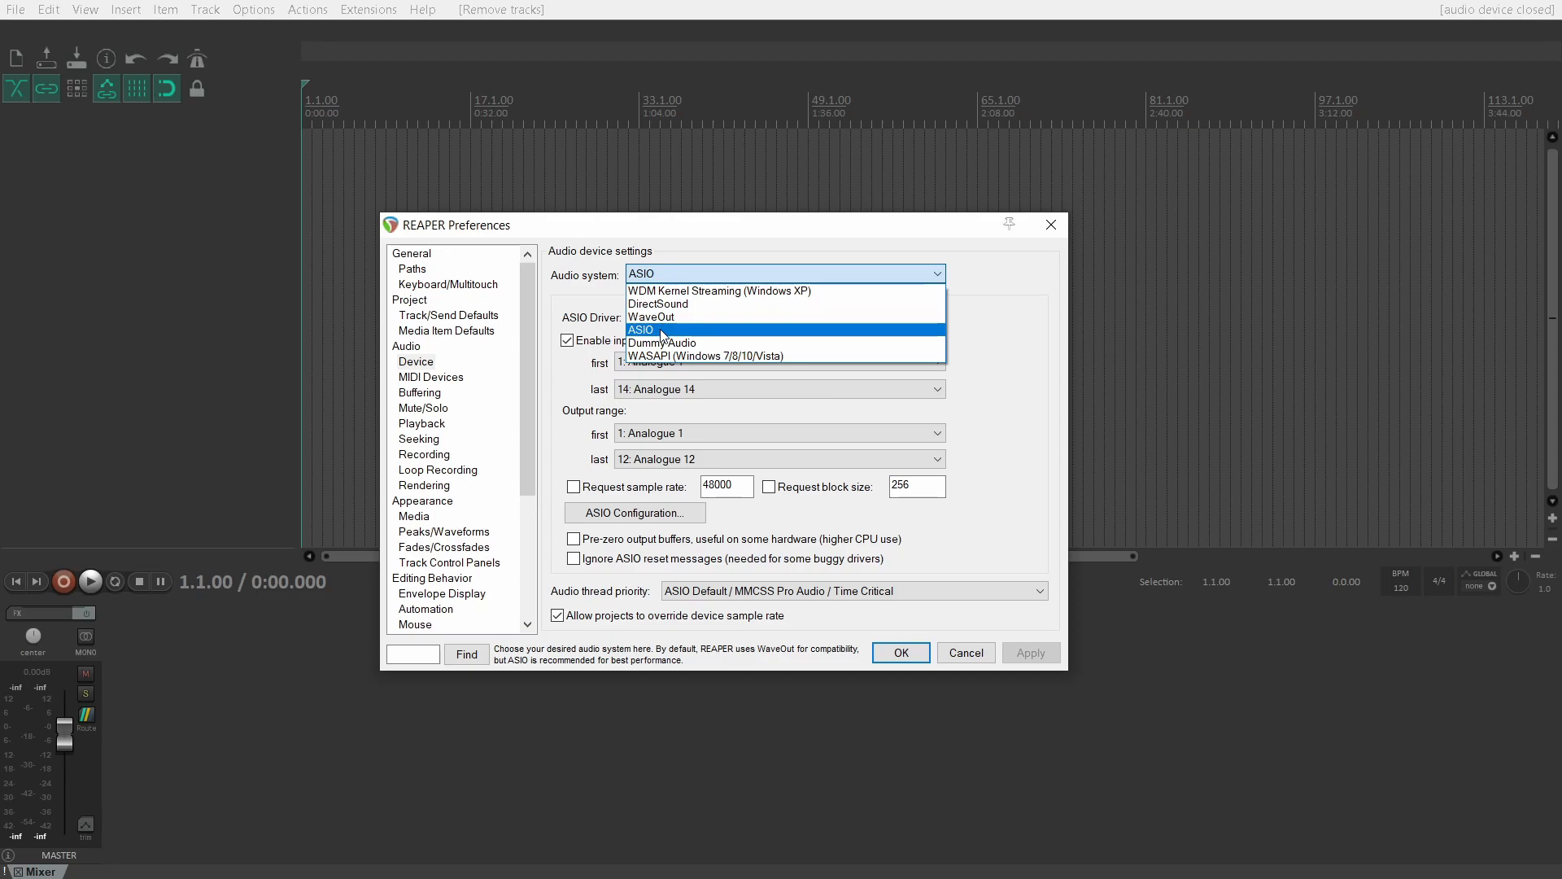
pyautogui.click(660, 329)
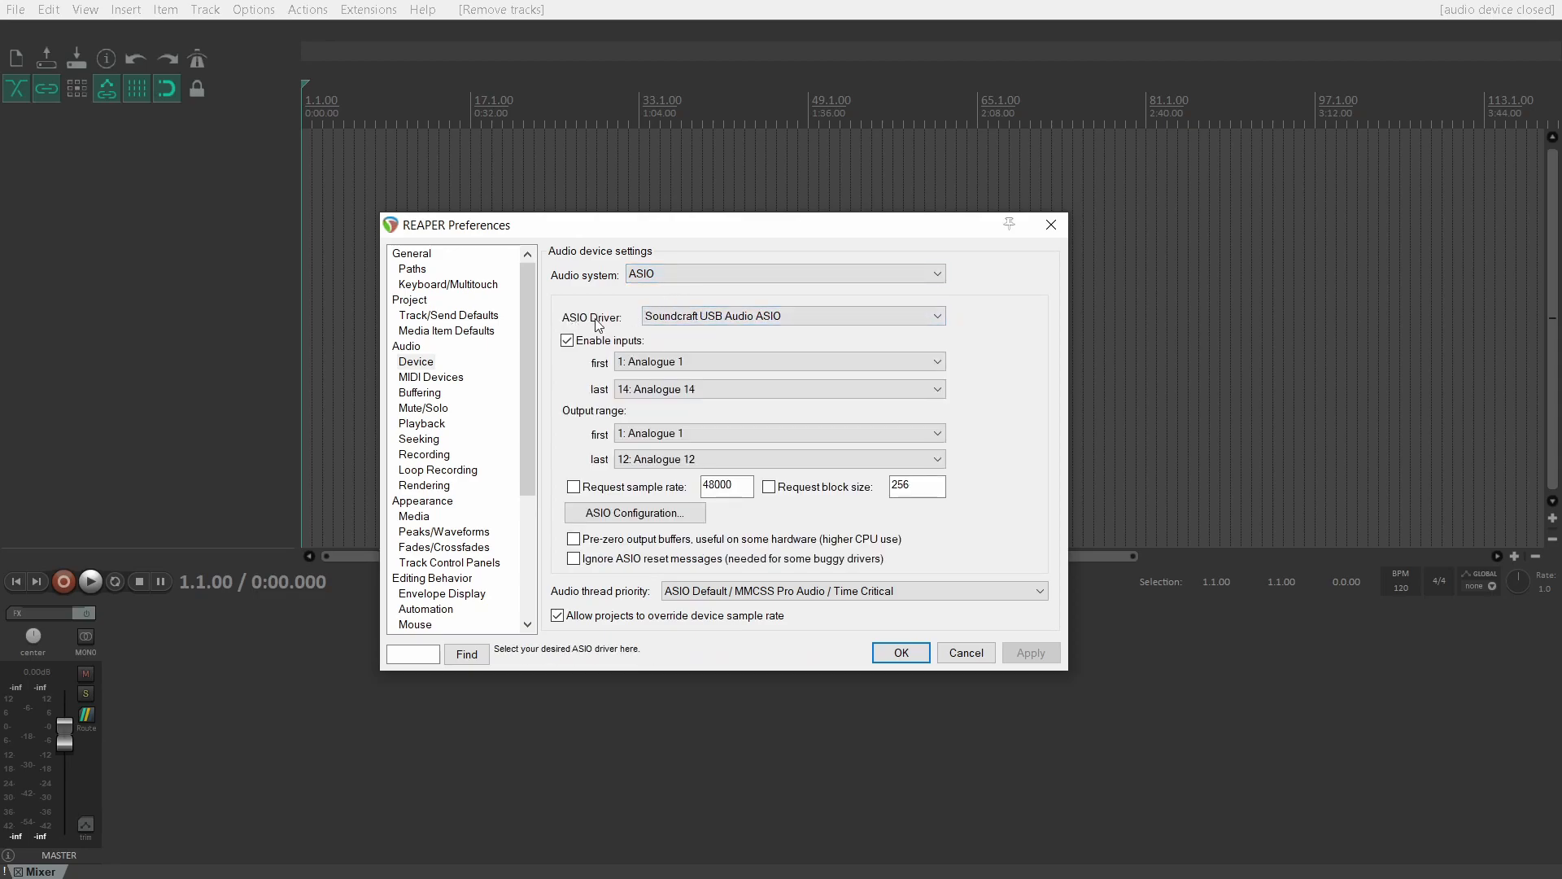
pyautogui.click(675, 321)
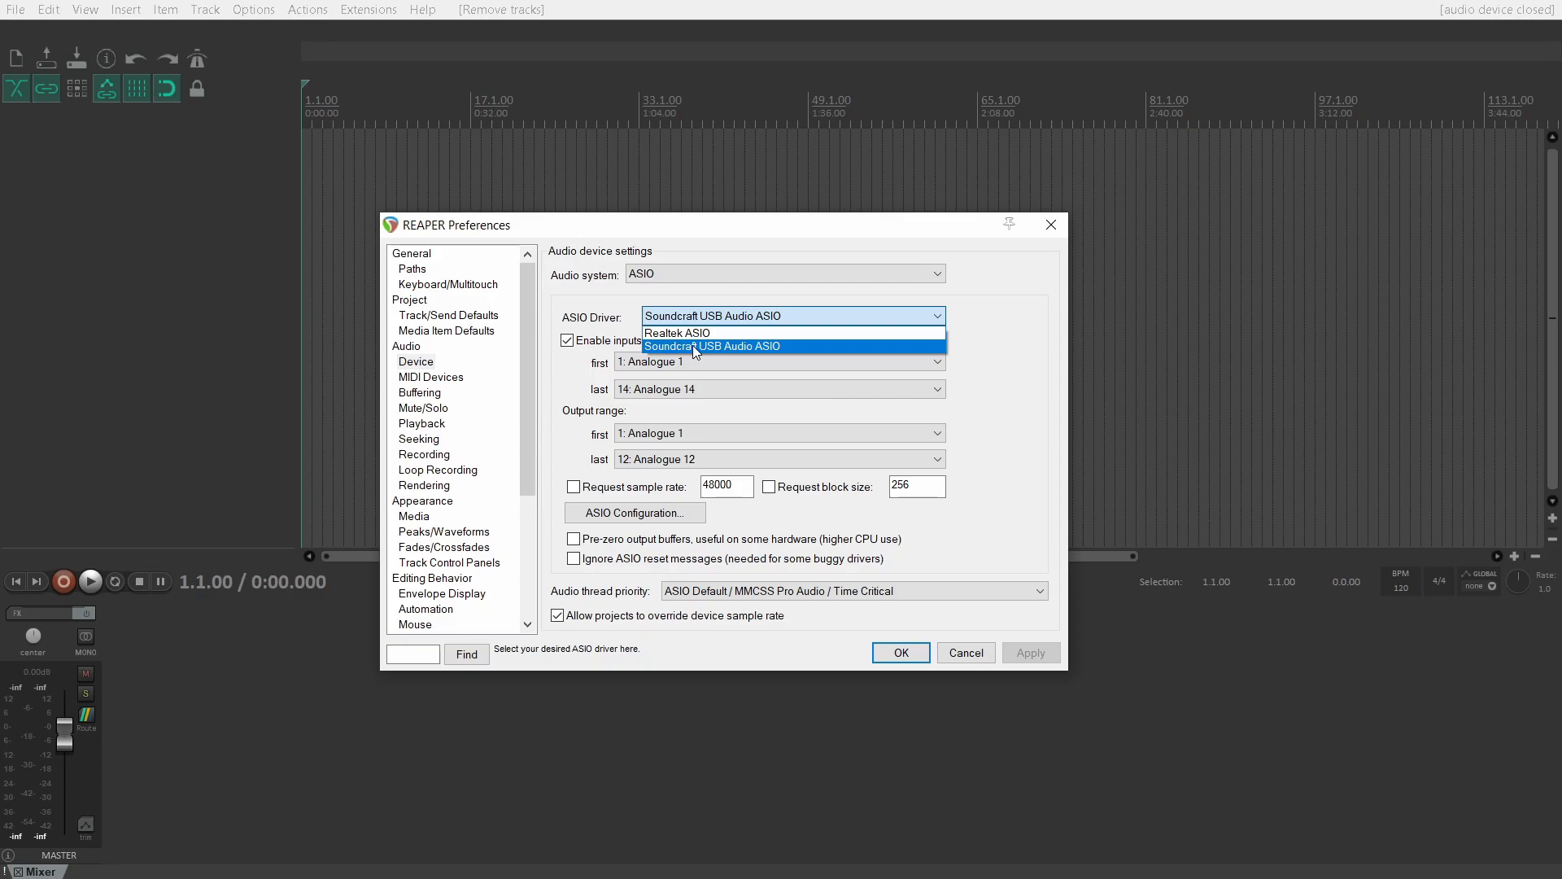
pyautogui.click(692, 345)
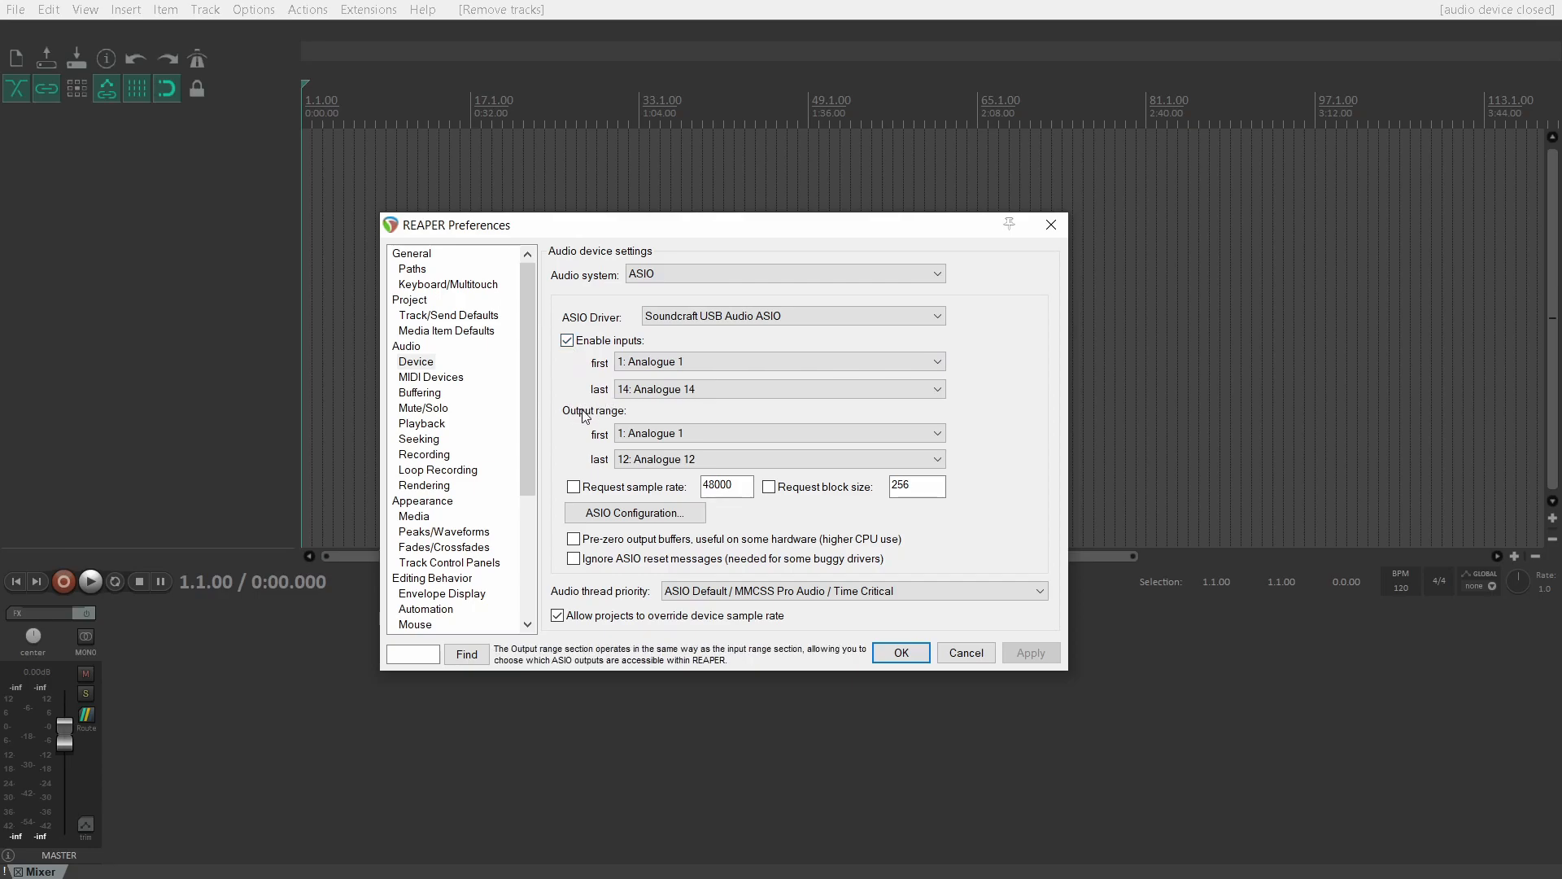
# Examine the first and last channel choices available for the audio device's input and output ranges.
pyautogui.click(643, 363)
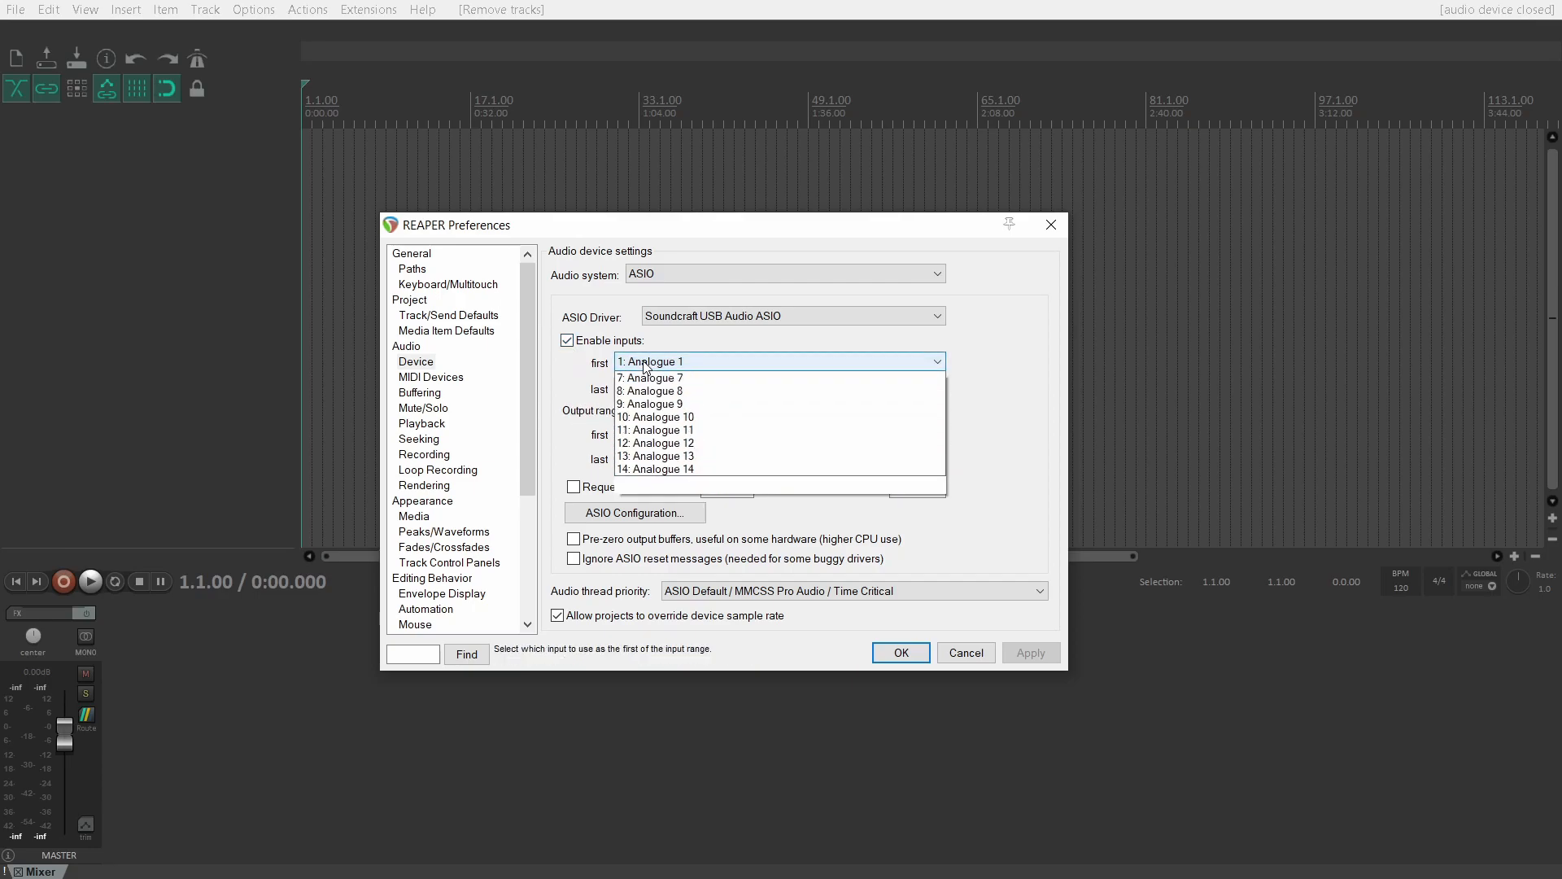
pyautogui.click(642, 363)
pyautogui.click(642, 389)
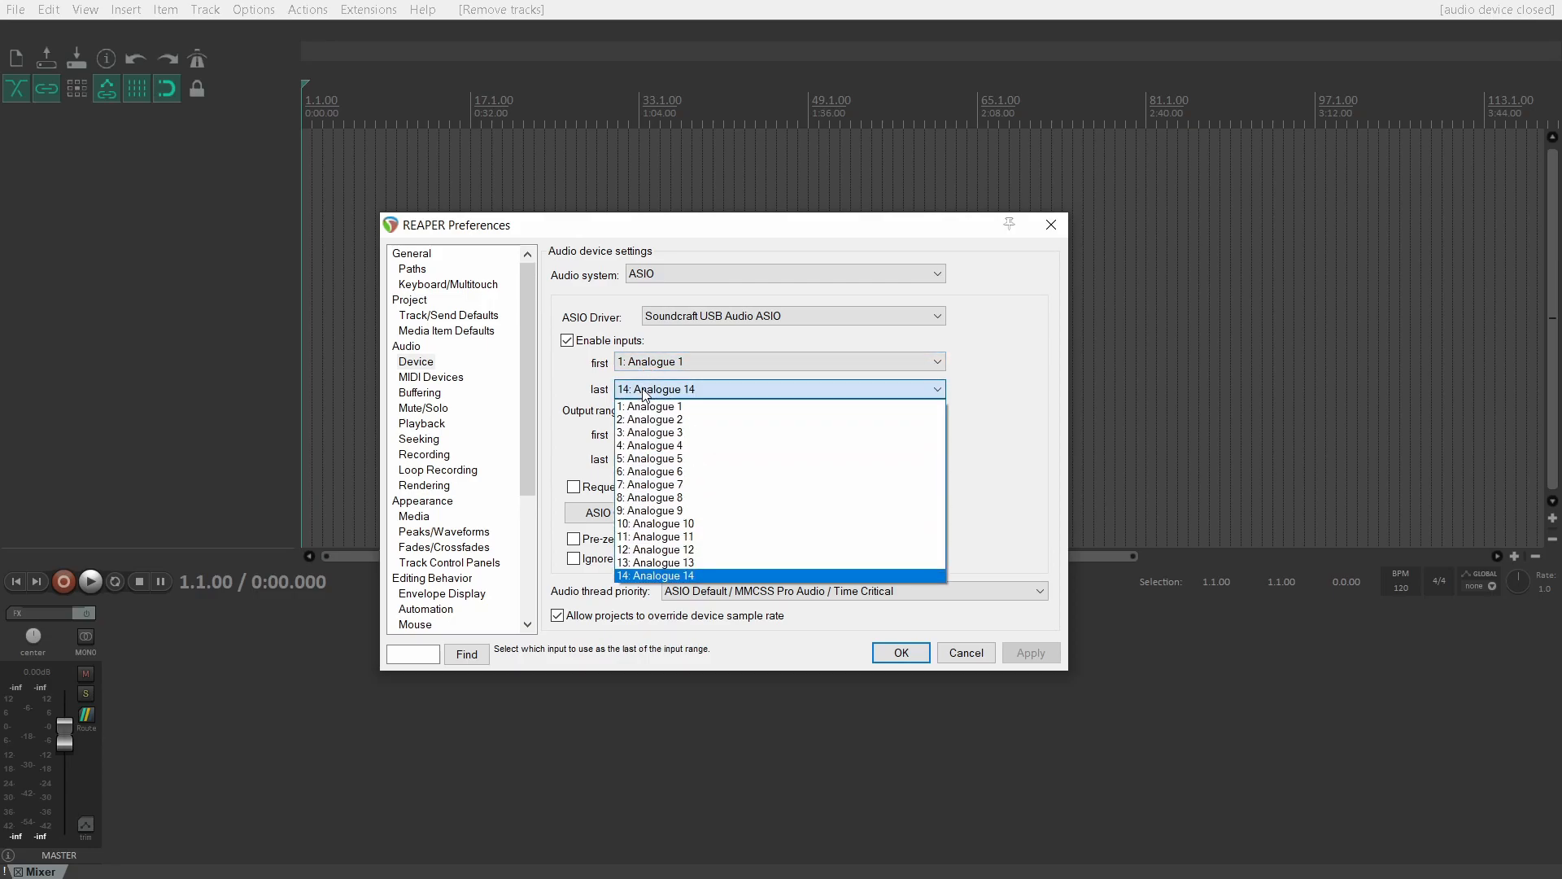
pyautogui.click(642, 393)
pyautogui.click(648, 438)
pyautogui.click(648, 439)
pyautogui.click(644, 461)
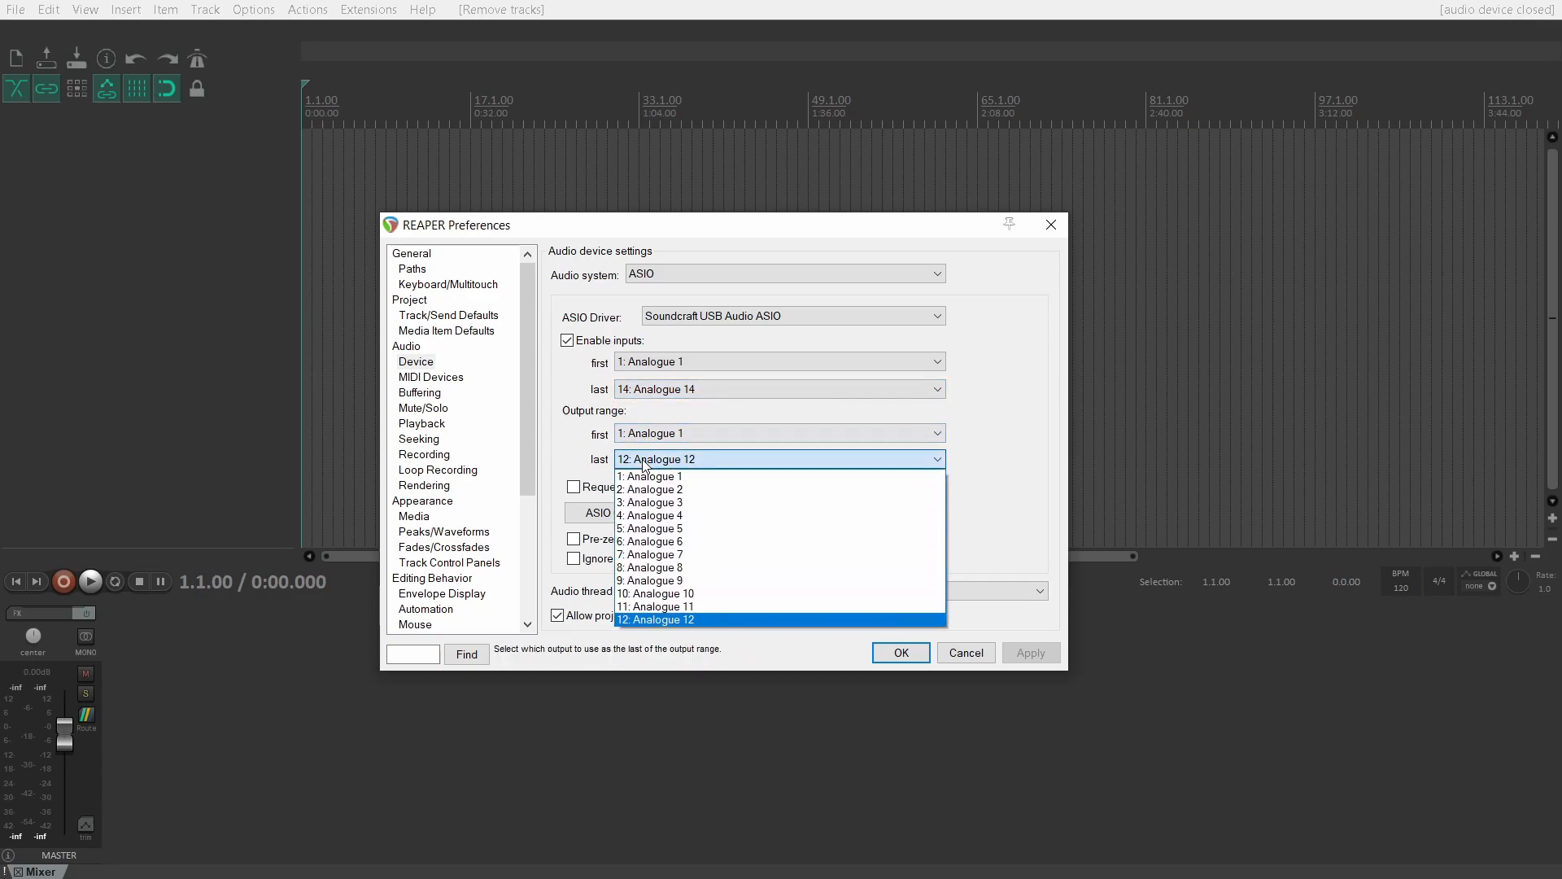
pyautogui.click(644, 460)
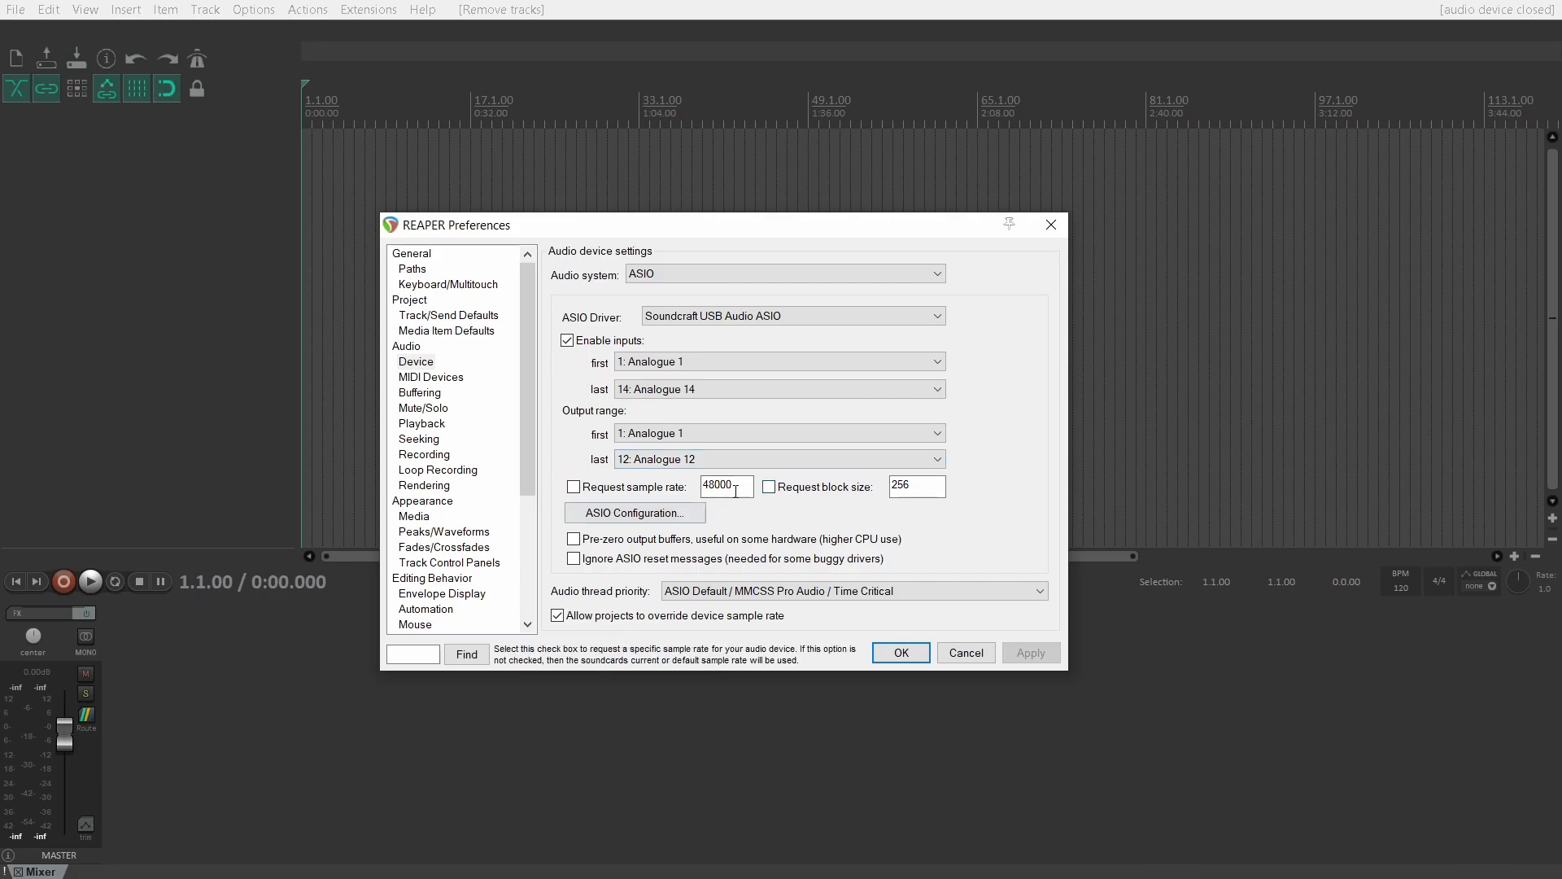
pyautogui.click(896, 488)
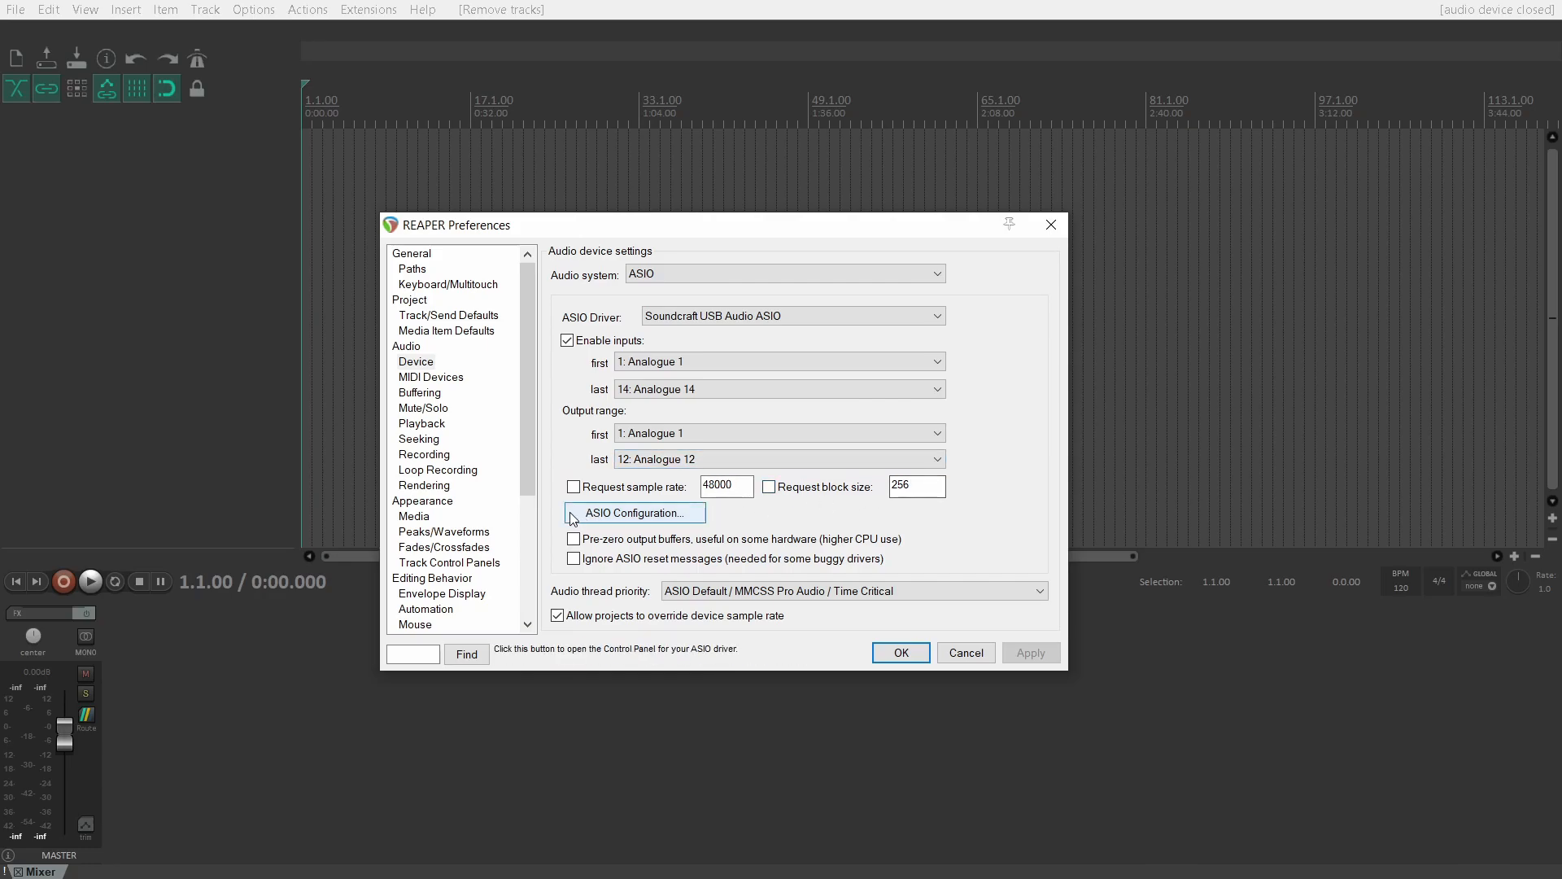
pyautogui.click(574, 486)
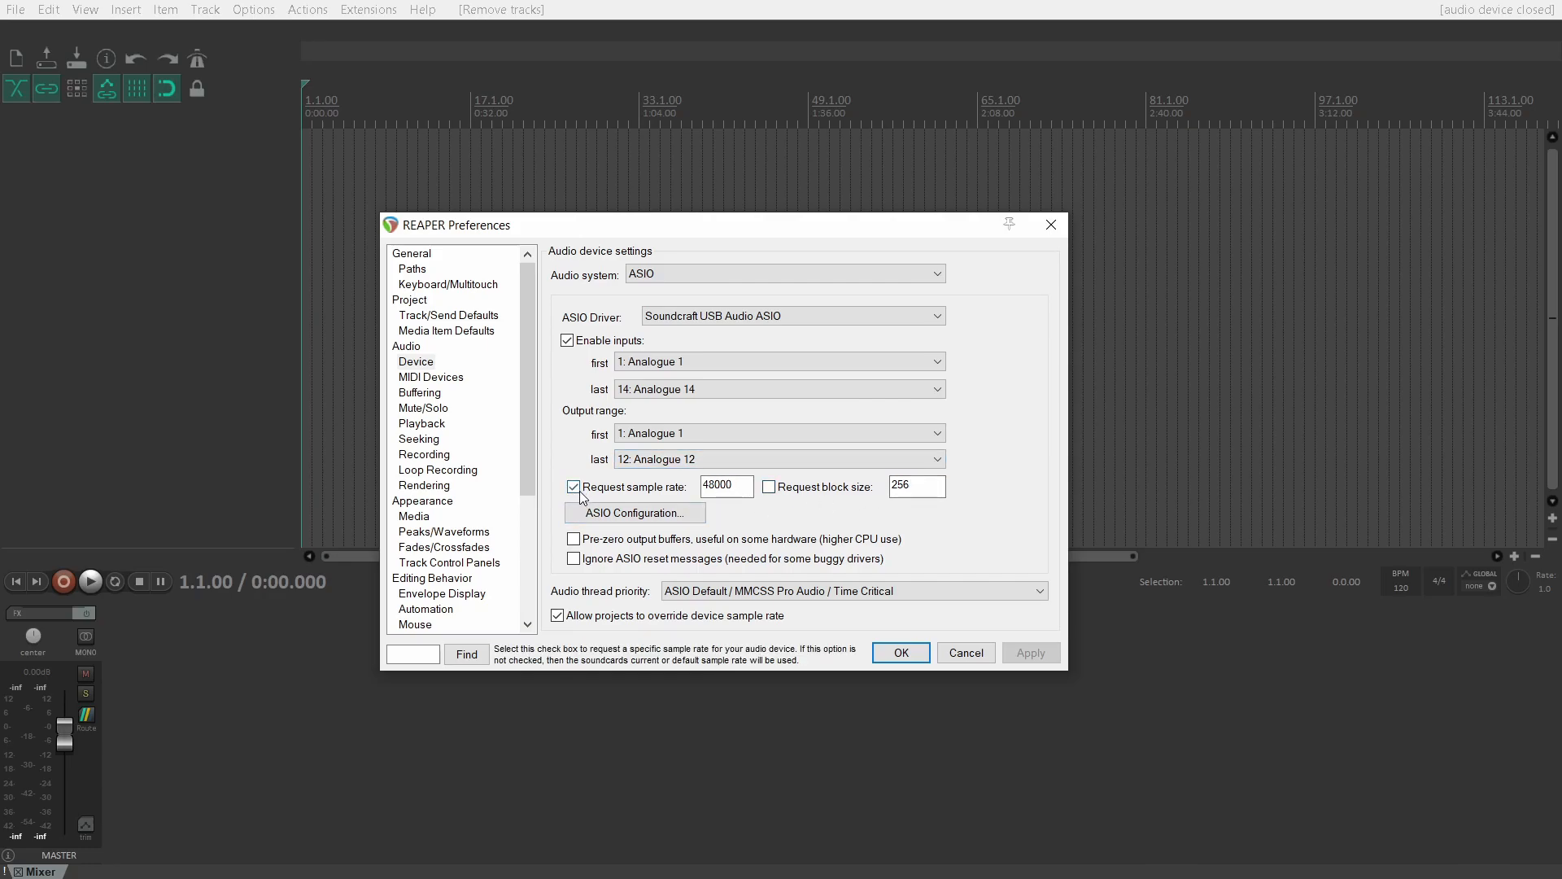
pyautogui.click(574, 487)
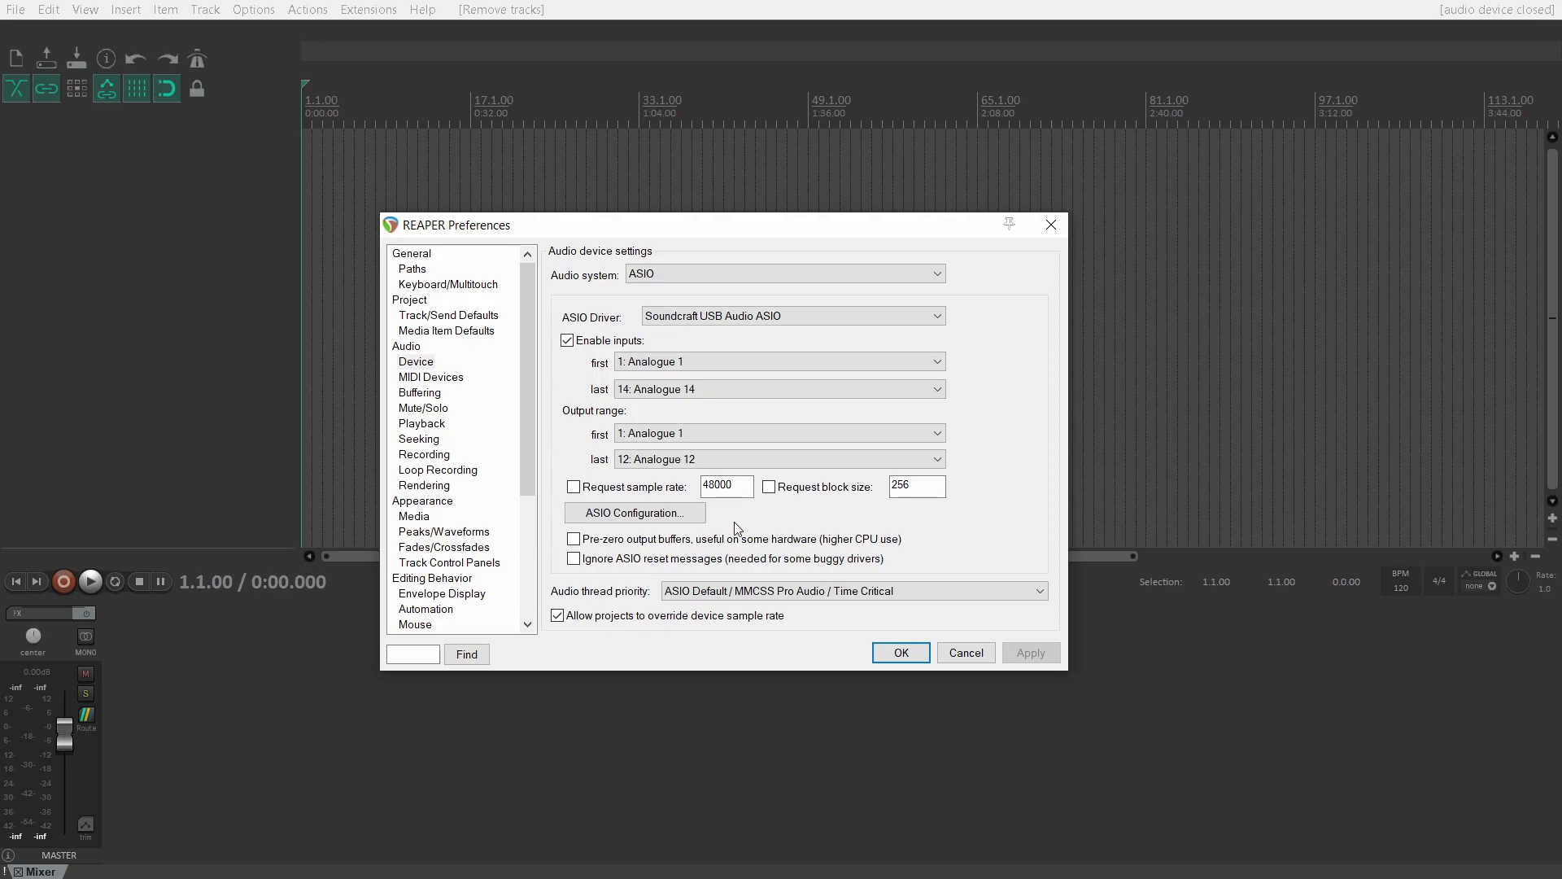
# In the ASIO driver's buffer configuration, set the USB streaming mode to Low Latency and the ASIO buffer size to 128 samples.
pyautogui.click(629, 515)
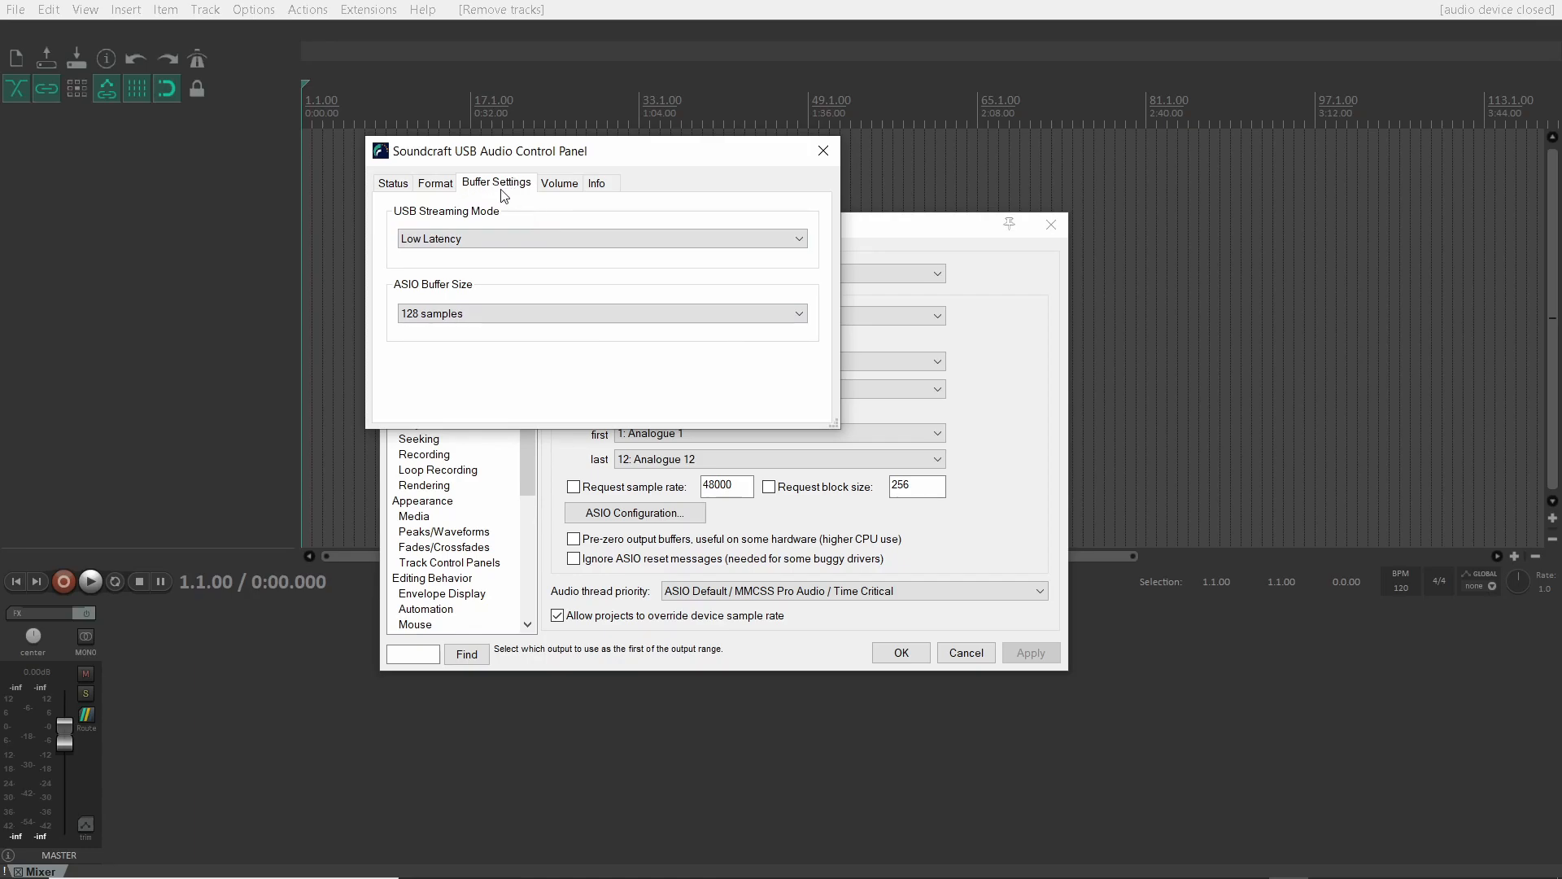
pyautogui.click(489, 244)
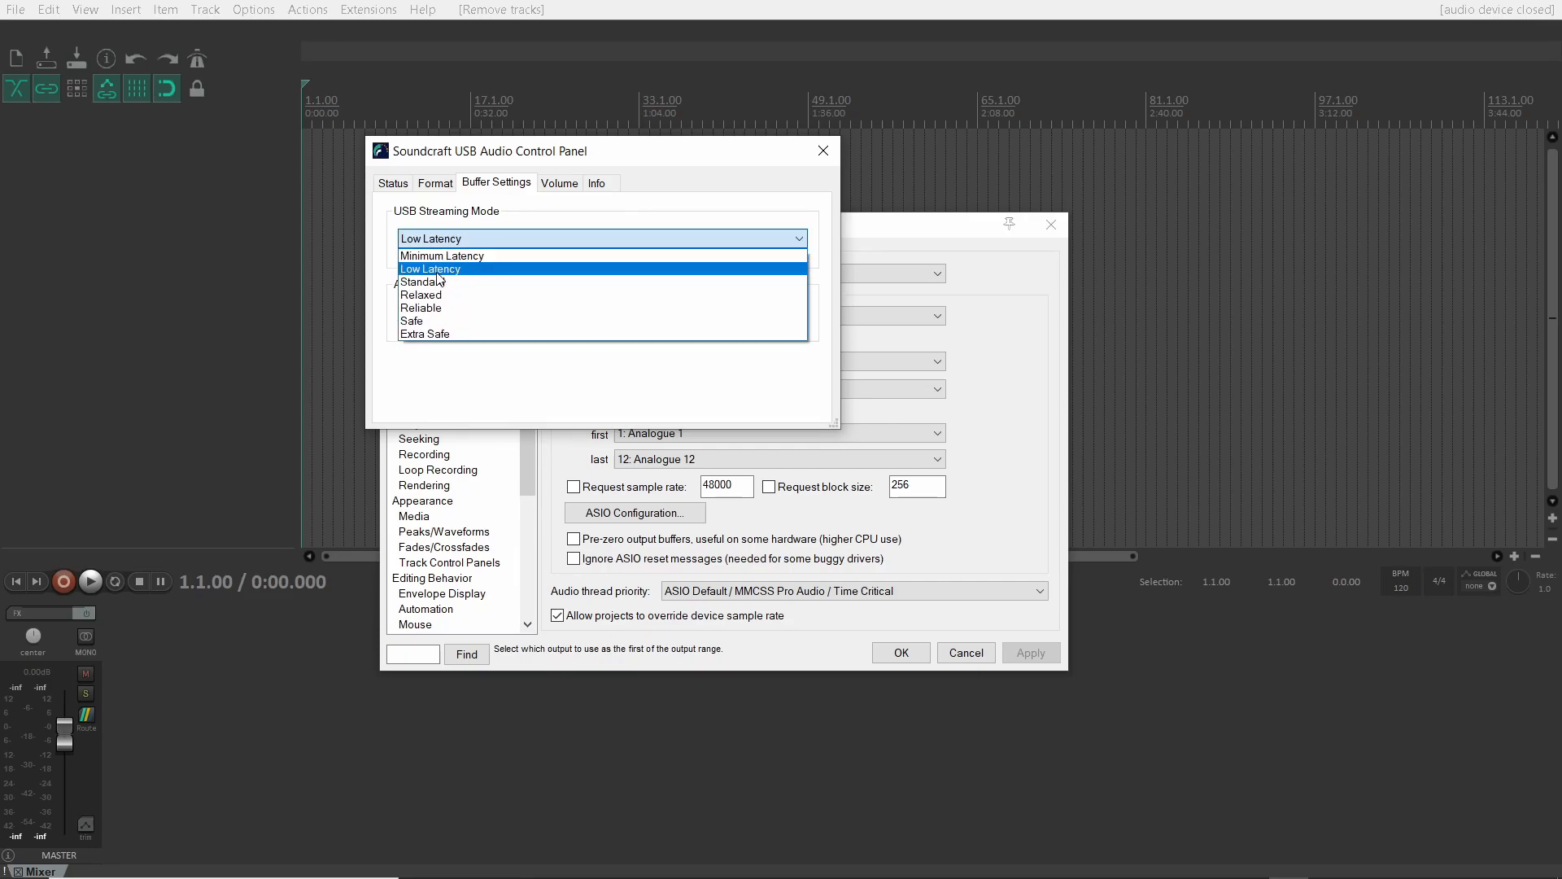
pyautogui.click(437, 271)
pyautogui.click(439, 314)
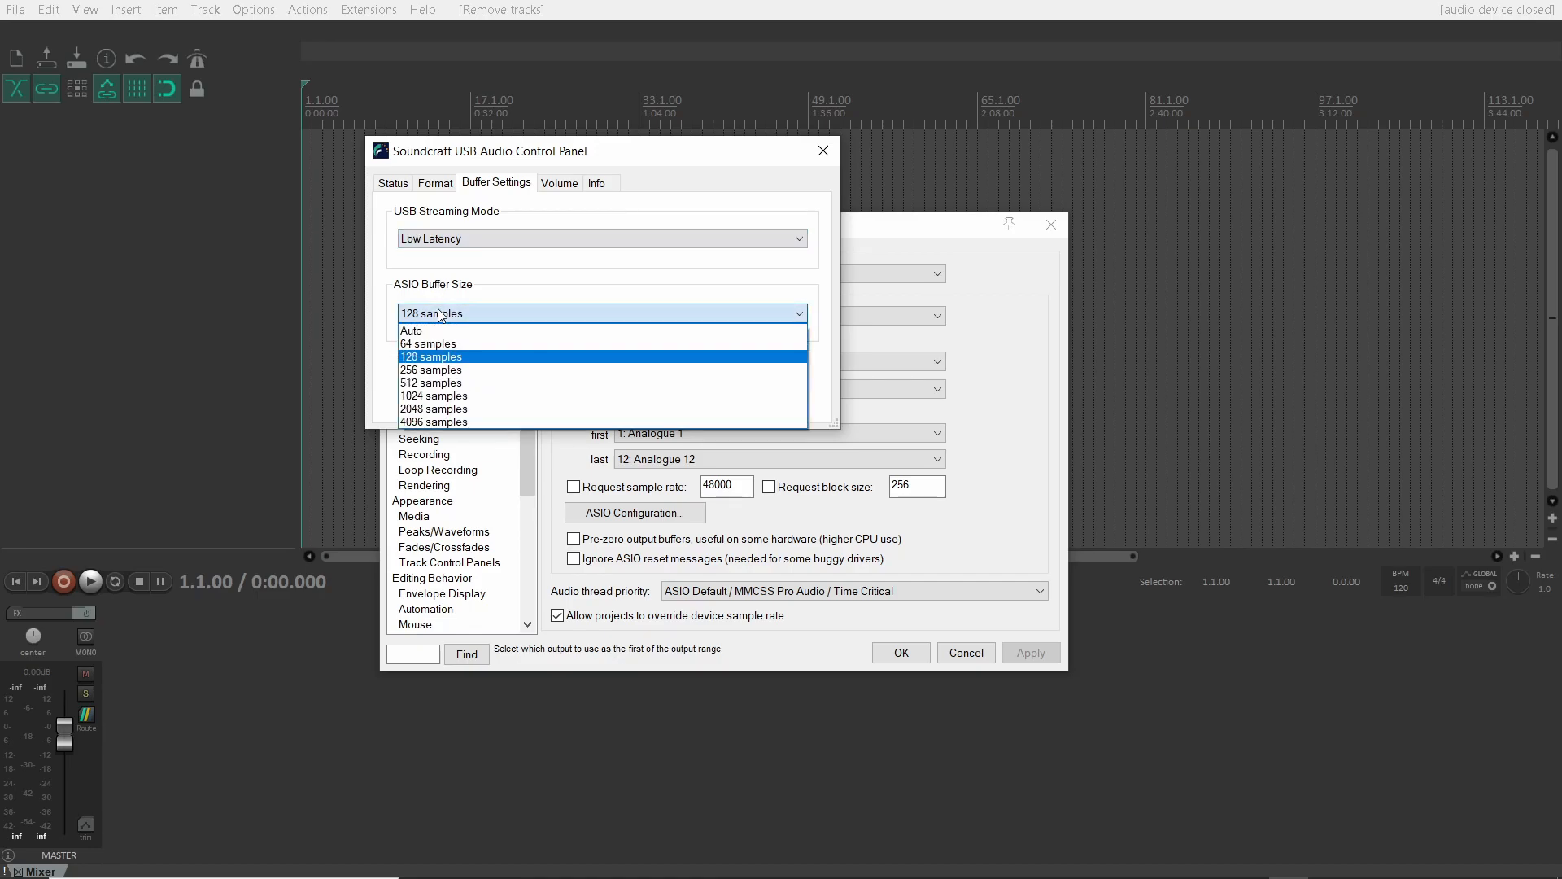
pyautogui.click(429, 357)
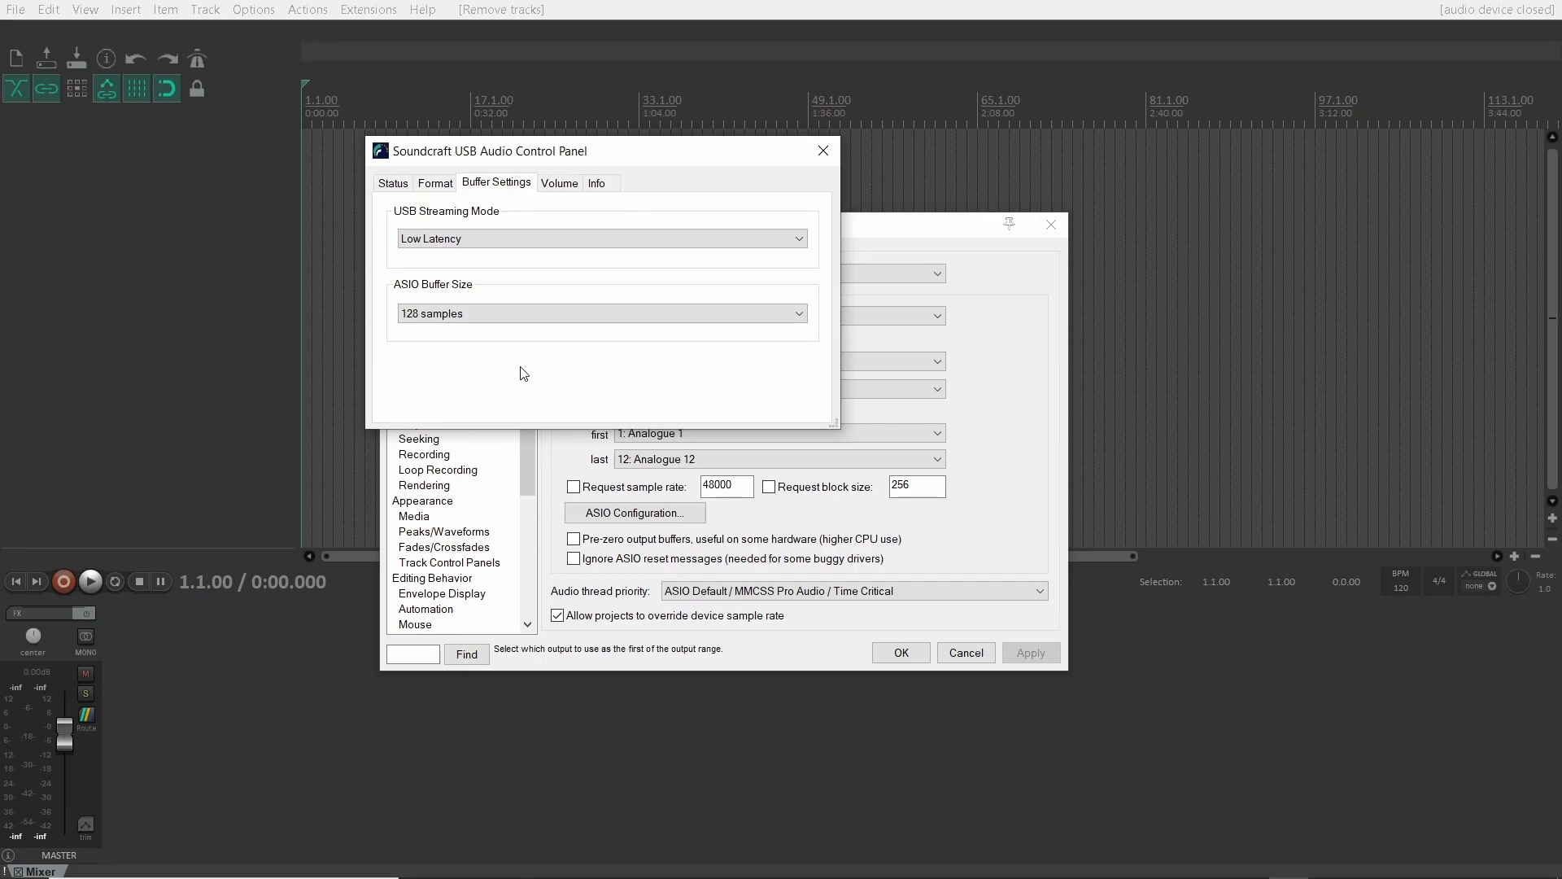
# Review the other ASIO buffer sizes and USB streaming modes, and close the Soundcraft control panel without changing them.
pyautogui.click(517, 315)
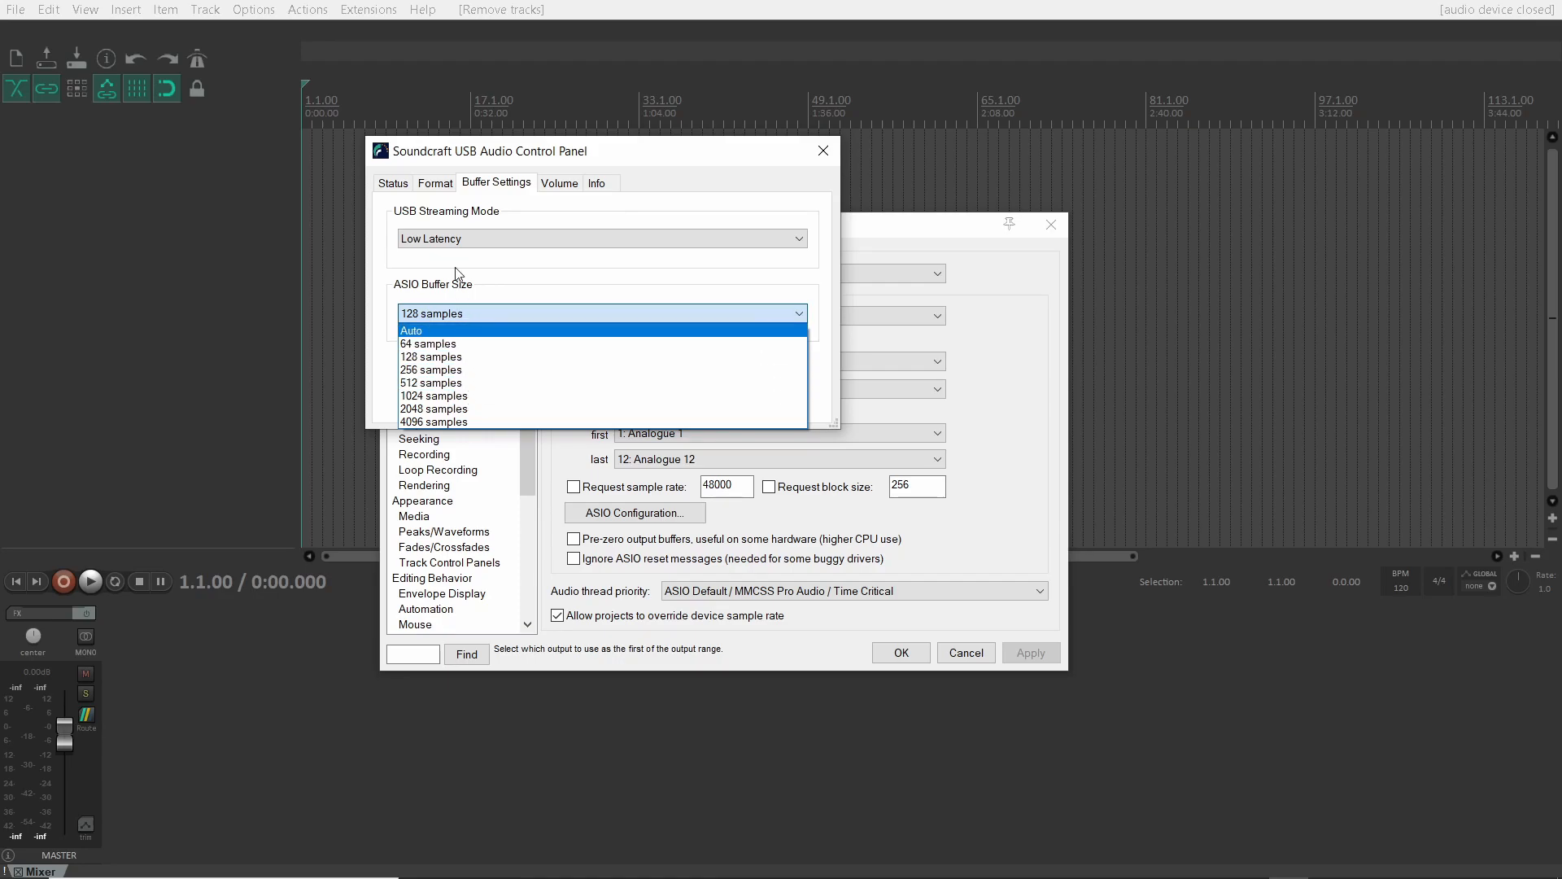
pyautogui.click(461, 238)
pyautogui.click(460, 240)
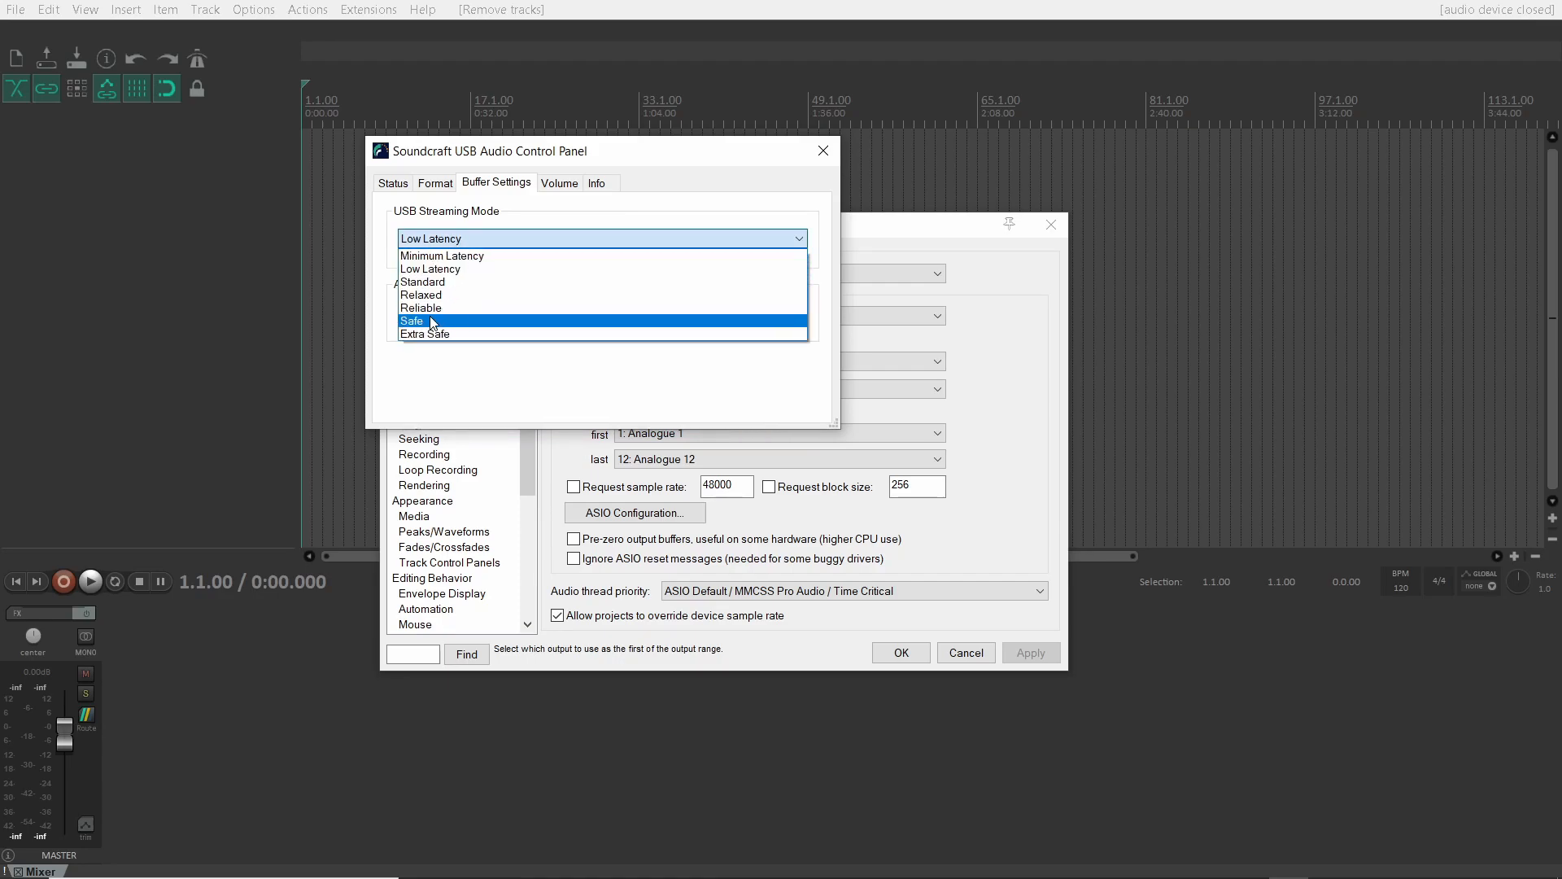
pyautogui.click(574, 213)
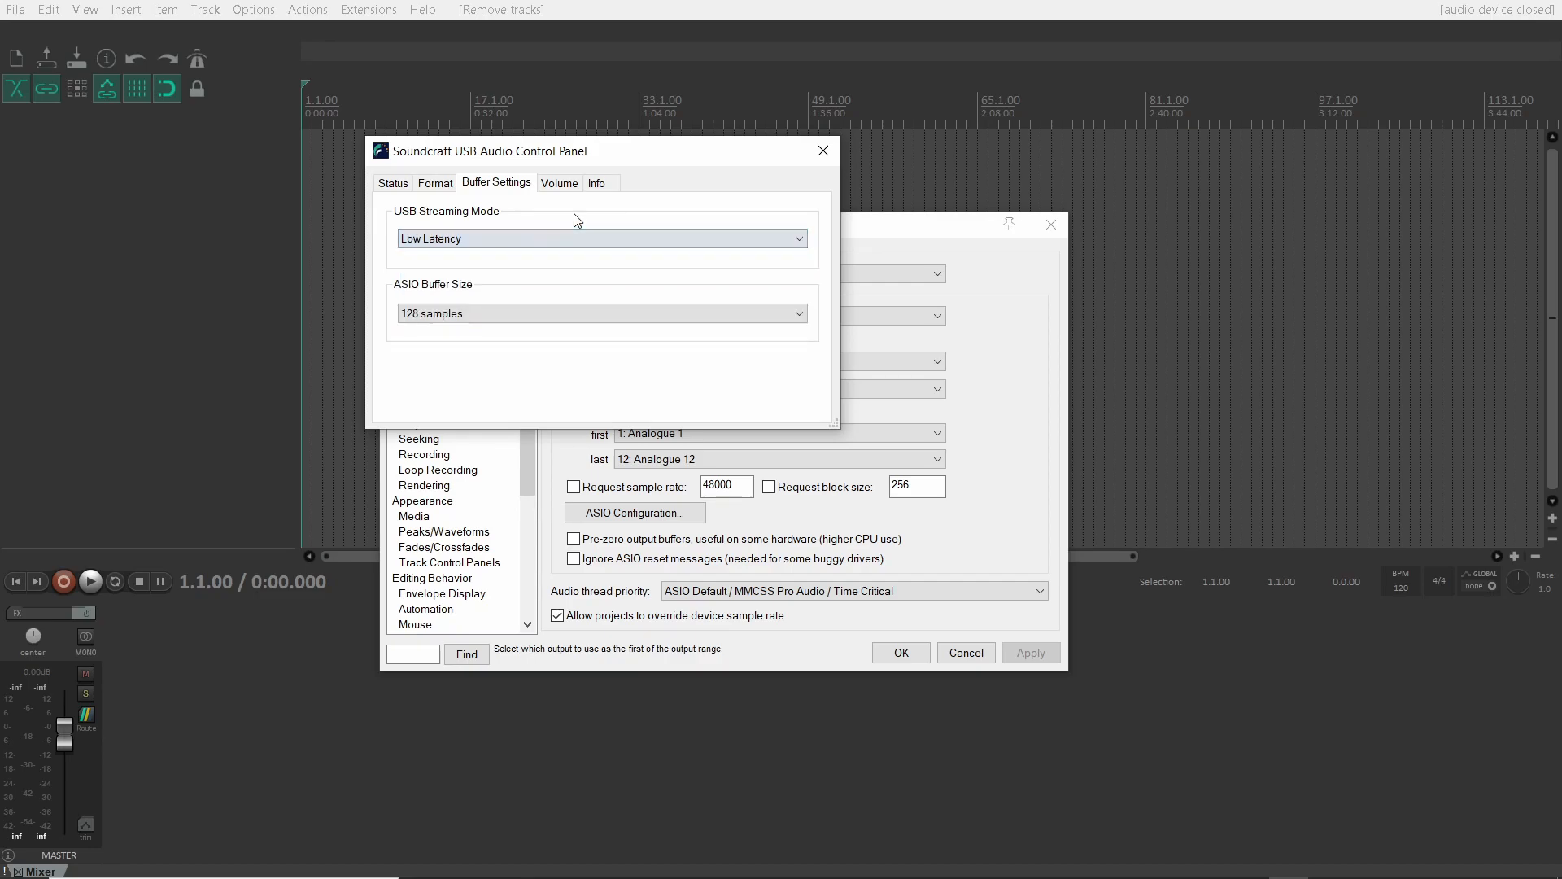
pyautogui.click(823, 152)
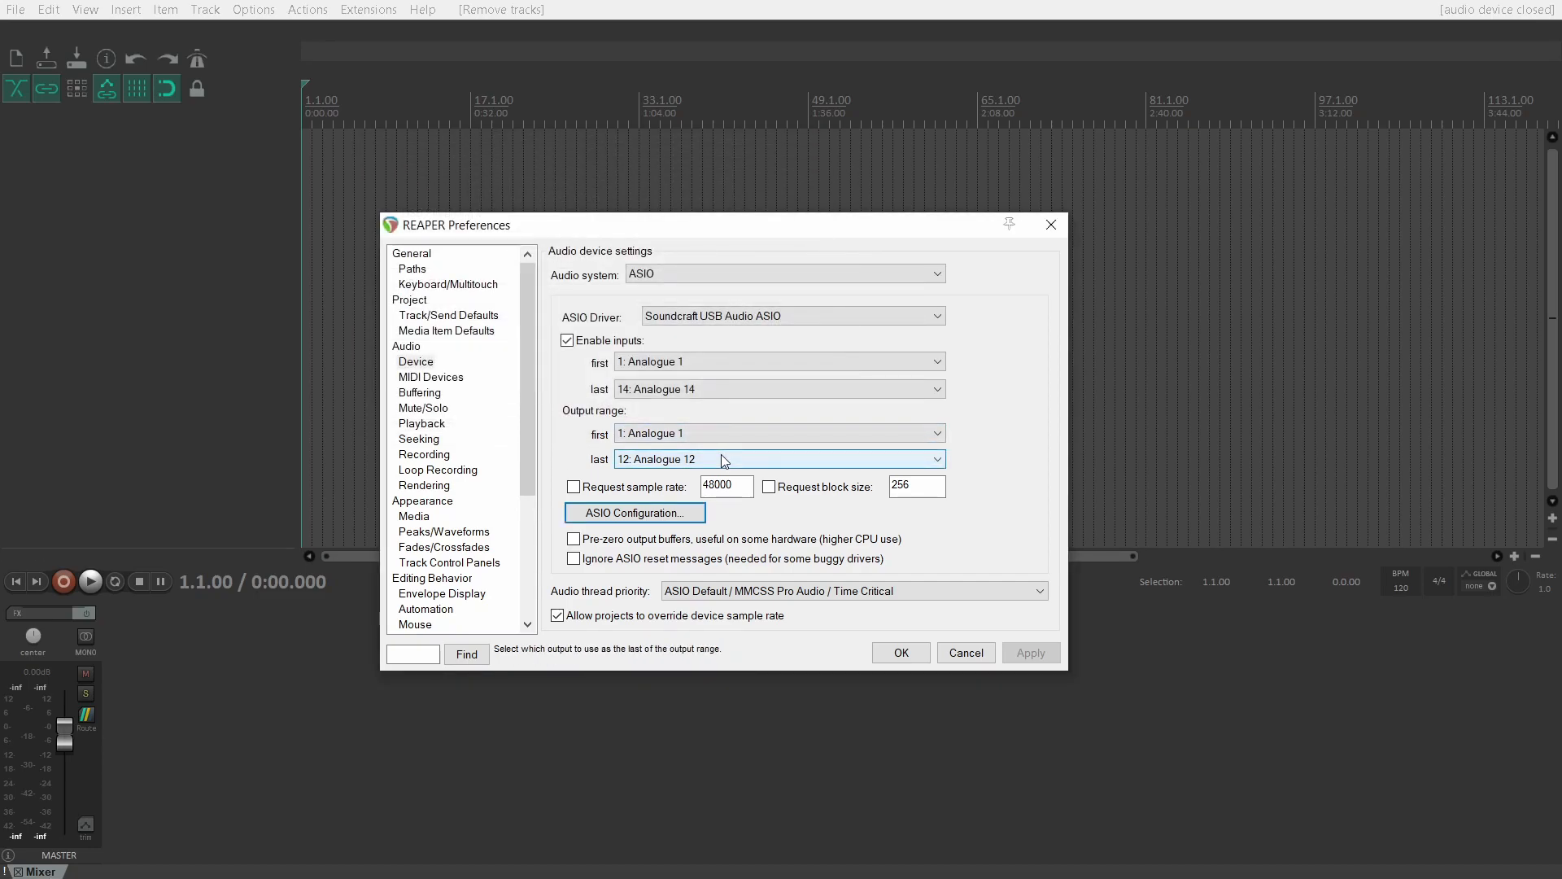
# Check in the MIDI device preferences whether the Oxygen 25 input and output are enabled, and accept the preferences.
pyautogui.click(426, 378)
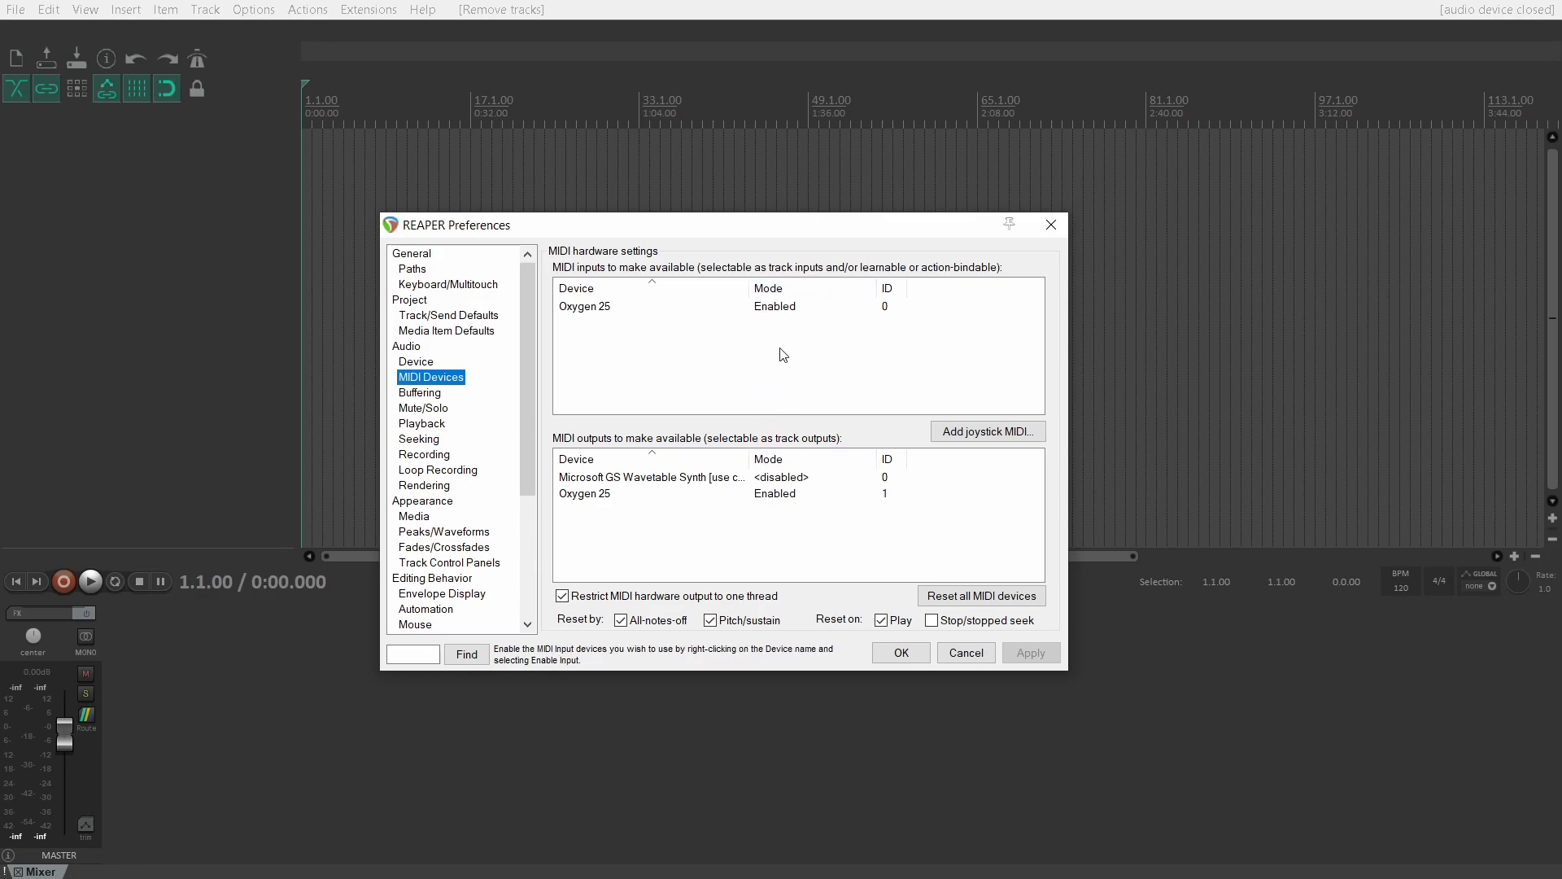
pyautogui.rightClick(769, 310)
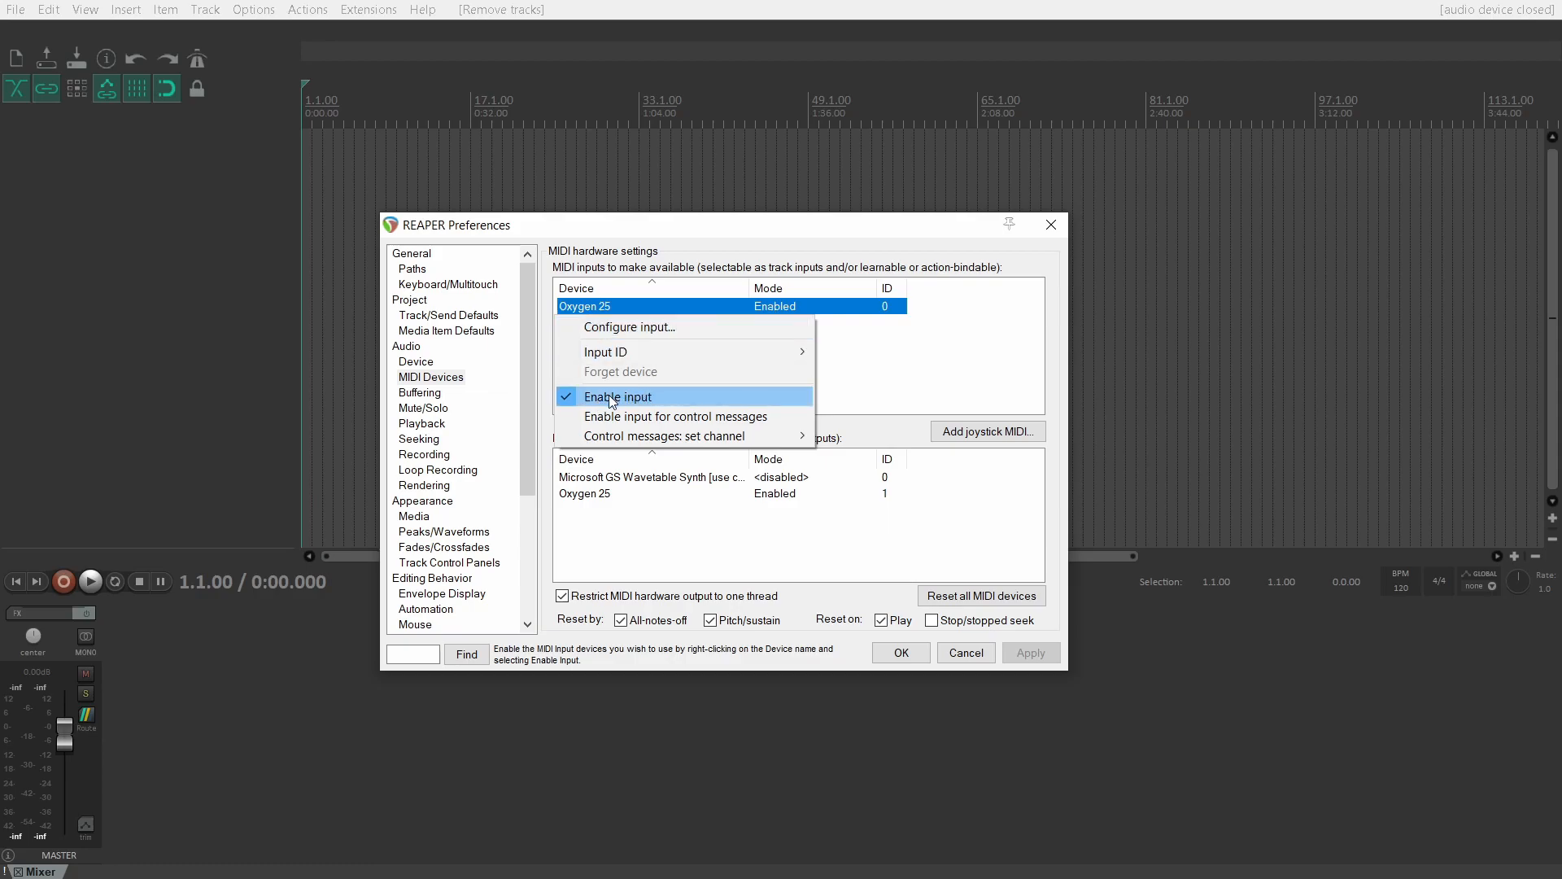
pyautogui.rightClick(773, 494)
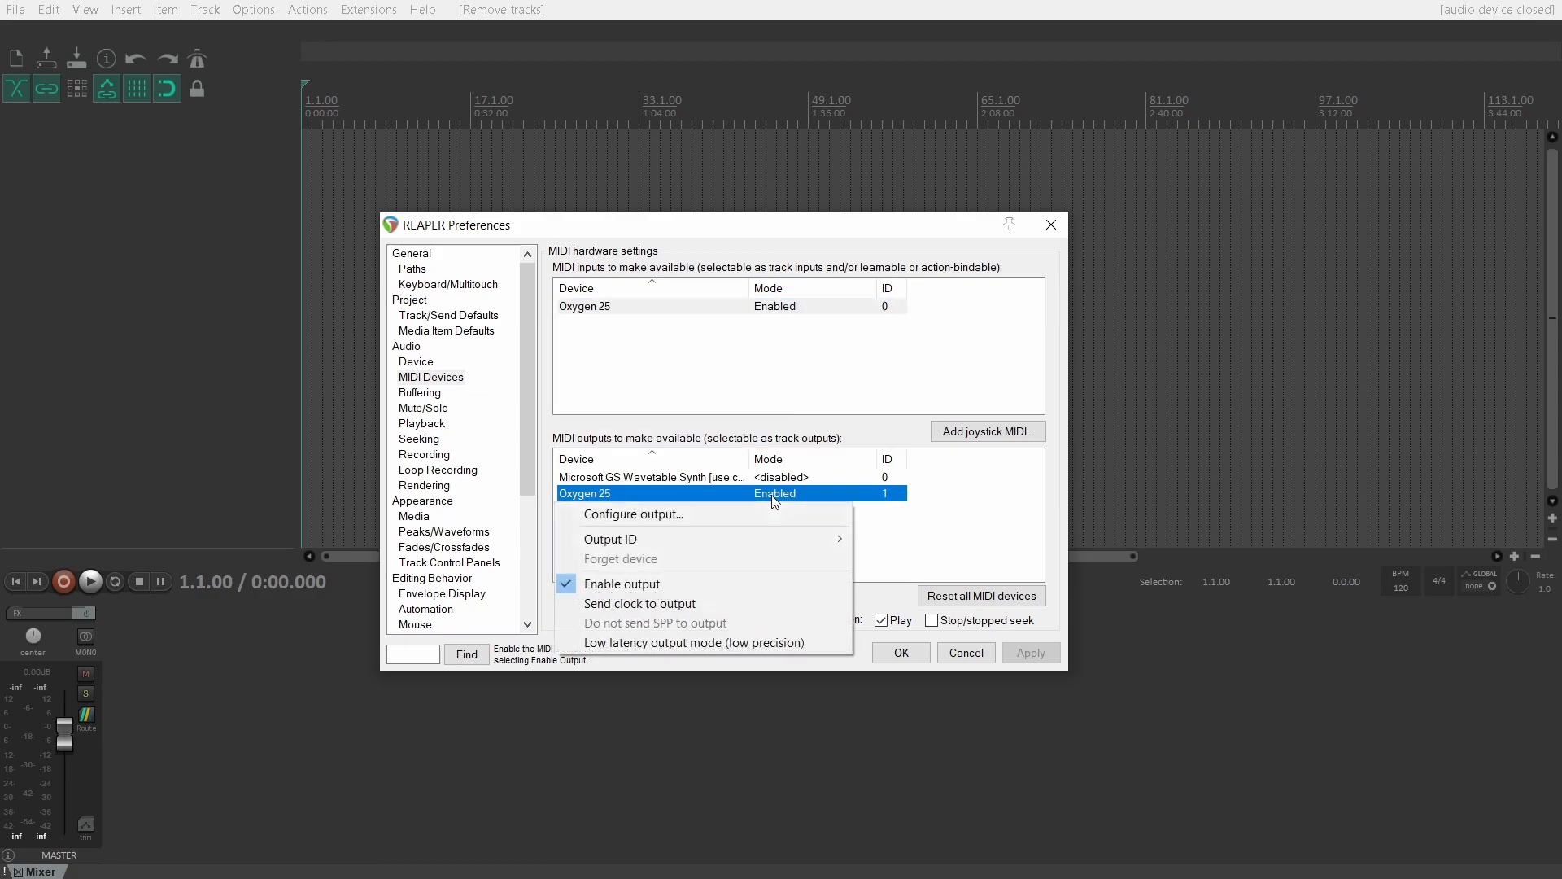
pyautogui.click(969, 554)
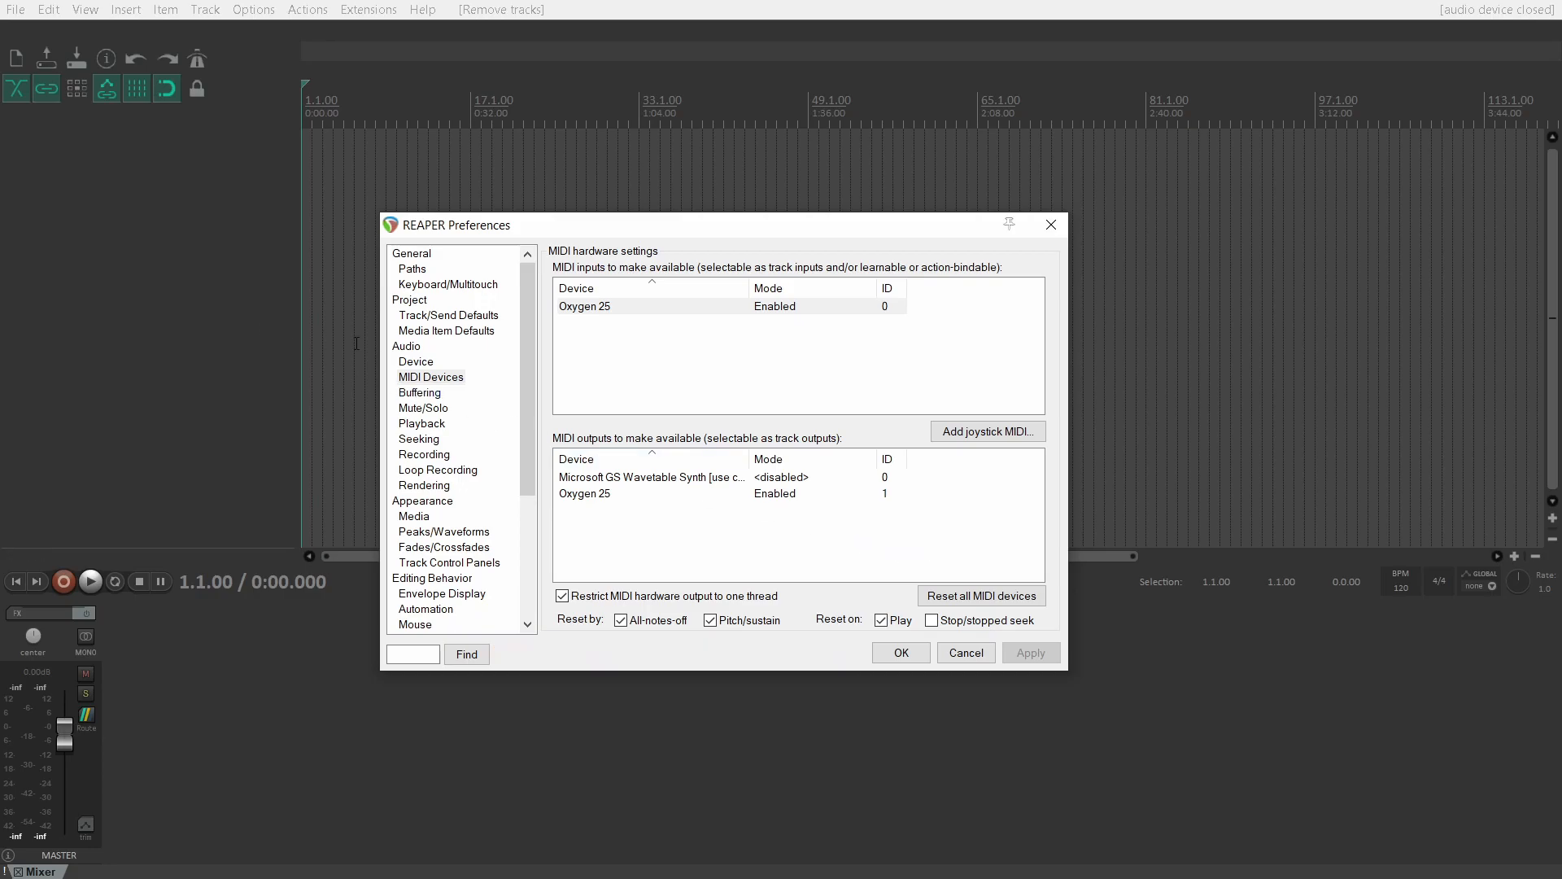
pyautogui.click(901, 653)
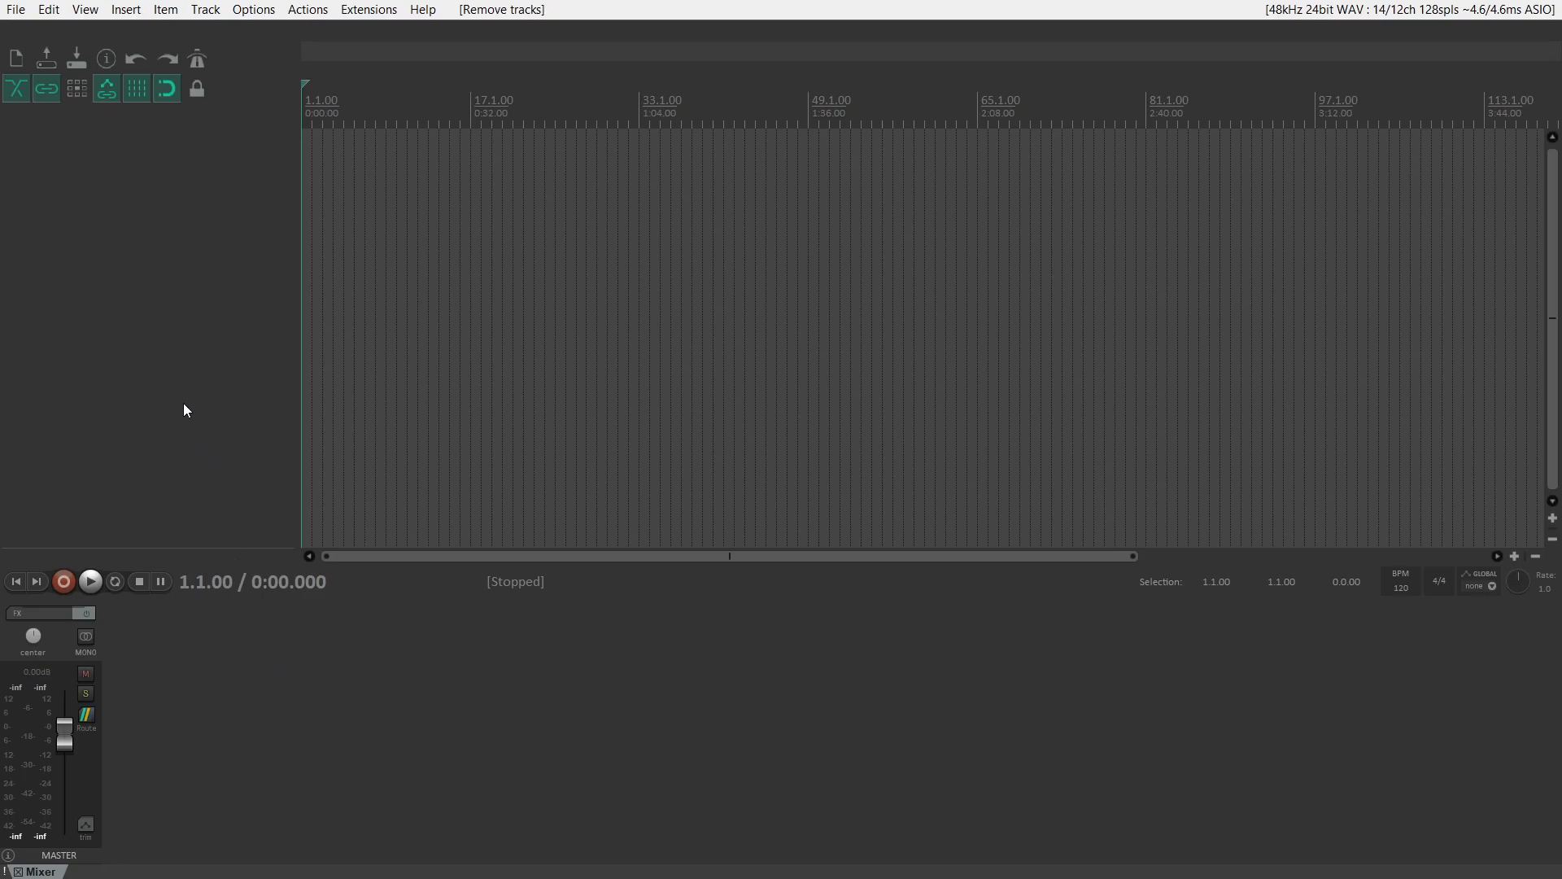
# Show the Virtual MIDI Keyboard with its docked area enlarged, and close it again.
pyautogui.click(90, 14)
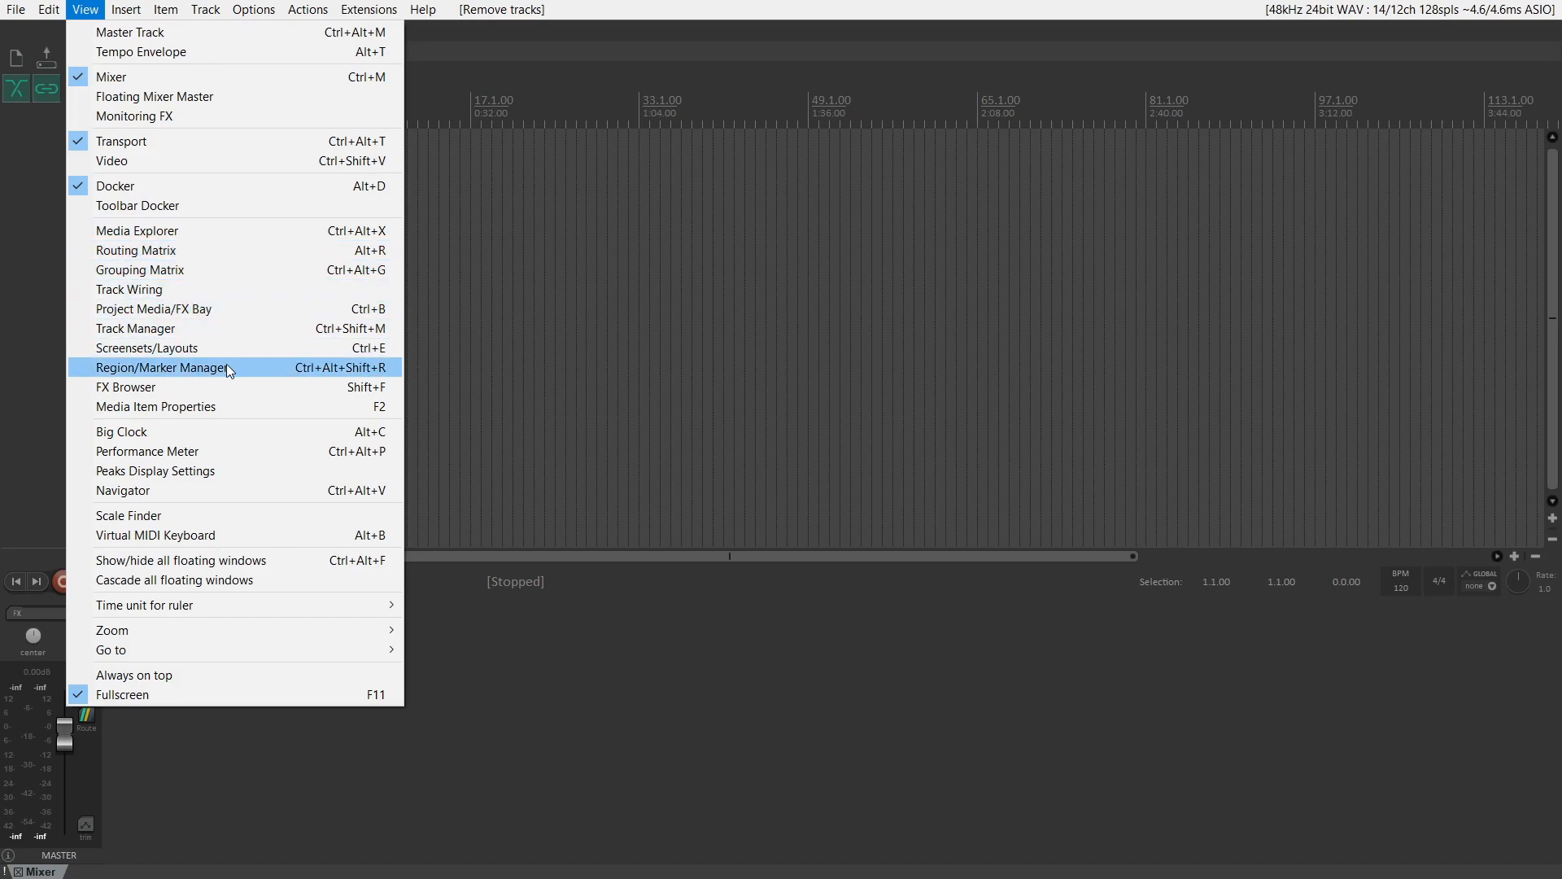
pyautogui.click(176, 537)
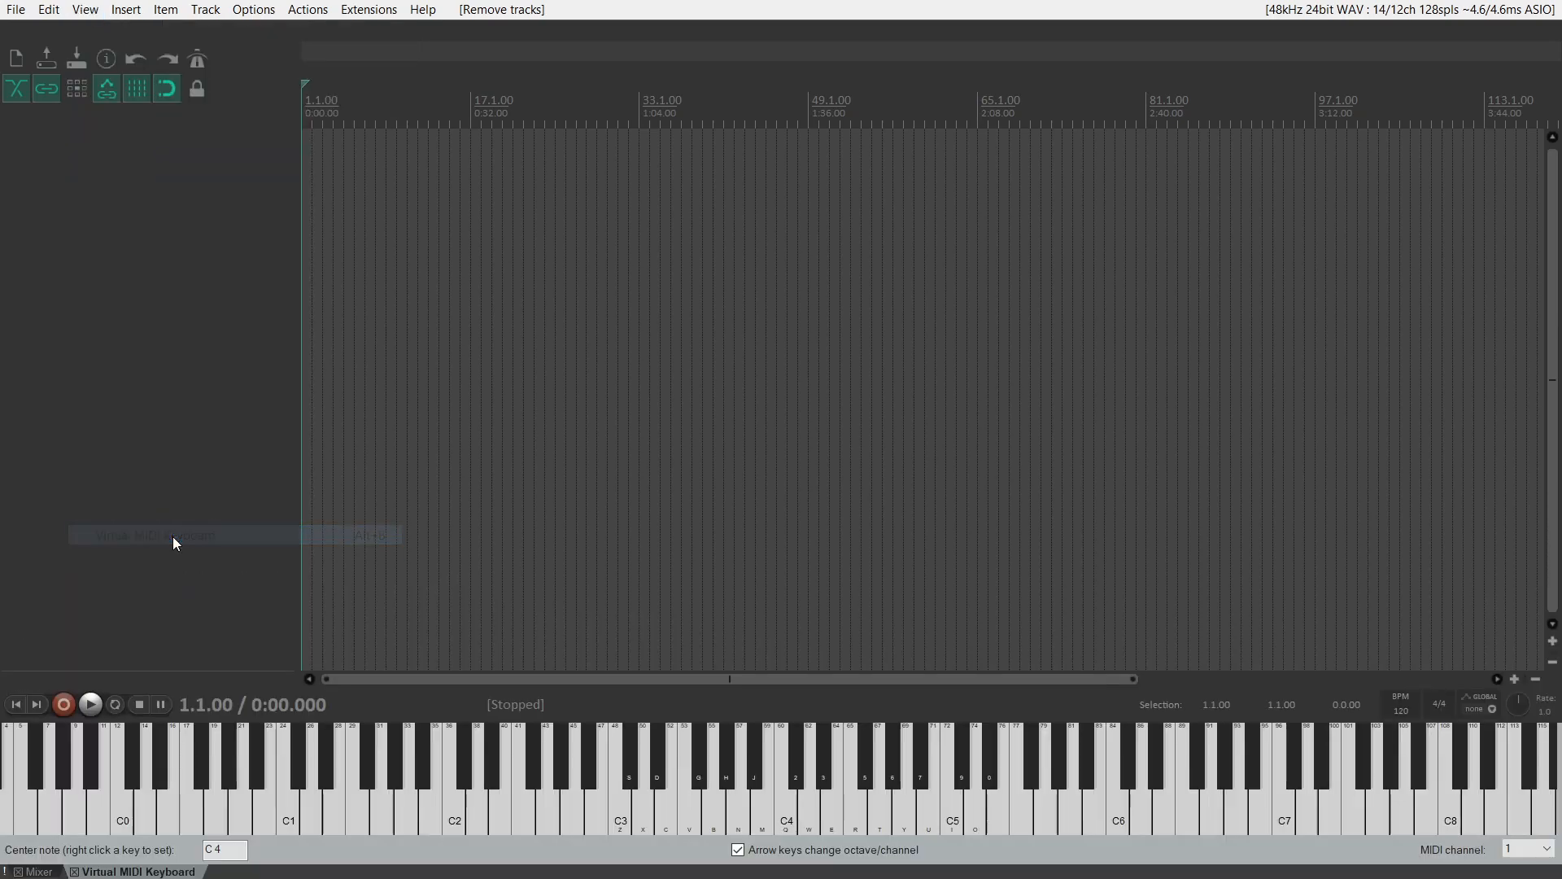
pyautogui.moveTo(269, 721); pyautogui.dragTo(287, 624)
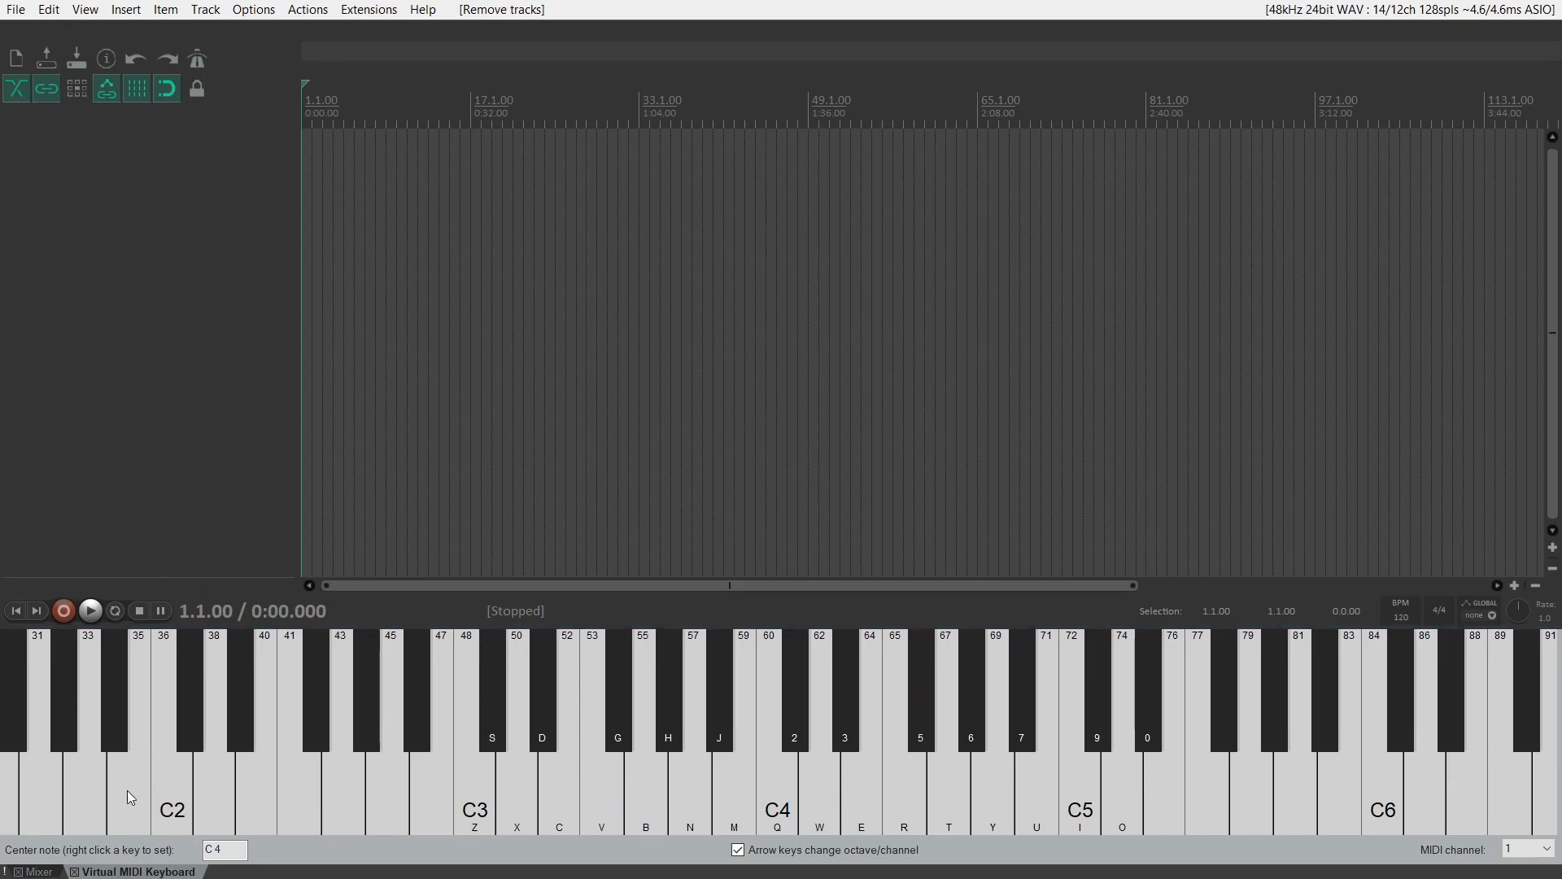
pyautogui.click(74, 872)
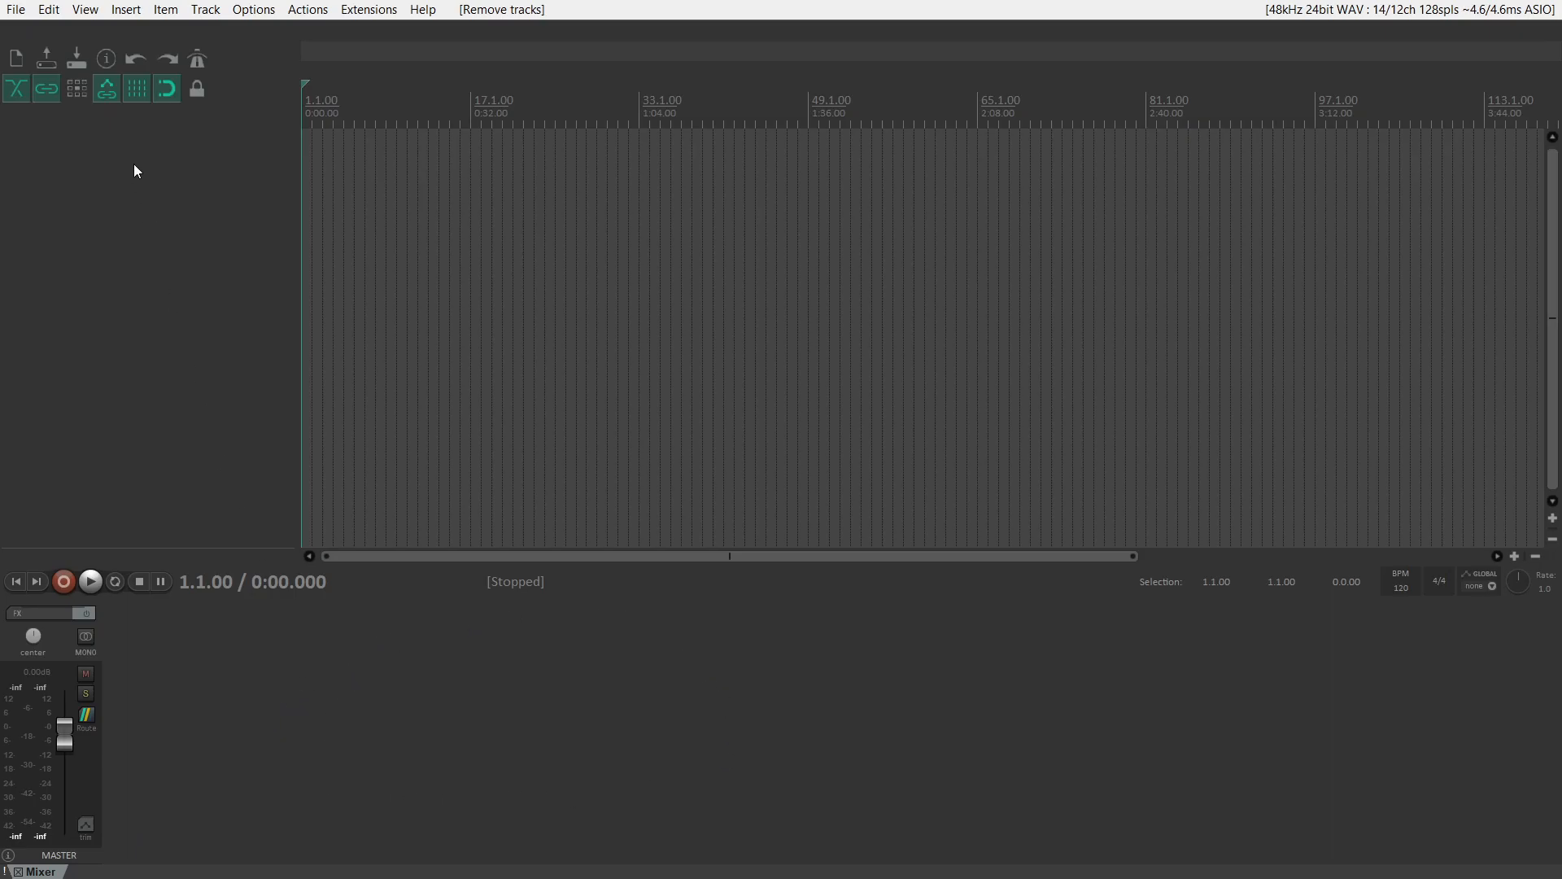
# Hide the docked mixer from the main window.
pyautogui.click(91, 15)
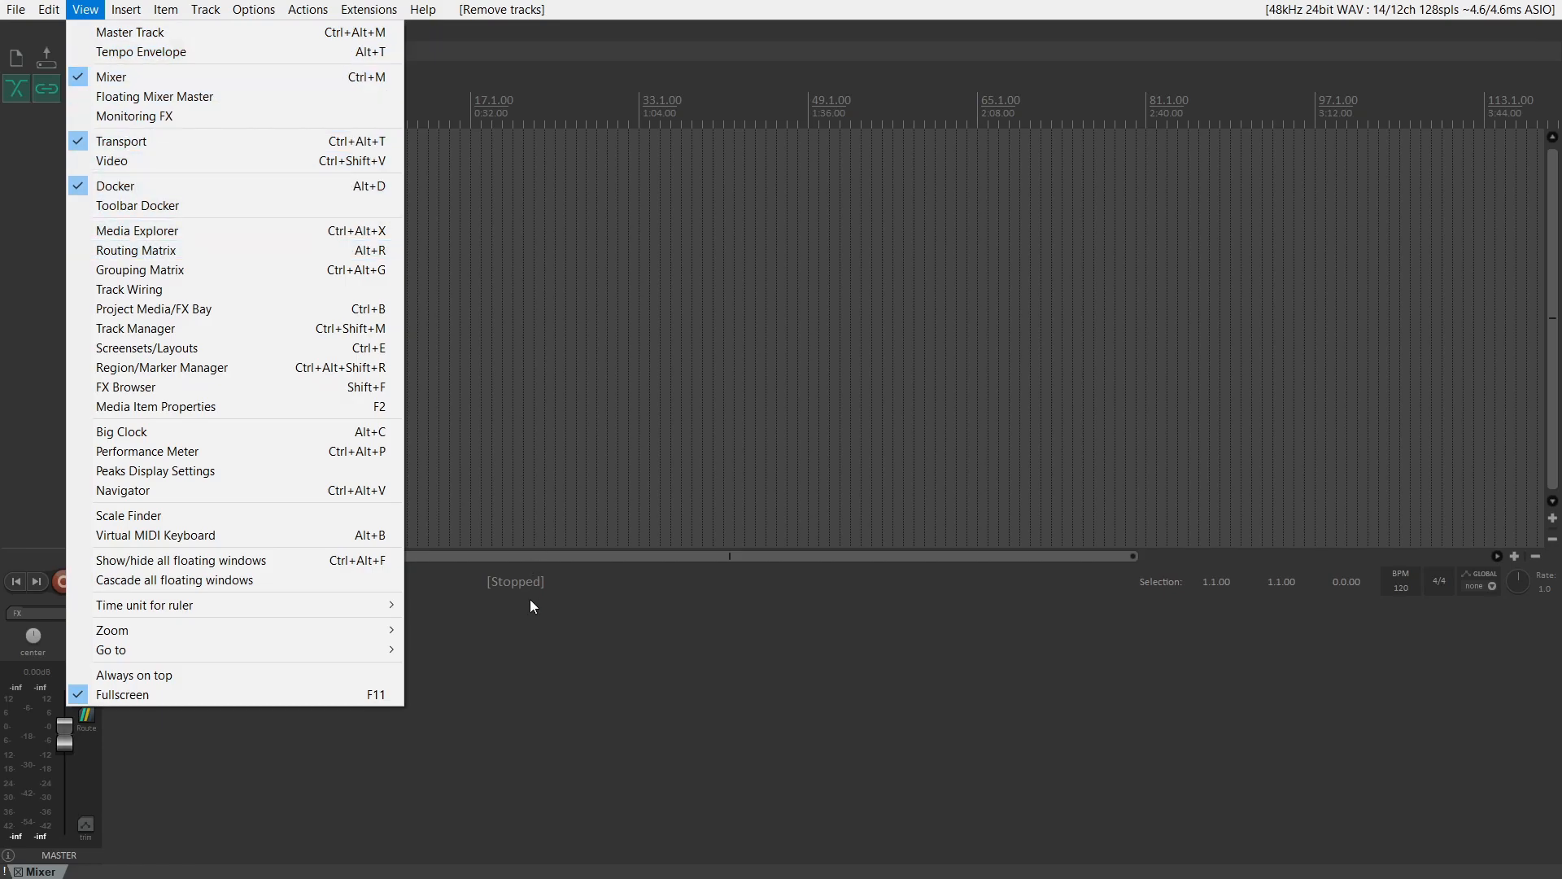
pyautogui.click(551, 677)
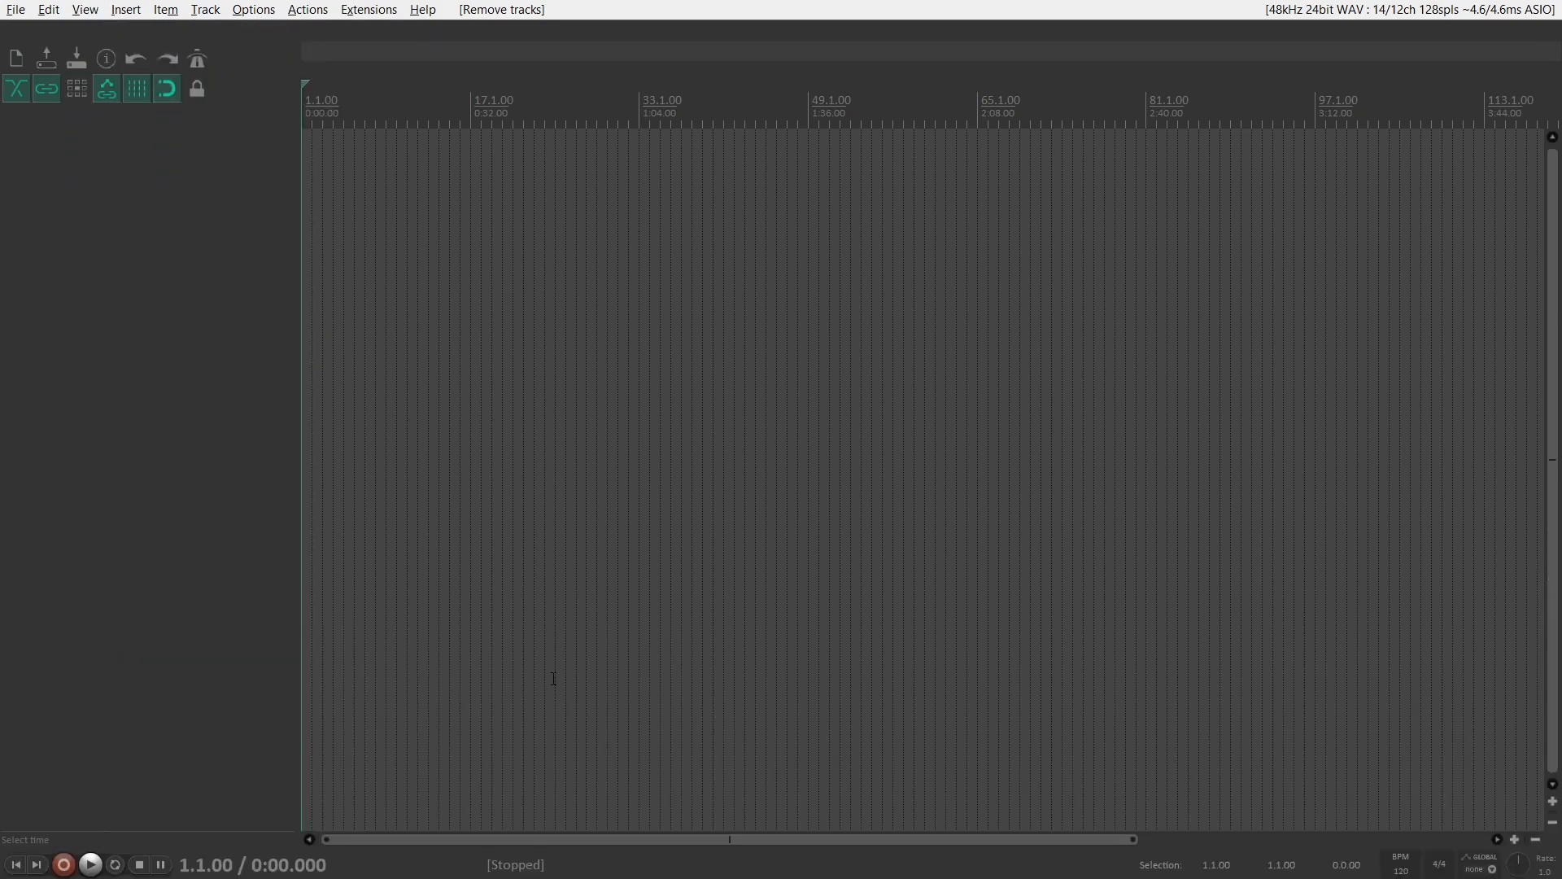
# Toggle the docked mixer's visibility, leaving it shown, and add the Virtual MIDI Keyboard to the same docker.
pyautogui.hotkey('ctrl', 'm')
pyautogui.hotkey('ctrl', 'm')
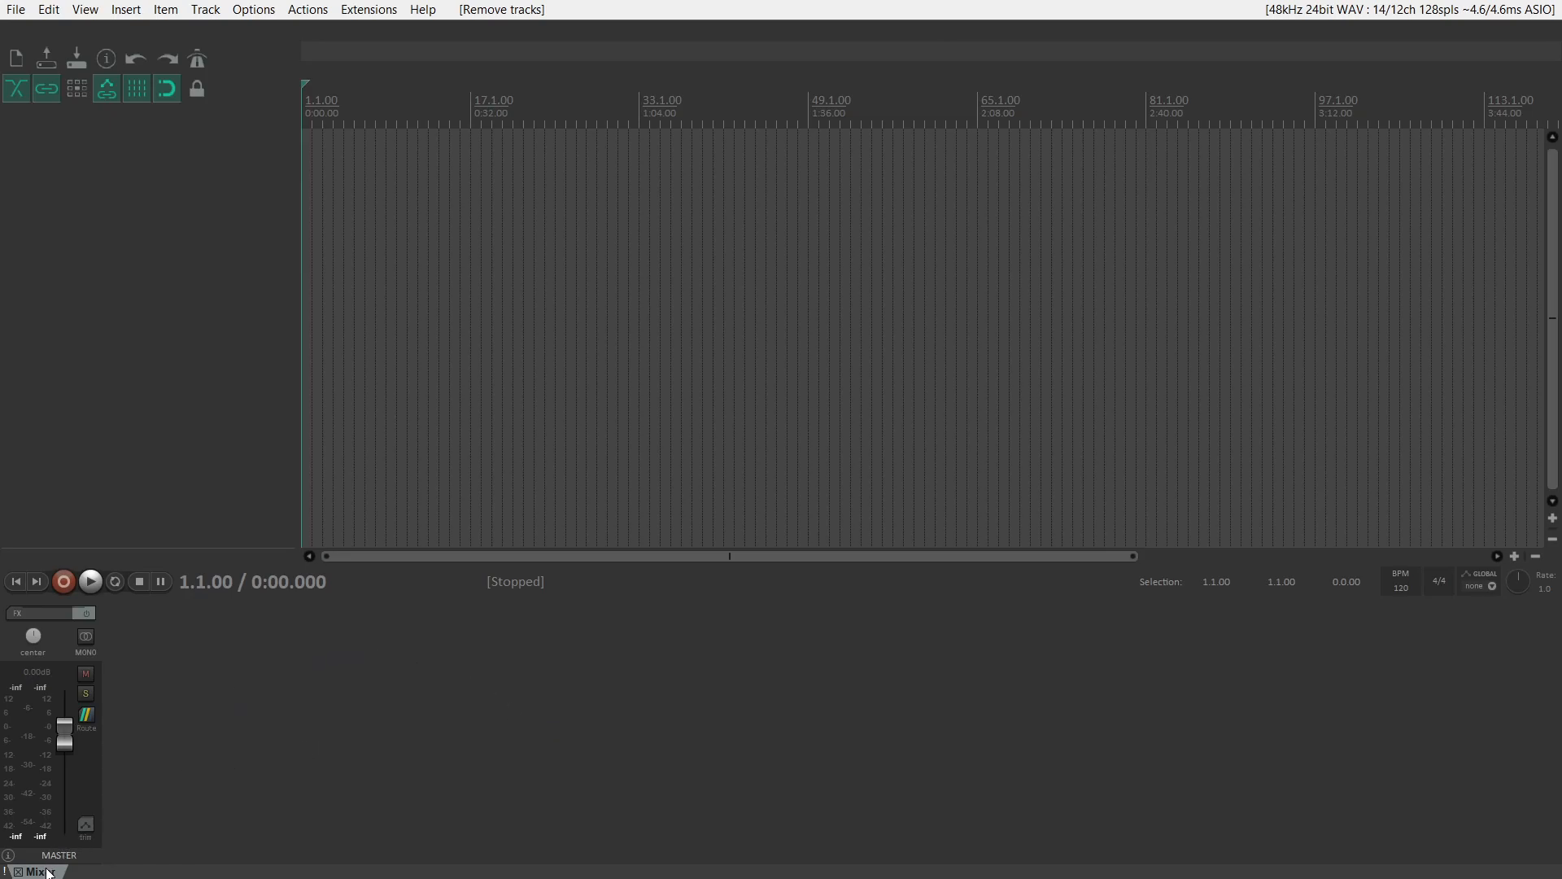
pyautogui.hotkey('ctrl', 'm')
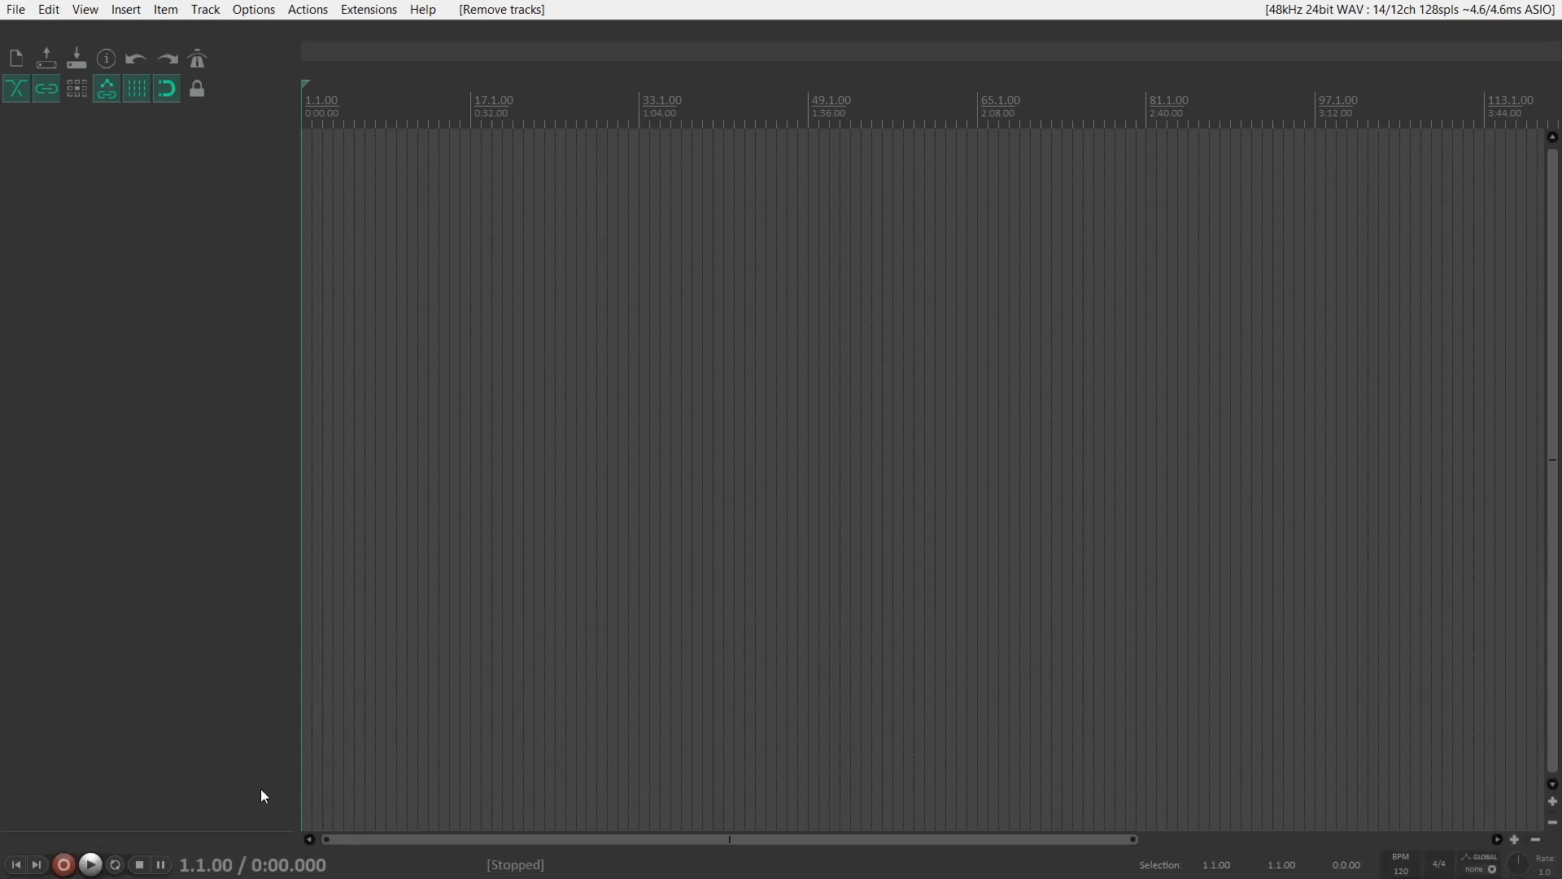
pyautogui.hotkey('ctrl', 'm')
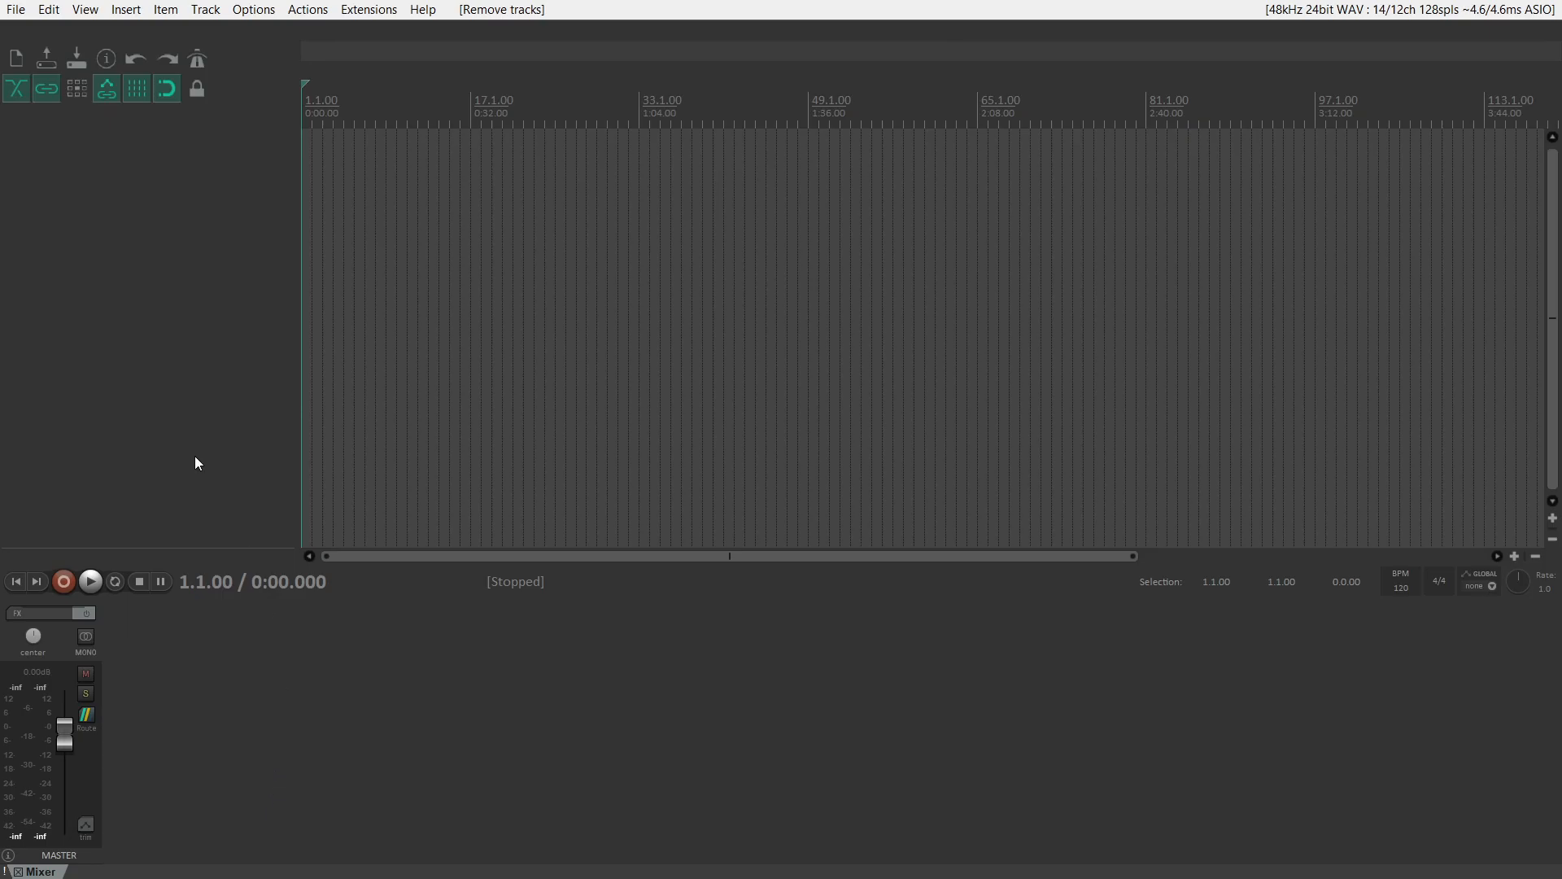
pyautogui.hotkey('alt', 'b')
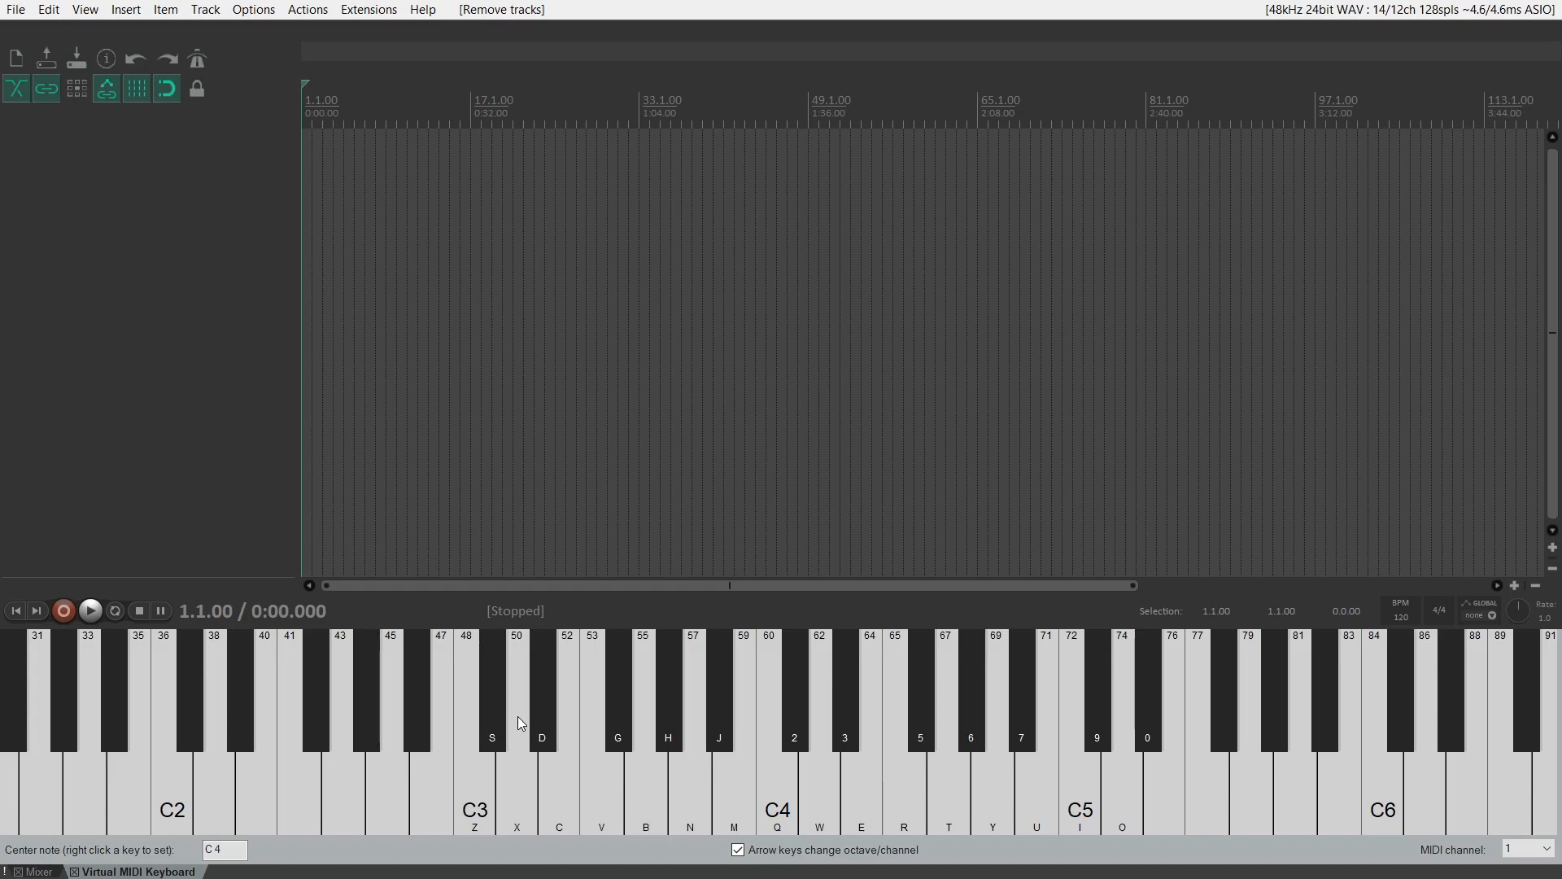
# Show the Media Explorer in the docker and hide it again.
pyautogui.hotkey('ctrl', 'alt', 'x')
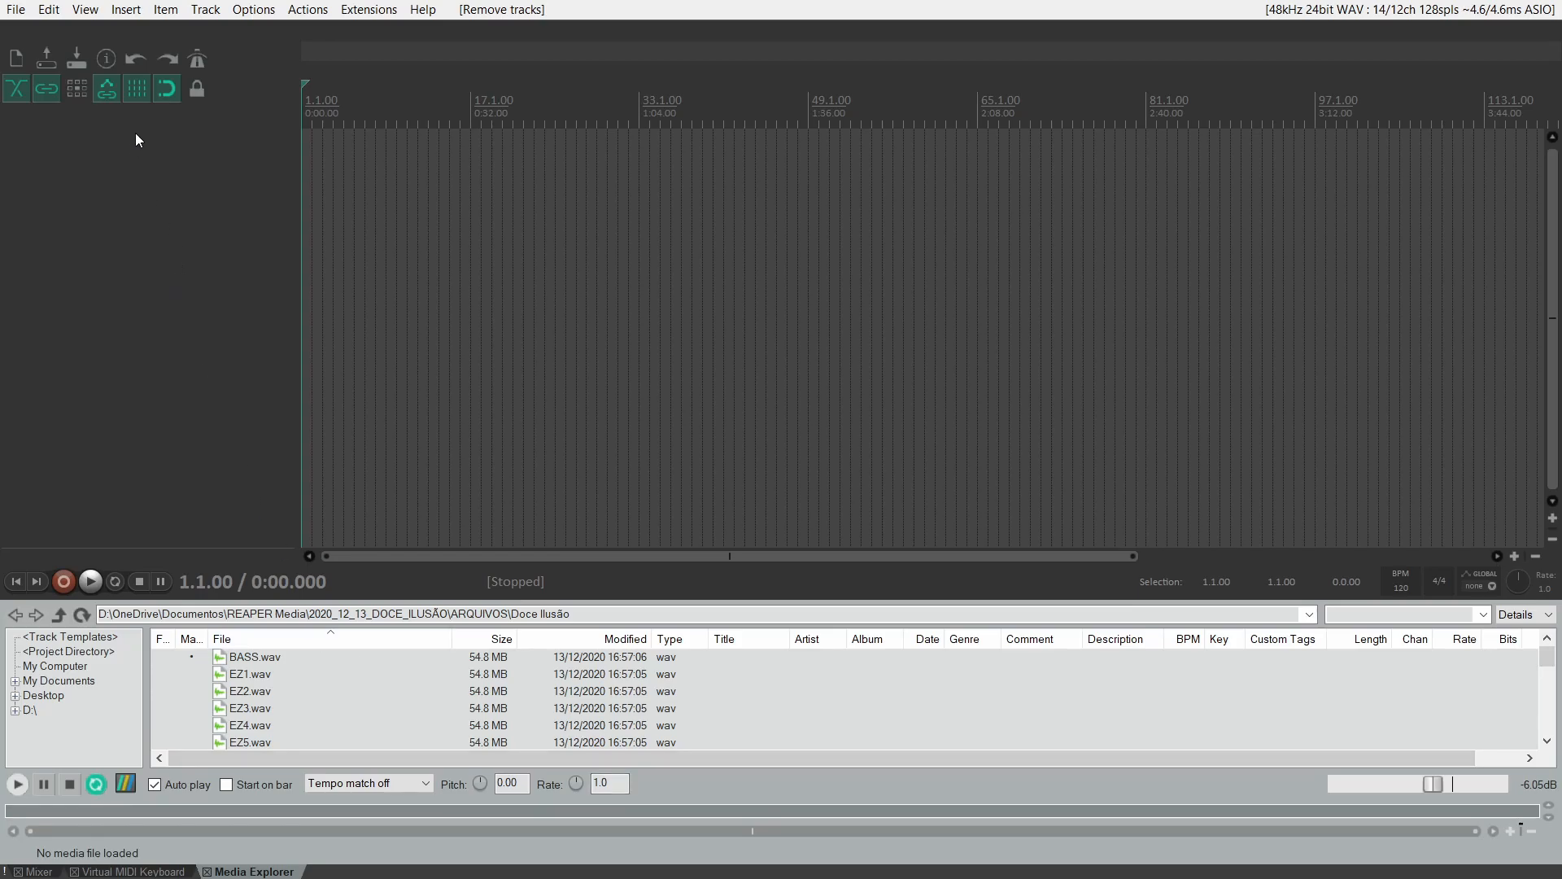
pyautogui.click(85, 10)
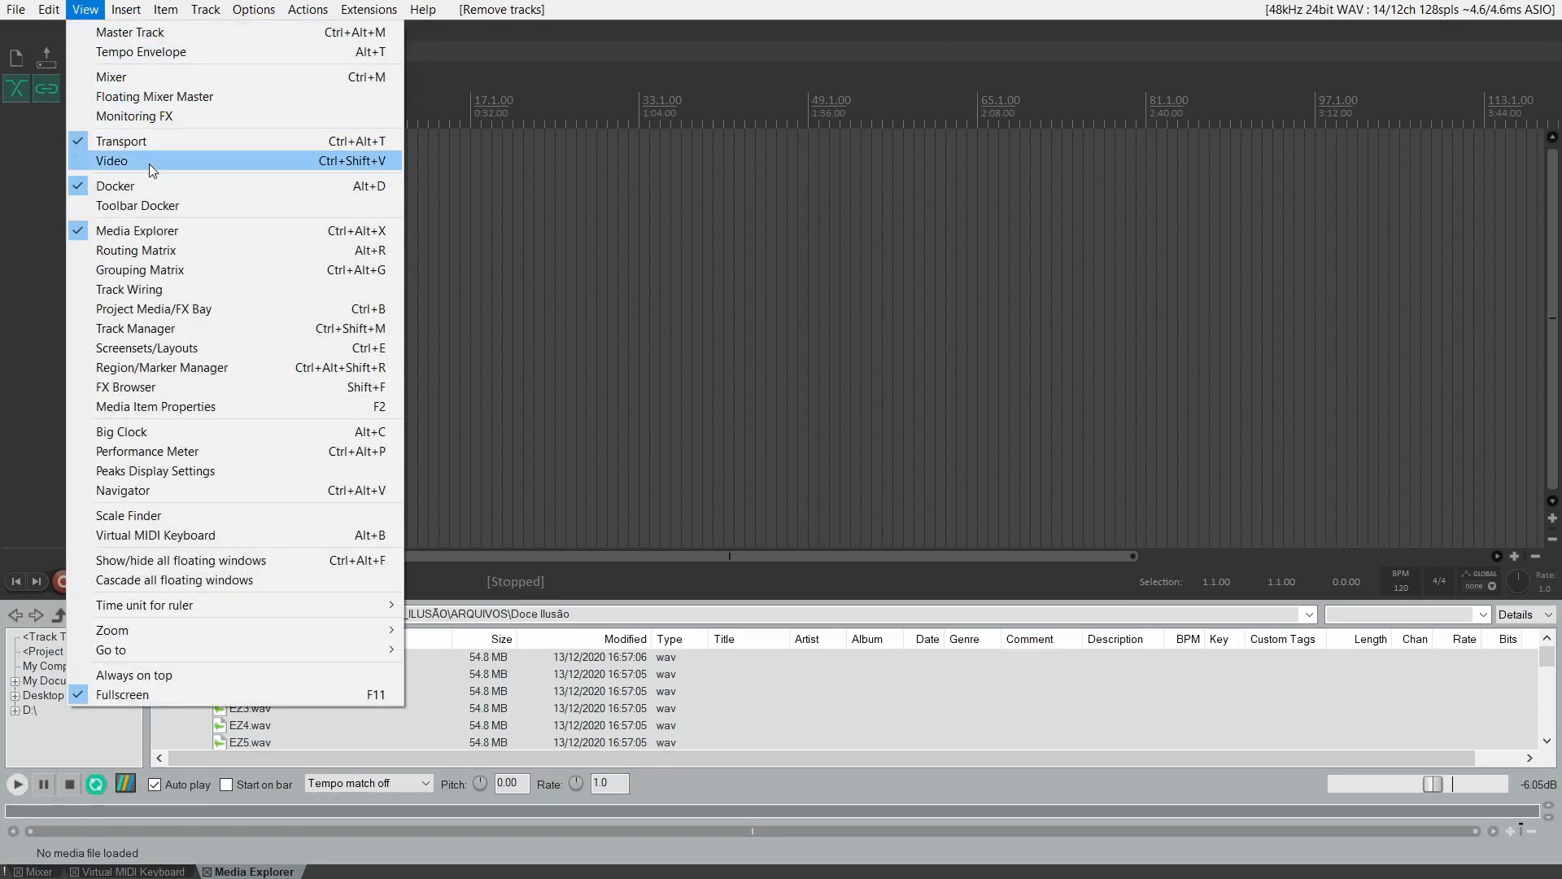
pyautogui.click(174, 232)
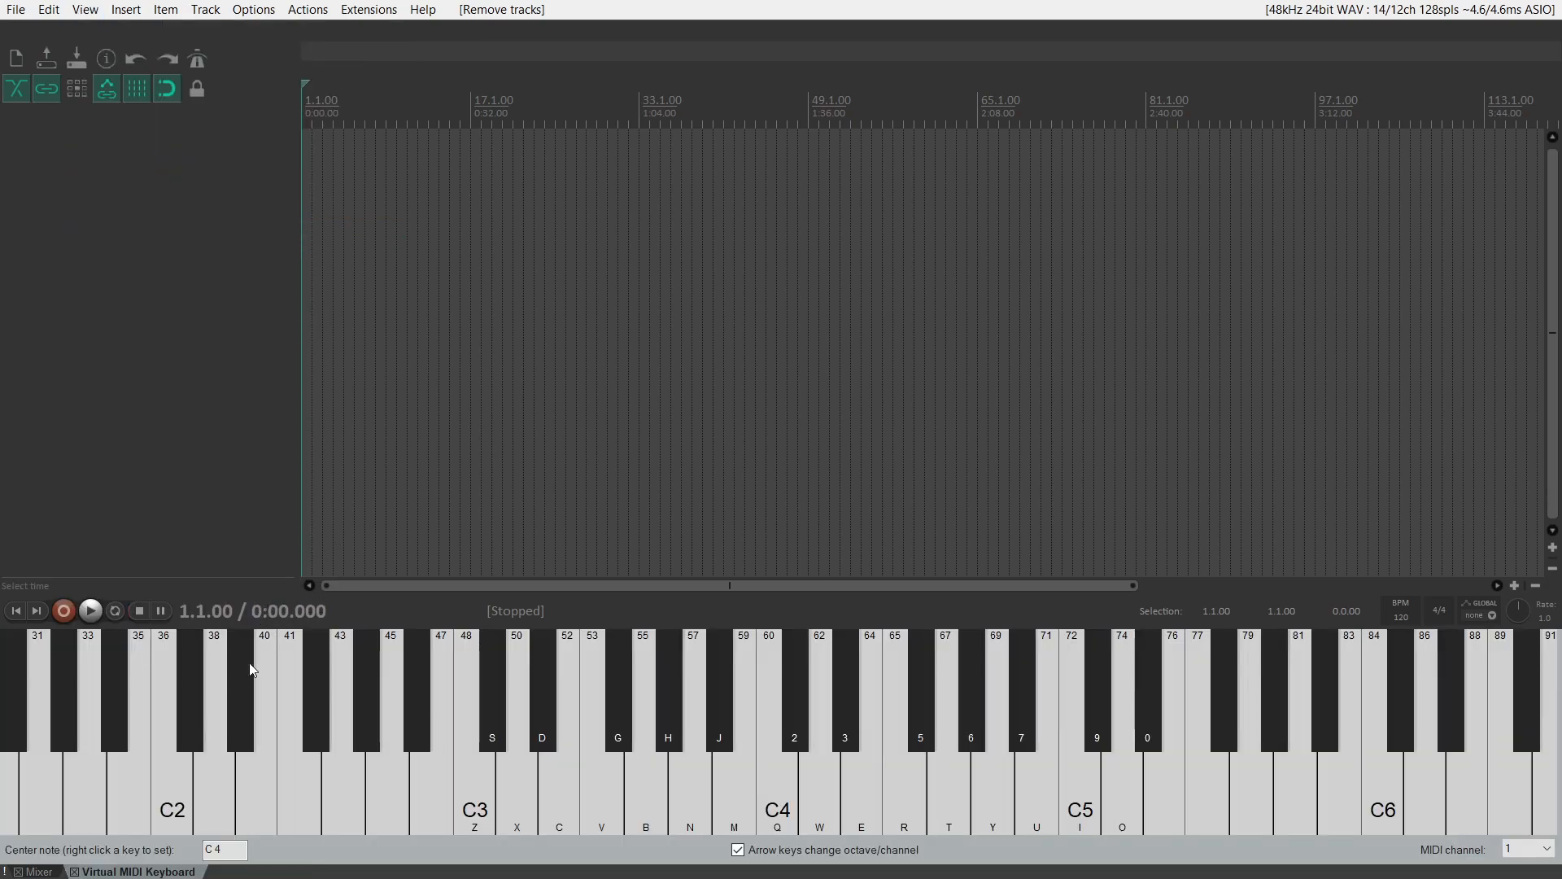
# Switch the docker between the Mixer and the Virtual MIDI Keyboard to compare the two views.
pyautogui.click(43, 871)
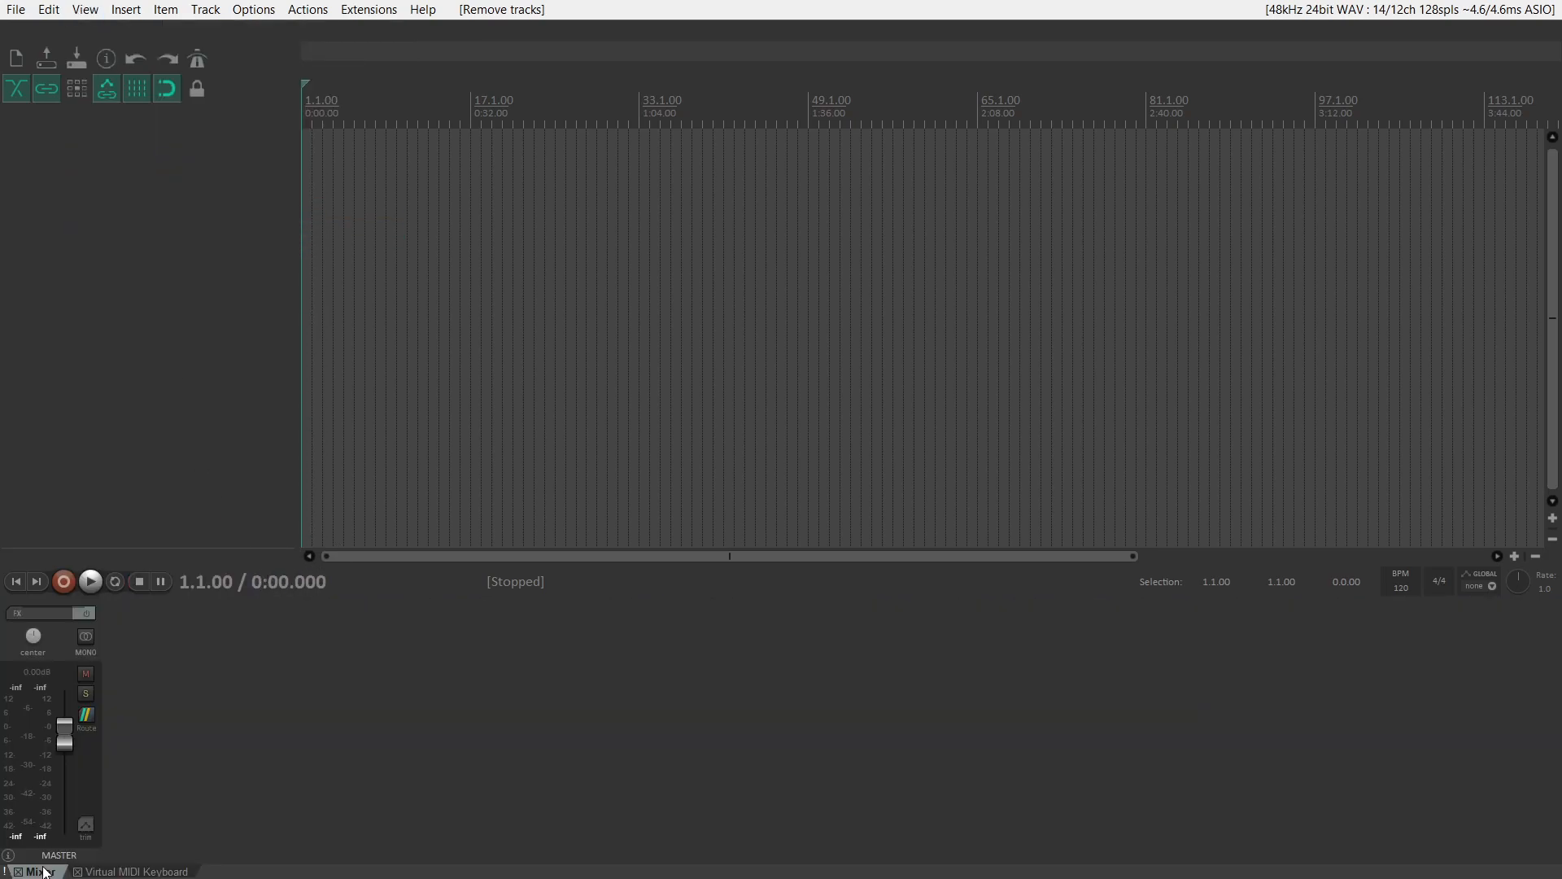
pyautogui.click(111, 870)
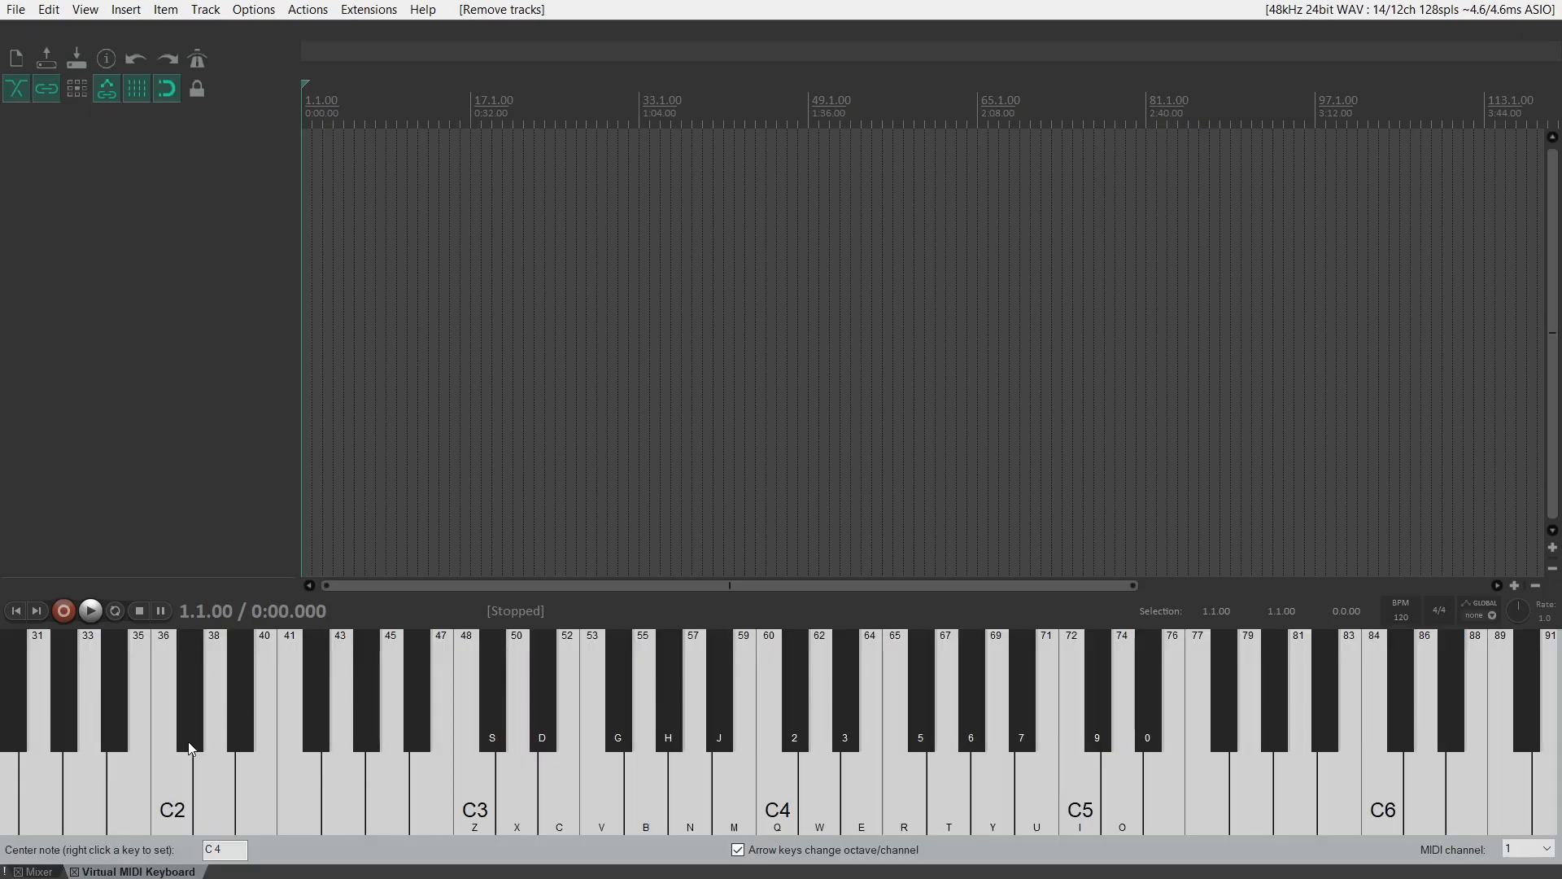
pyautogui.click(41, 871)
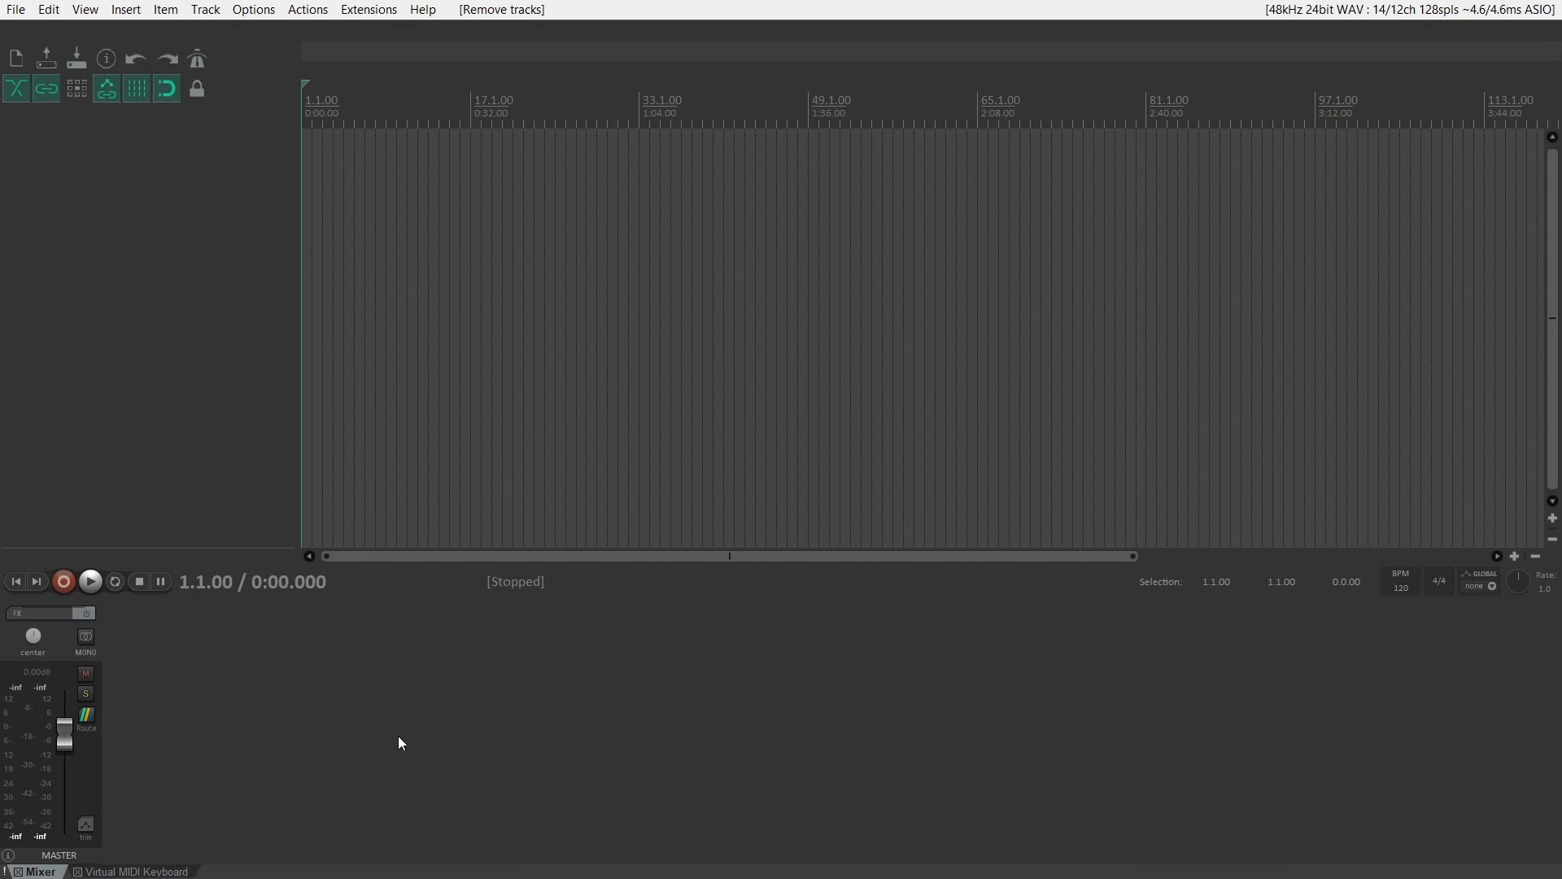
# Dock the mixer full height along the main window's left edge, keeping the Virtual MIDI Keyboard in the bottom docker.
pyautogui.click(47, 859)
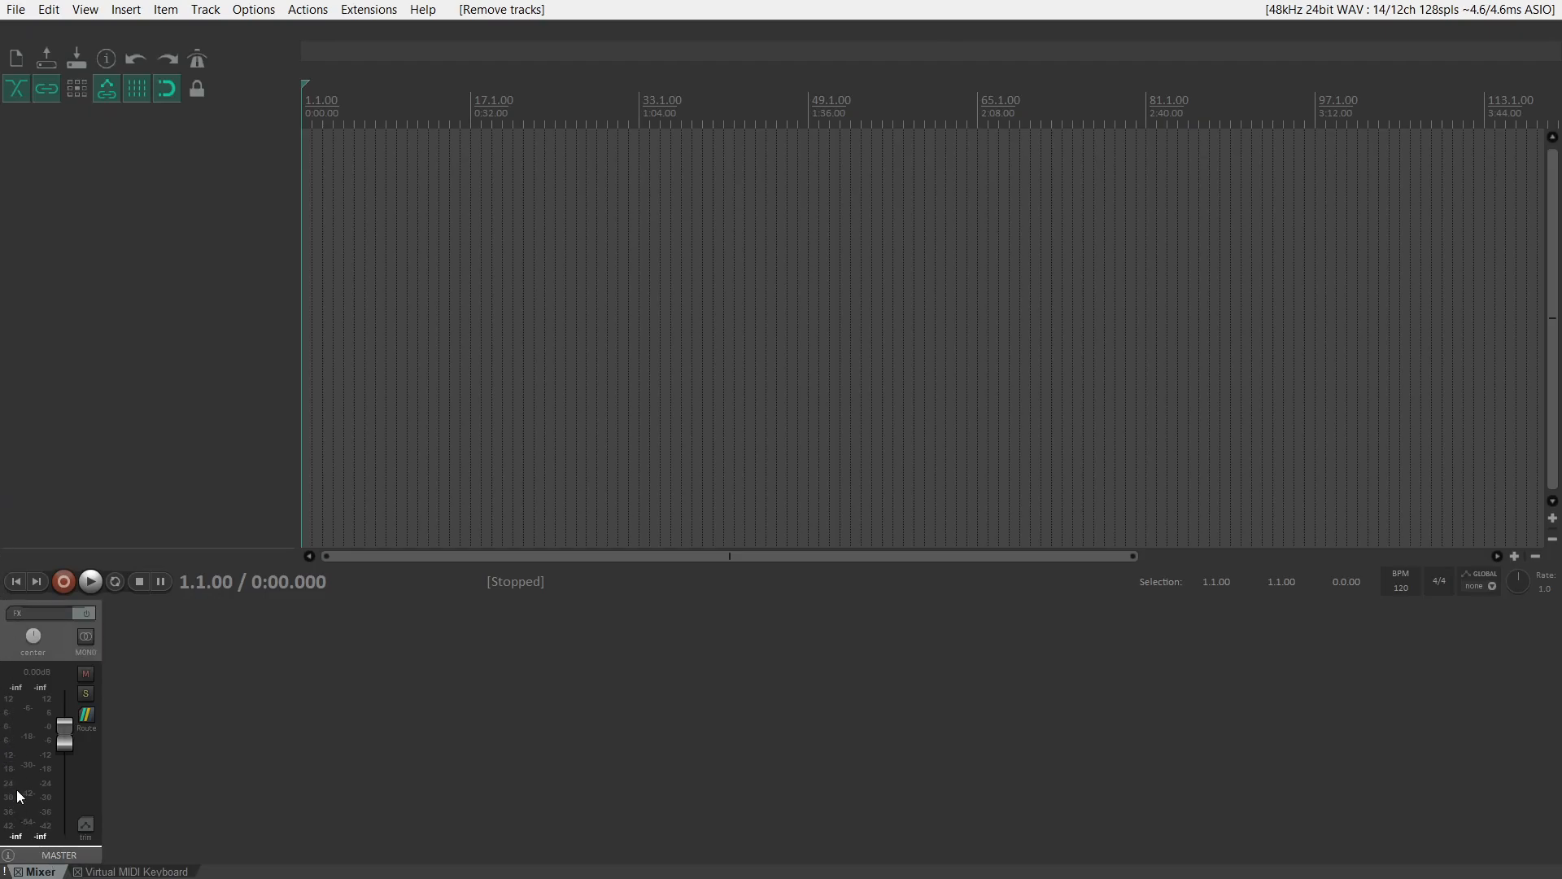
pyautogui.moveTo(6, 780); pyautogui.dragTo(1, 549)
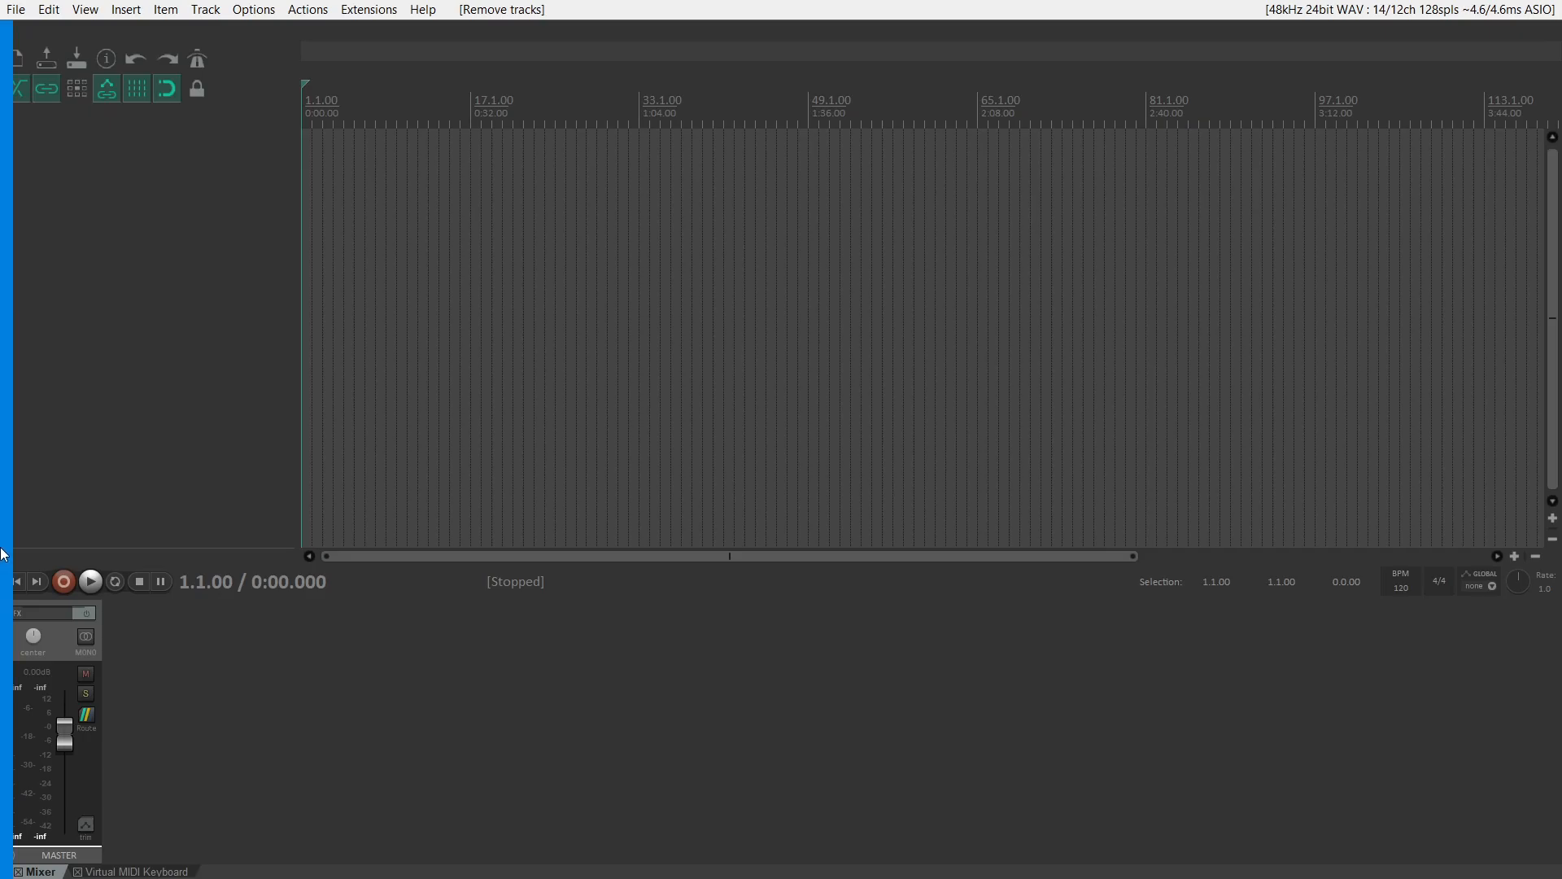
pyautogui.moveTo(1, 548); pyautogui.dragTo(0, 549)
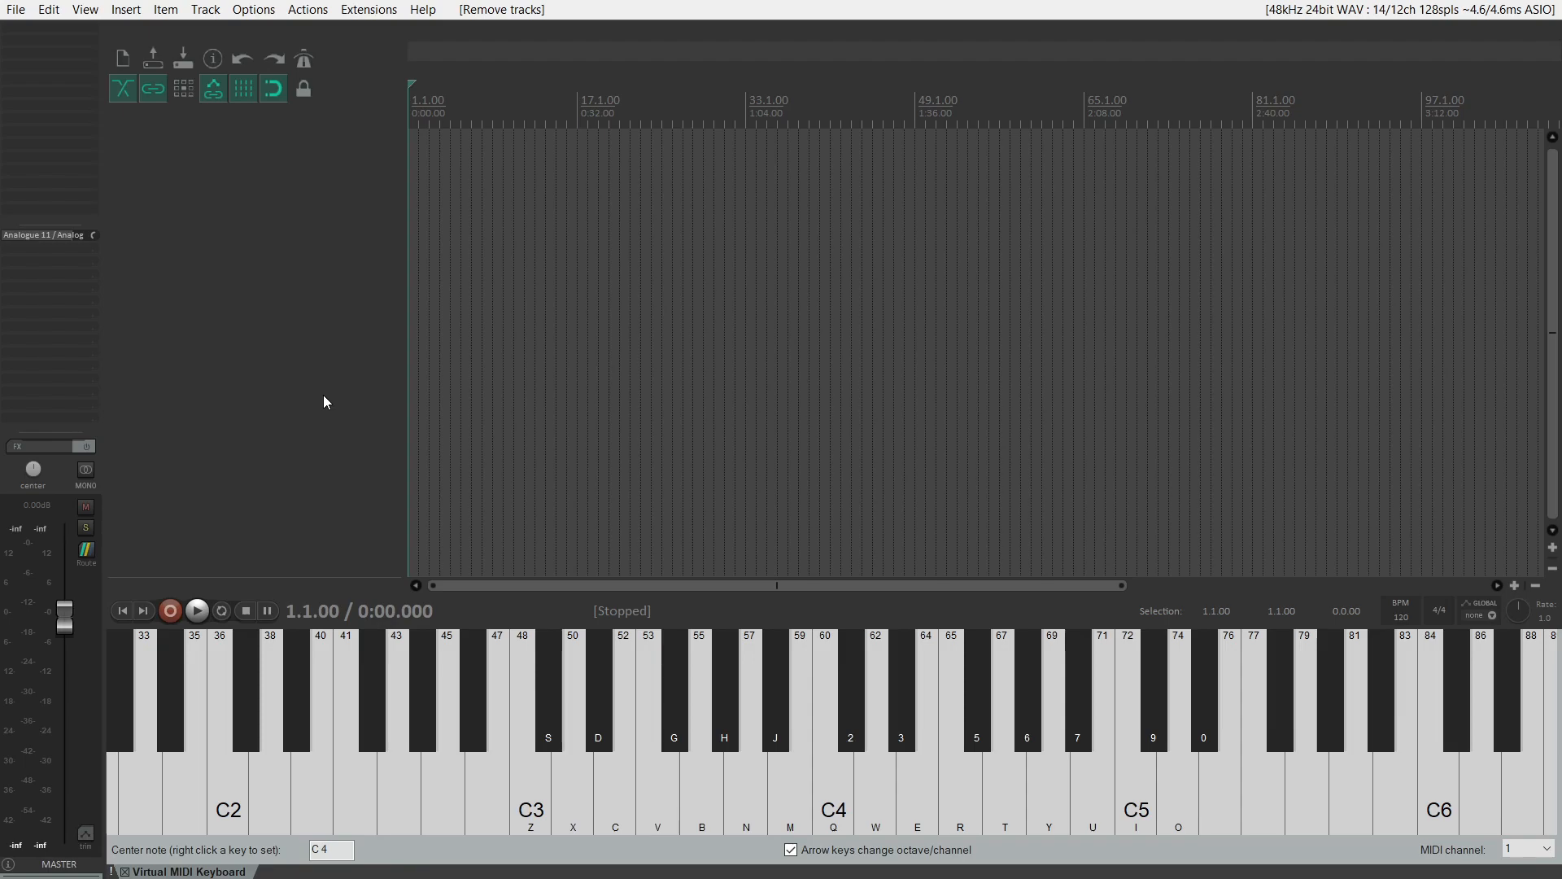
# Insert the VST3i Syntronik (IK Multimedia) virtual instrument on a new track.
pyautogui.click(207, 13)
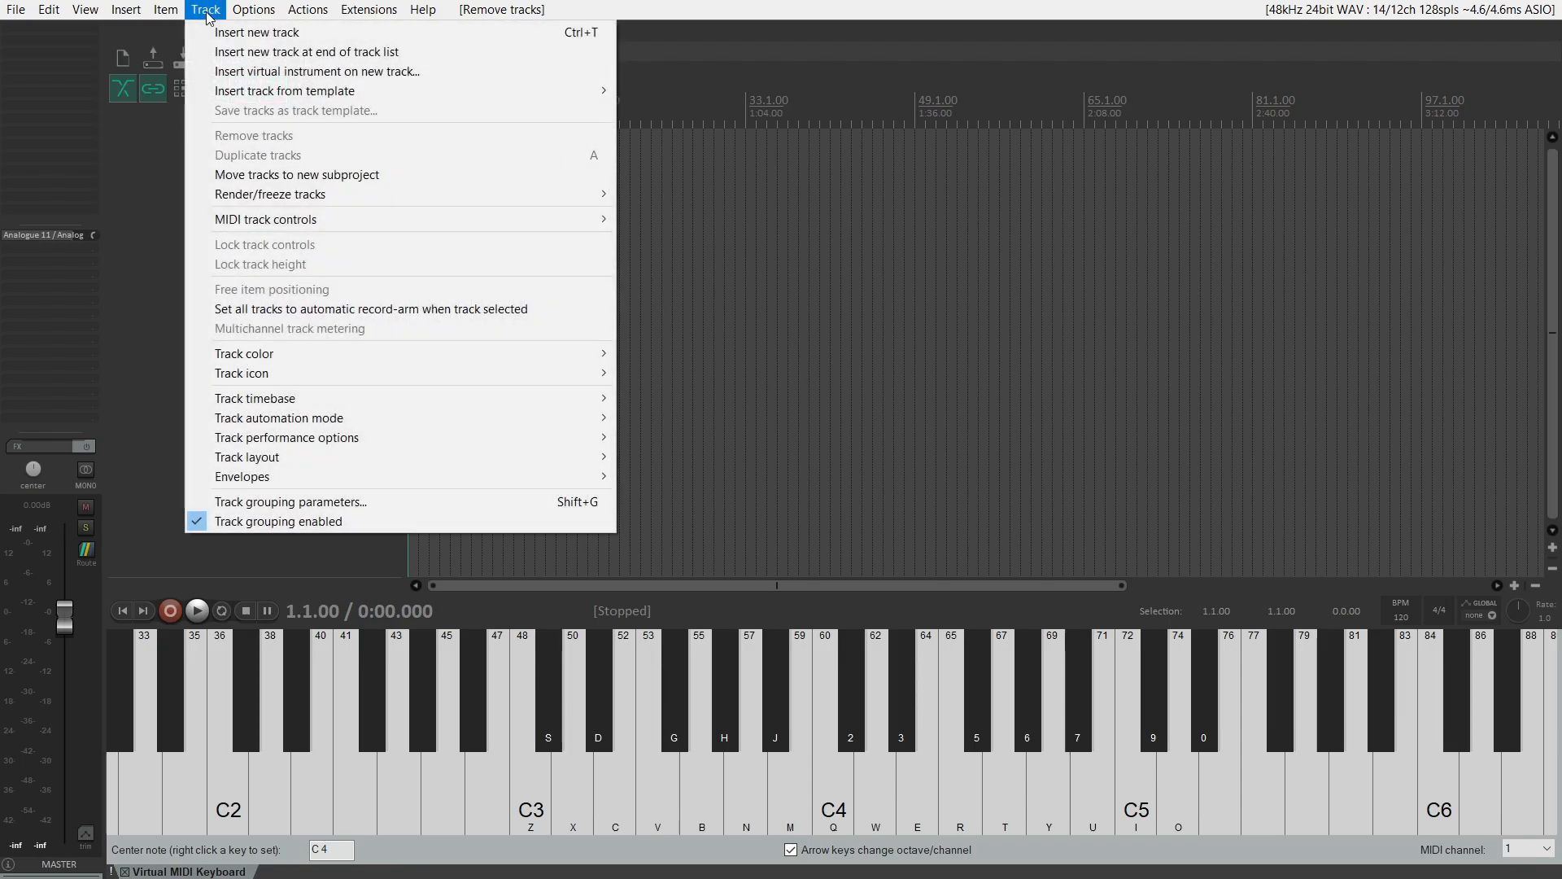
pyautogui.click(280, 71)
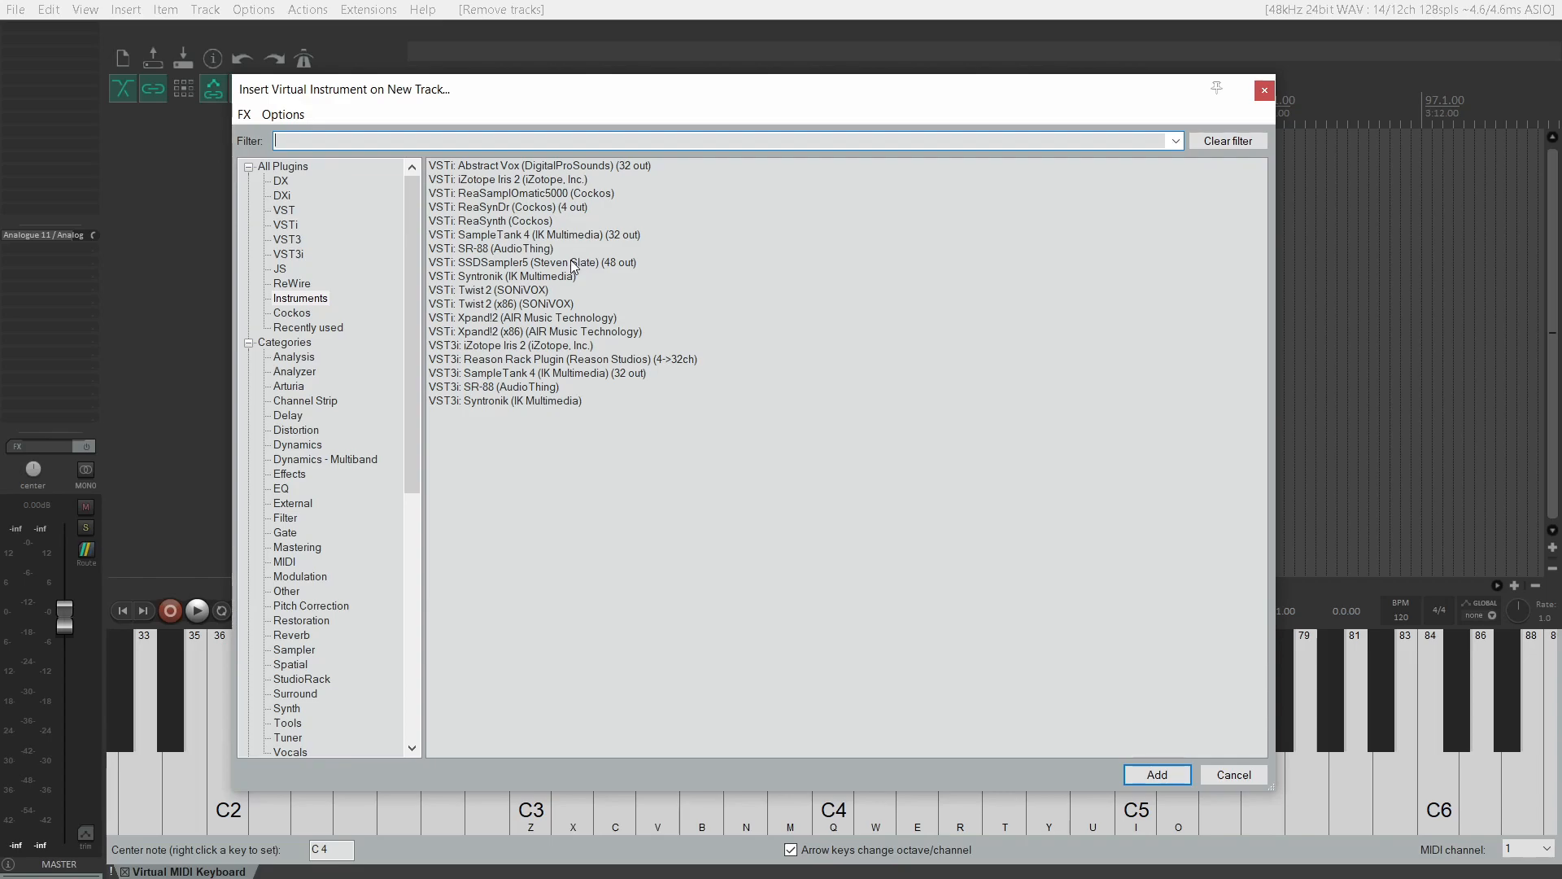
pyautogui.doubleClick(491, 398)
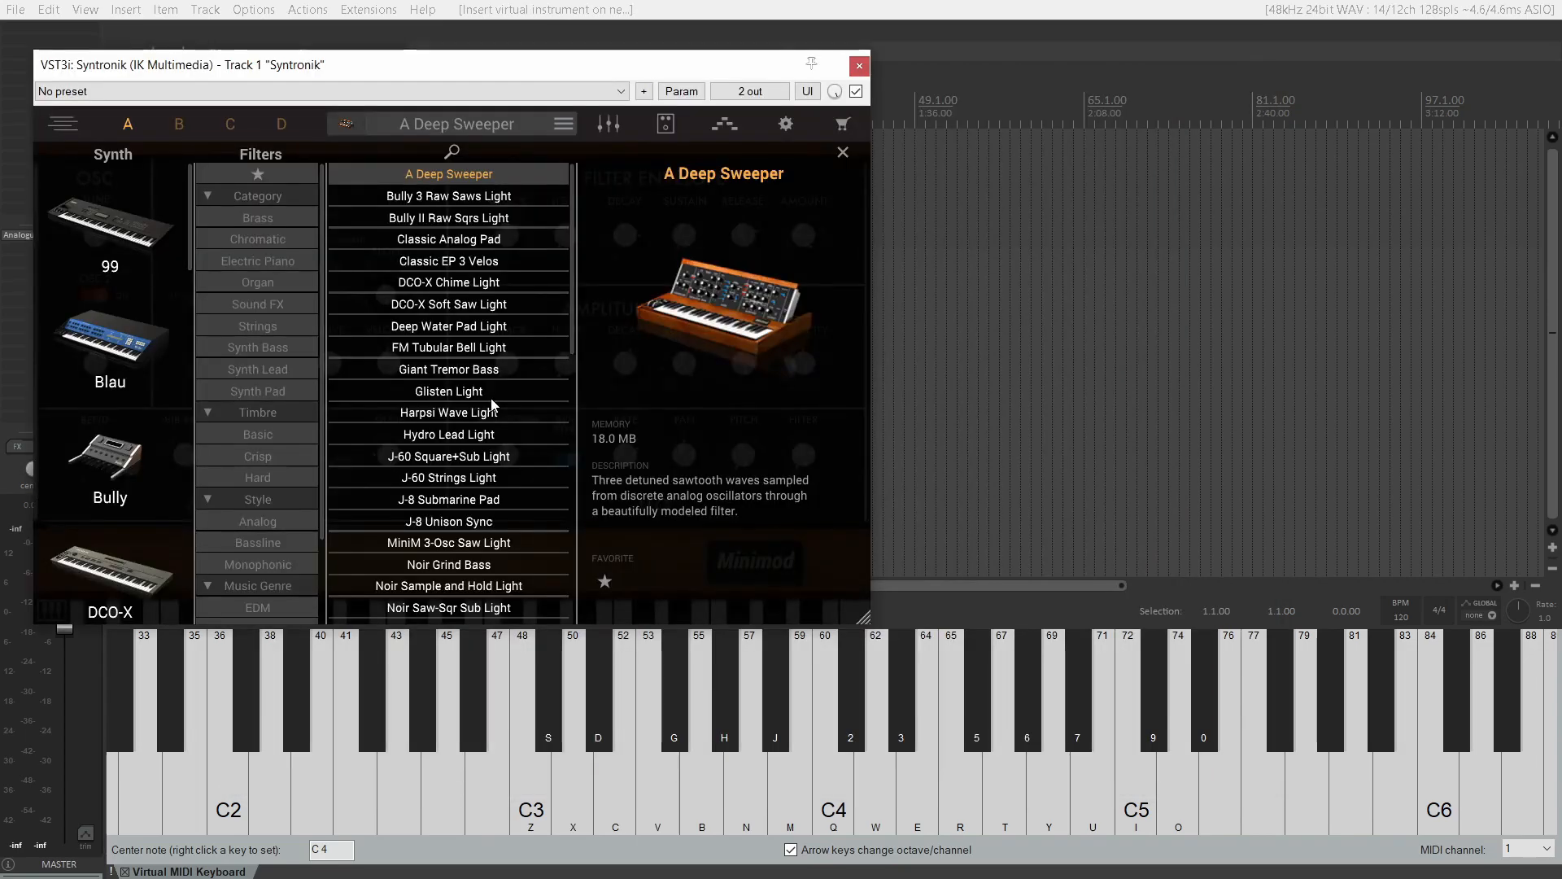
# Load the Classic EP 3 Velos sound from Syntronik's Electric Piano category and close the plug-in window.
pyautogui.moveTo(530, 76); pyautogui.dragTo(949, 111)
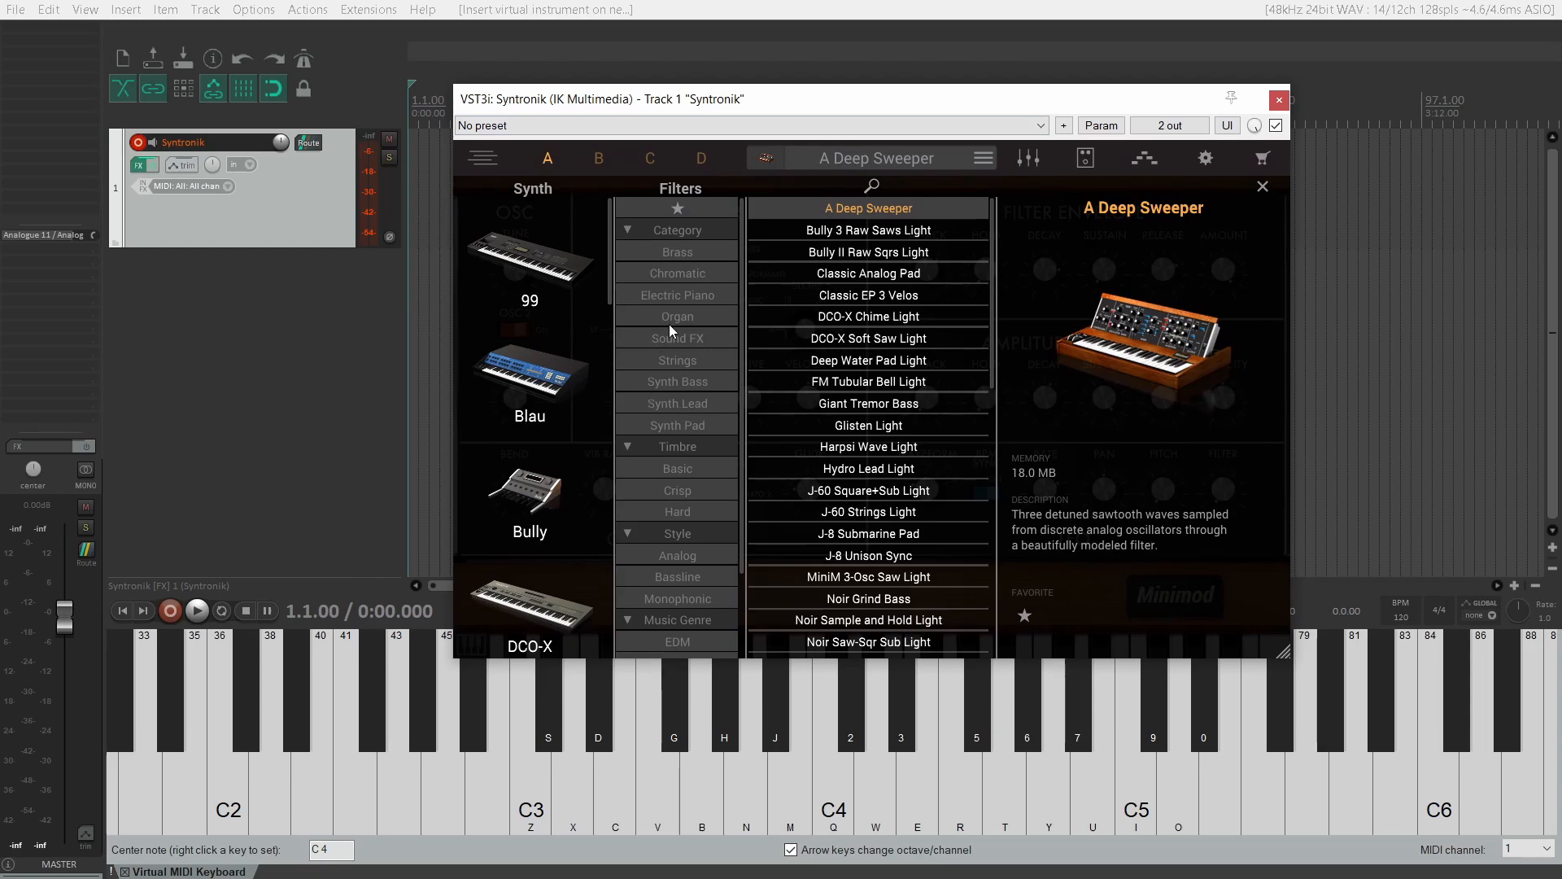
pyautogui.click(684, 296)
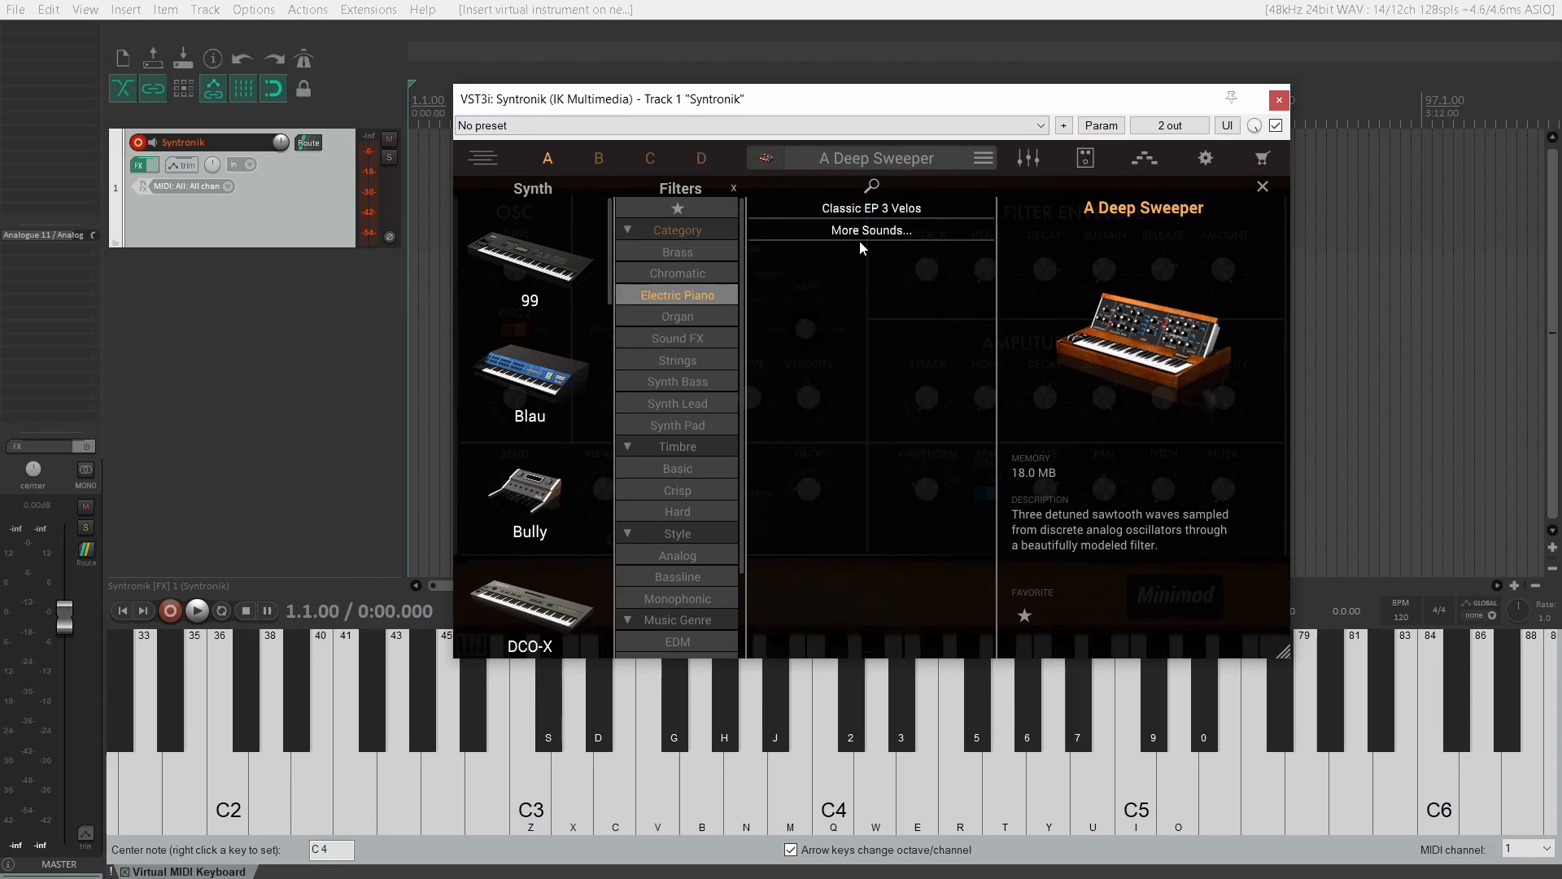
pyautogui.click(868, 210)
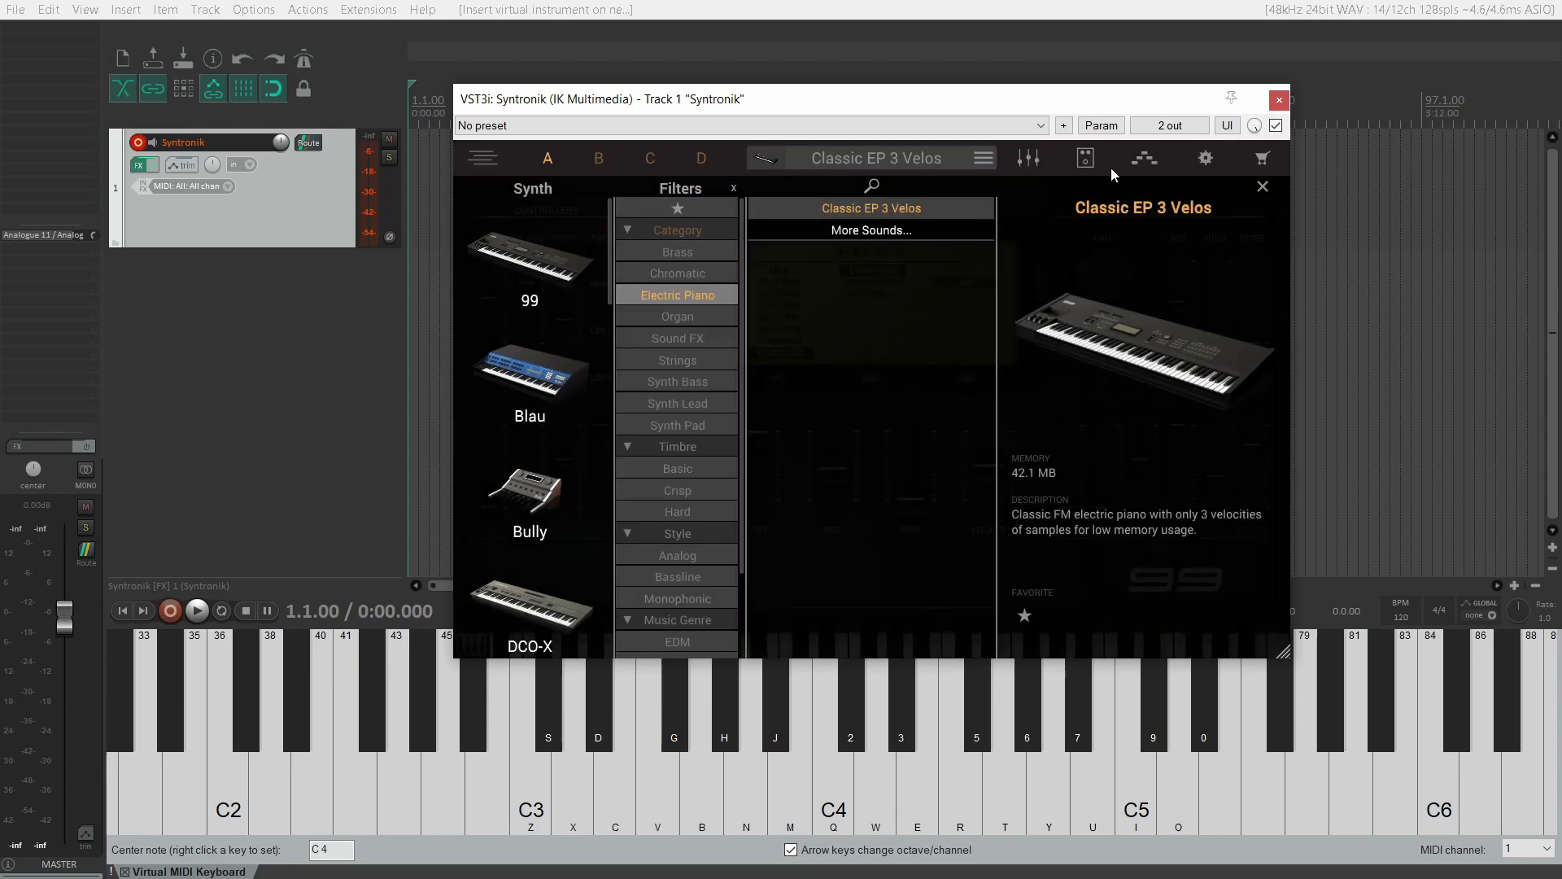
pyautogui.click(1279, 101)
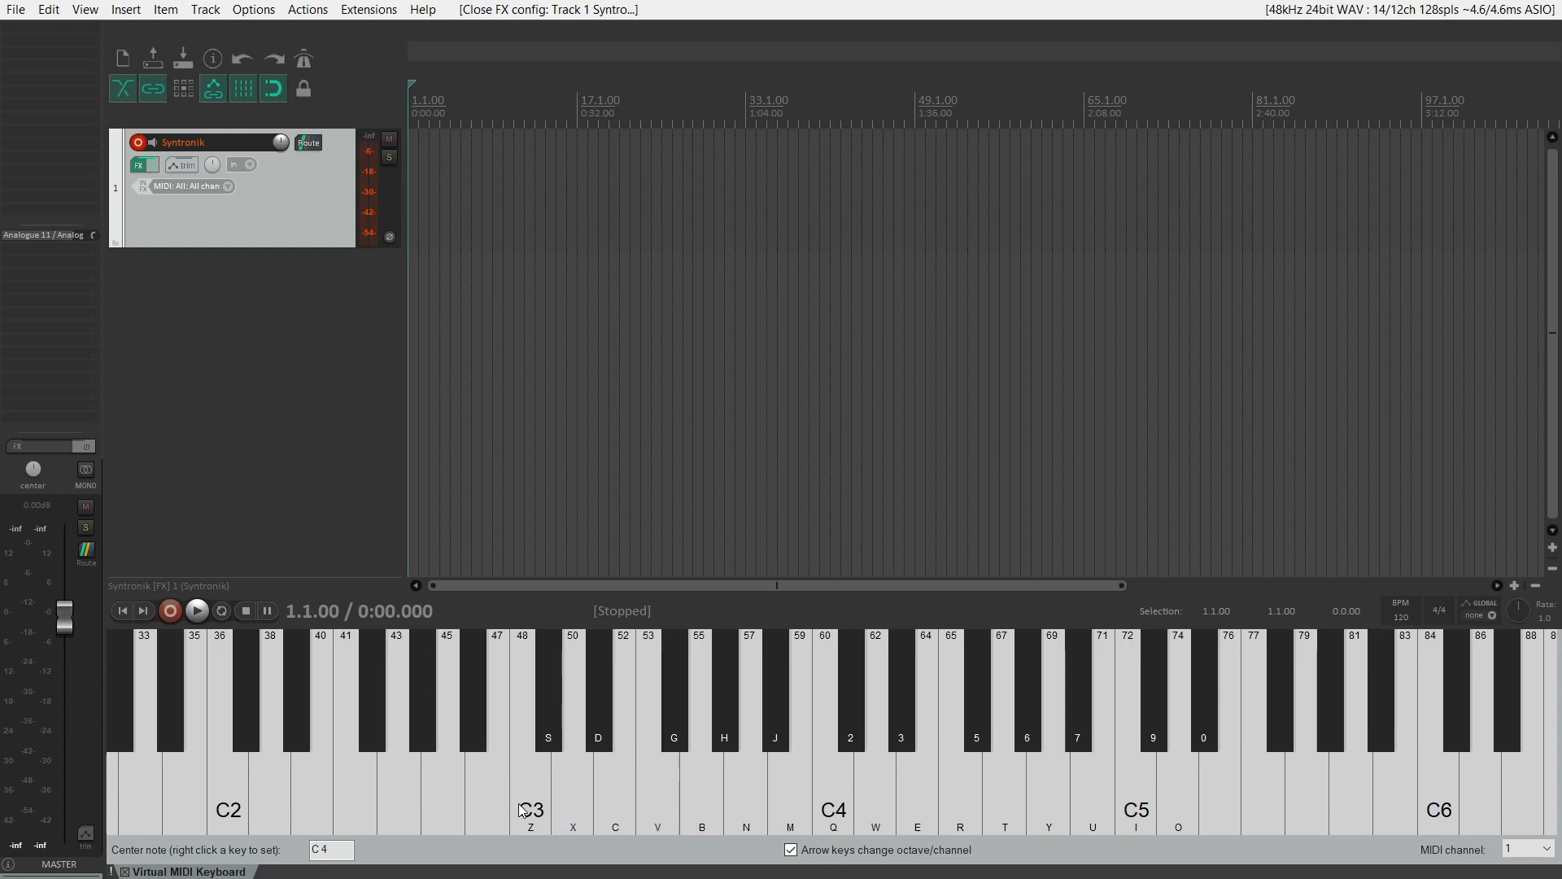
# Play test notes such as C3 and C4 on the Virtual MIDI Keyboard and adjust the Syntronik track's volume.
pyautogui.press('z')
pyautogui.click(817, 792)
pyautogui.scroll(-5, 280, 144)
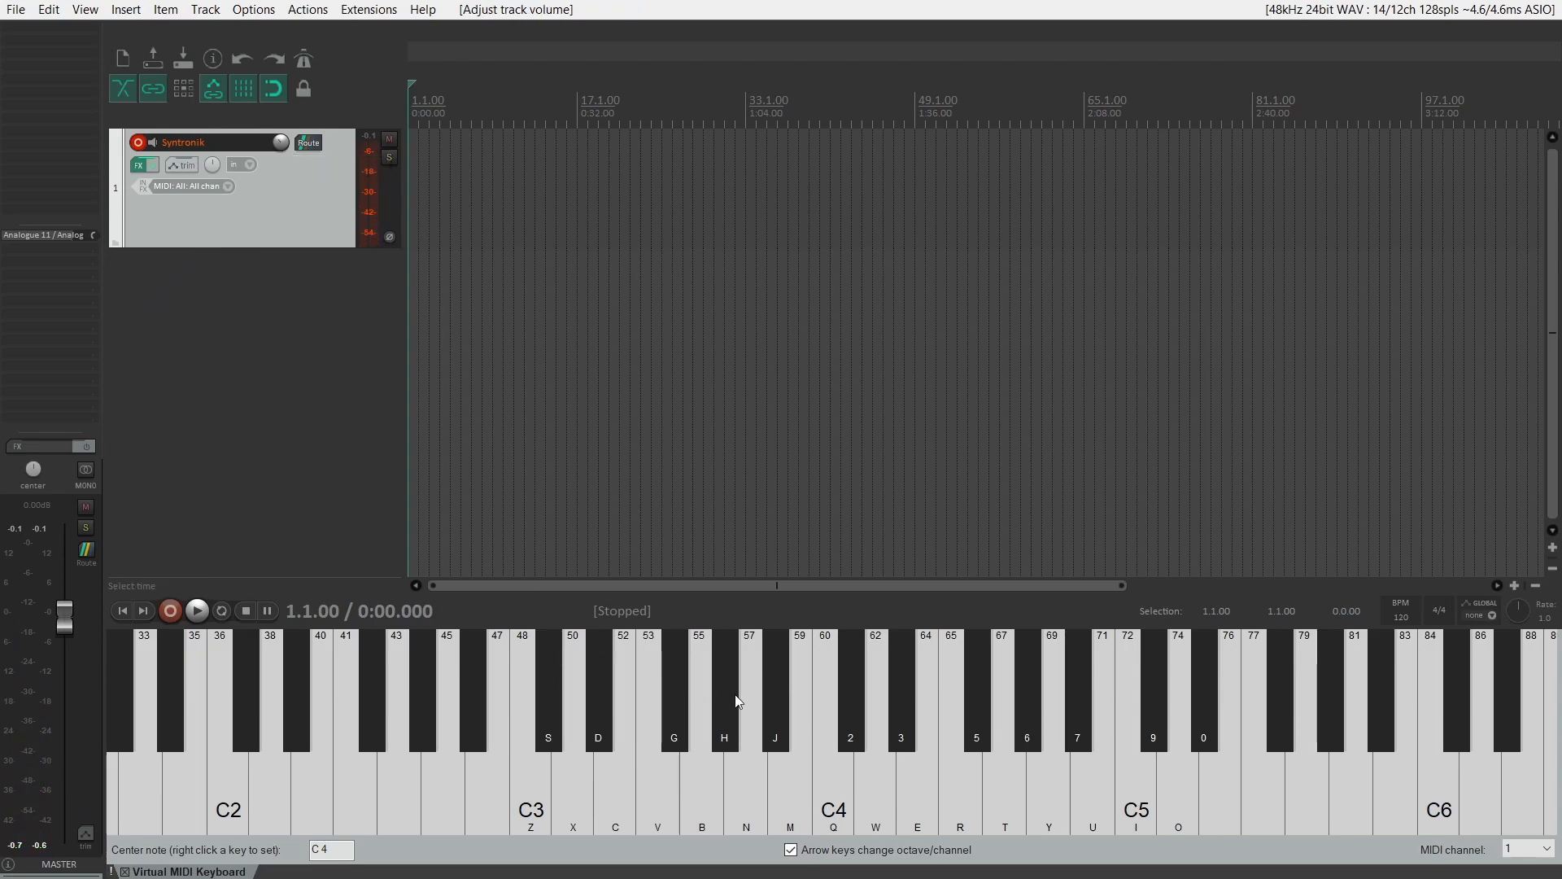
pyautogui.click(835, 787)
# Add a new empty track below the Syntronik track.
pyautogui.click(206, 10)
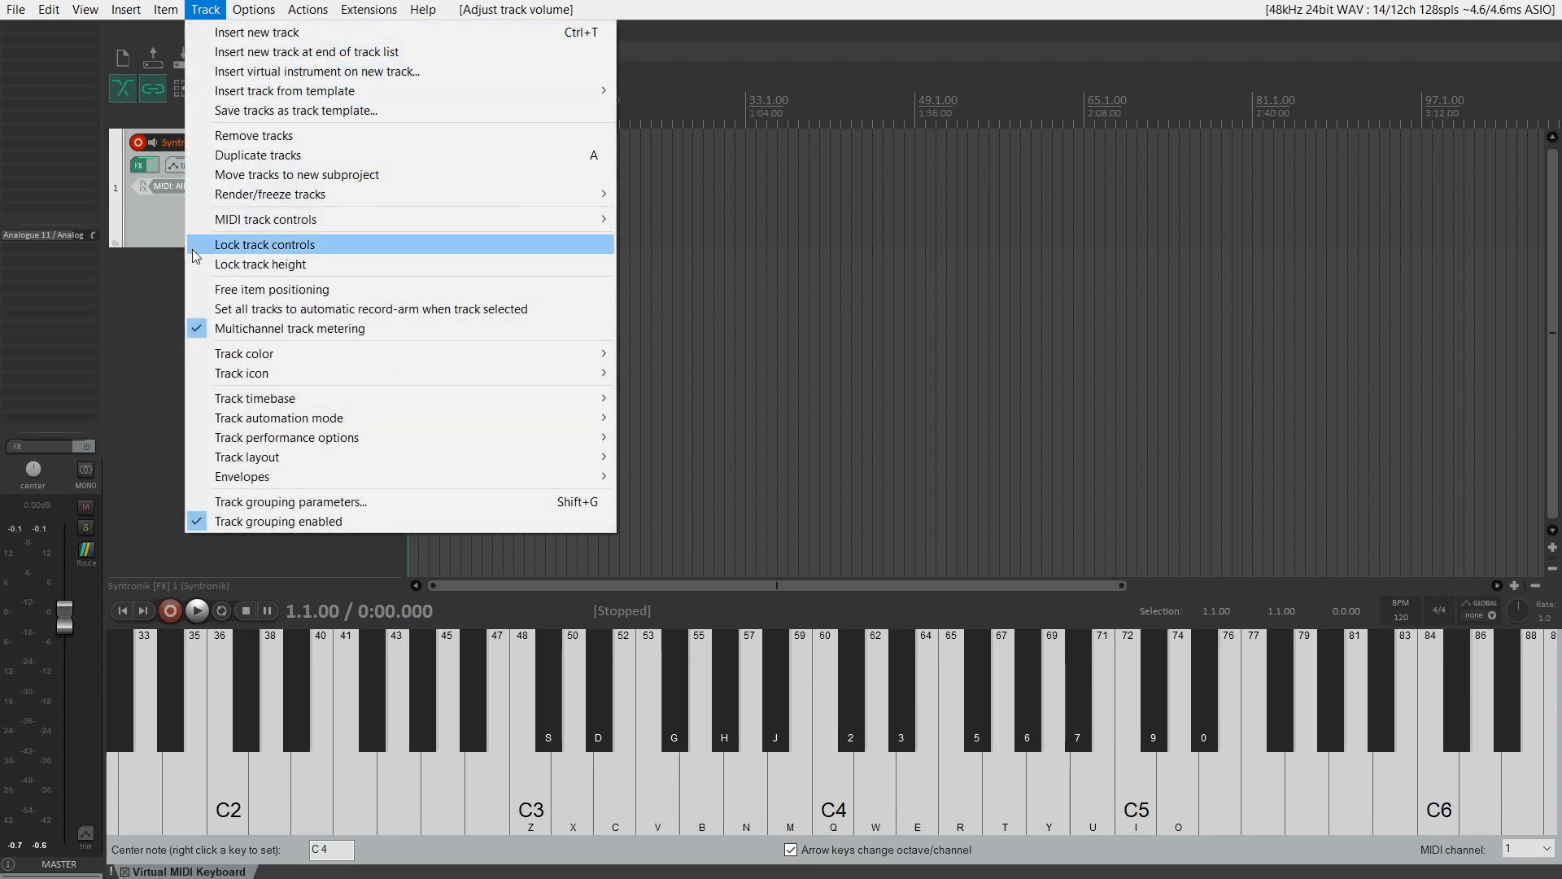
pyautogui.click(148, 319)
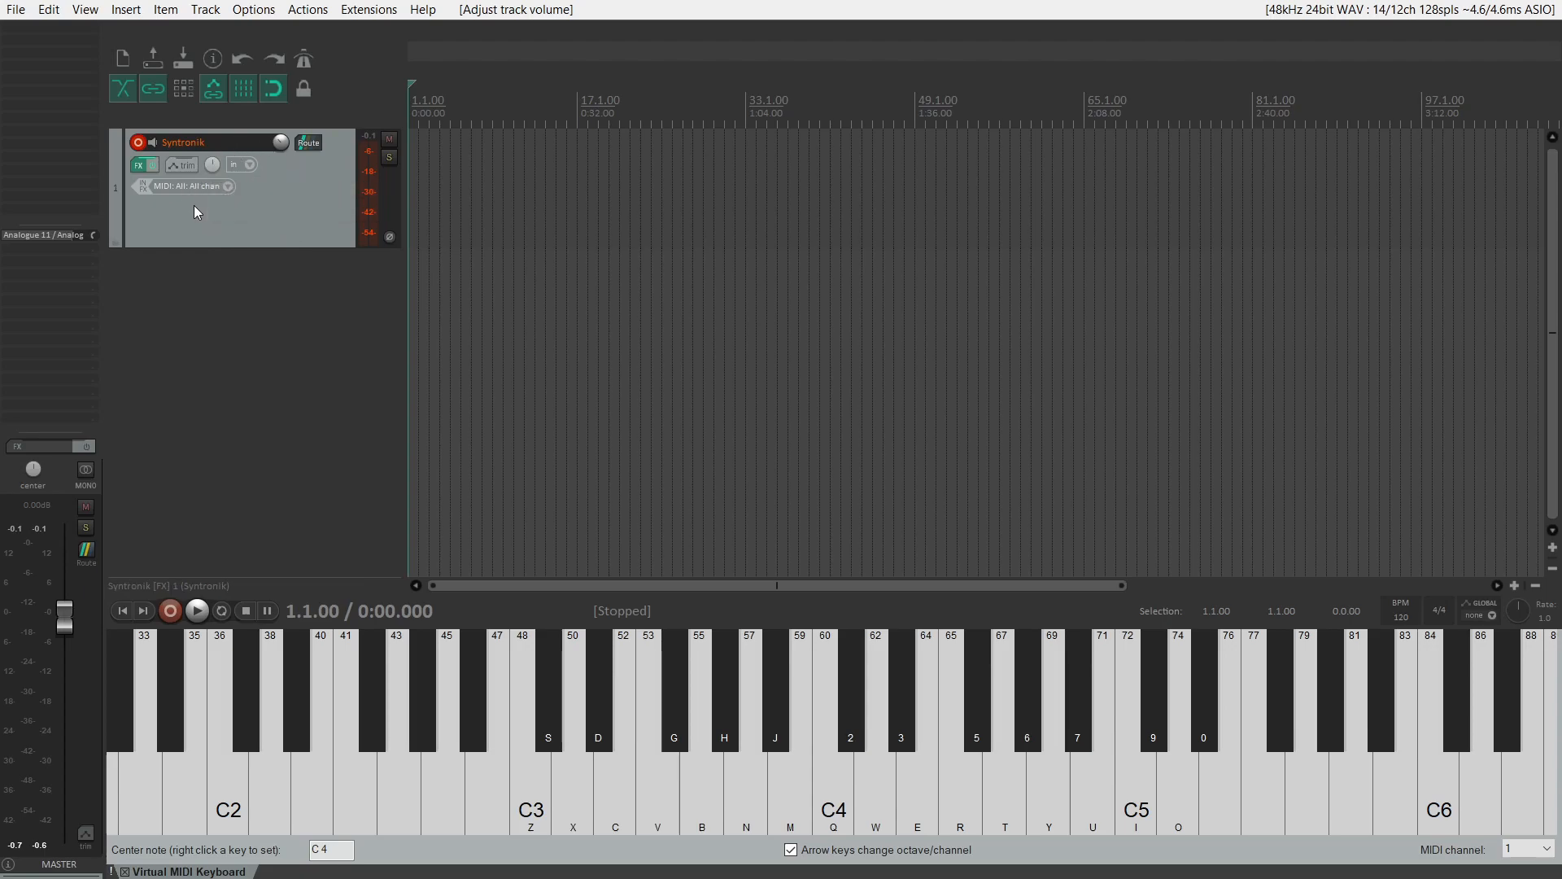
pyautogui.doubleClick(226, 307)
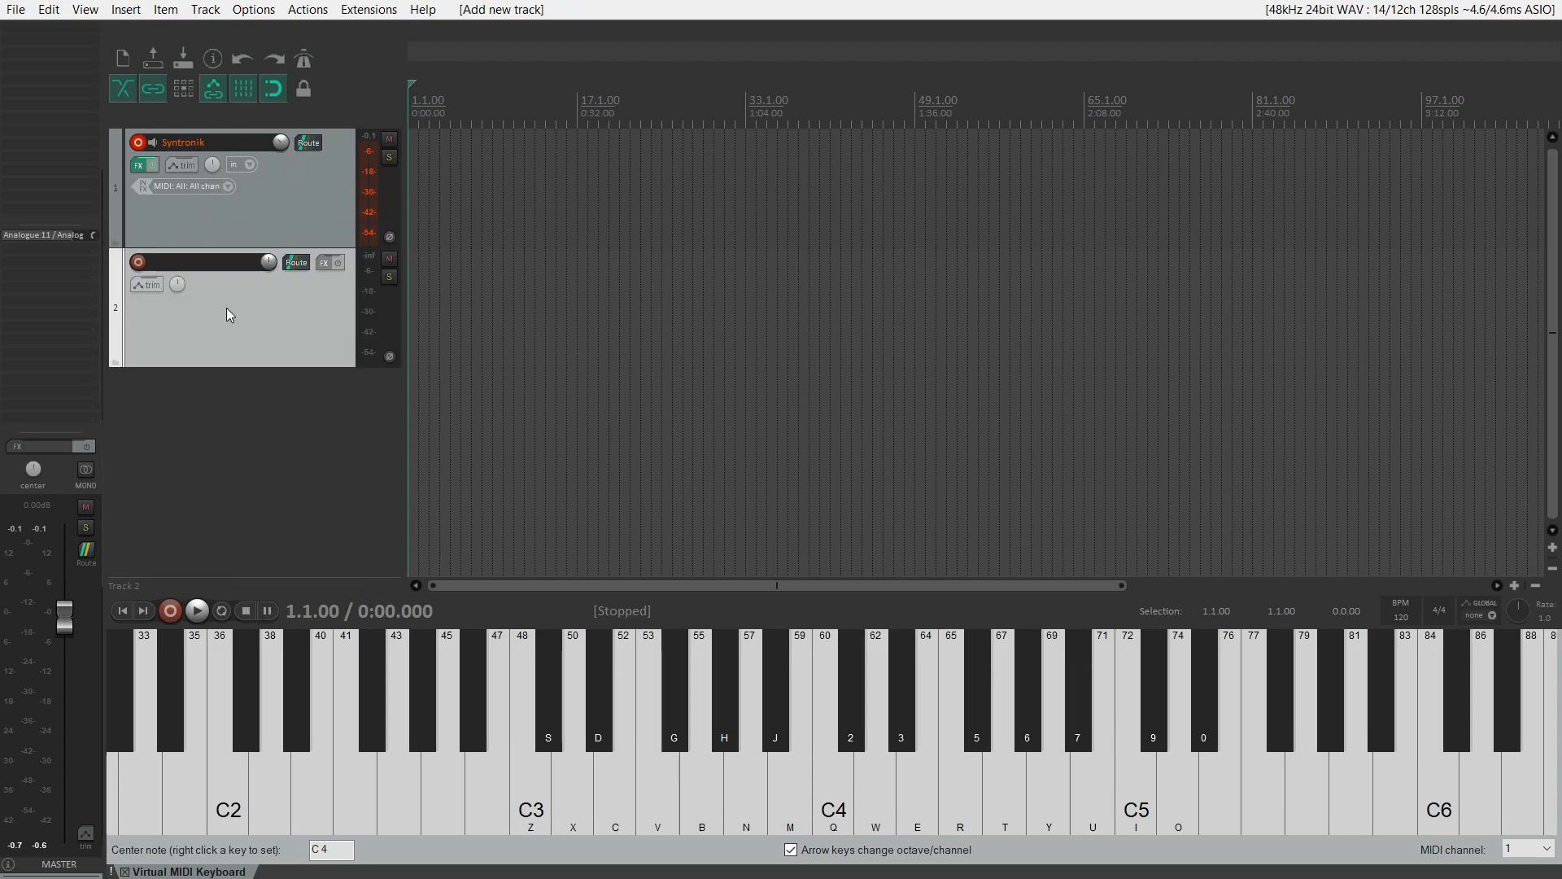
# View the instrument list in track 2's FX browser without adding any, and arm the track for recording and disarm it.
pyautogui.click(315, 265)
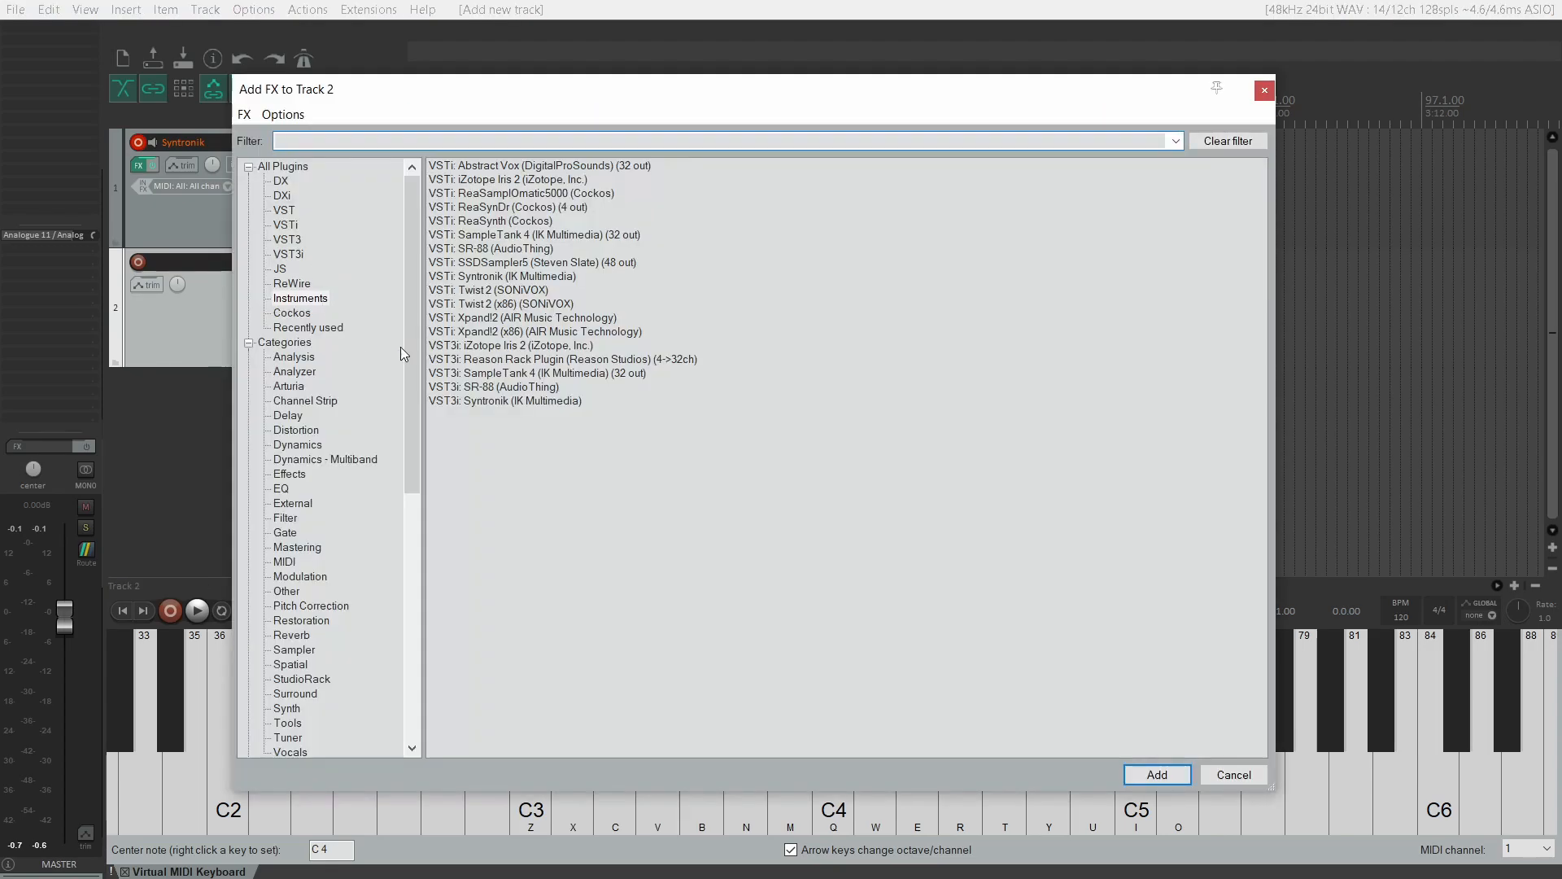
pyautogui.click(1268, 90)
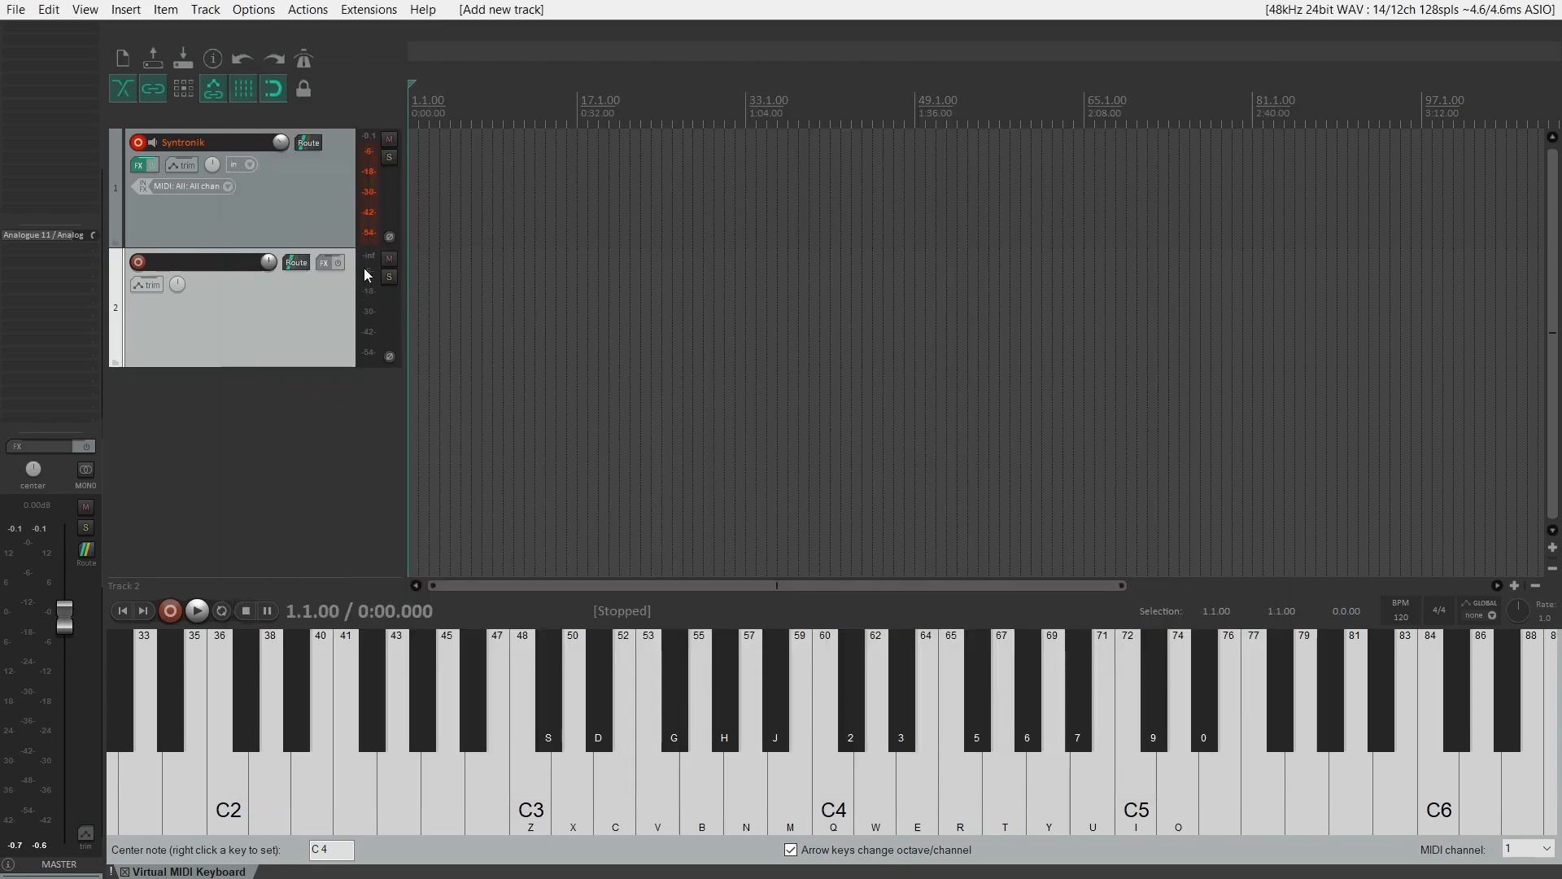
pyautogui.click(139, 262)
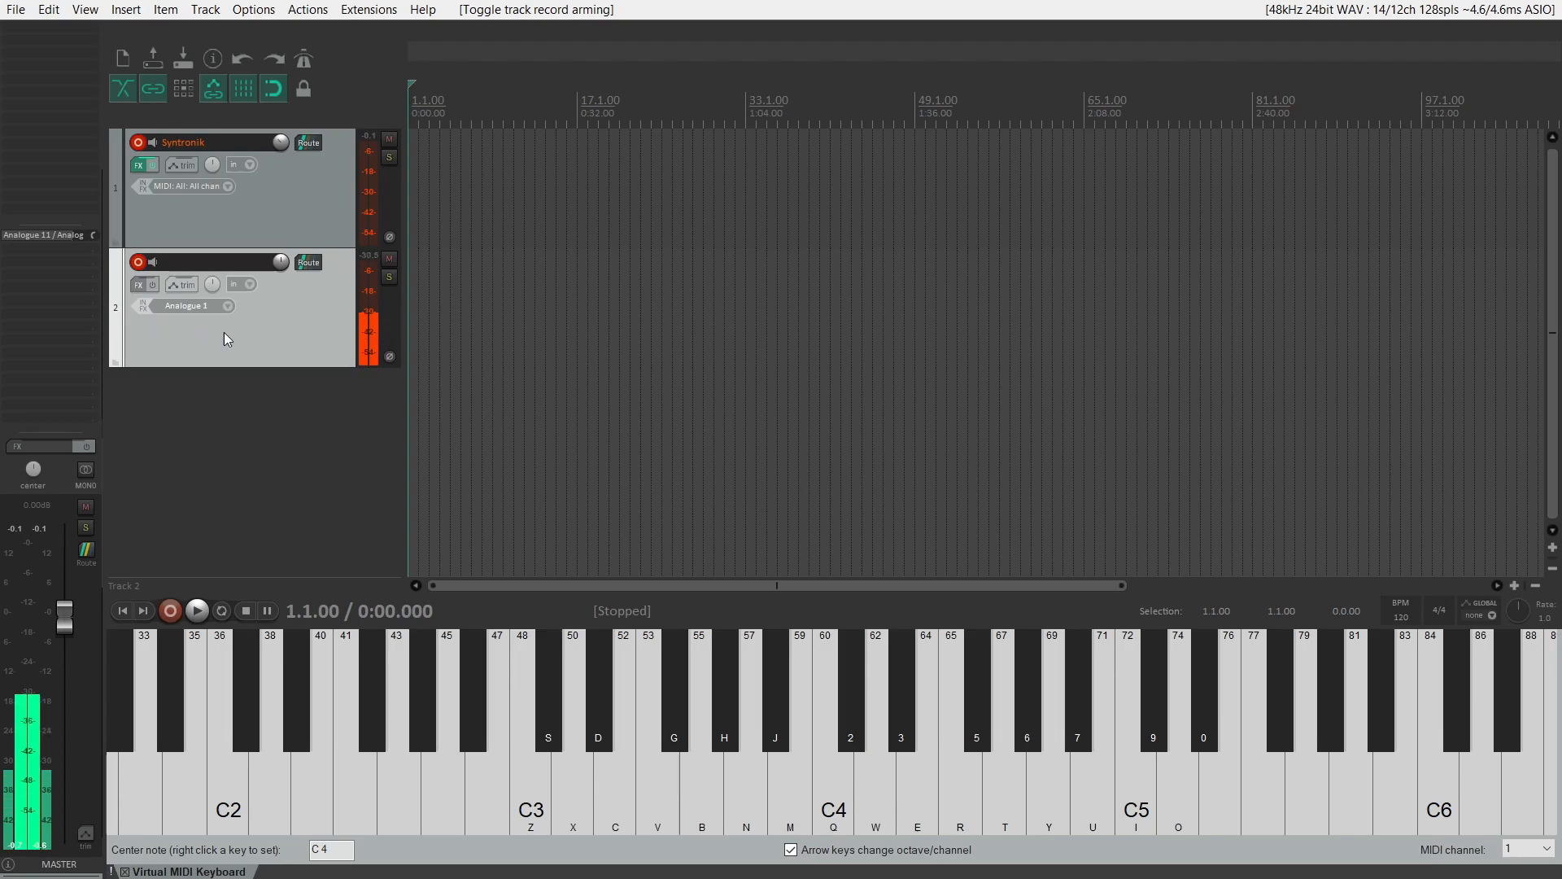
pyautogui.click(138, 262)
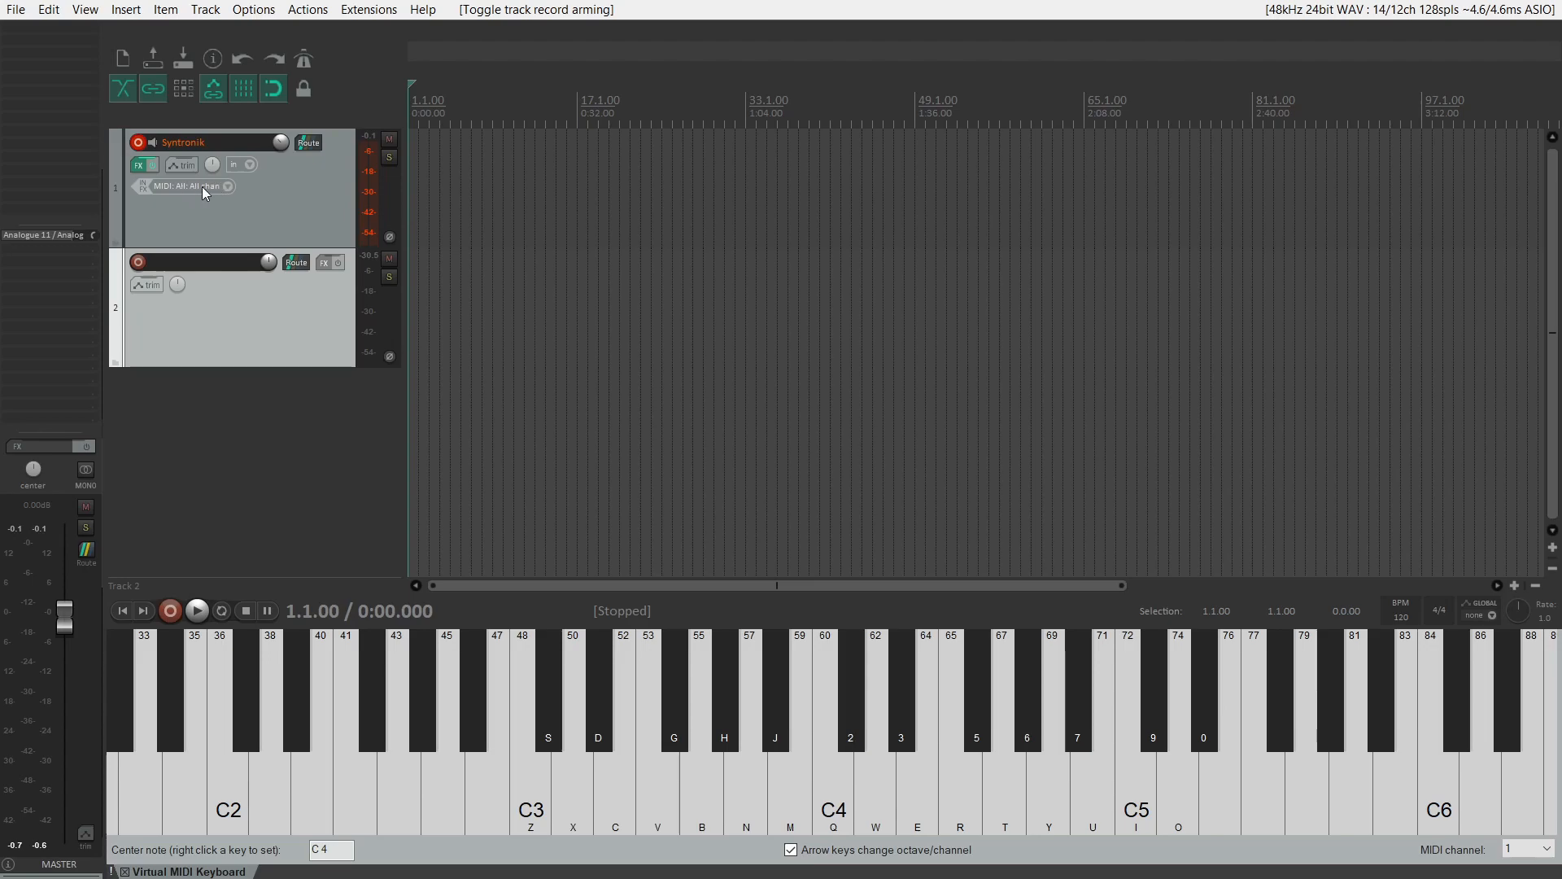
# Review the MIDI input options of the Syntronik track, including Oxygen 25, Virtual MIDI keyboard and All MIDI Inputs, without changing them.
pyautogui.click(227, 187)
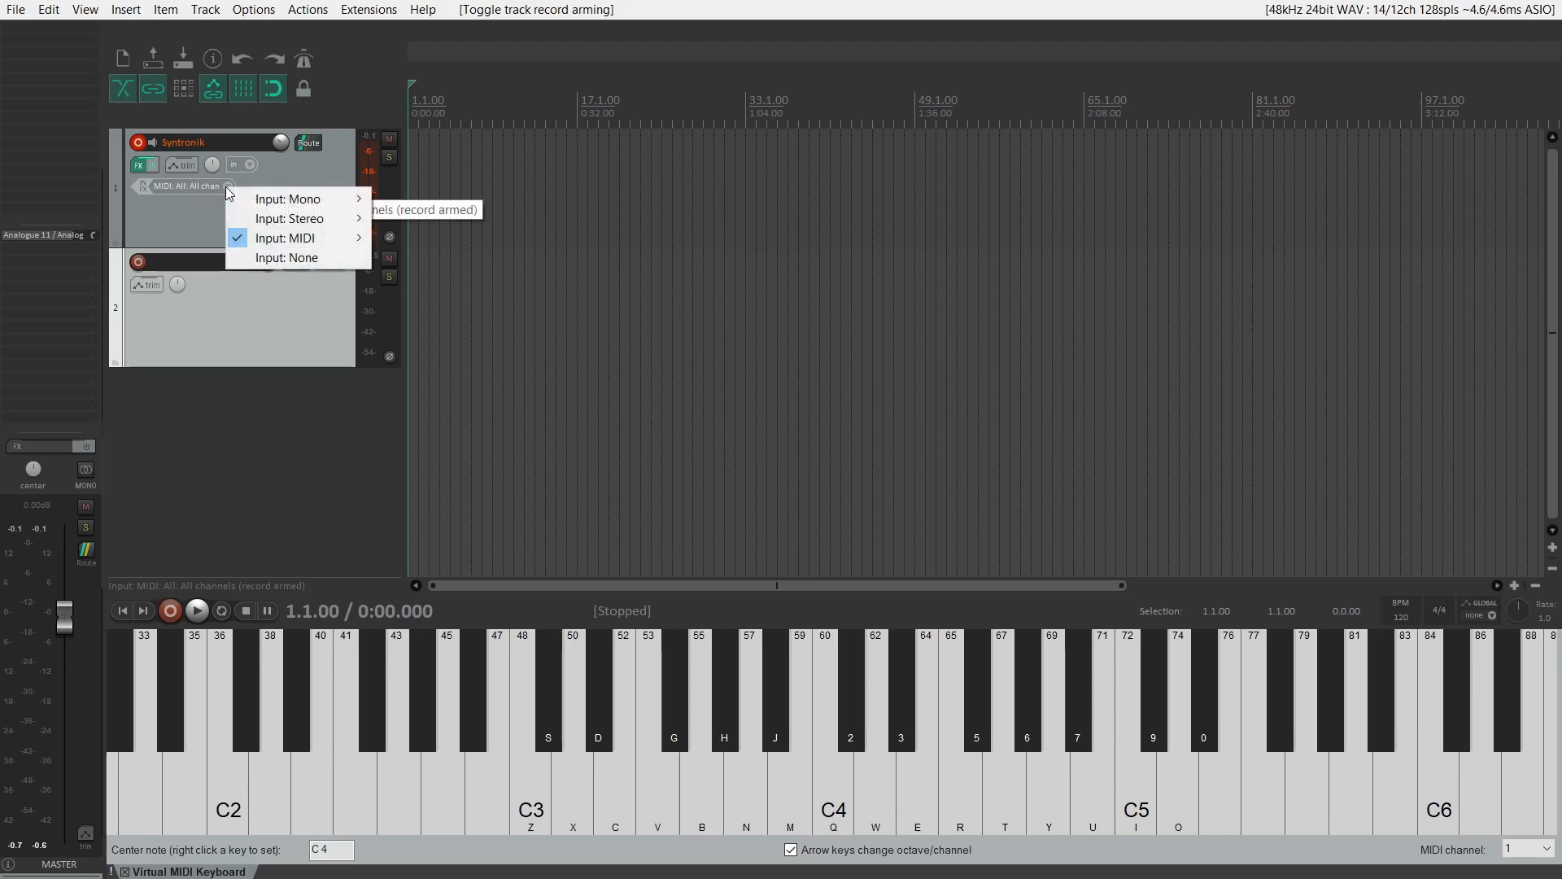
pyautogui.moveTo(269, 239)
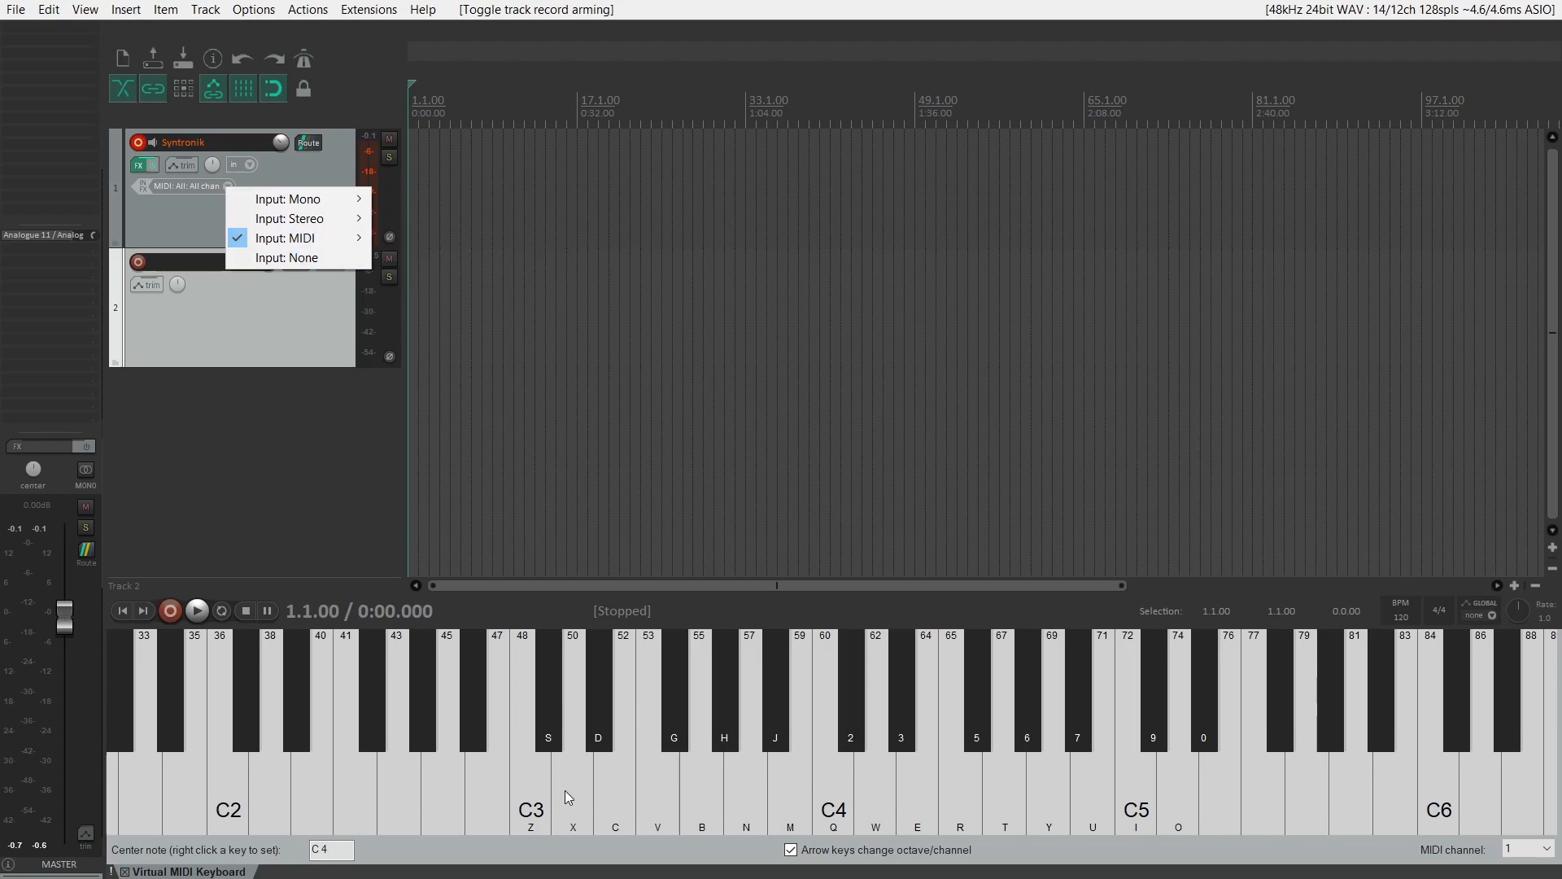
pyautogui.moveTo(342, 244)
pyautogui.moveTo(477, 260)
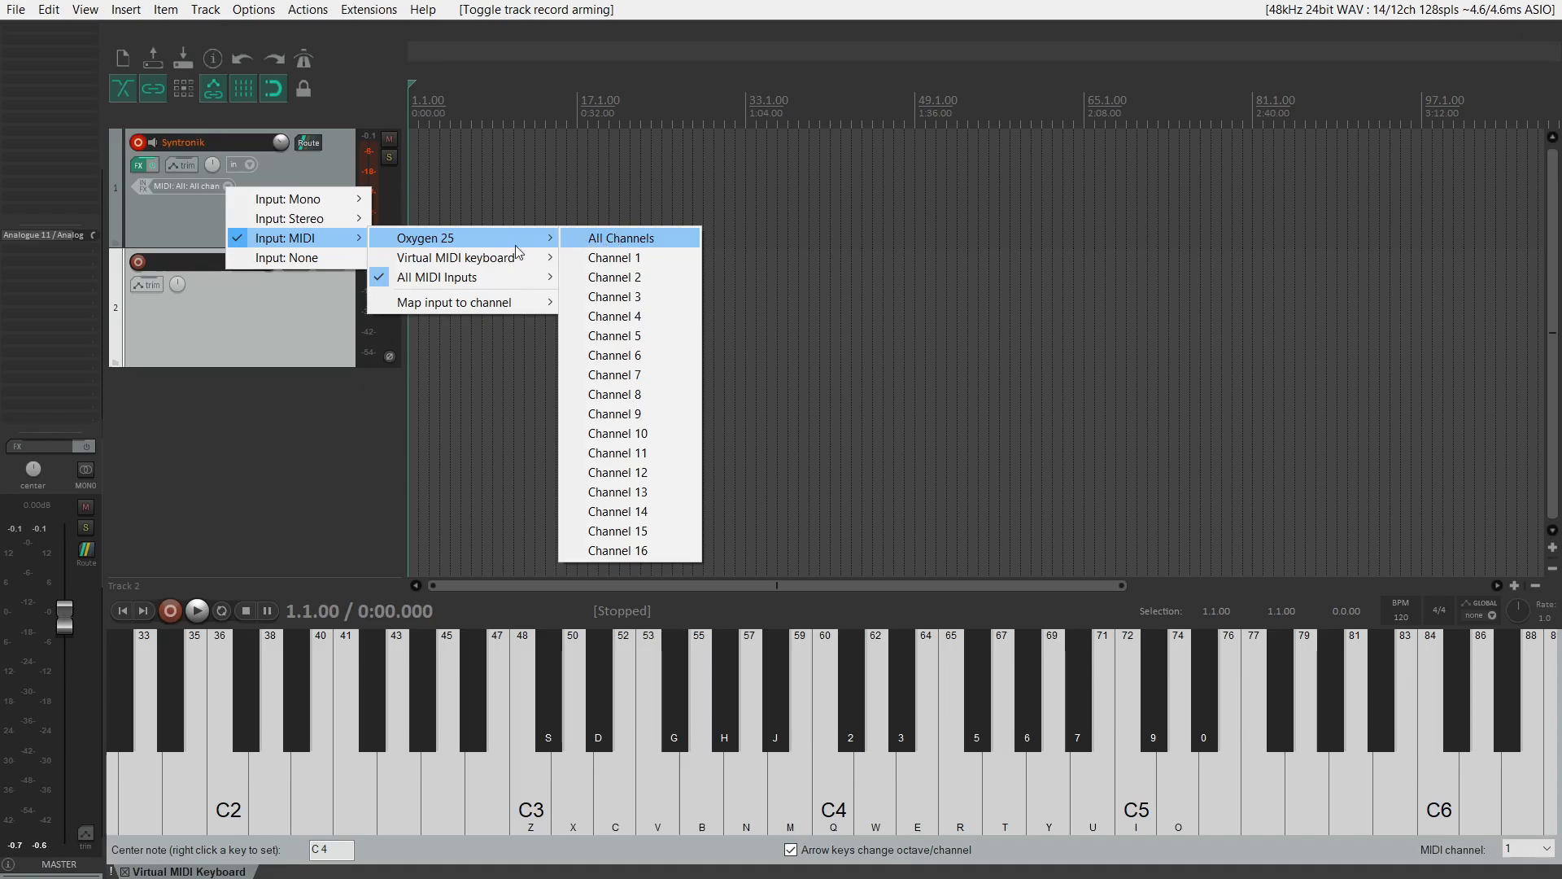
pyautogui.moveTo(480, 291)
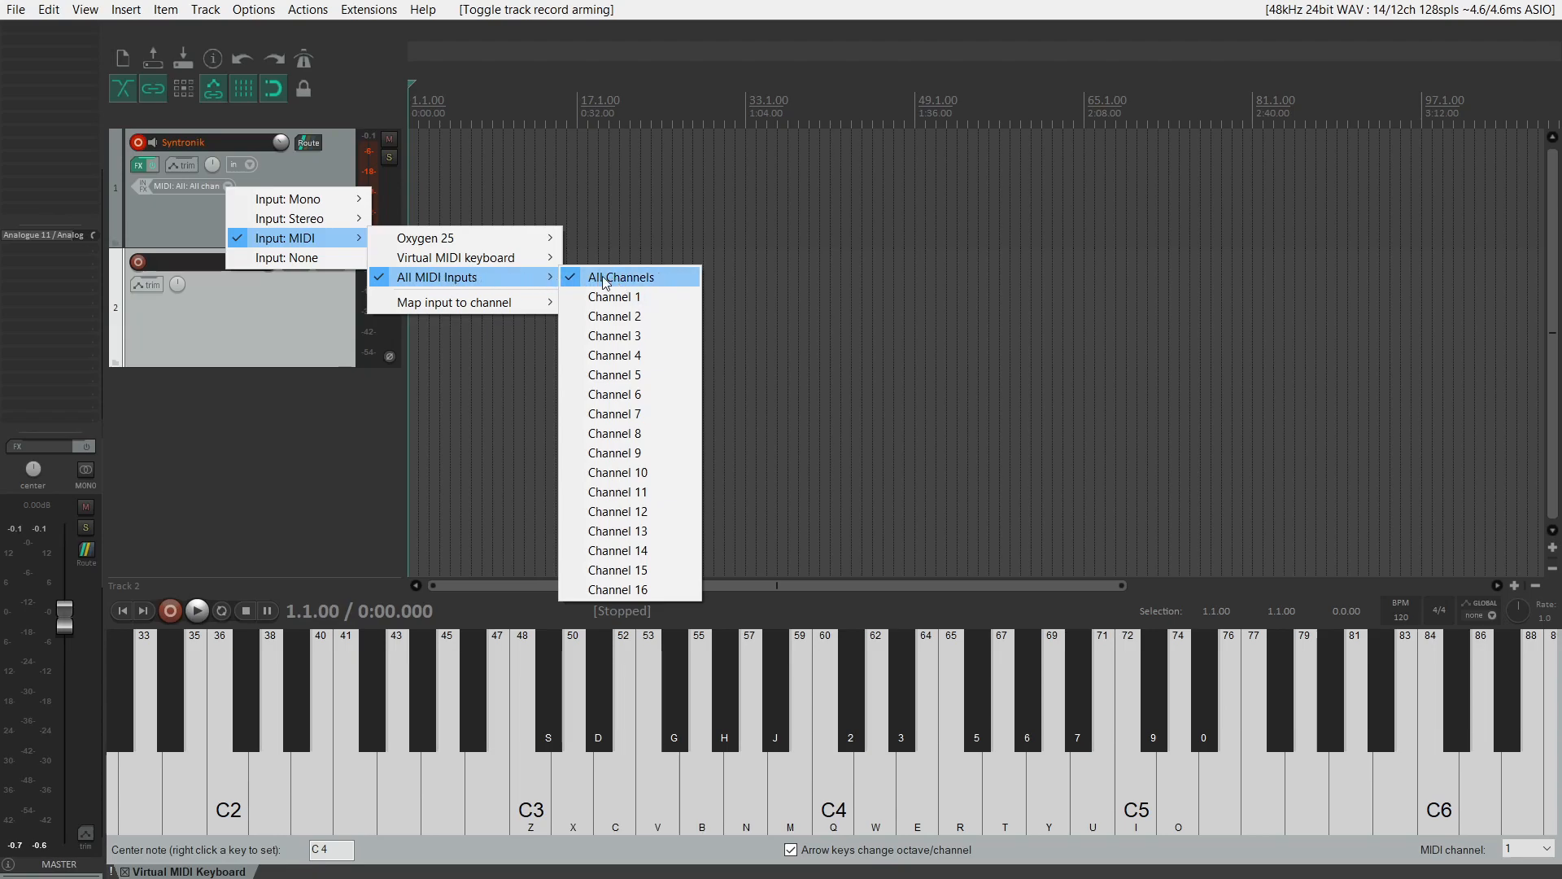
pyautogui.click(344, 436)
# Delete the empty second track.
pyautogui.click(326, 347)
pyautogui.press('Delete')
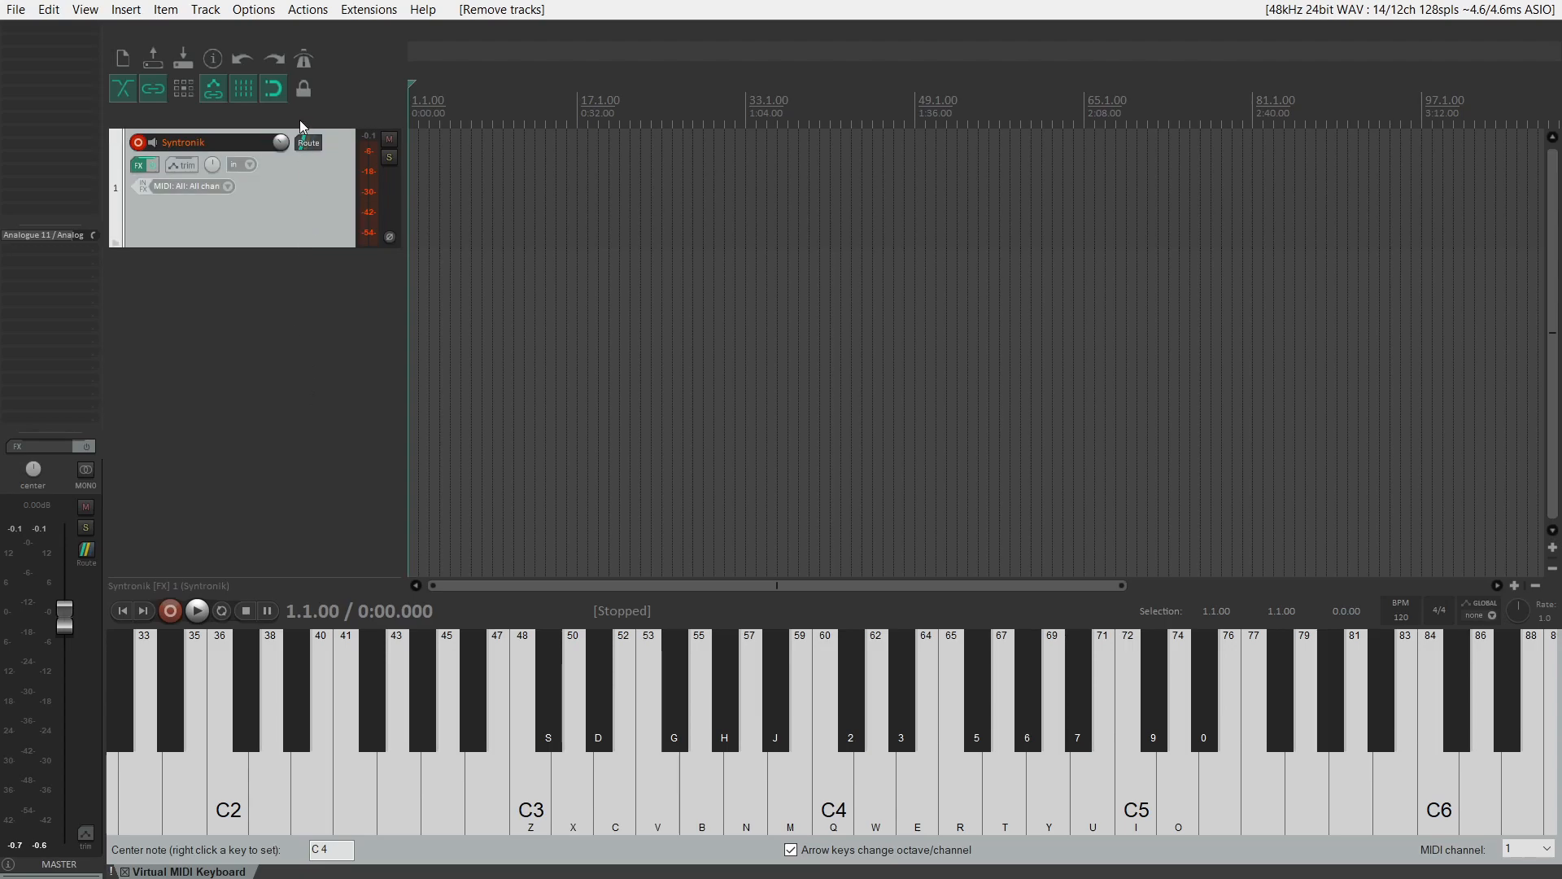
# Set the metronome's primary beat volume to 0.00 dB and enable the metronome.
pyautogui.rightClick(302, 61)
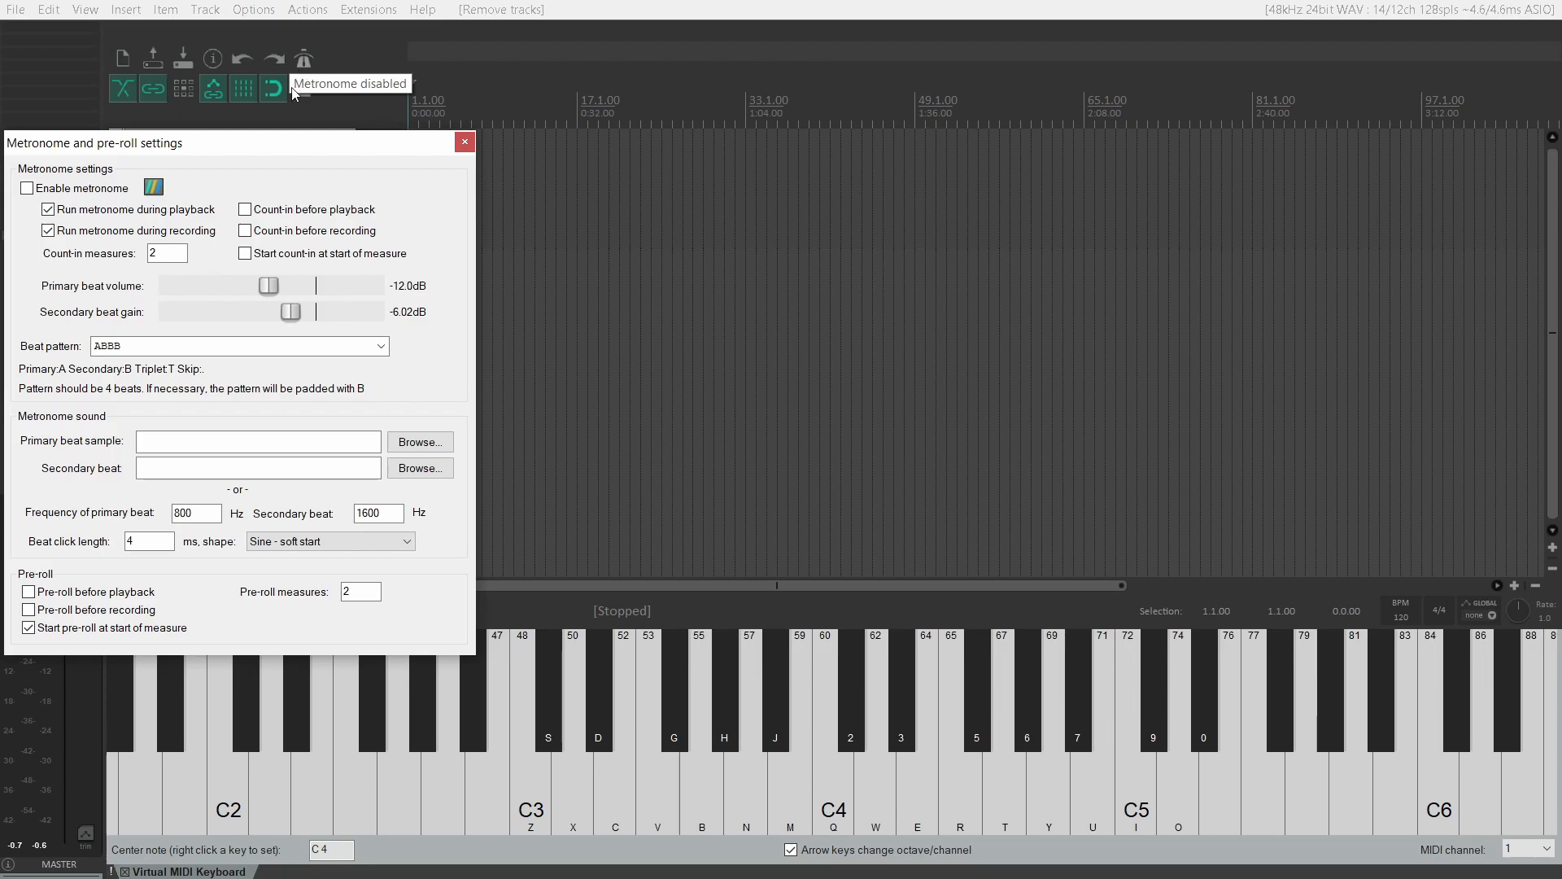
pyautogui.moveTo(297, 141); pyautogui.dragTo(442, 158)
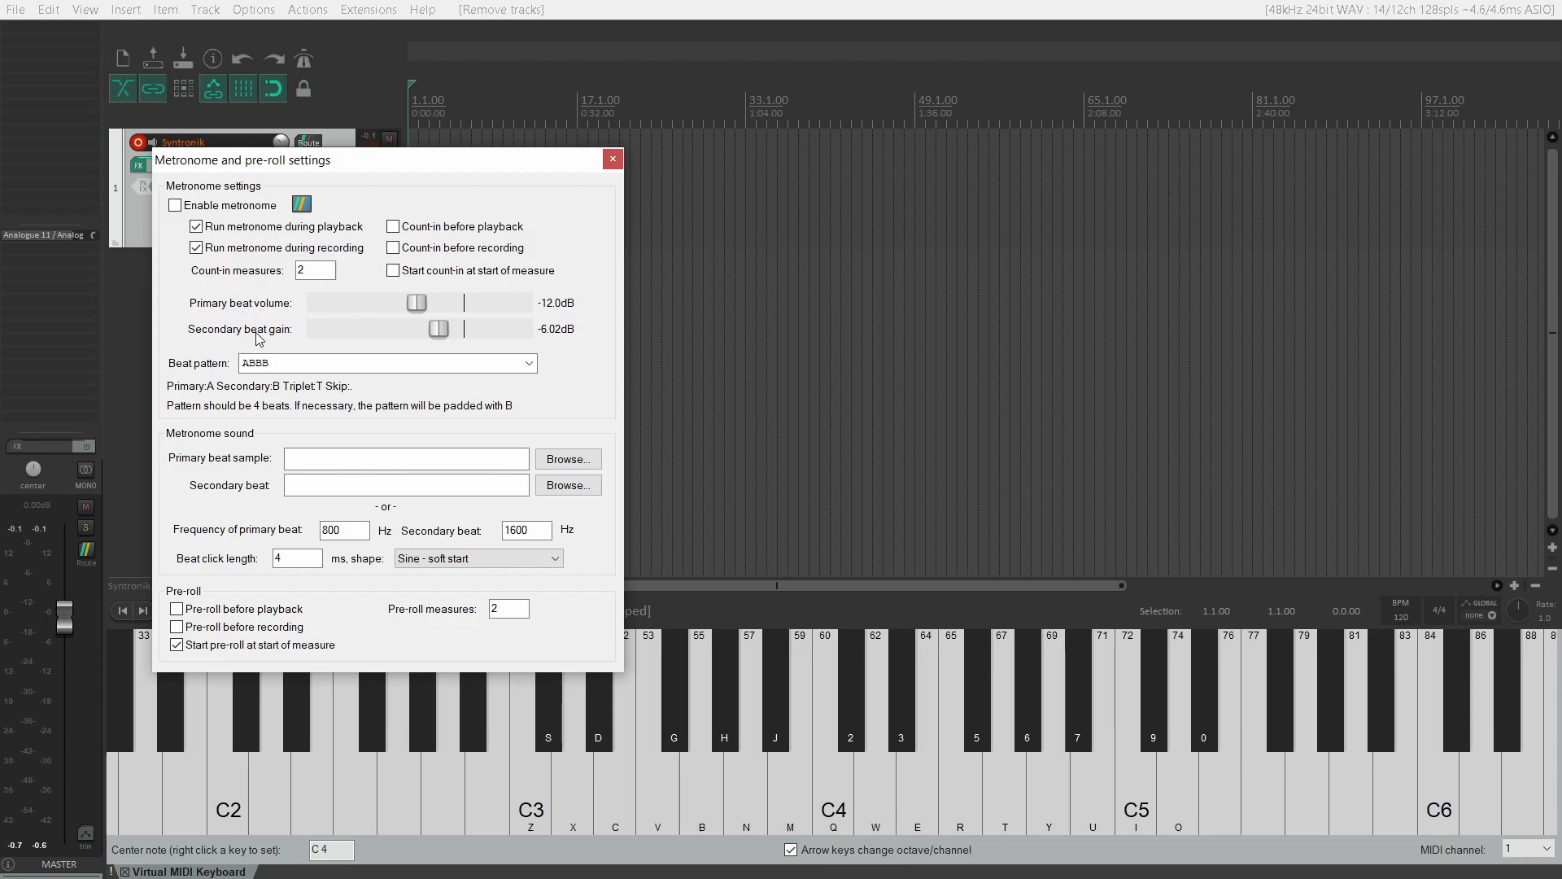
pyautogui.doubleClick(419, 301)
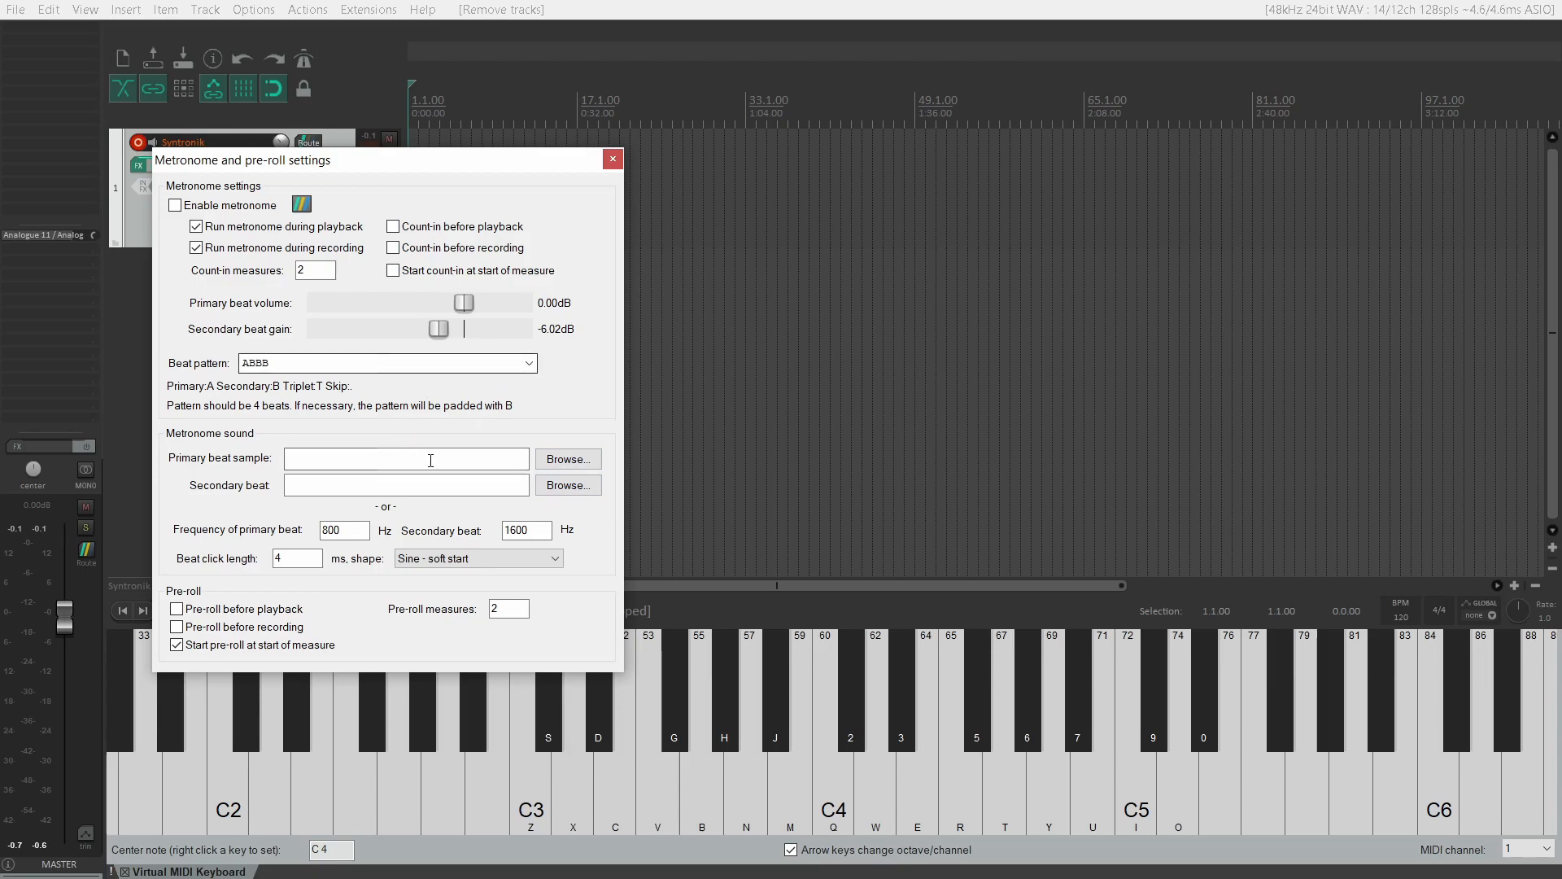
pyautogui.click(612, 160)
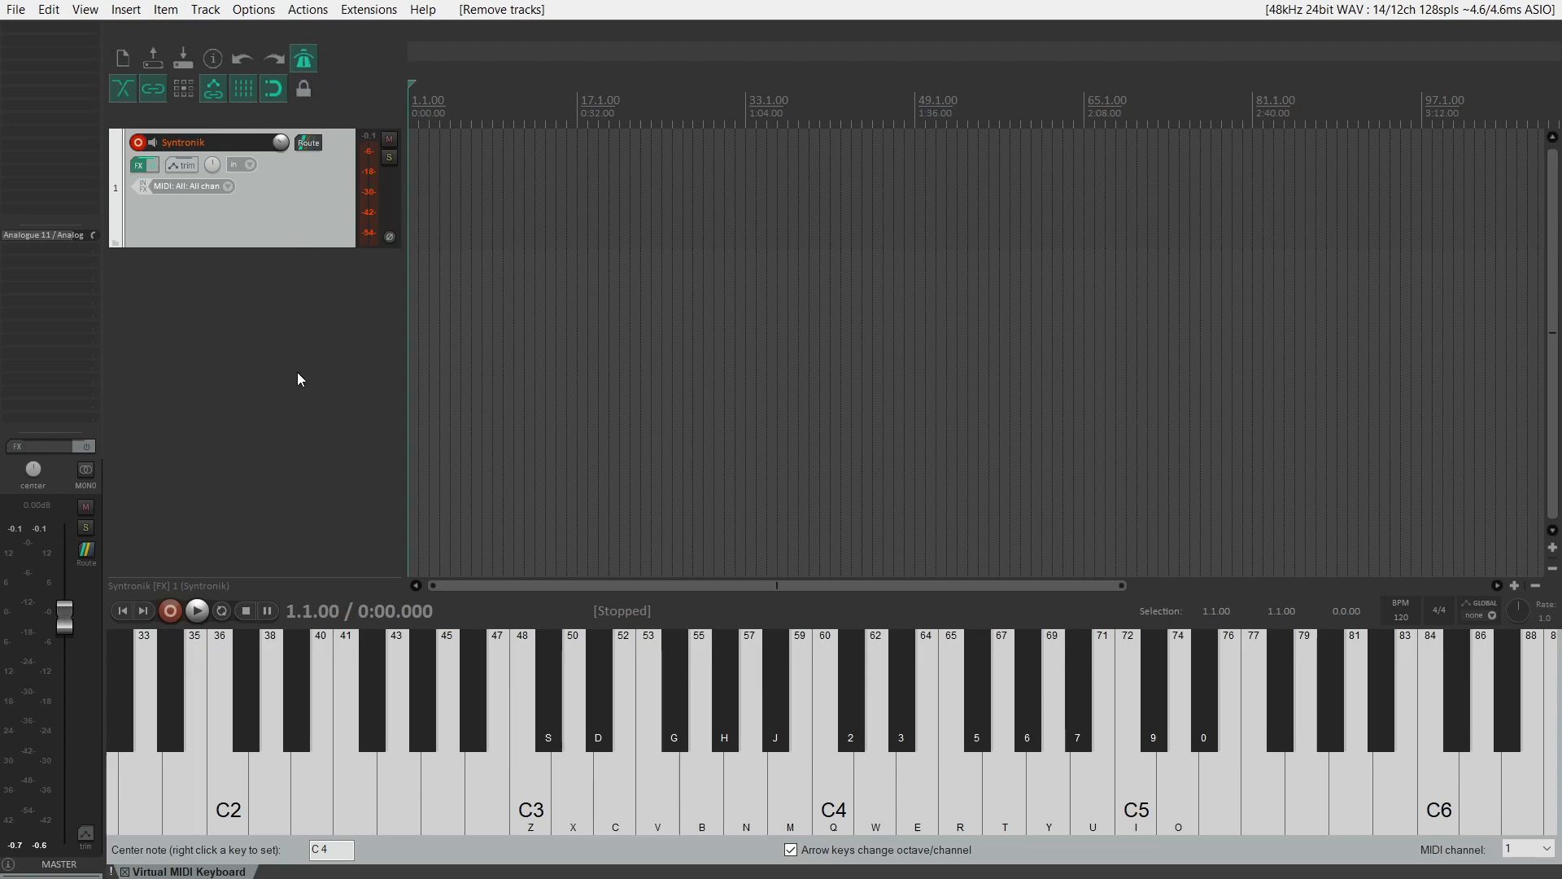
# Play the empty project from the start to hear the metronome, and stop playback.
pyautogui.press('space')
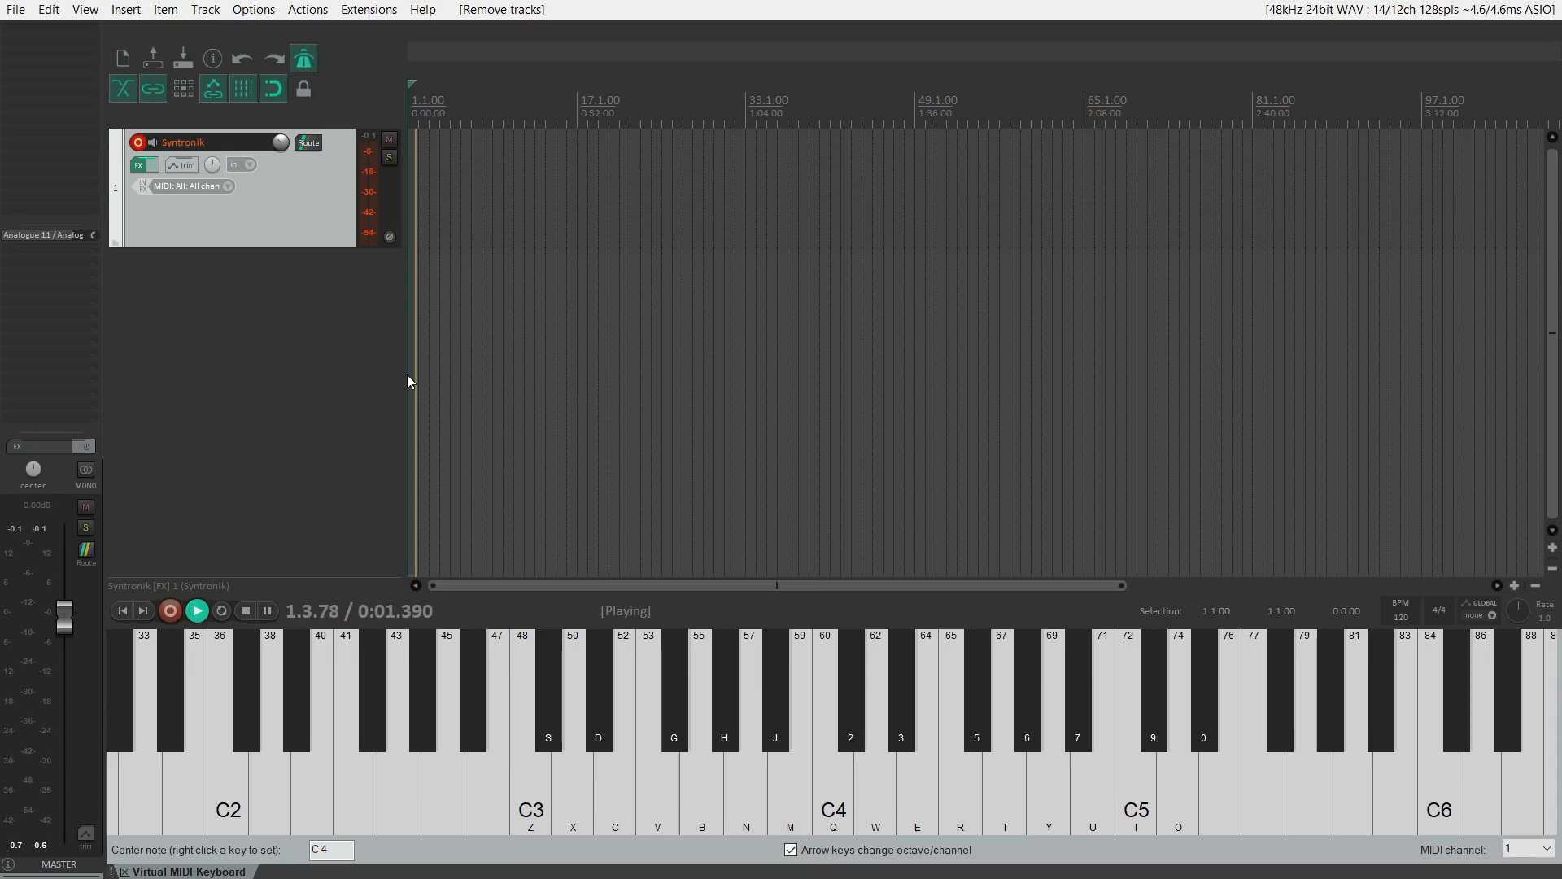
pyautogui.scroll(5, 466, 346)
pyautogui.press('space')
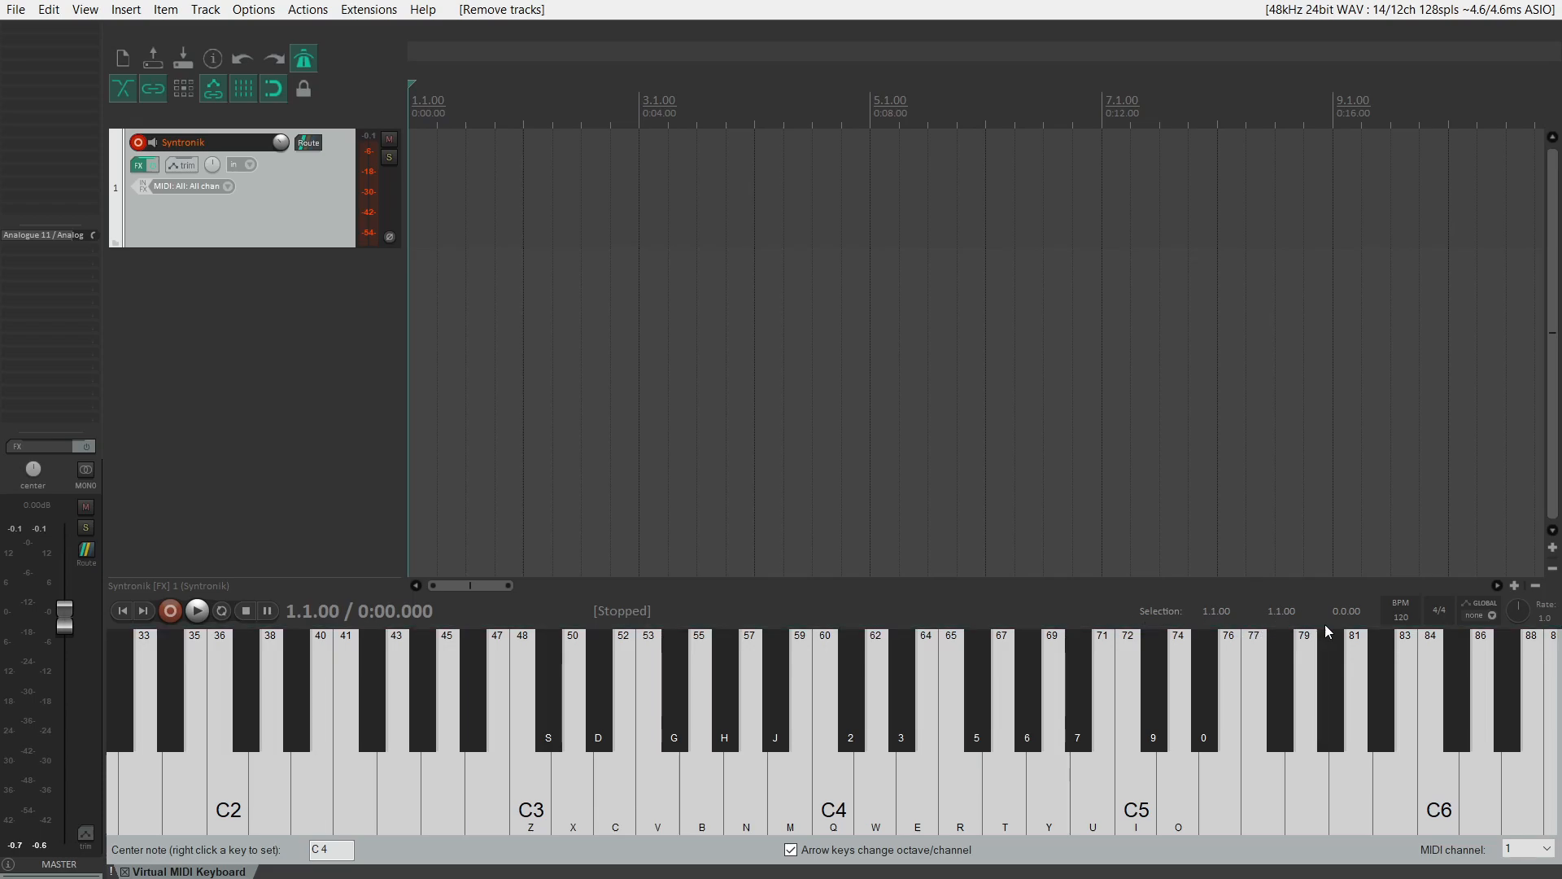
# Set the project tempo to 85 BPM and briefly play back to hear the metronome at that speed.
pyautogui.click(1400, 616)
pyautogui.write('85')
pyautogui.press('Return')
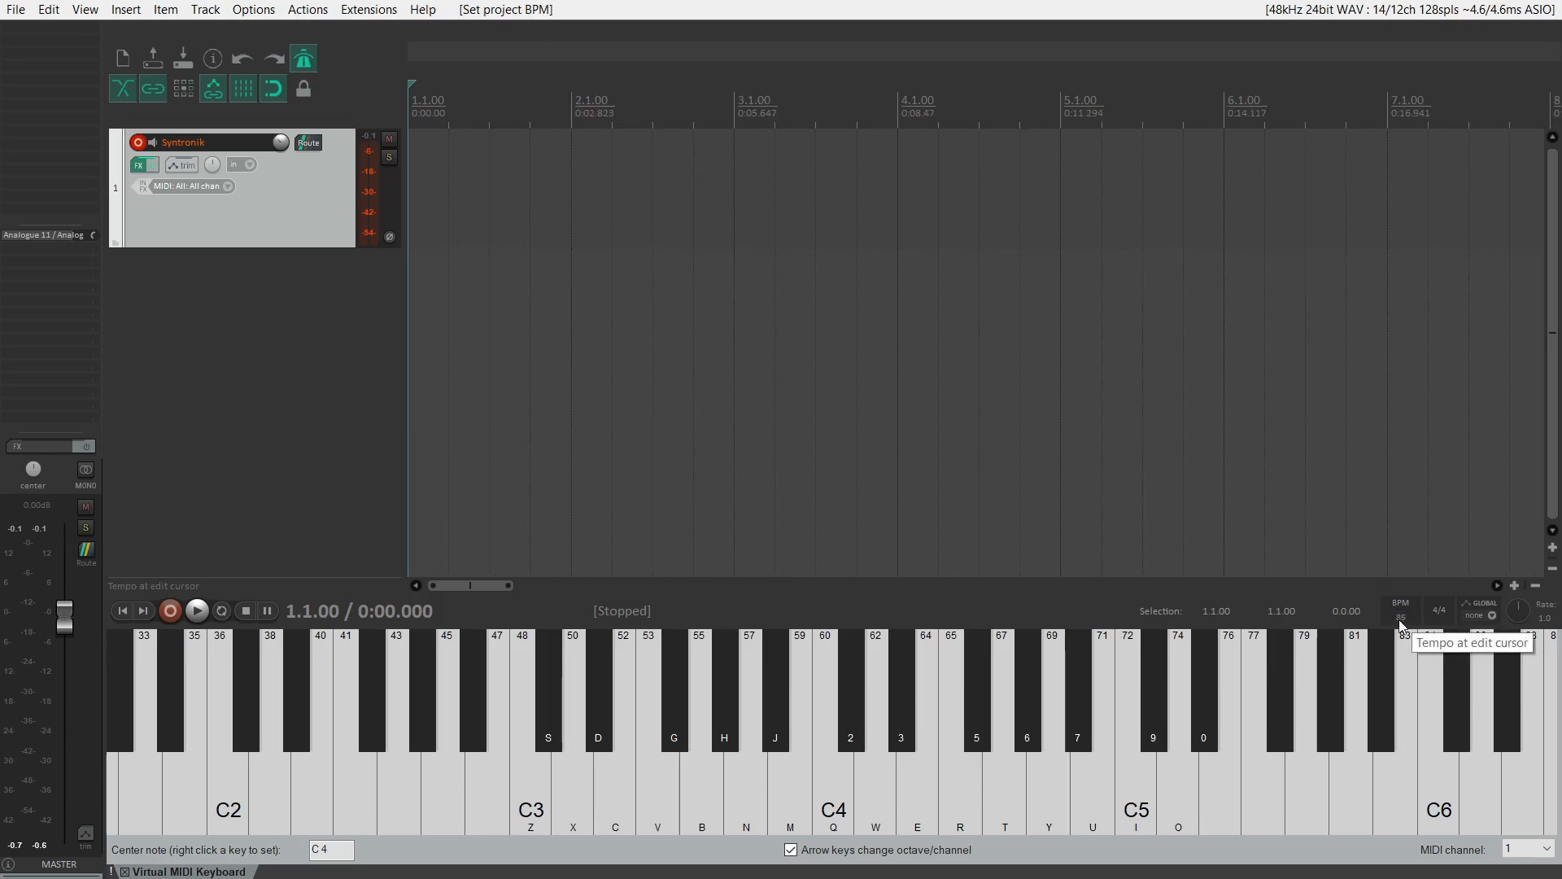
pyautogui.press('space')
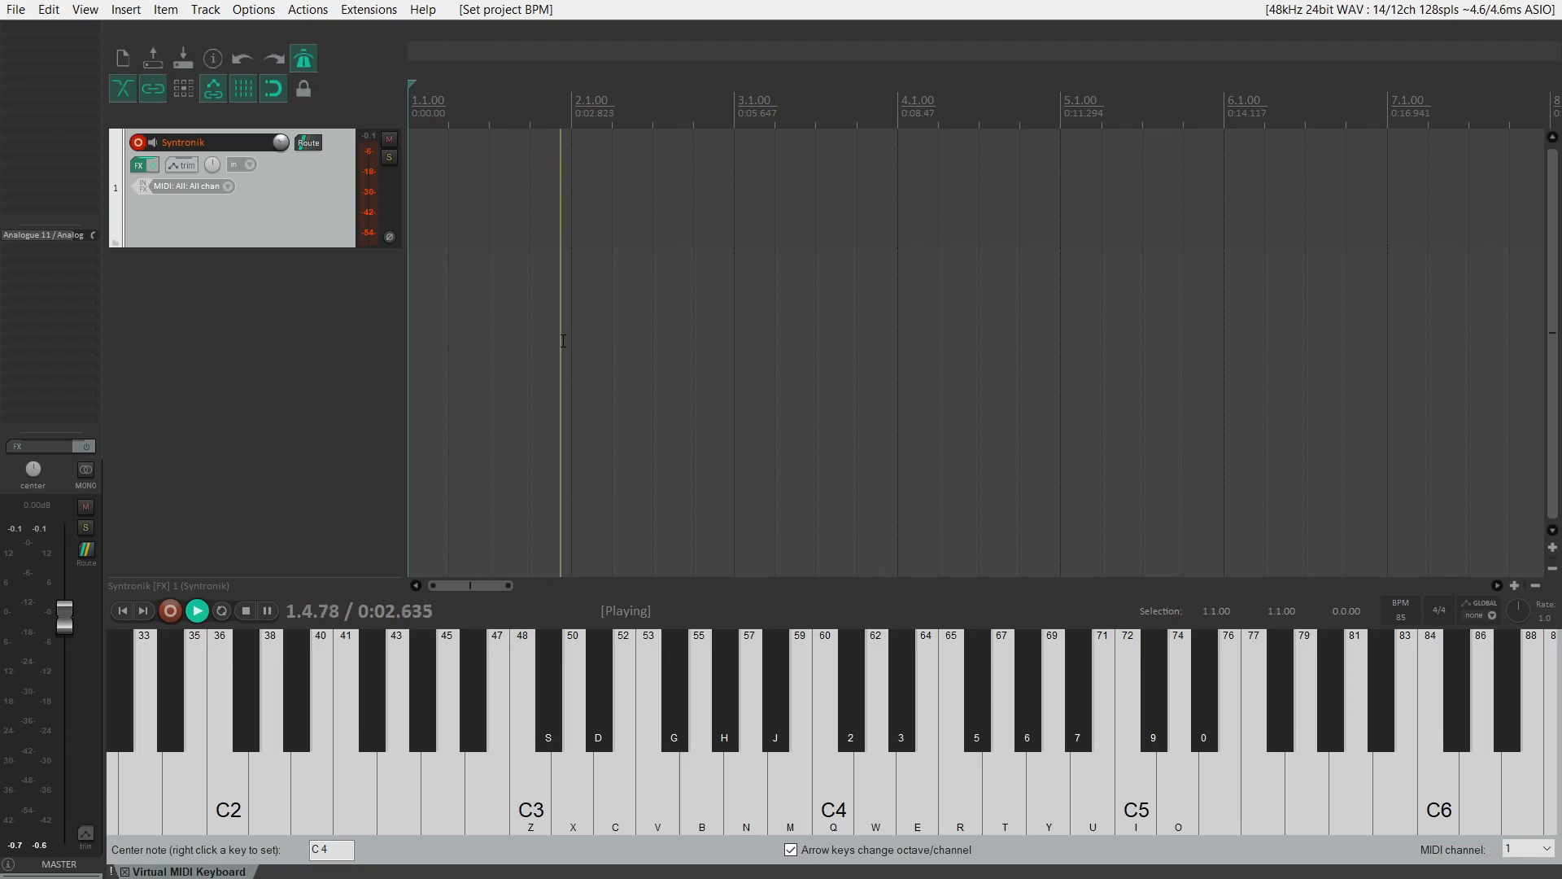
pyautogui.press('space')
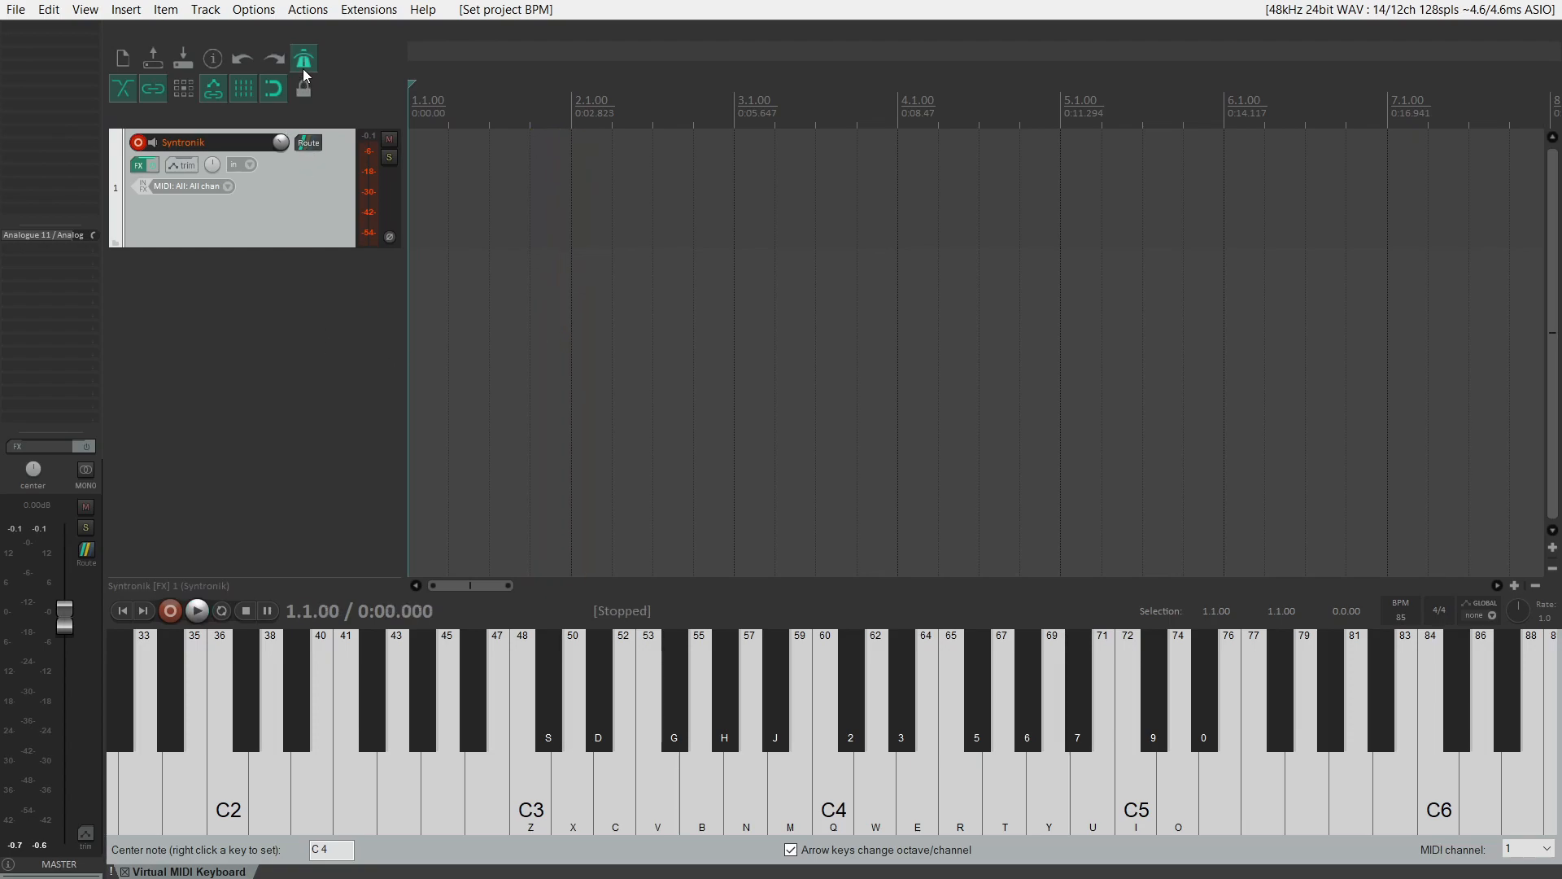
# Record a MIDI performance of about five bars on the Syntronik track from the project start, and disarm the track.
pyautogui.click(226, 423)
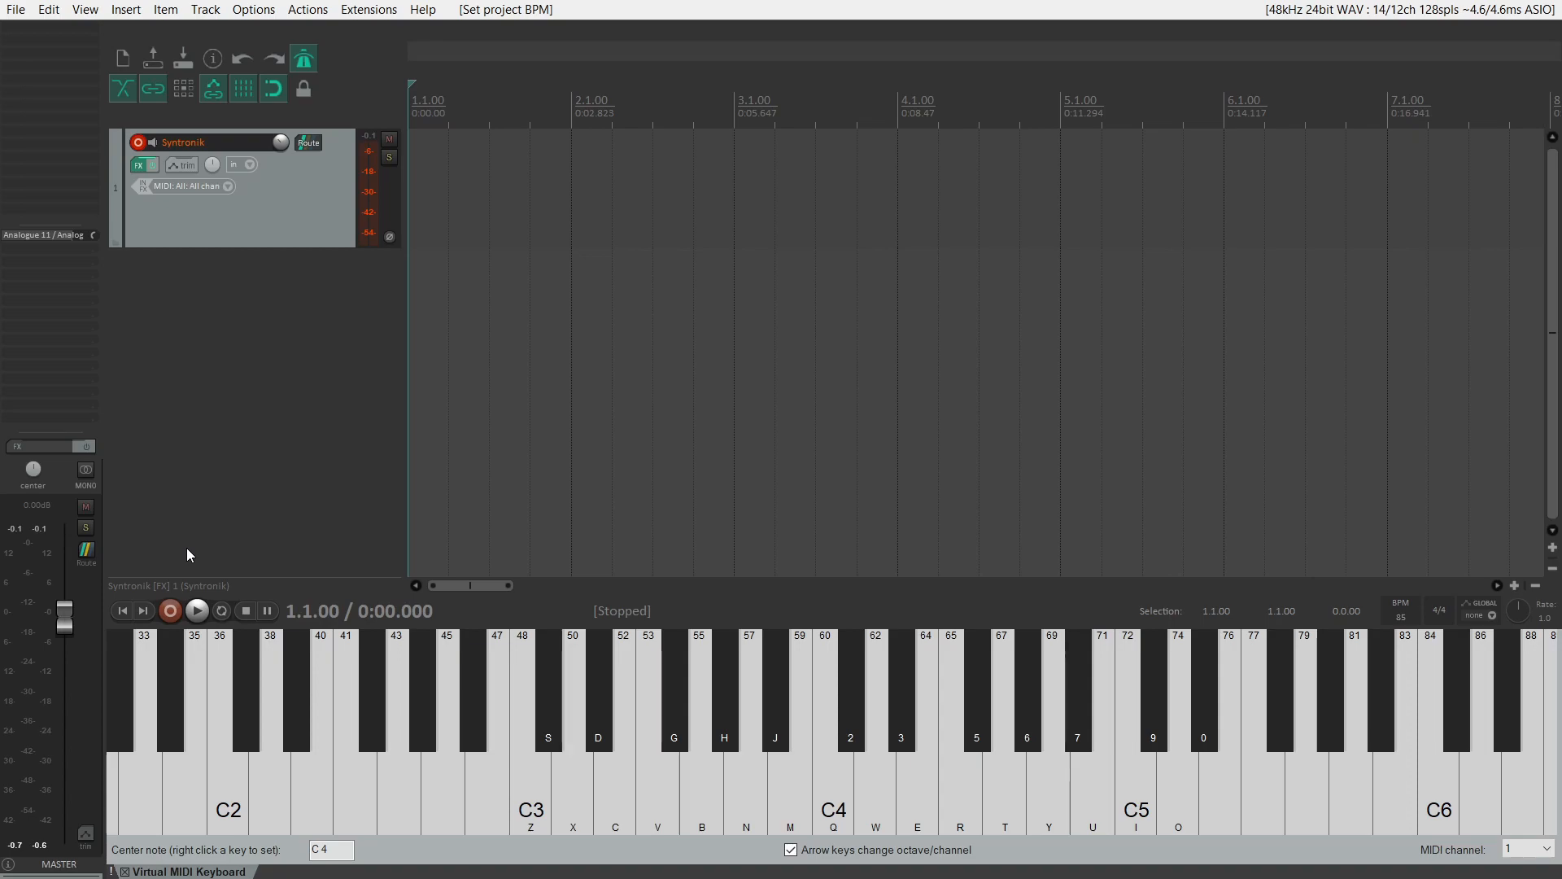
pyautogui.hotkey('ctrl', 'r')
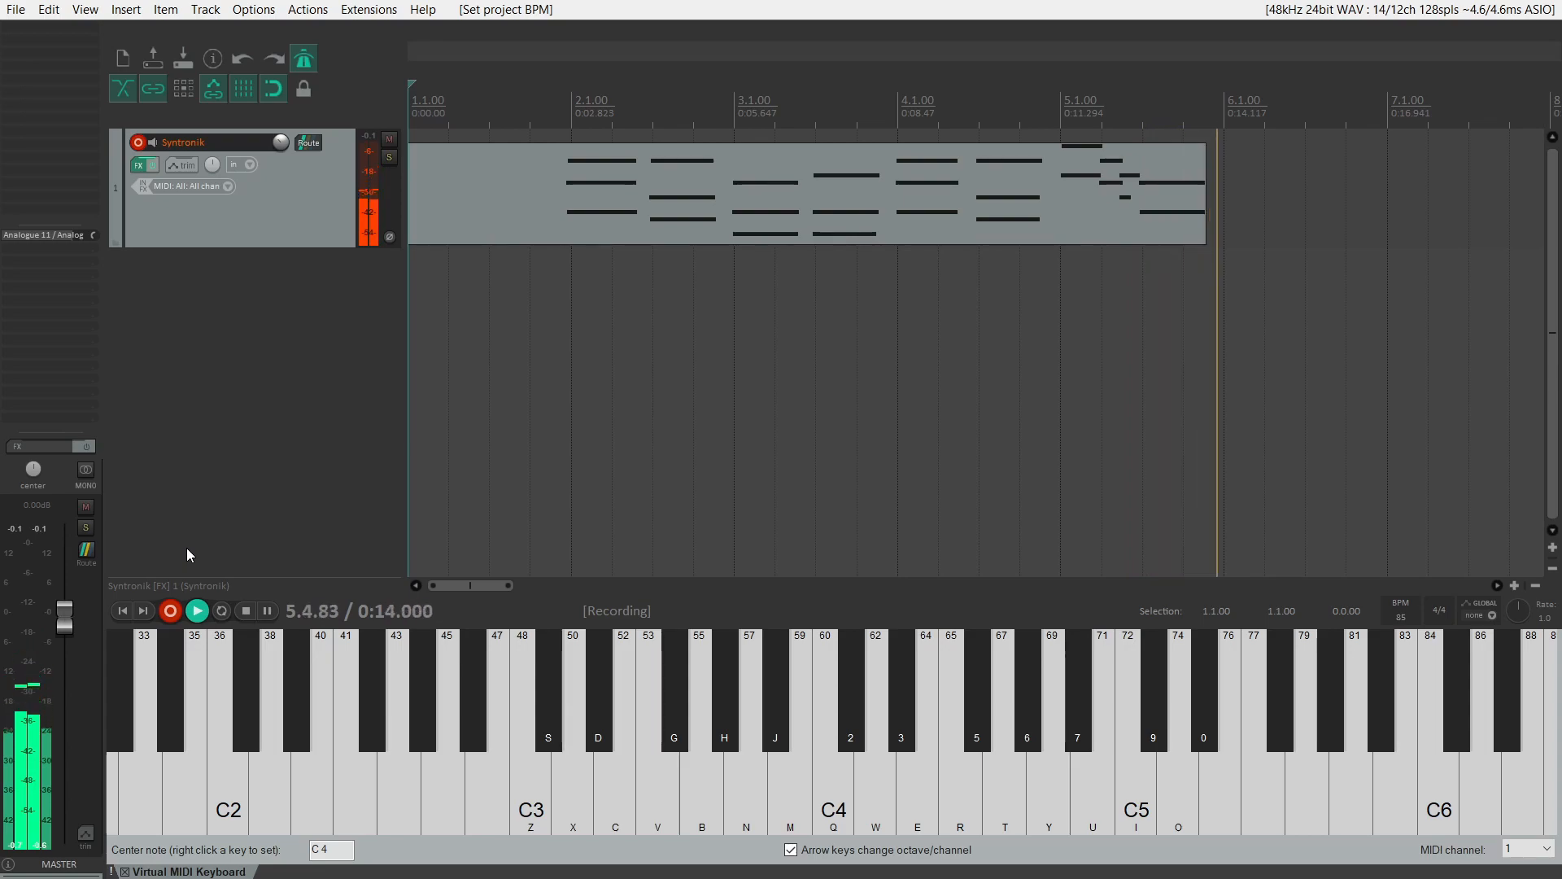
pyautogui.press('space')
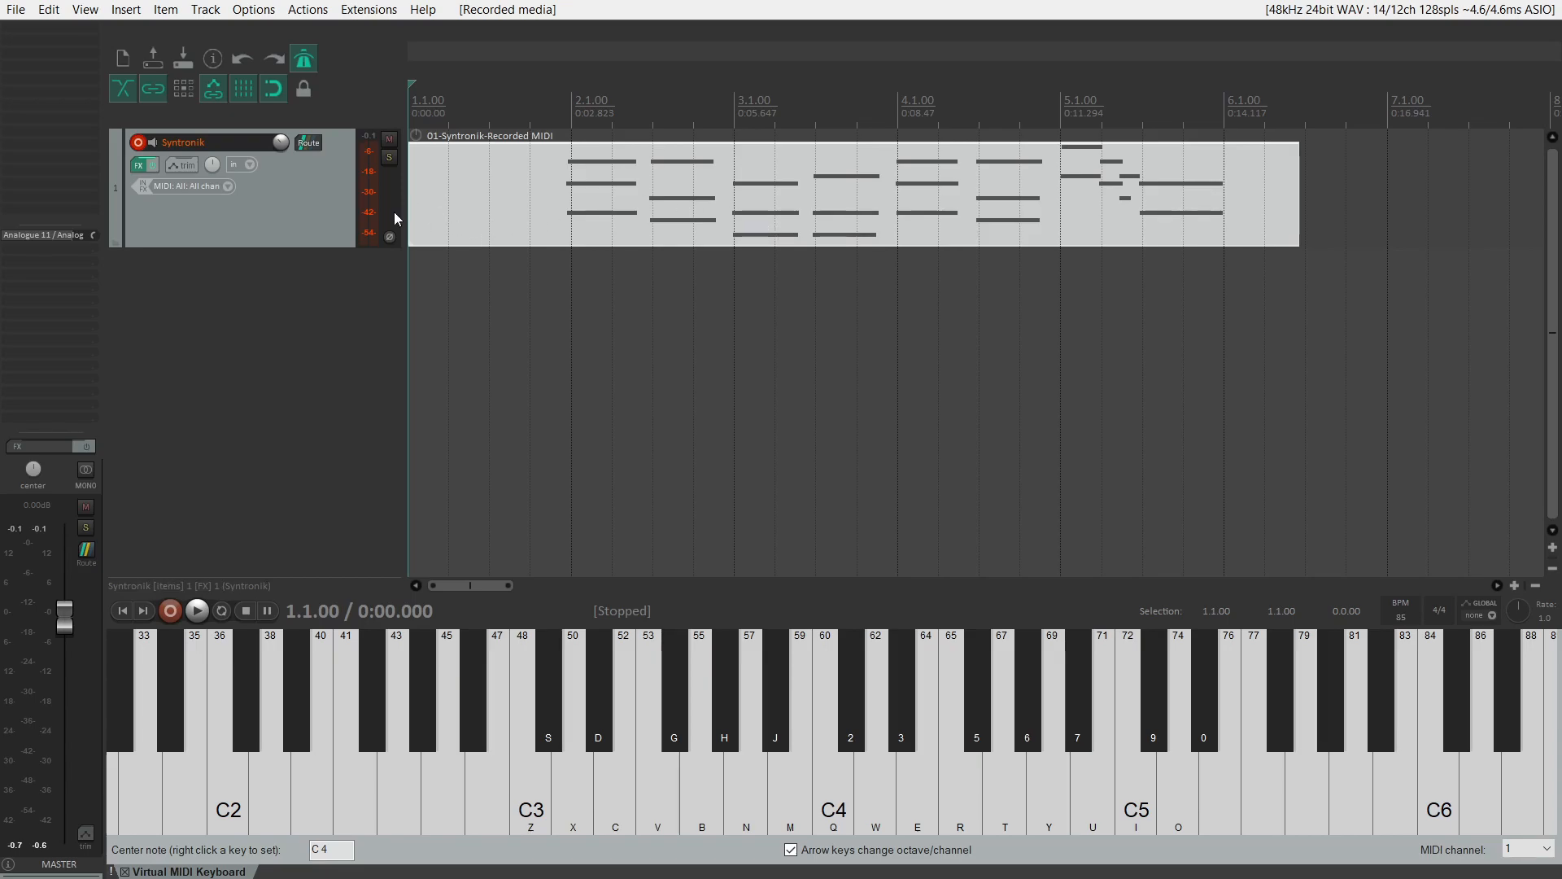
pyautogui.click(139, 142)
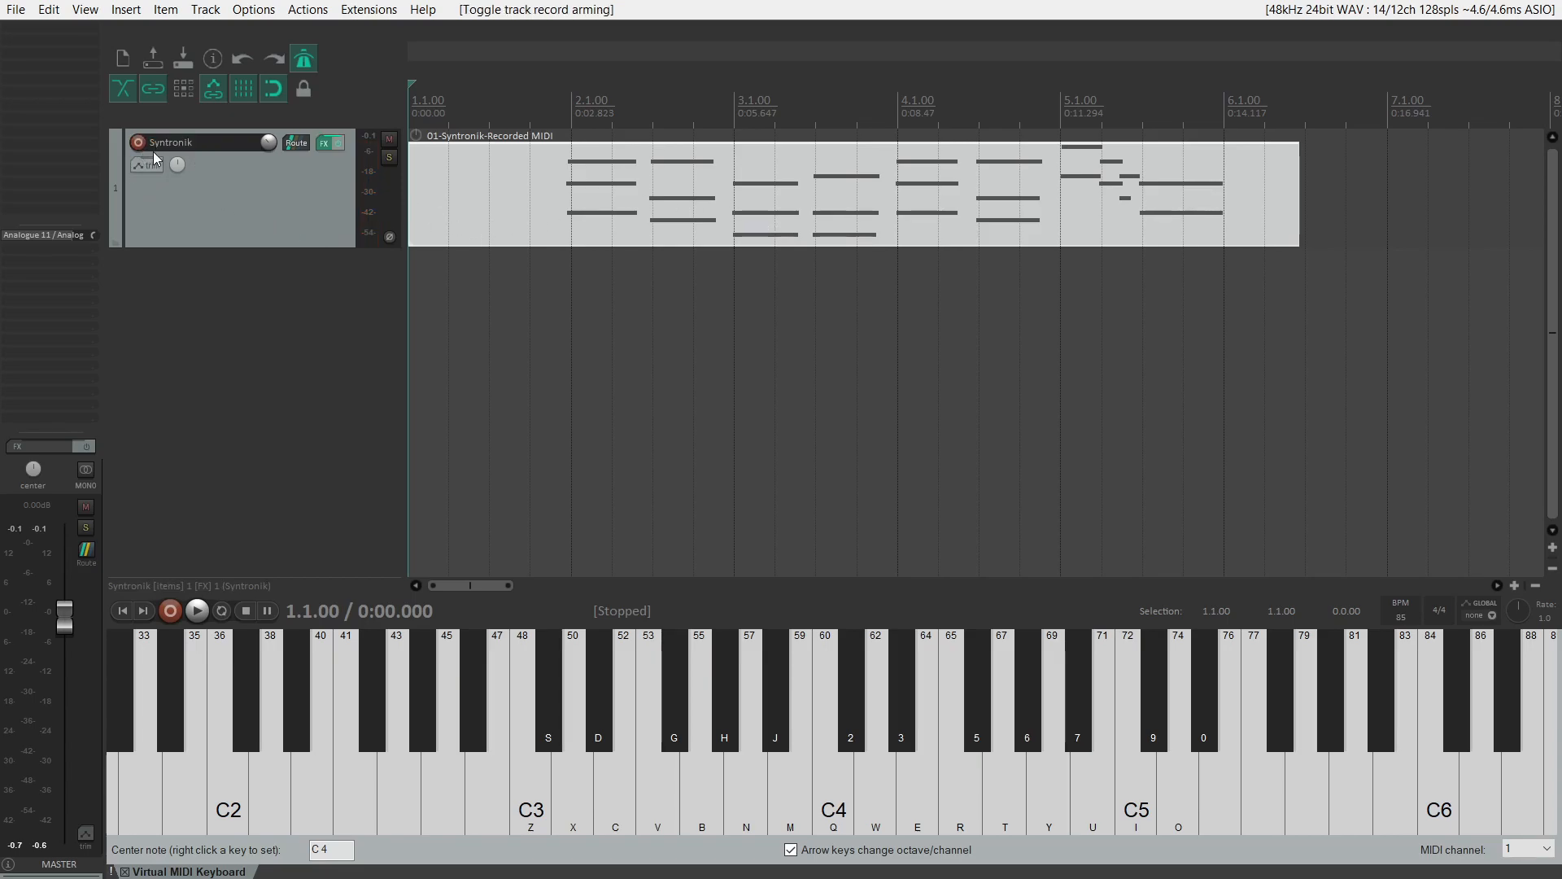
# Open the recorded Syntronik MIDI item in the MIDI editor for a quick look and close the editor.
pyautogui.click(783, 182)
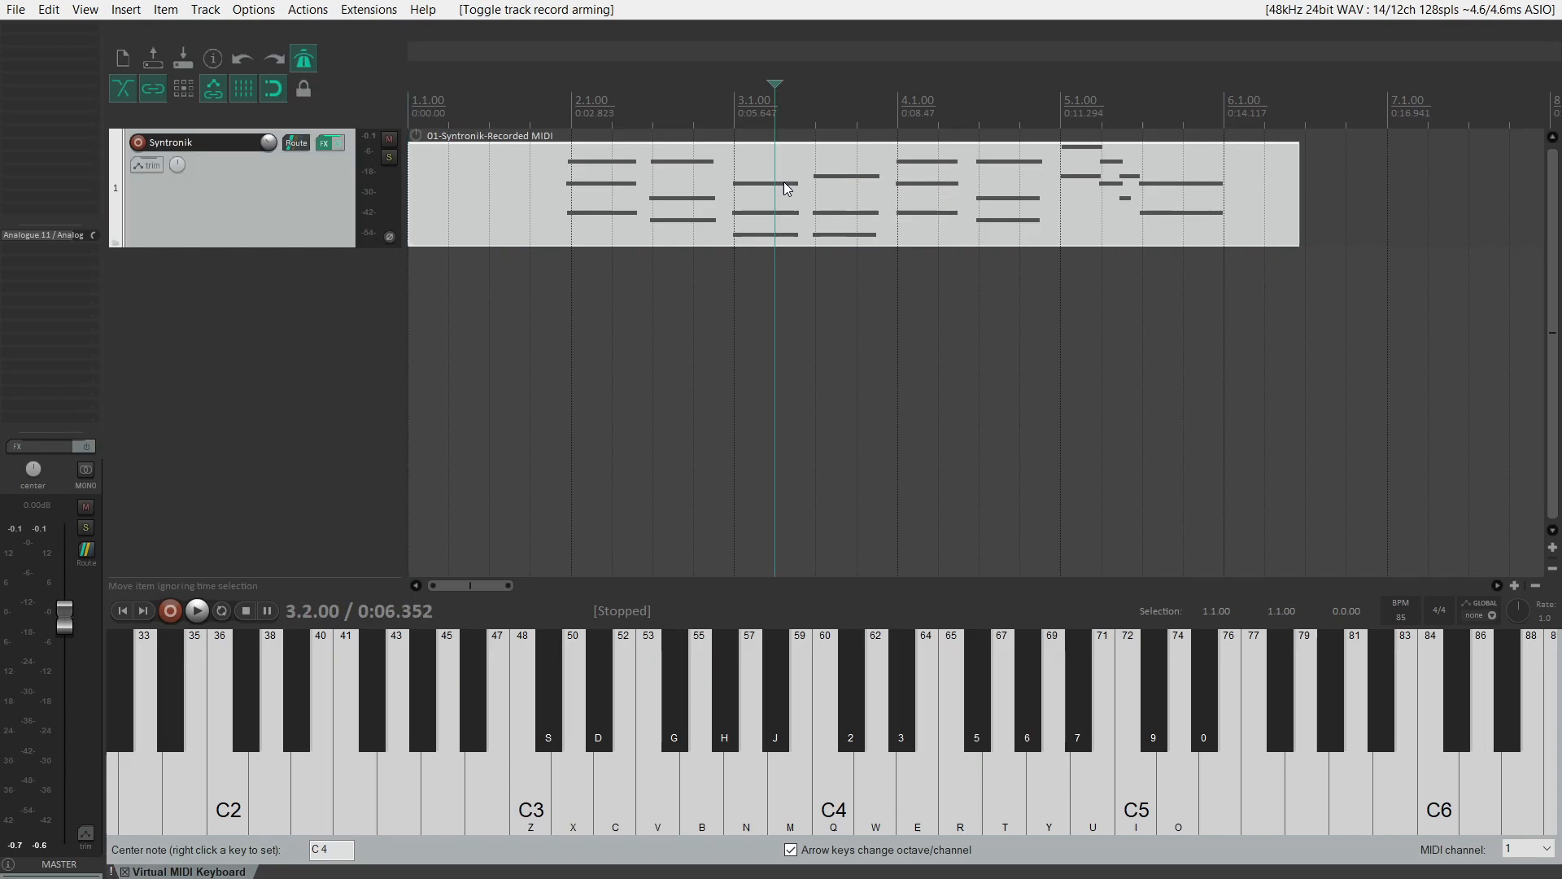
pyautogui.doubleClick(786, 187)
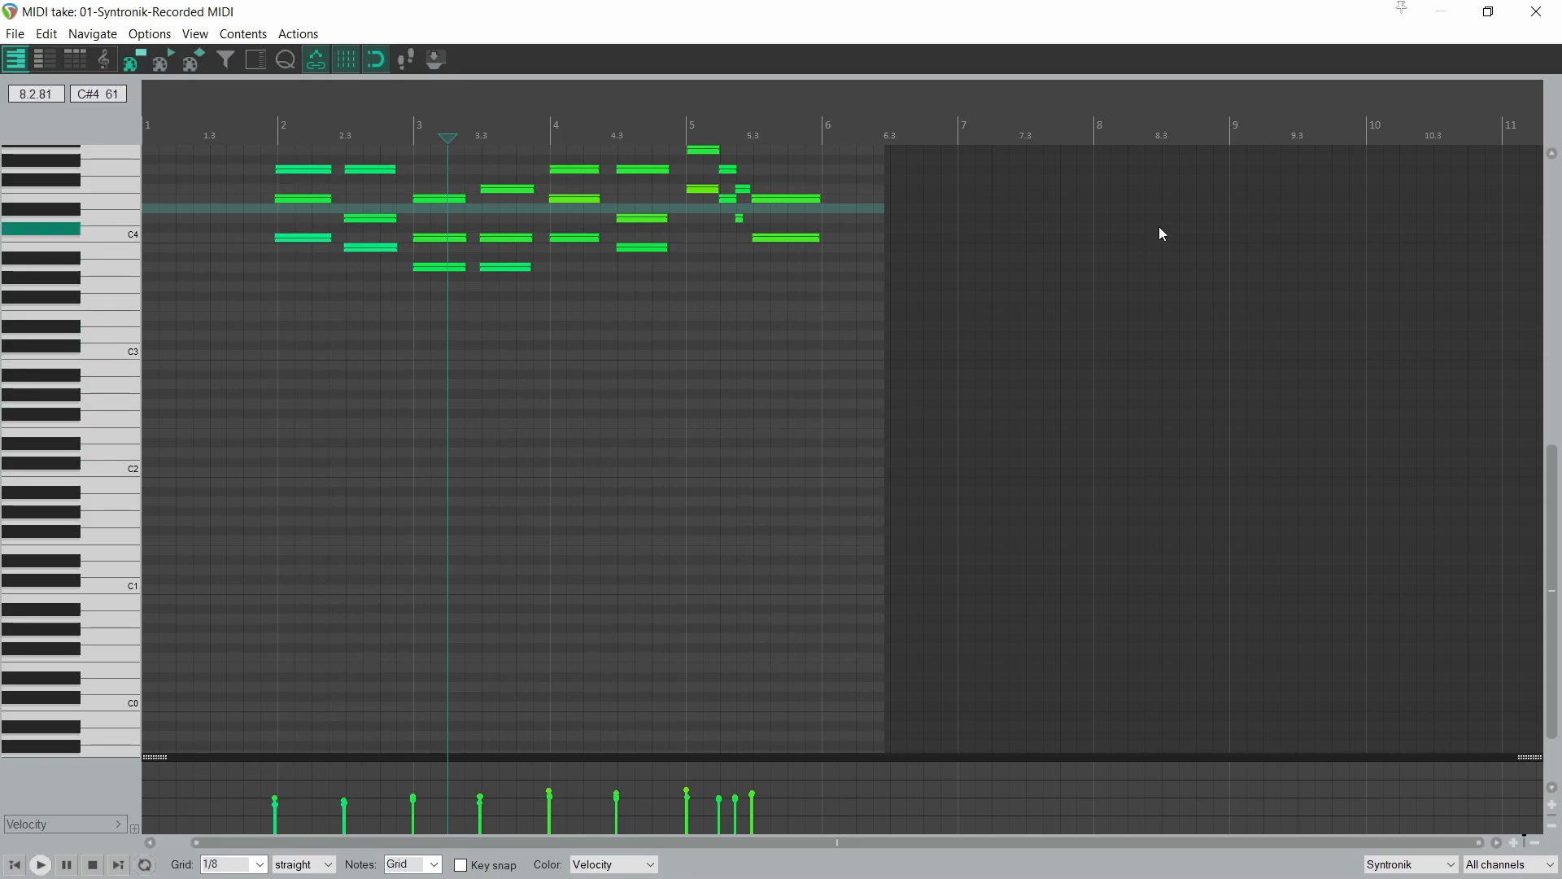
pyautogui.click(1535, 11)
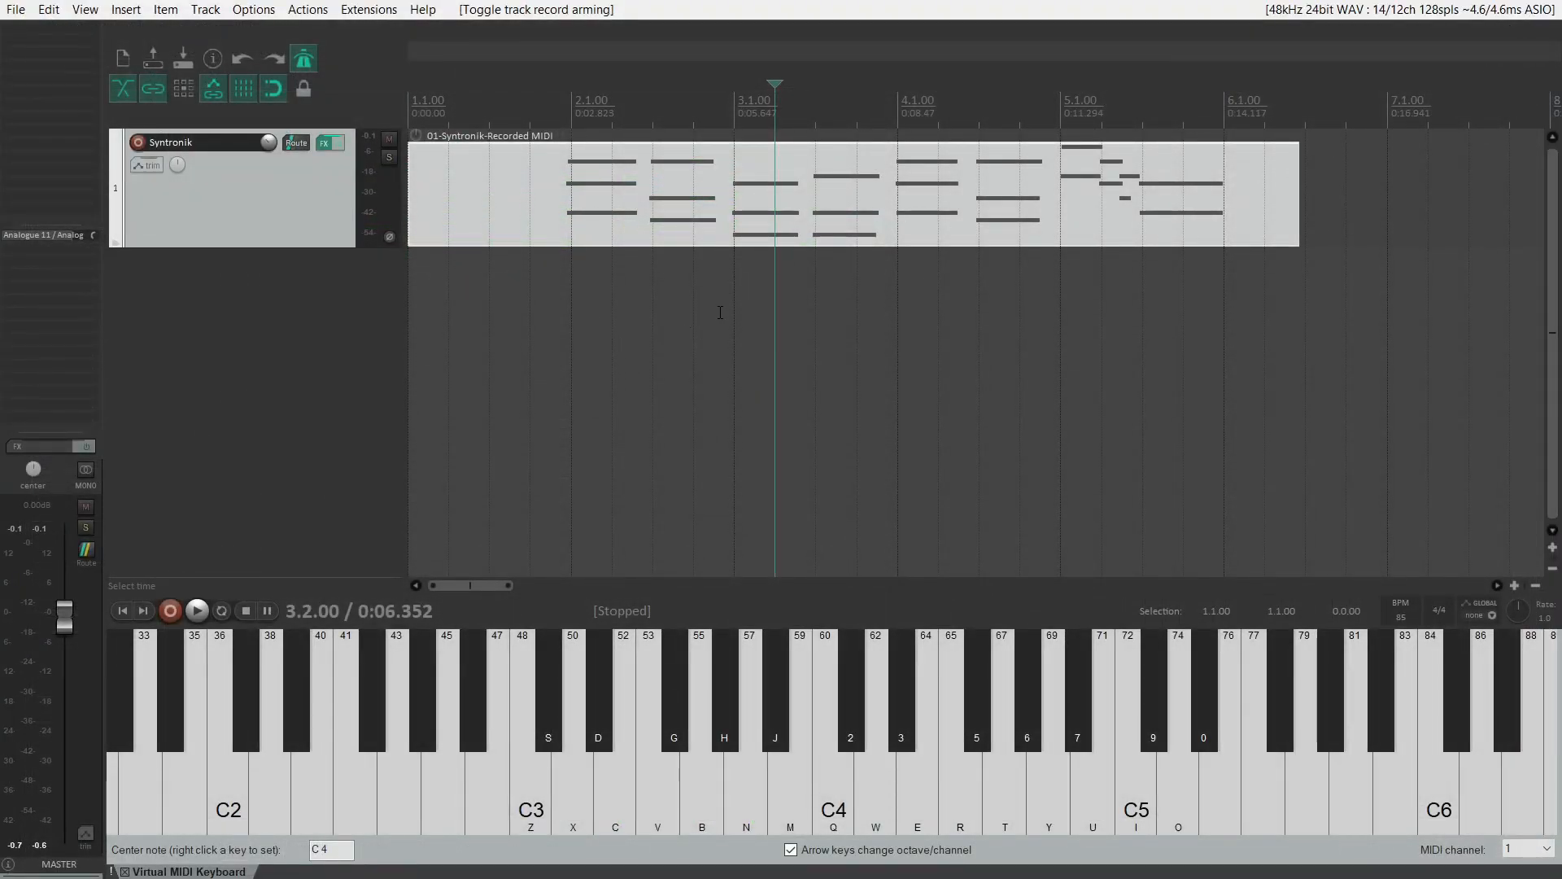
# Examine the recorded MIDI item in the arrange view at different horizontal zoom levels and track heights.
pyautogui.scroll(4, 789, 343)
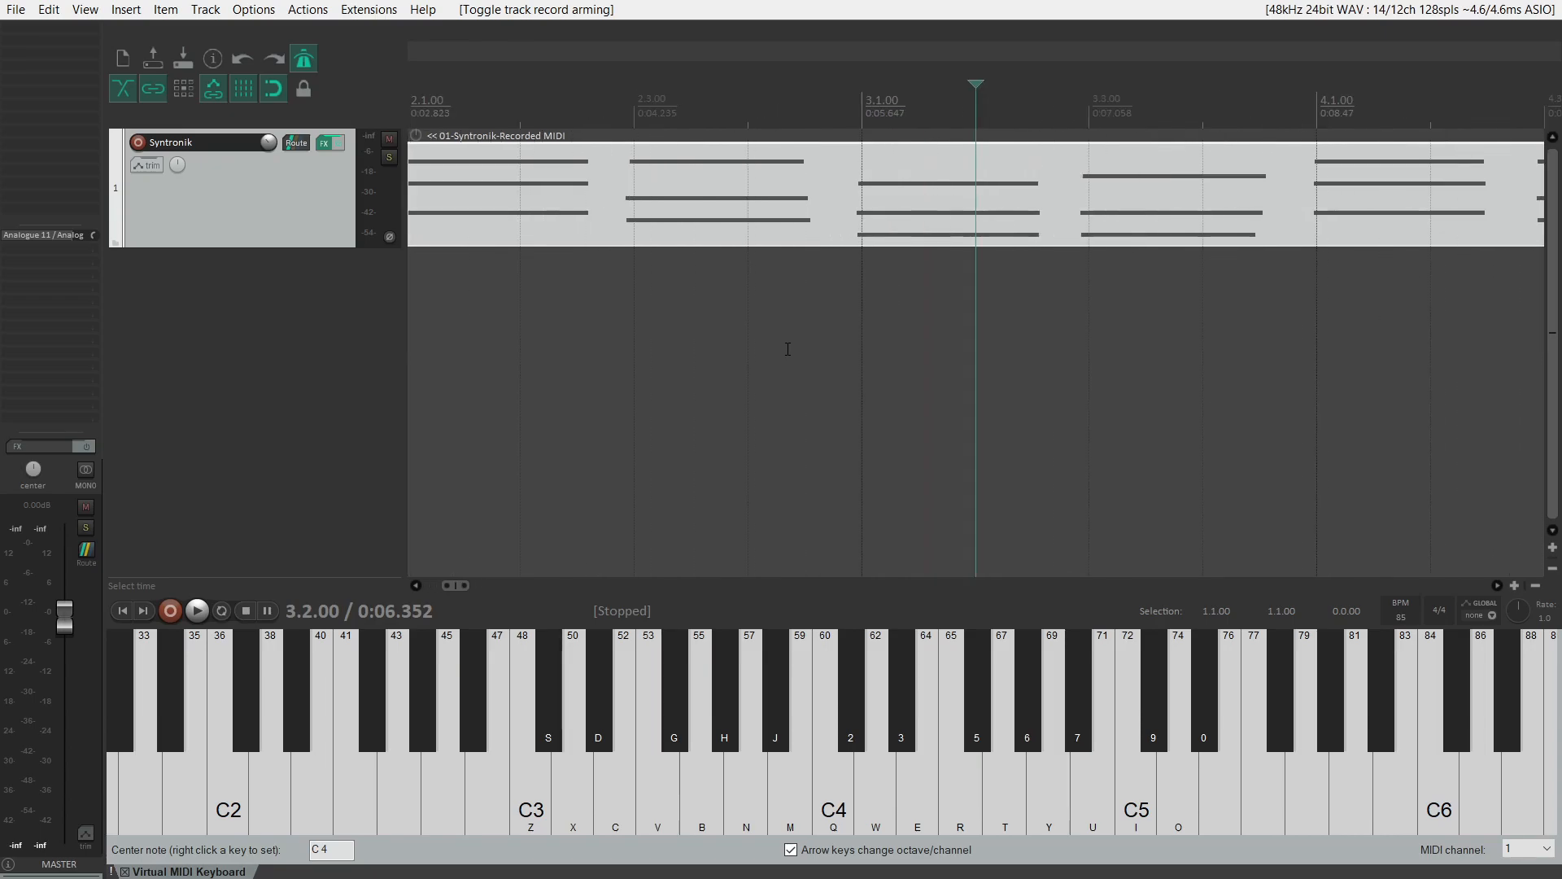
pyautogui.scroll(-4, 788, 349)
pyautogui.scroll(2, 788, 349)
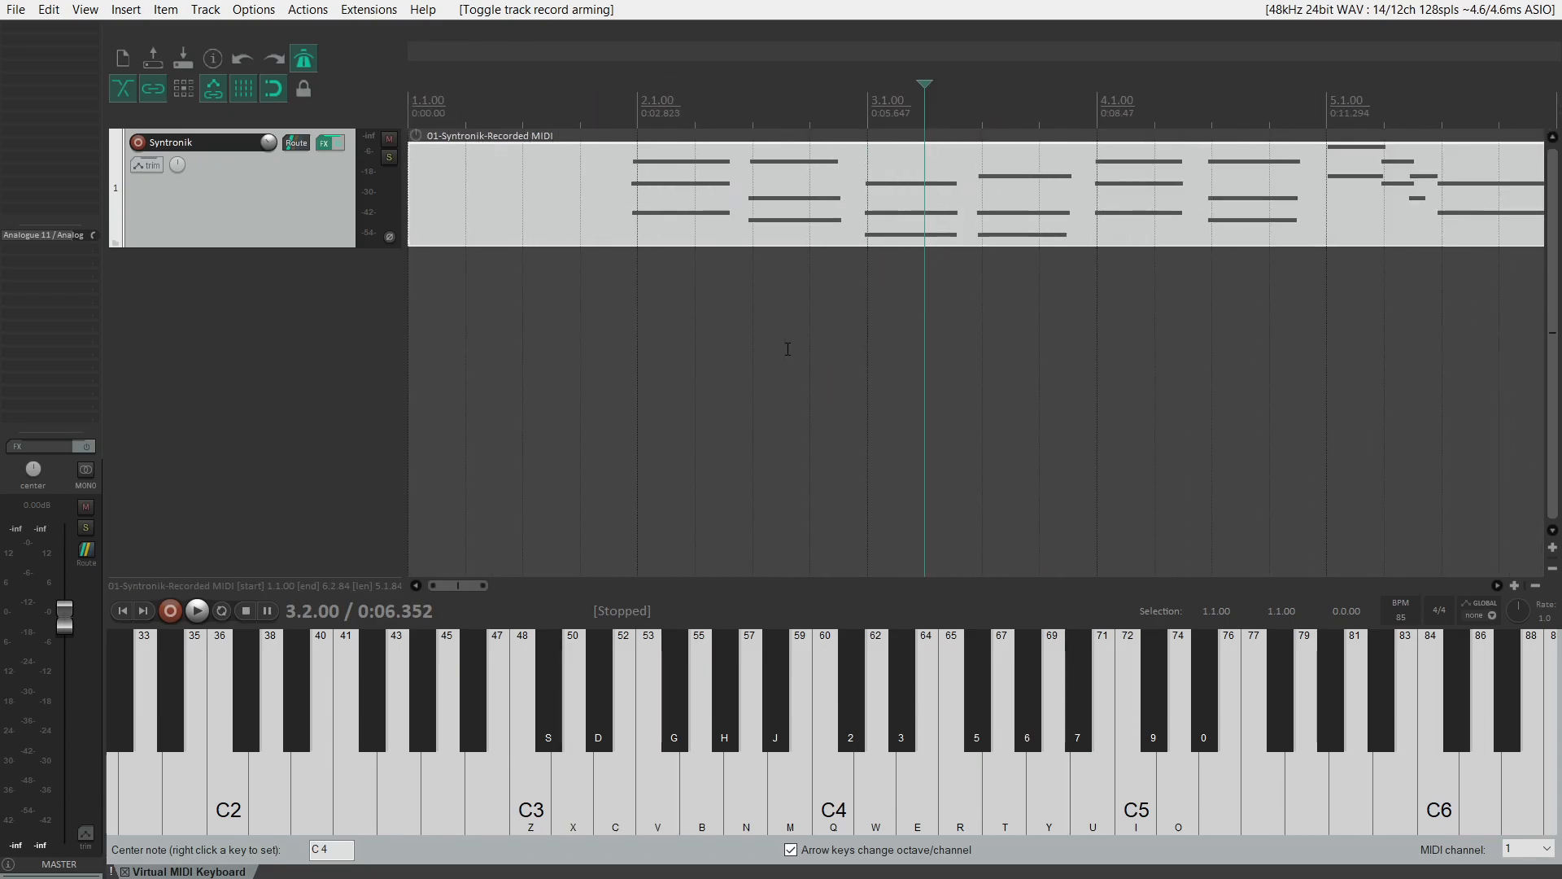
pyautogui.scroll(-1, 787, 349)
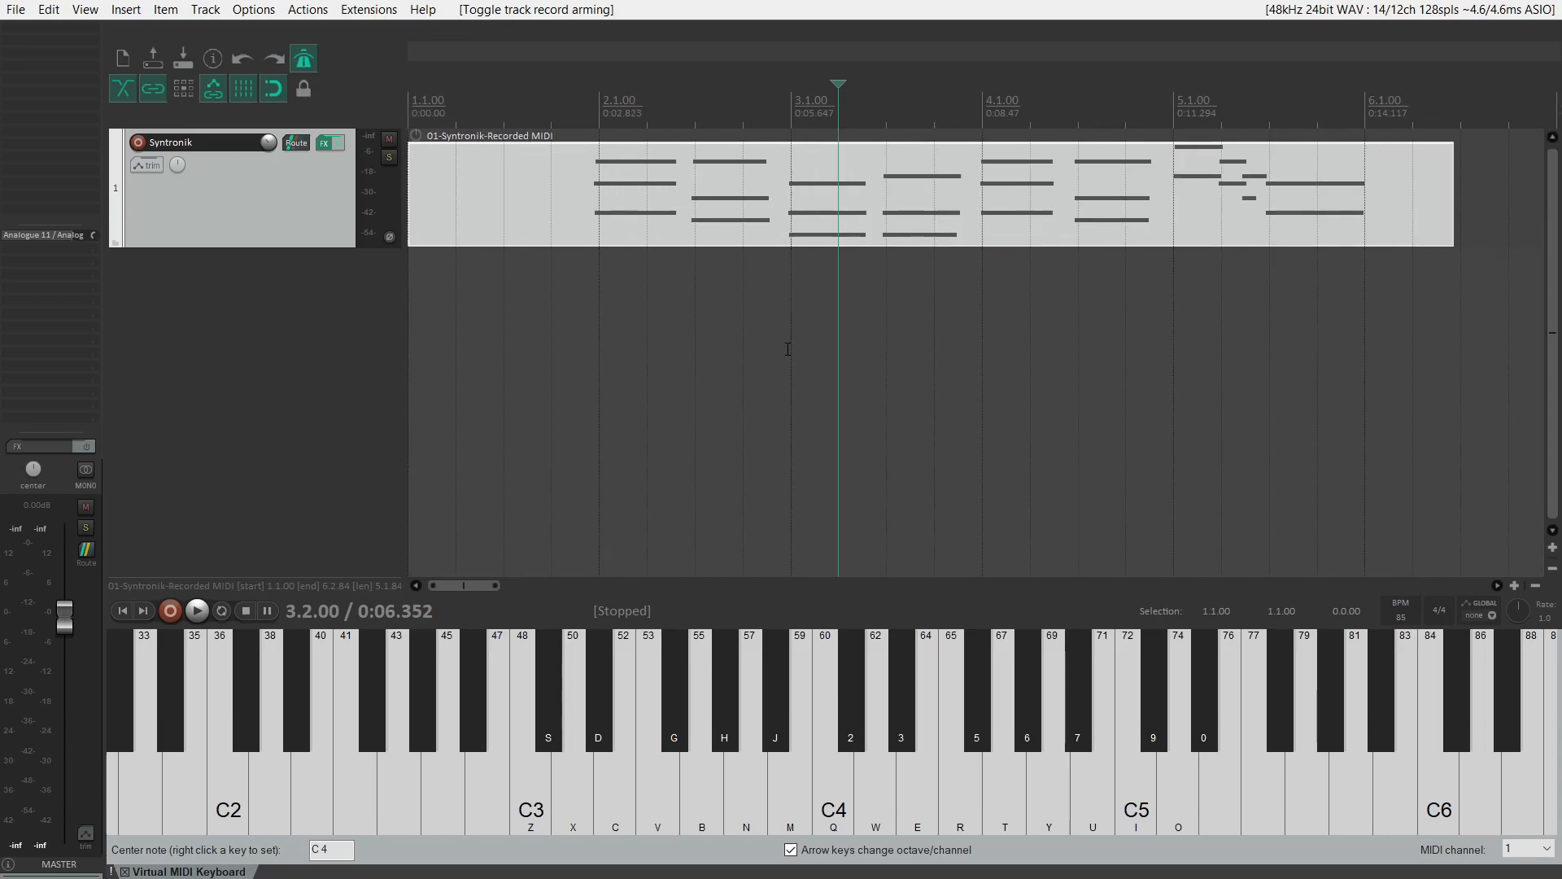
pyautogui.scroll(2, 787, 349)
pyautogui.scroll(-3, 787, 349)
pyautogui.scroll(4, 610, 375)
pyautogui.scroll(-4, 612, 374)
pyautogui.scroll(3, 612, 375)
pyautogui.scroll(-3, 613, 373)
pyautogui.scroll(3, 716, 338)
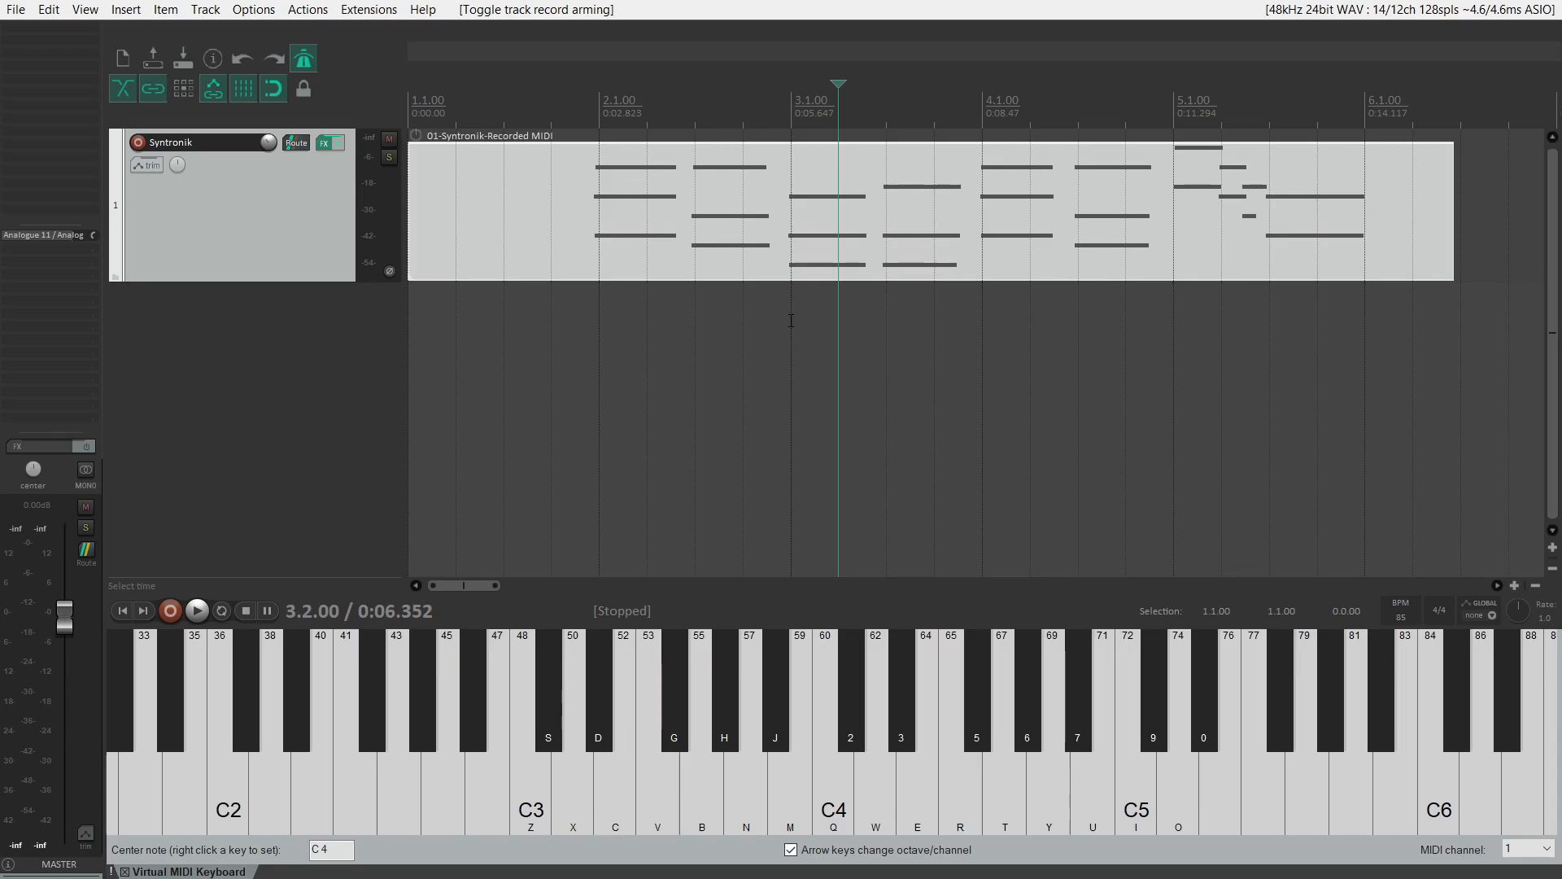
# Open the recorded MIDI item in the MIDI editor and examine how its notes line up with the bars and grid.
pyautogui.doubleClick(779, 218)
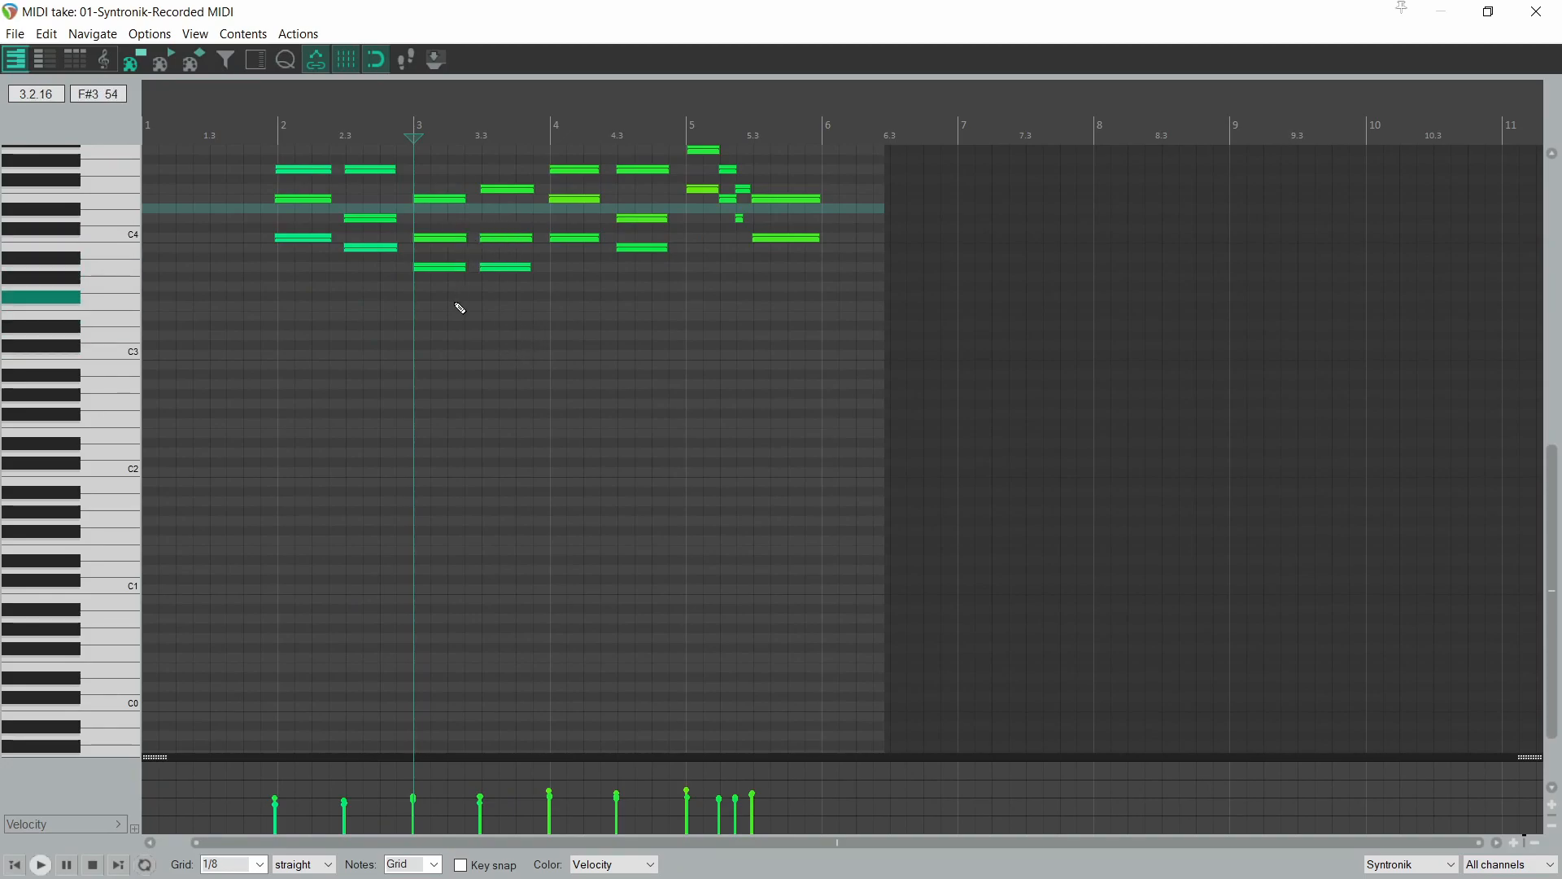
pyautogui.scroll(5, 456, 254)
pyautogui.scroll(-5, 464, 268)
pyautogui.scroll(6, 466, 269)
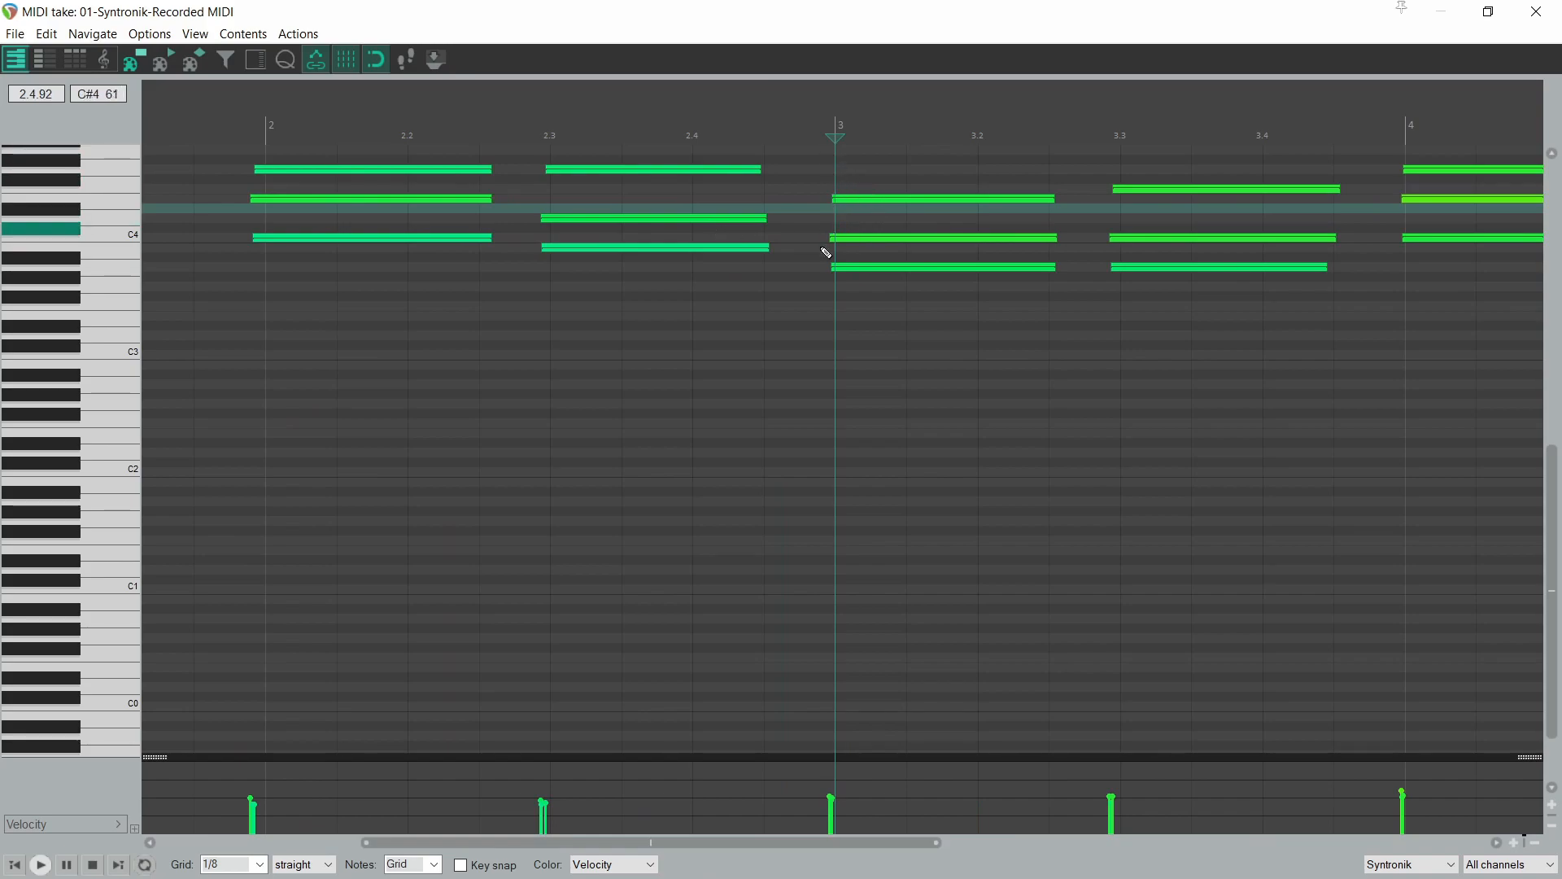
pyautogui.scroll(4, 814, 260)
pyautogui.scroll(-5, 809, 268)
pyautogui.scroll(5, 809, 268)
pyautogui.scroll(-6, 803, 271)
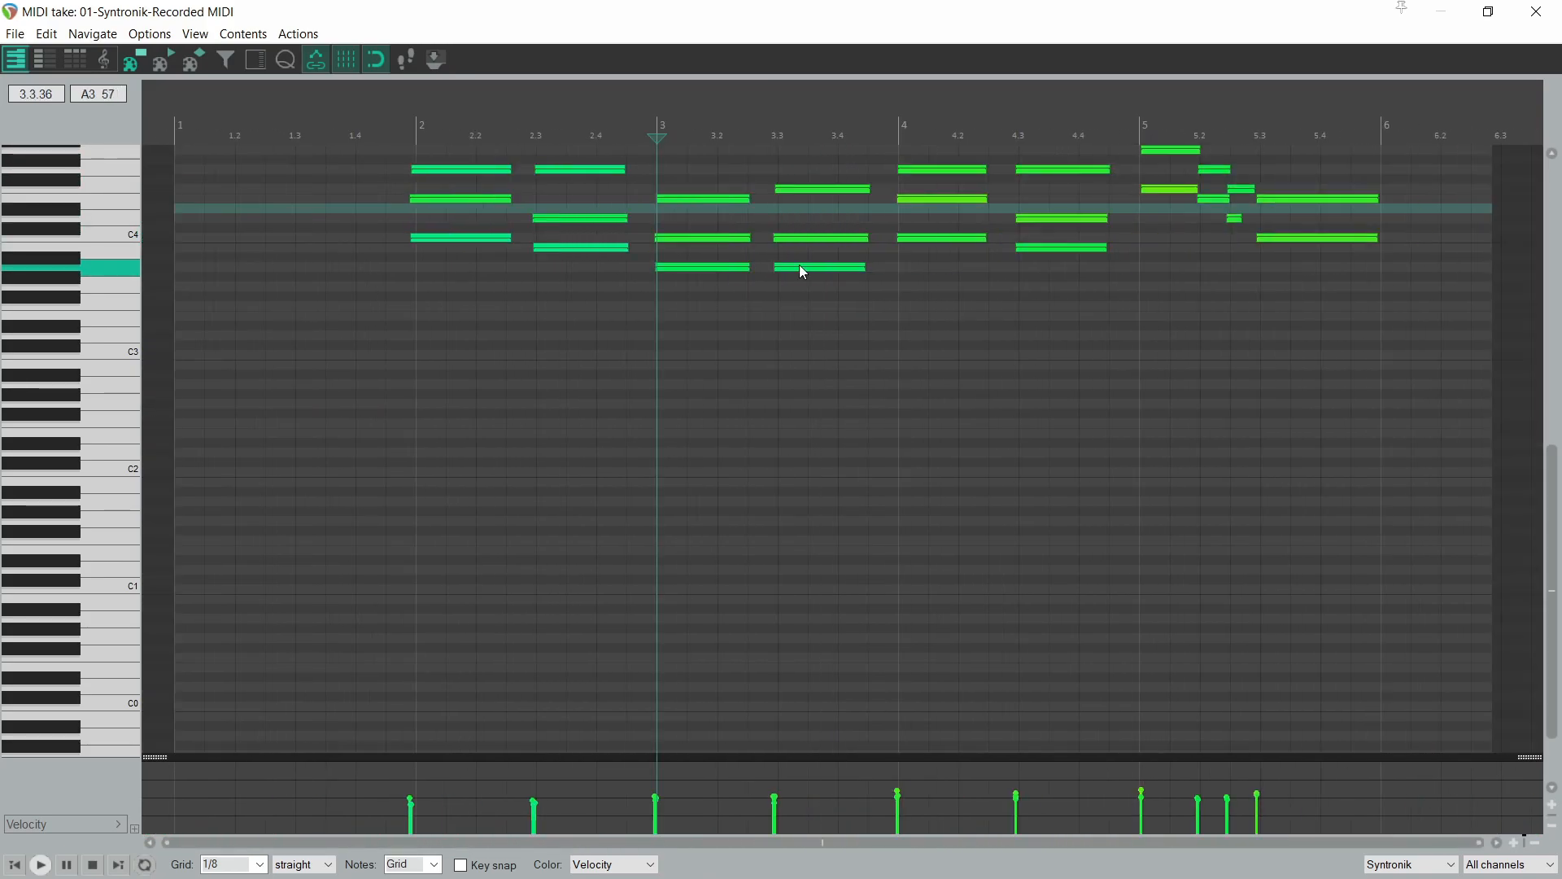
pyautogui.scroll(-1, 801, 267)
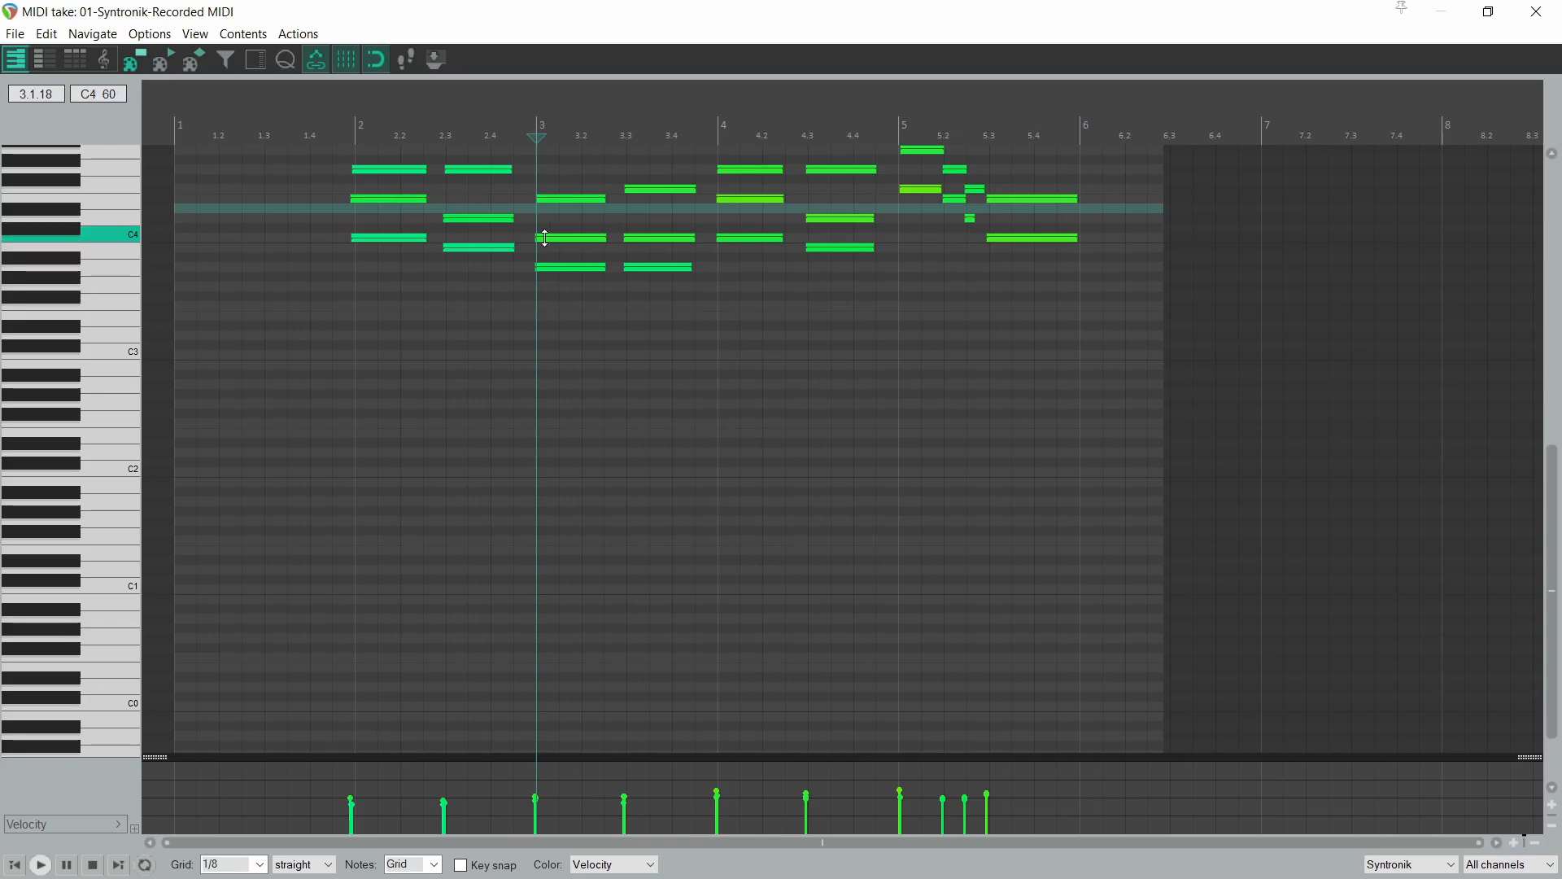
pyautogui.scroll(6, 540, 255)
pyautogui.scroll(-6, 540, 255)
pyautogui.scroll(1, 547, 260)
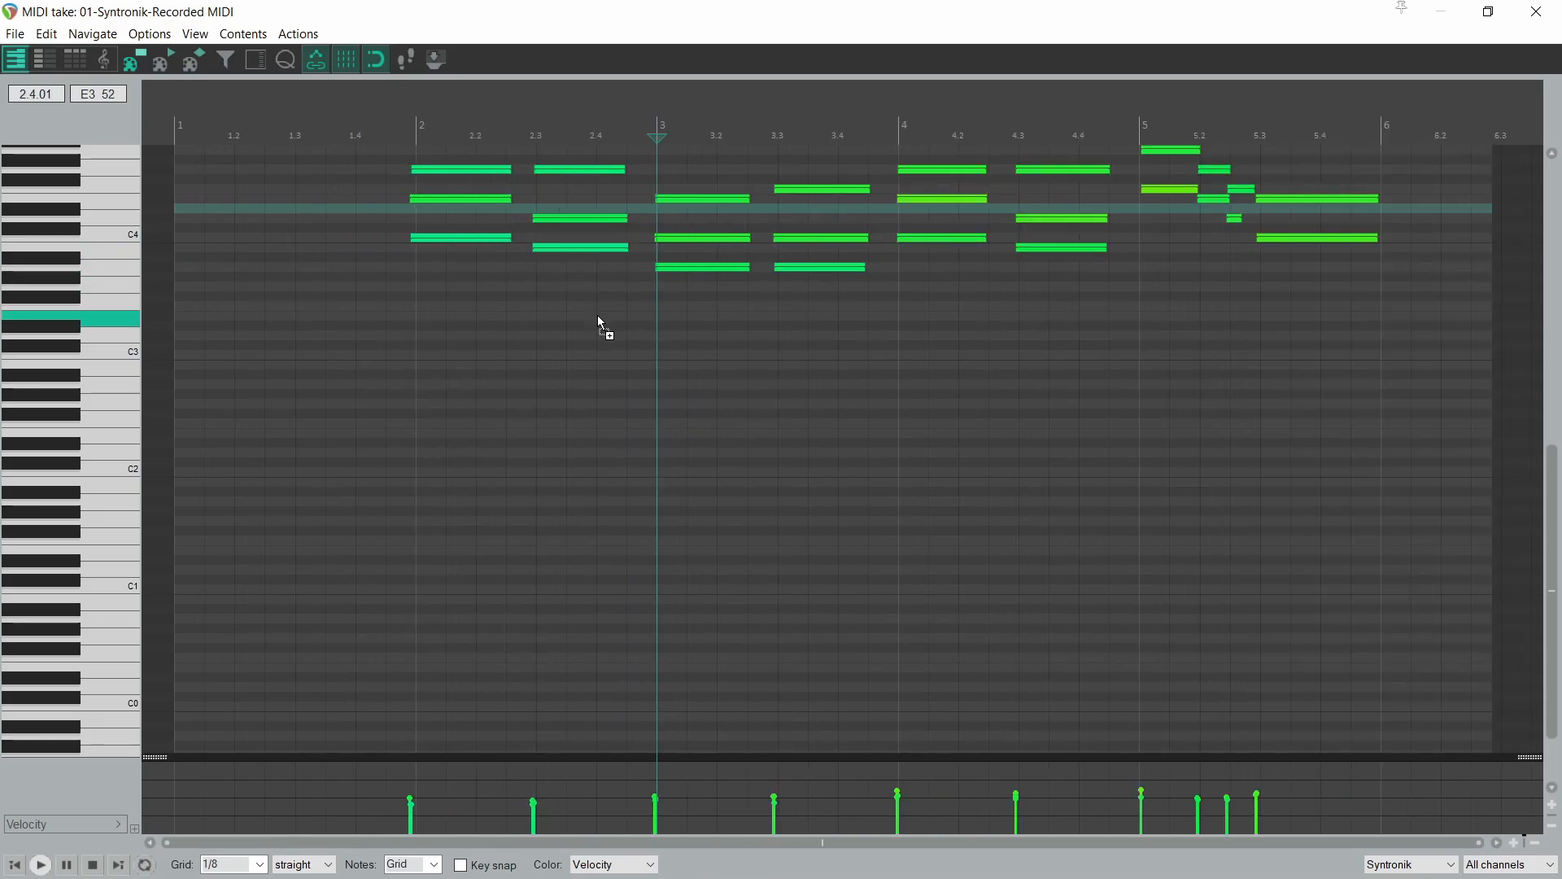
# Enlarge the piano roll's note rows and examine the pitches of the recorded notes around C4.
pyautogui.scroll(4, 599, 312)
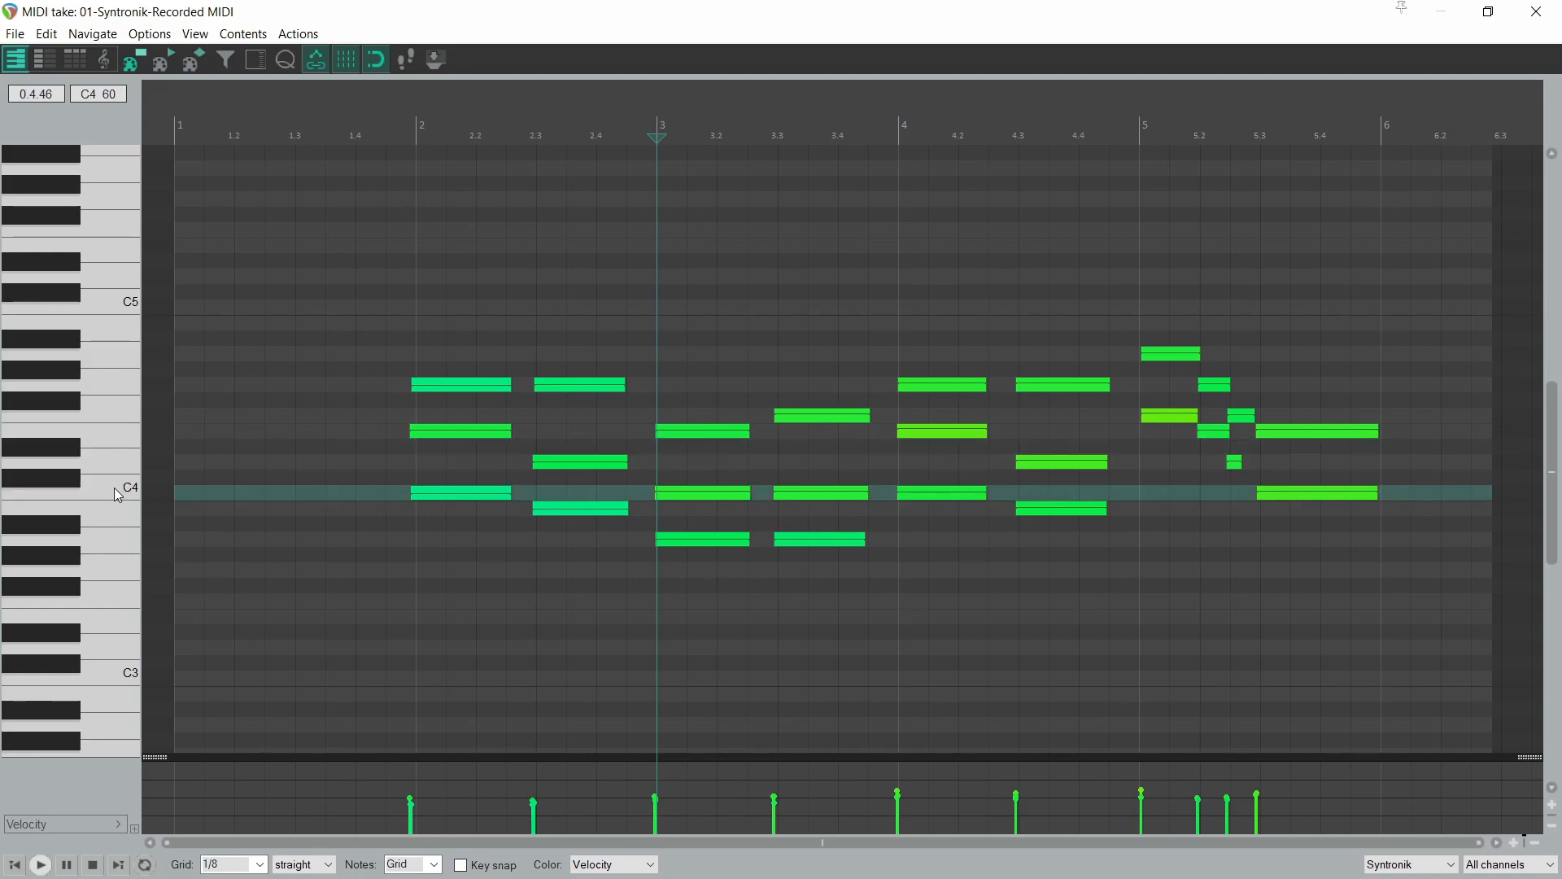
pyautogui.scroll(3, 655, 489)
pyautogui.scroll(-3, 655, 488)
pyautogui.scroll(3, 654, 485)
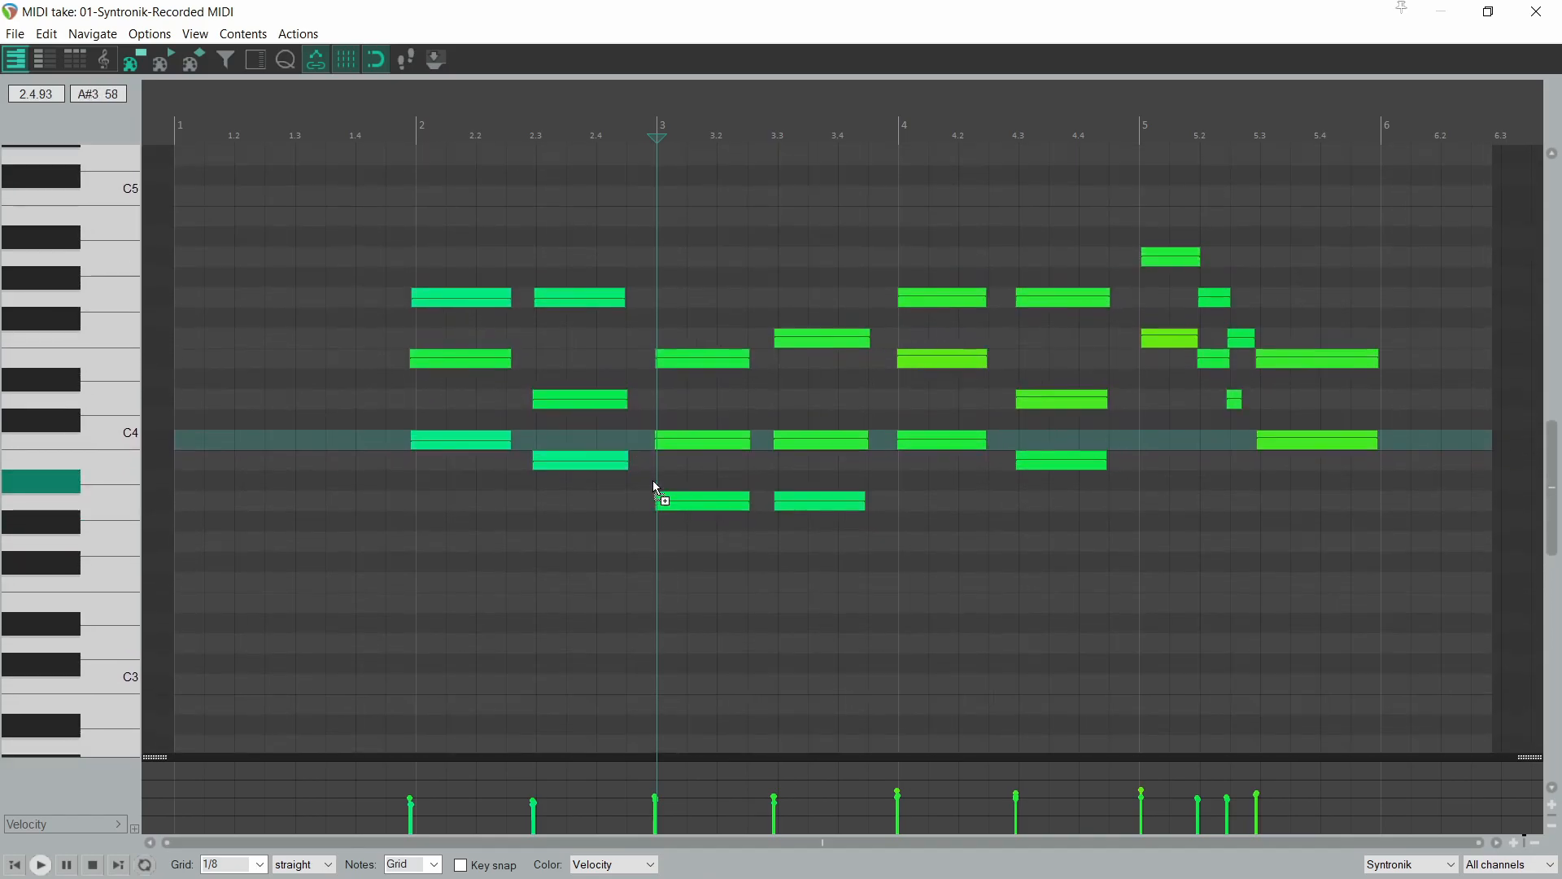
pyautogui.scroll(-2, 654, 482)
pyautogui.scroll(4, 656, 471)
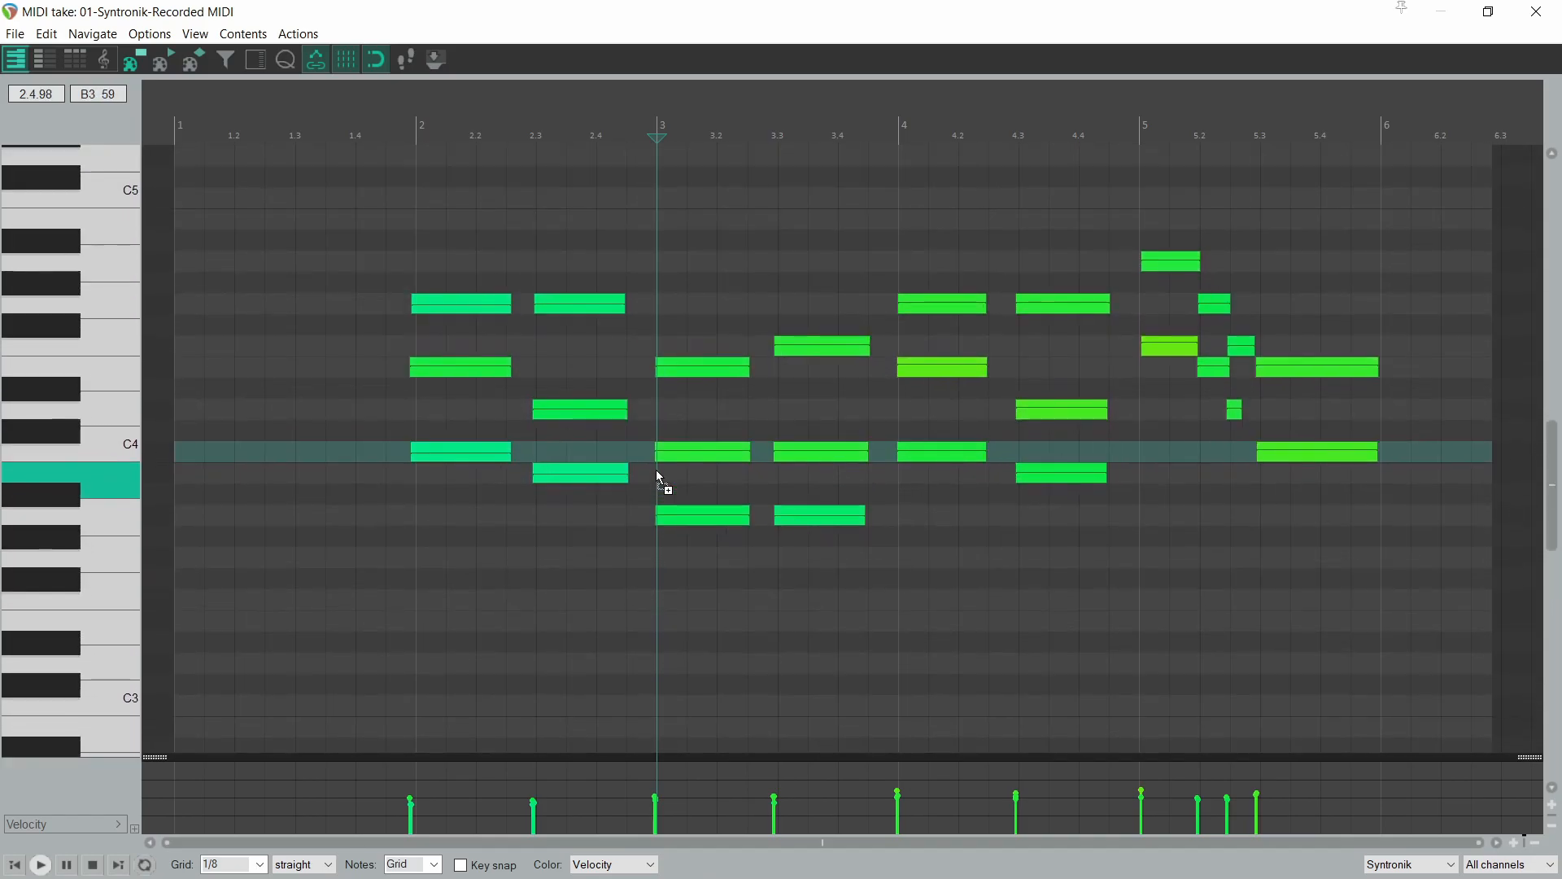
pyautogui.scroll(-2, 655, 470)
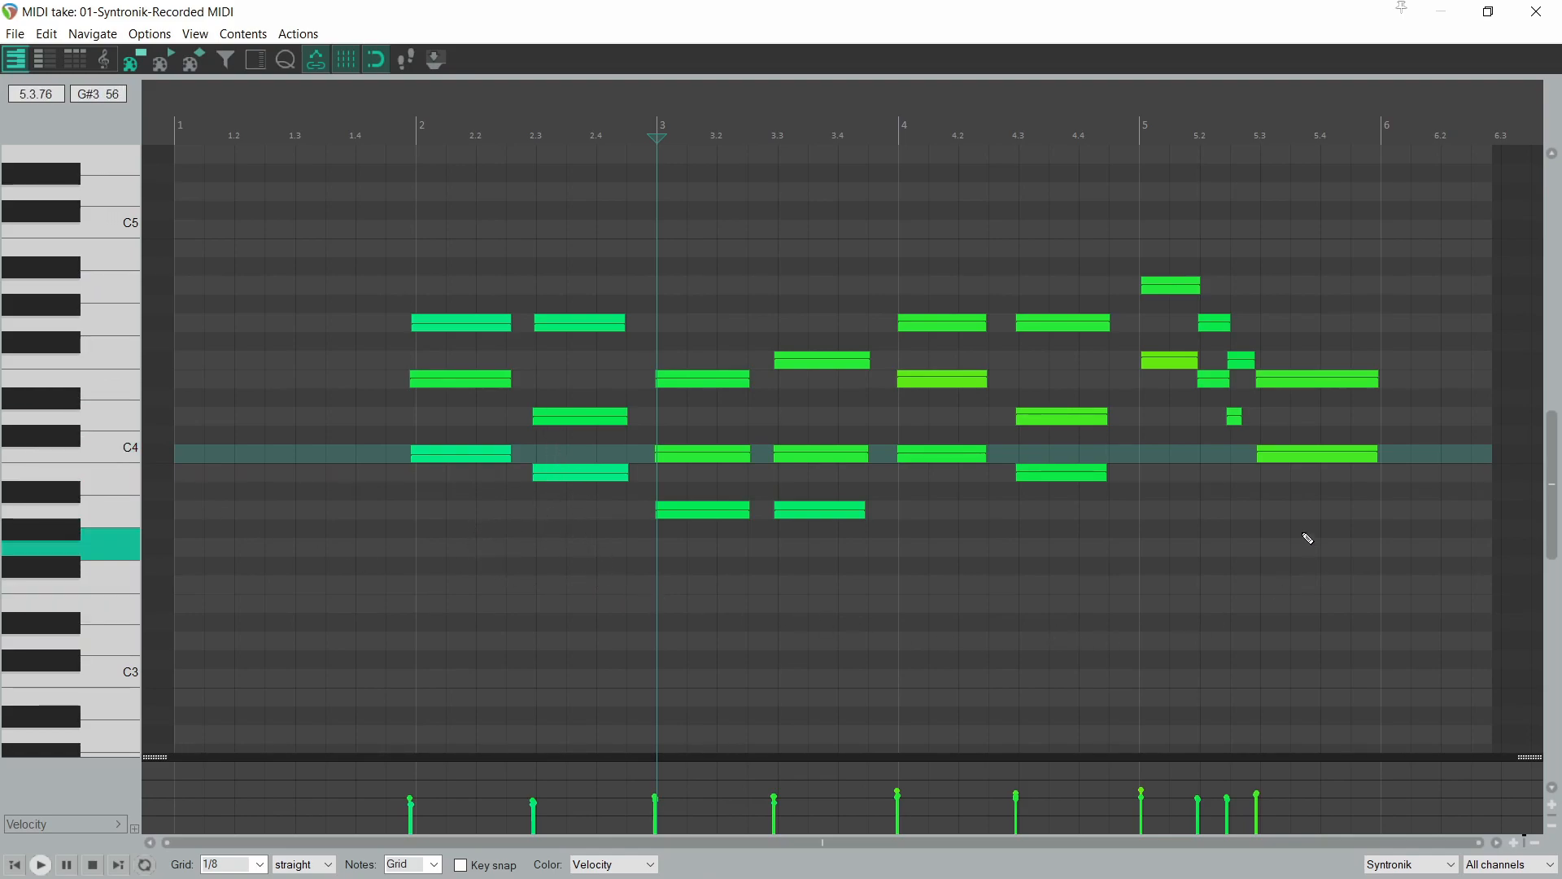
# Draw a trial note on B4 in bar 2, raise it to C5, and delete it.
pyautogui.moveTo(533, 248); pyautogui.dragTo(625, 248)
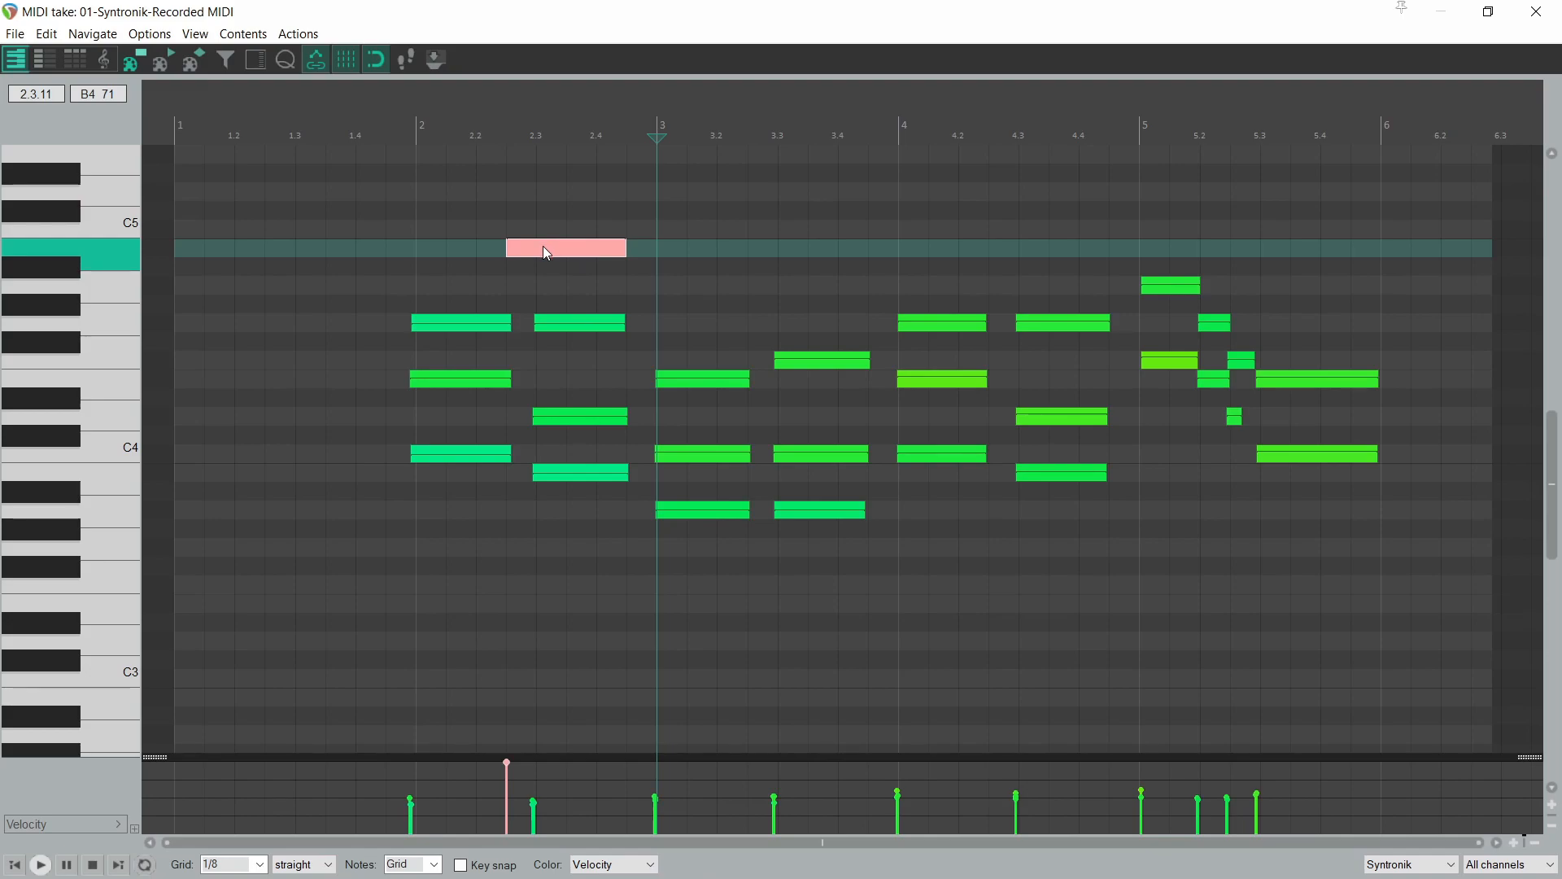
pyautogui.moveTo(545, 250)
pyautogui.mouseDown()
pyautogui.moveTo(544, 227)
pyautogui.moveTo(537, 292)
pyautogui.moveTo(545, 230)
pyautogui.mouseUp()
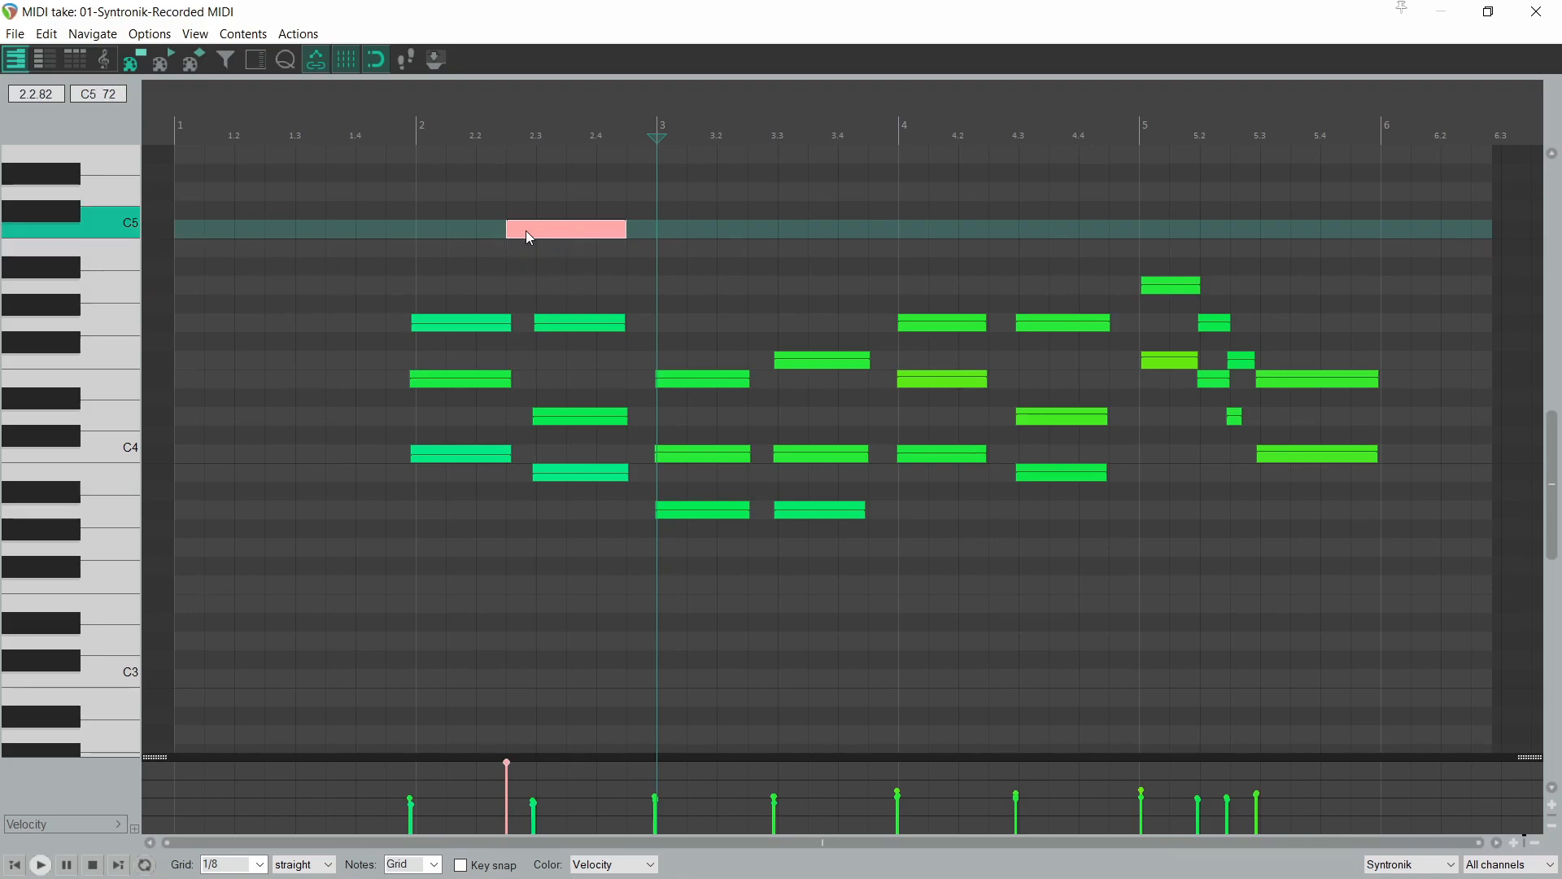
pyautogui.press('Delete')
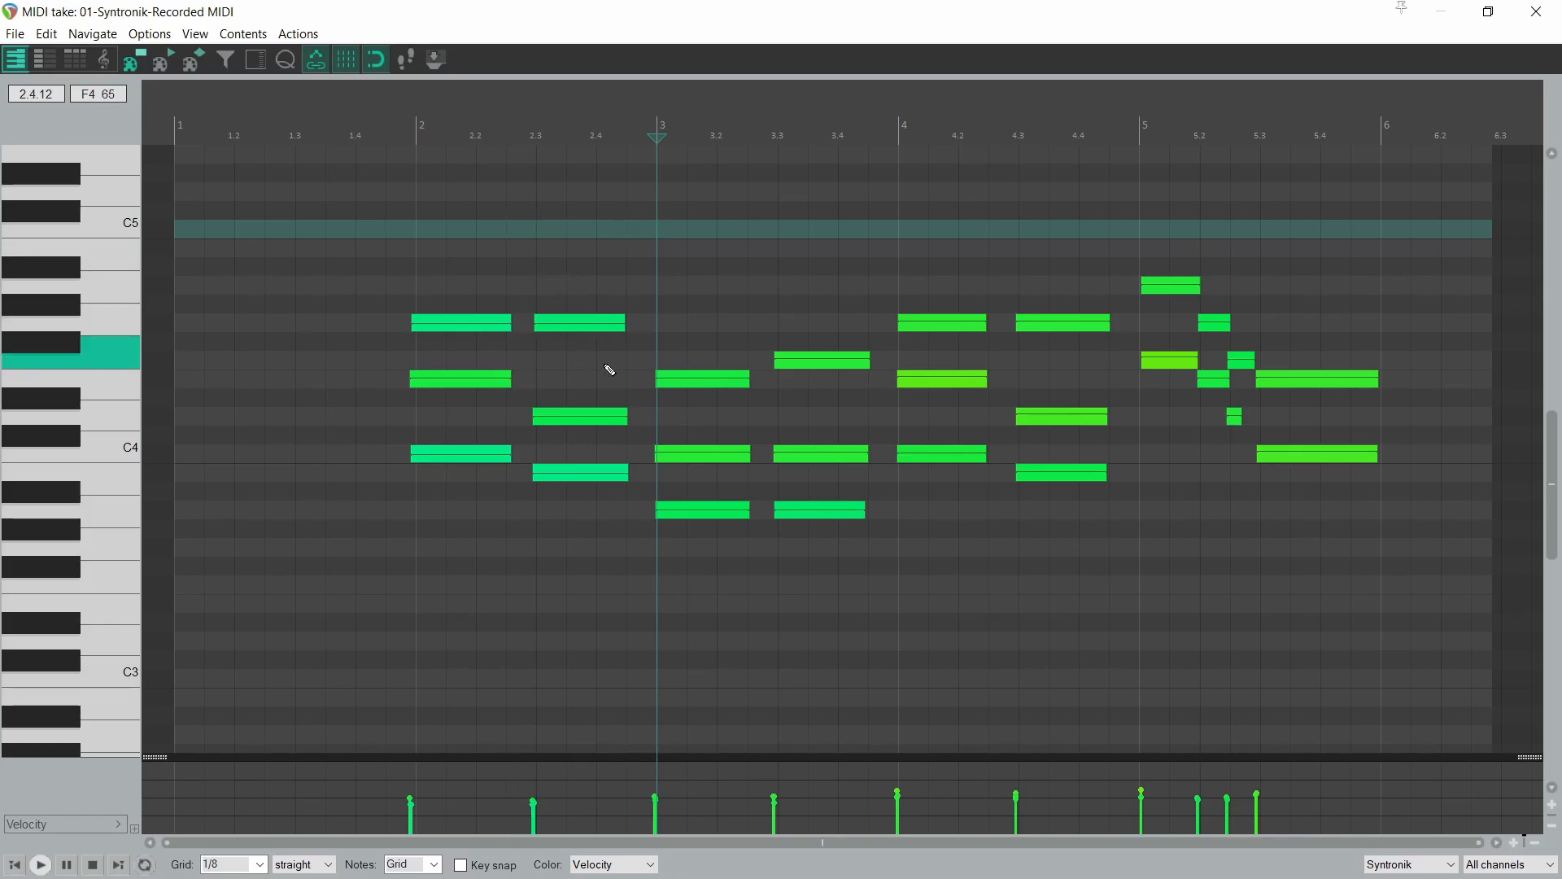
# Try to shorten the second G4 note in bar 2 slightly from its end.
pyautogui.scroll(3, 602, 368)
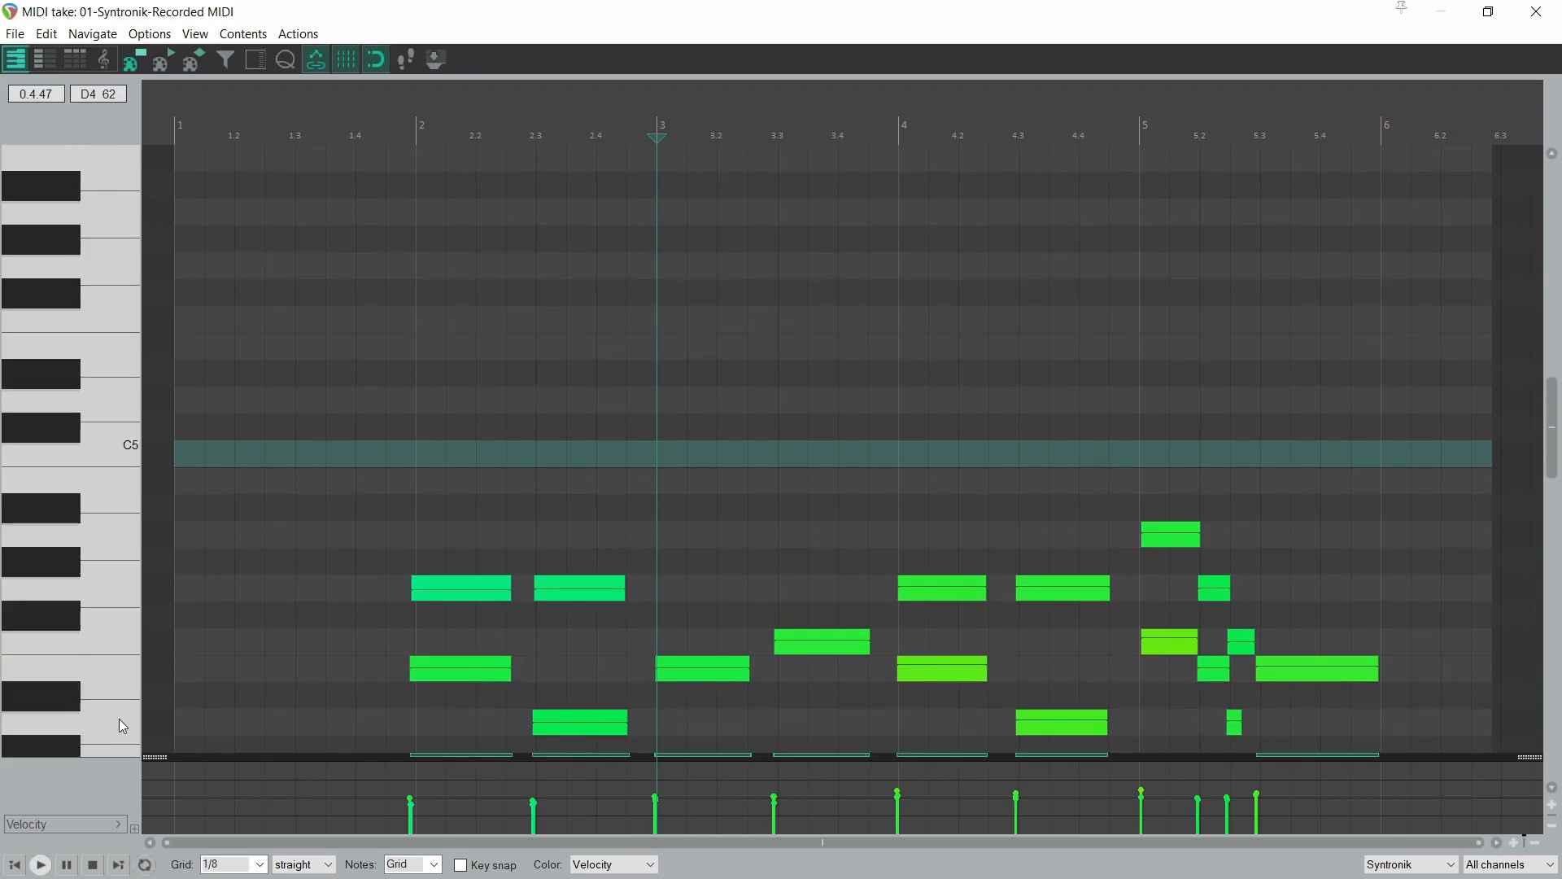
pyautogui.scroll(-5, 334, 614)
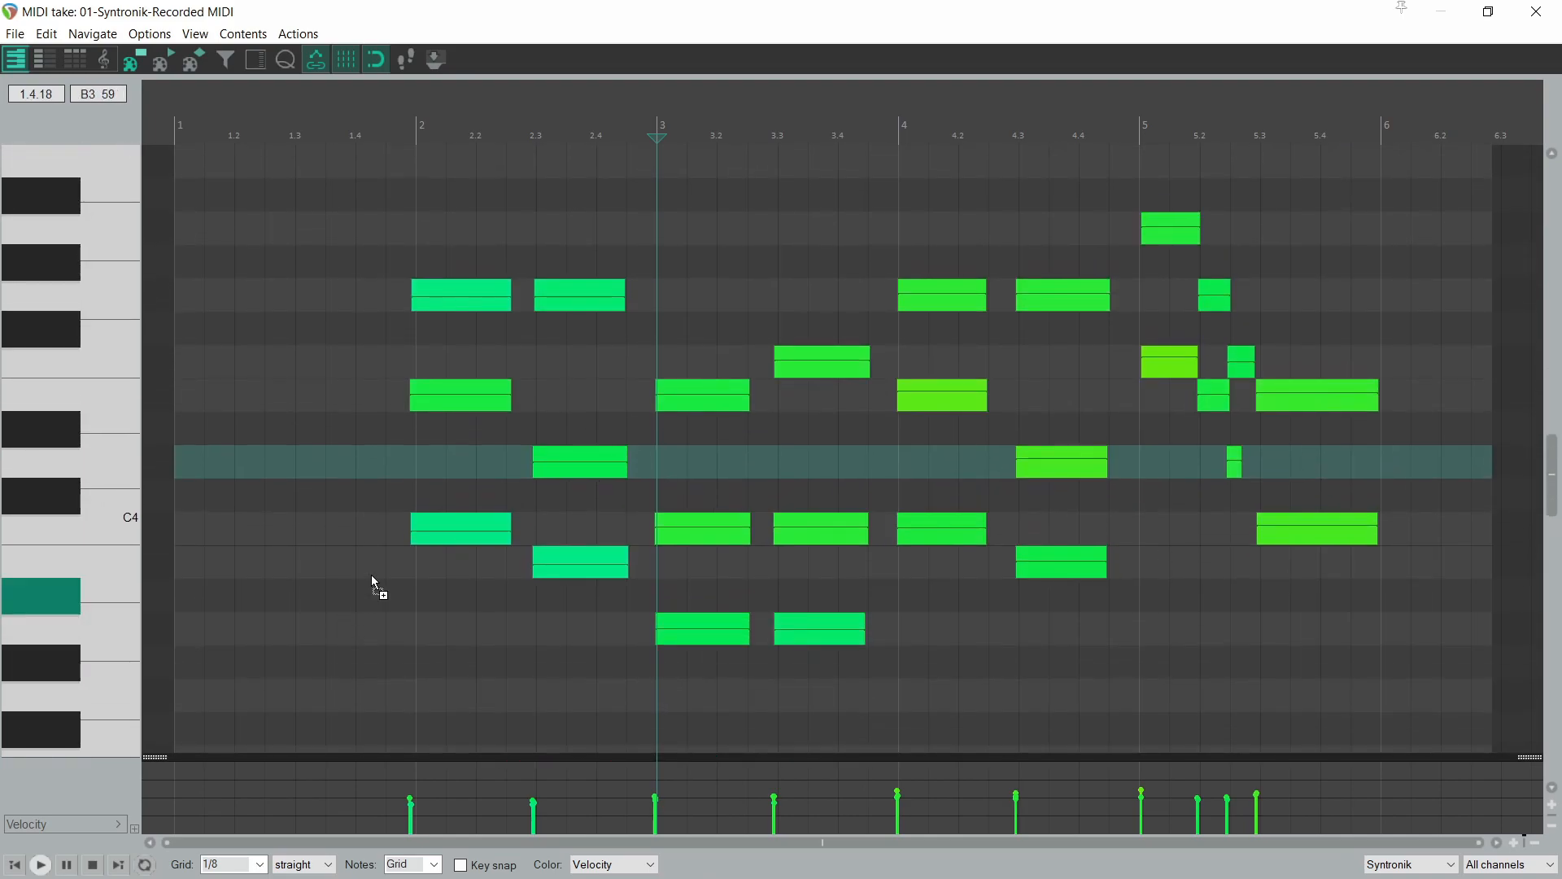
pyautogui.moveTo(623, 295)
pyautogui.mouseDown()
pyautogui.moveTo(735, 294)
pyautogui.moveTo(597, 296)
pyautogui.moveTo(616, 299)
pyautogui.mouseUp()
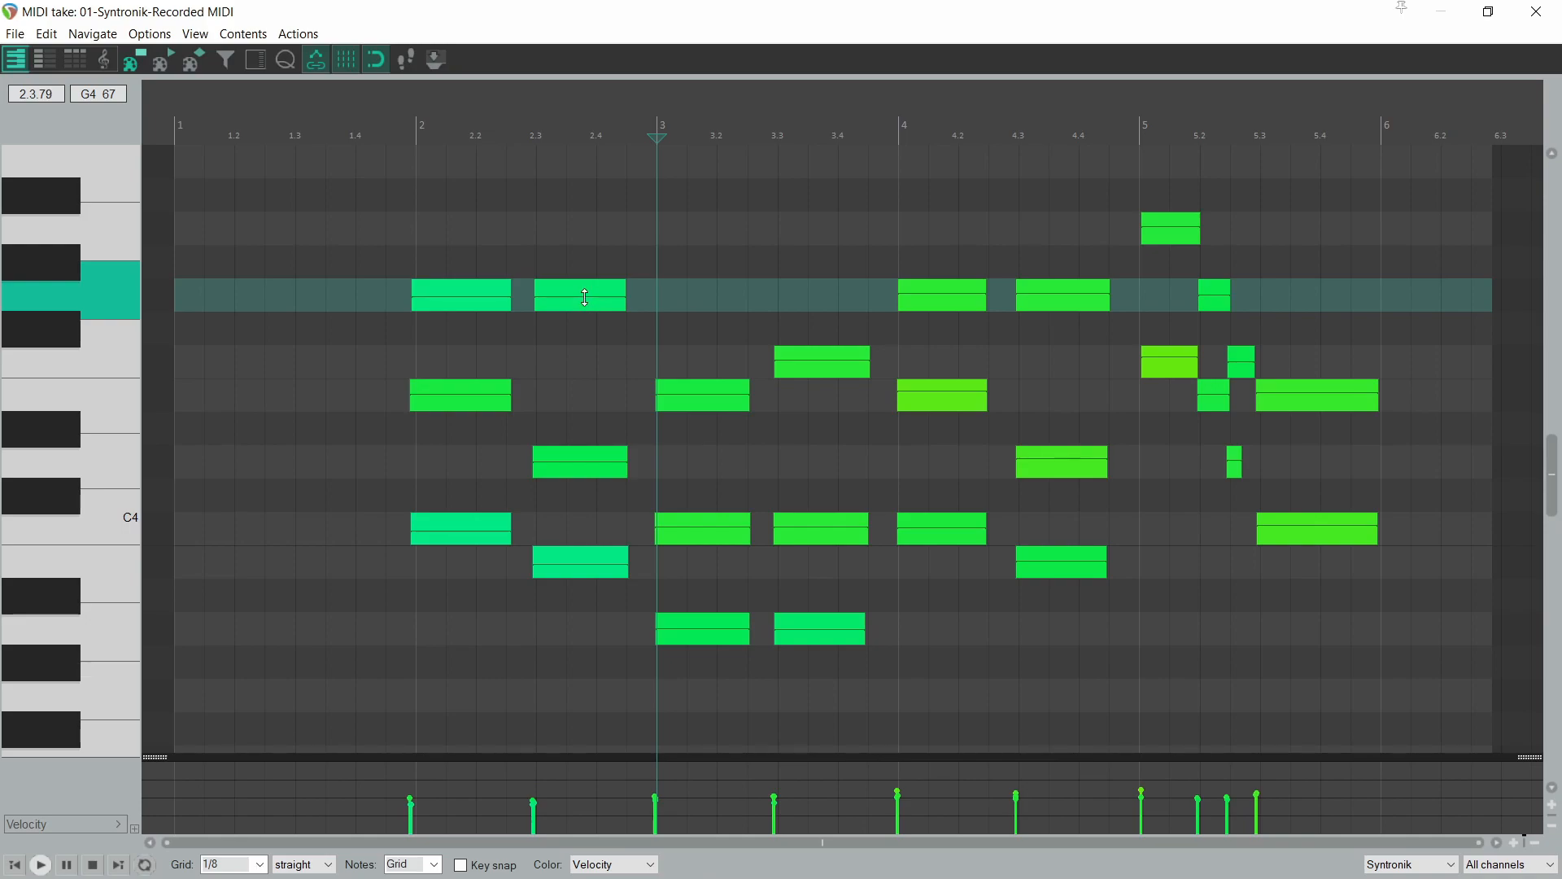
# Lower the velocity of the second G4 note in bar 2, both on the note itself and in the velocity lane.
pyautogui.moveTo(584, 297)
pyautogui.mouseDown()
pyautogui.moveTo(581, 262)
pyautogui.moveTo(587, 318)
pyautogui.mouseUp()
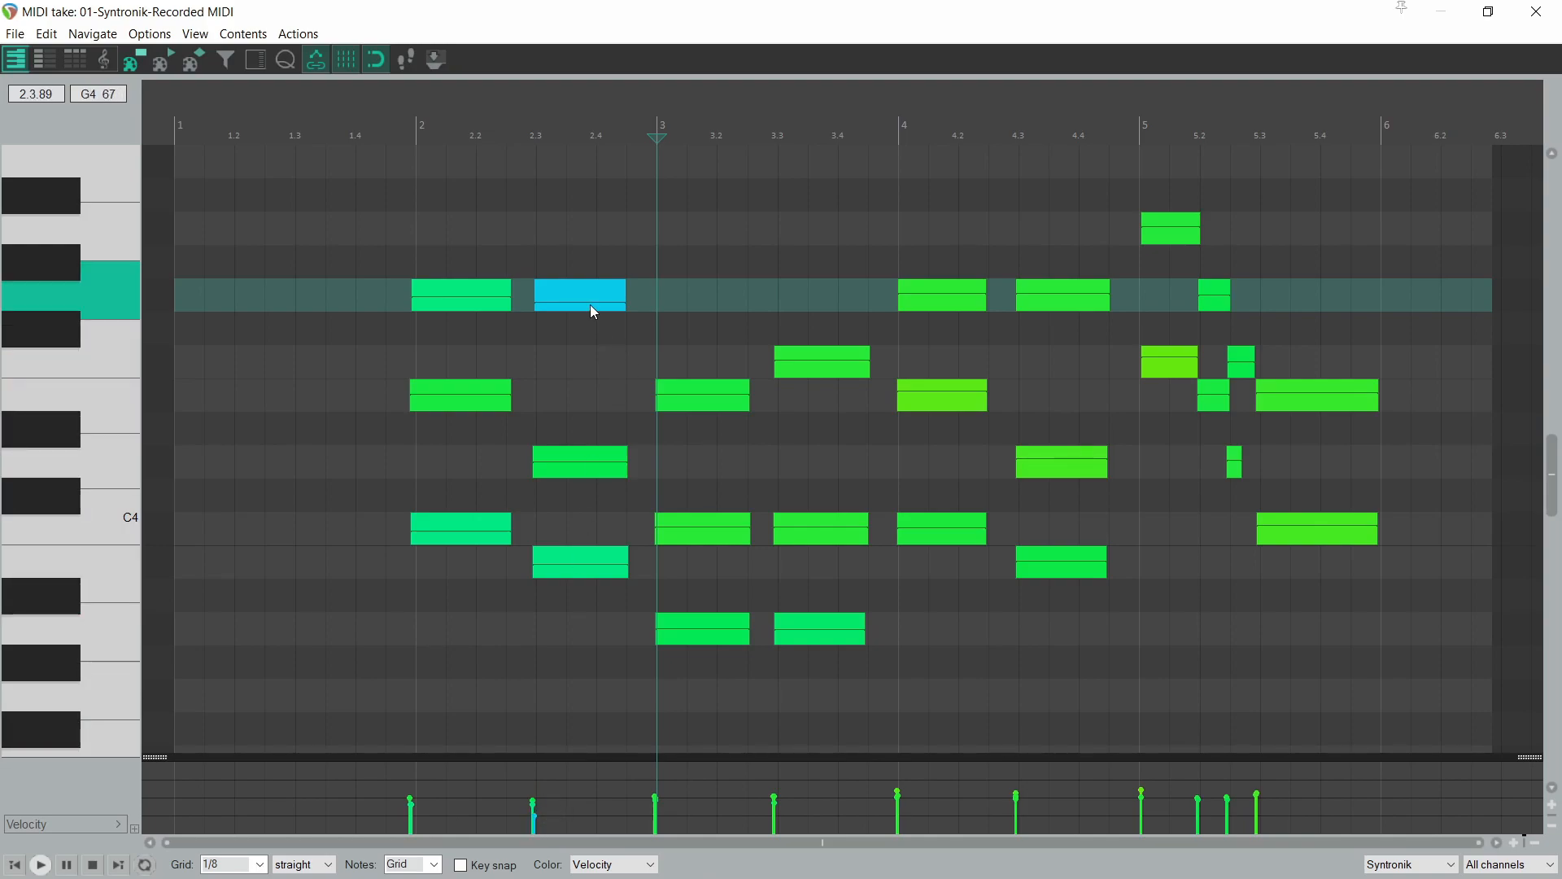
pyautogui.moveTo(591, 303)
pyautogui.mouseDown()
pyautogui.moveTo(596, 245)
pyautogui.moveTo(590, 295)
pyautogui.mouseUp()
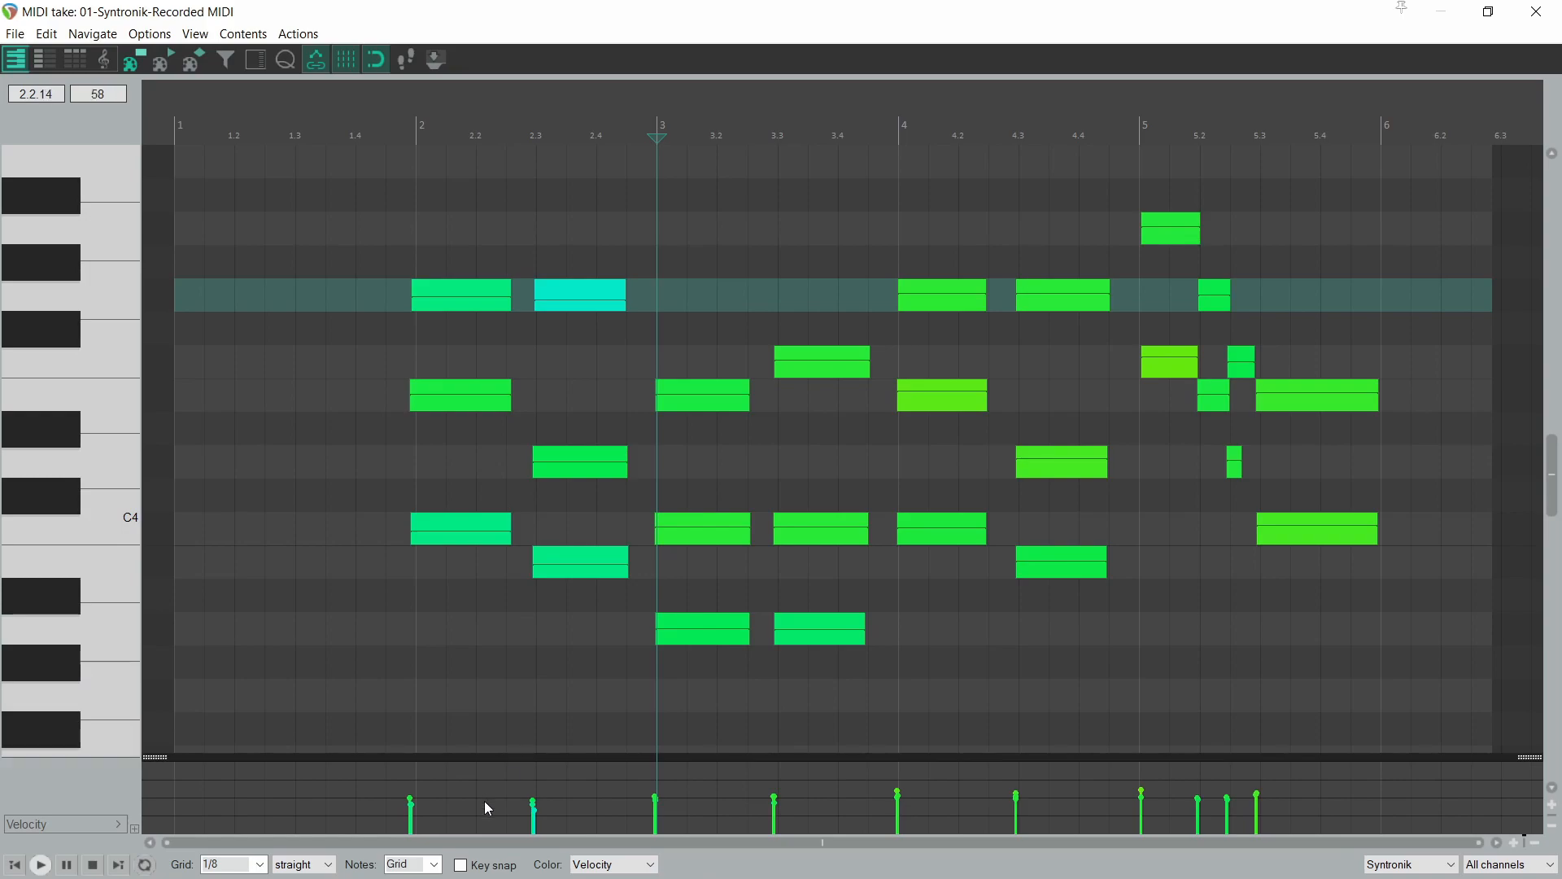
pyautogui.moveTo(534, 804)
pyautogui.mouseDown()
pyautogui.moveTo(534, 761)
pyautogui.moveTo(534, 806)
pyautogui.mouseUp()
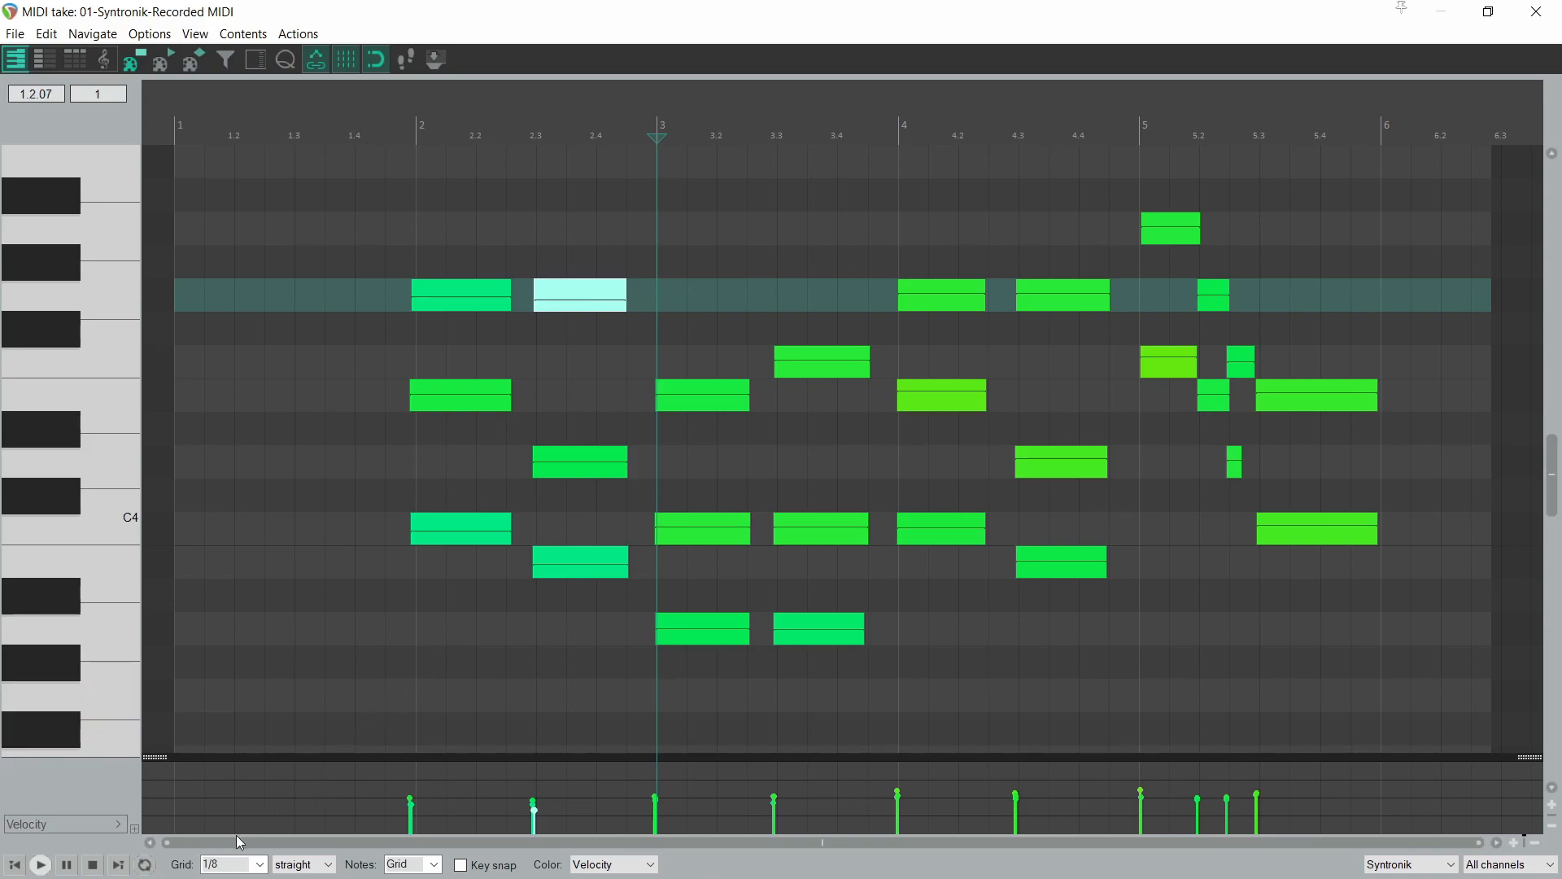
# Set the note grid to 1/4 and place the edit cursor at the starts of bars 2, 3 and 4 to check chord timing.
pyautogui.click(259, 865)
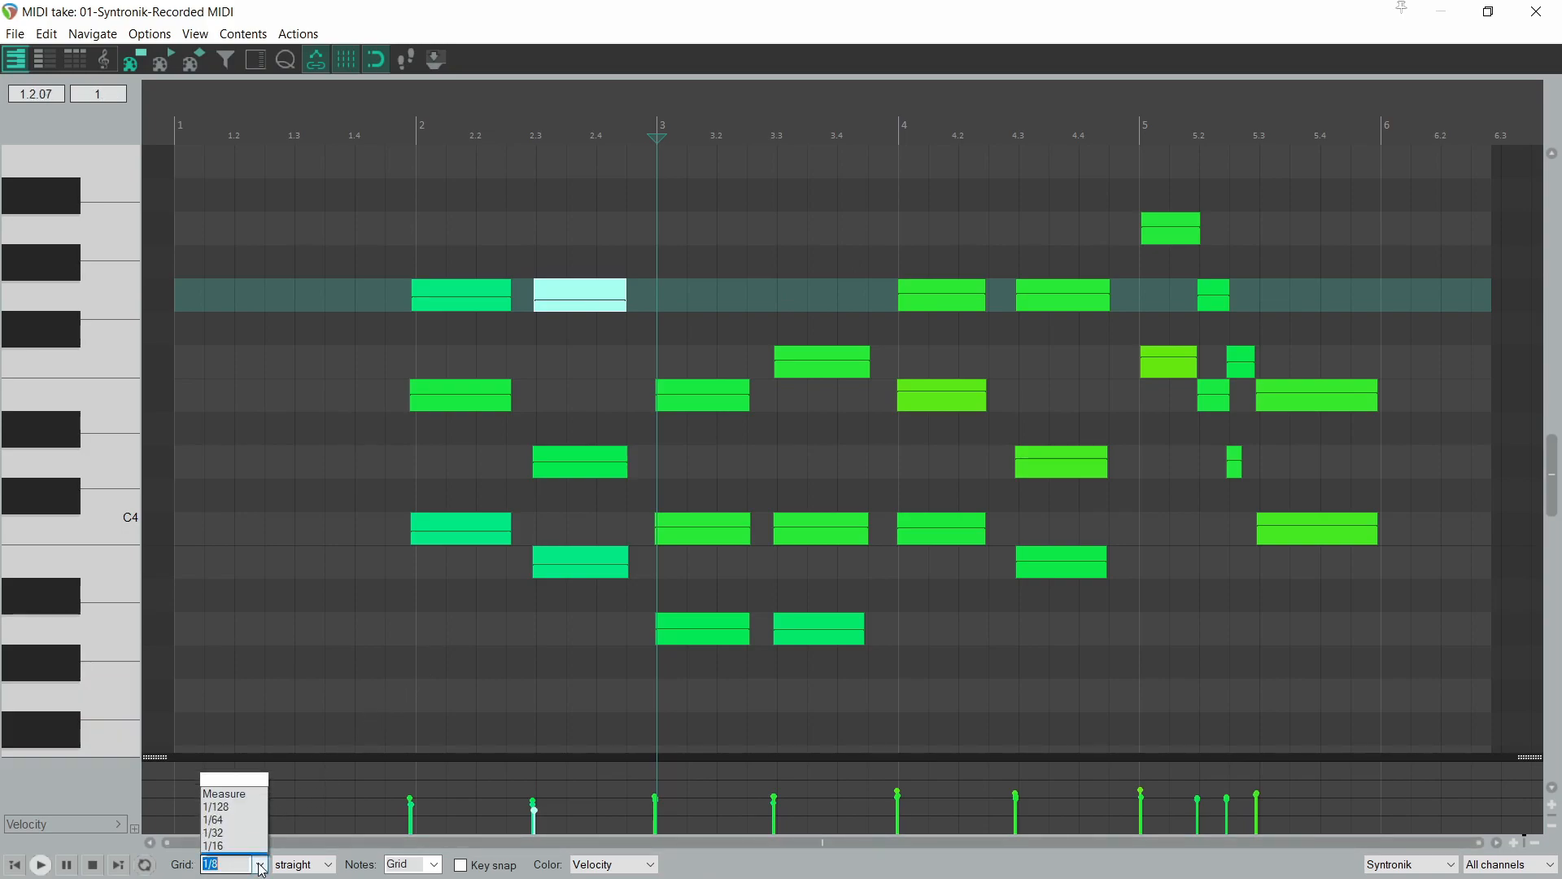
pyautogui.click(216, 795)
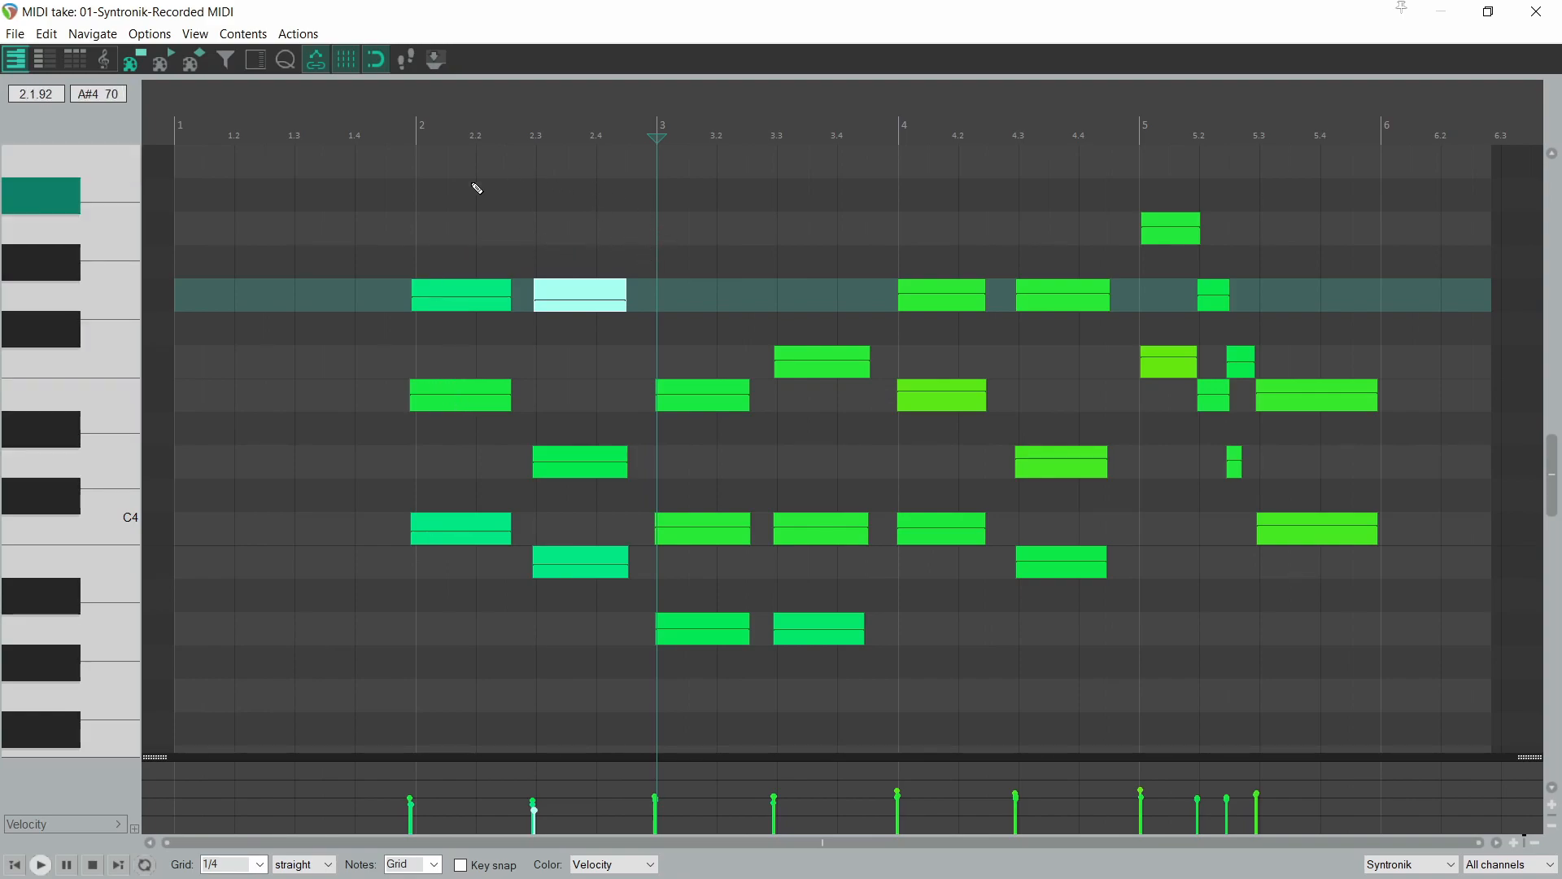
pyautogui.click(413, 140)
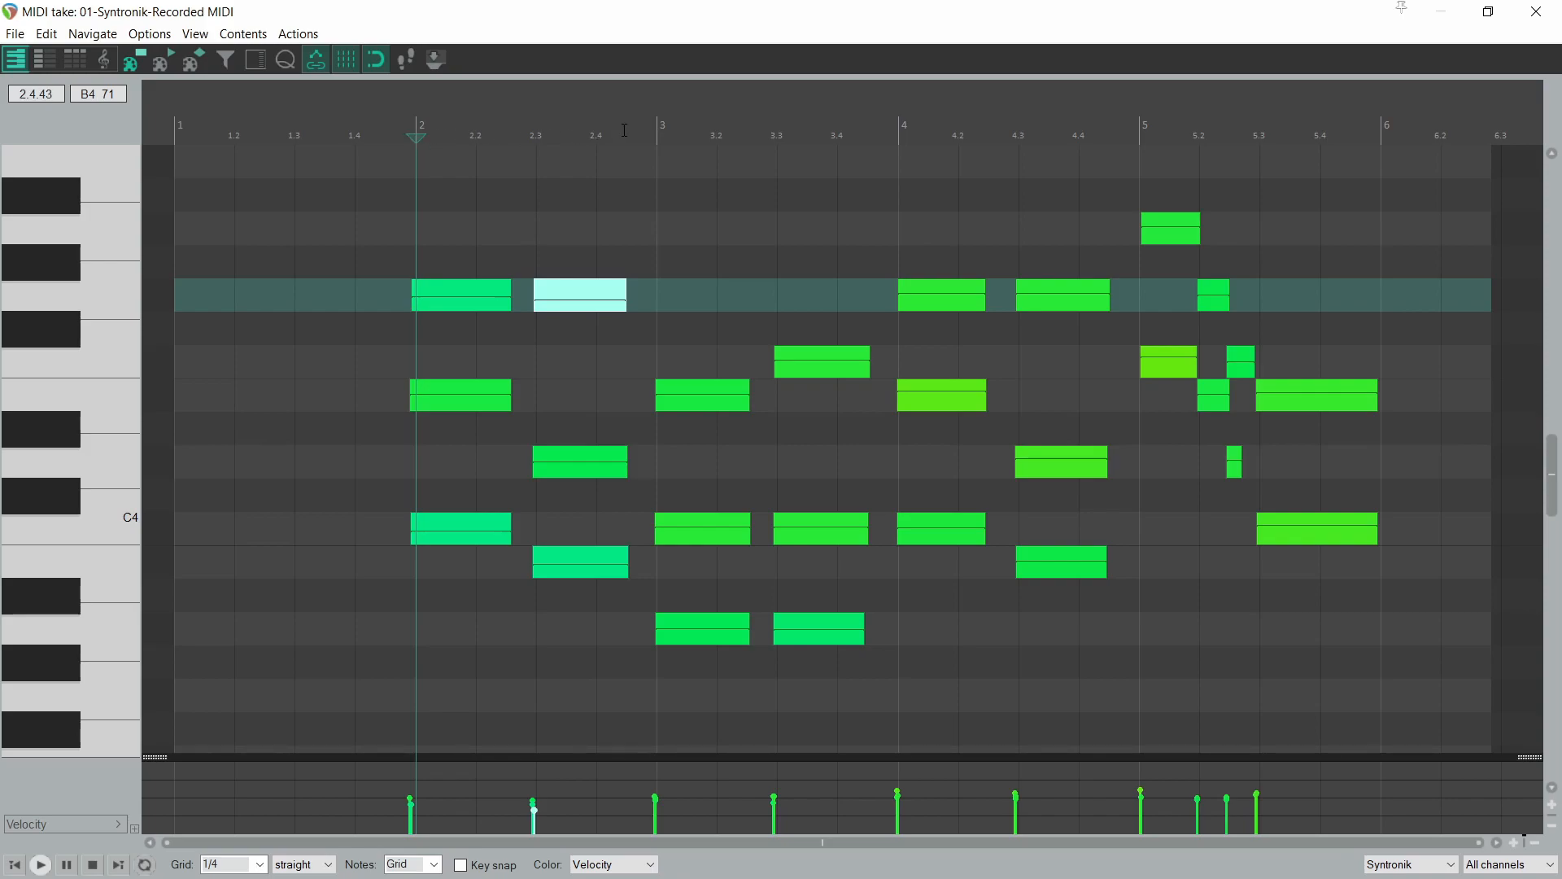
pyautogui.click(656, 136)
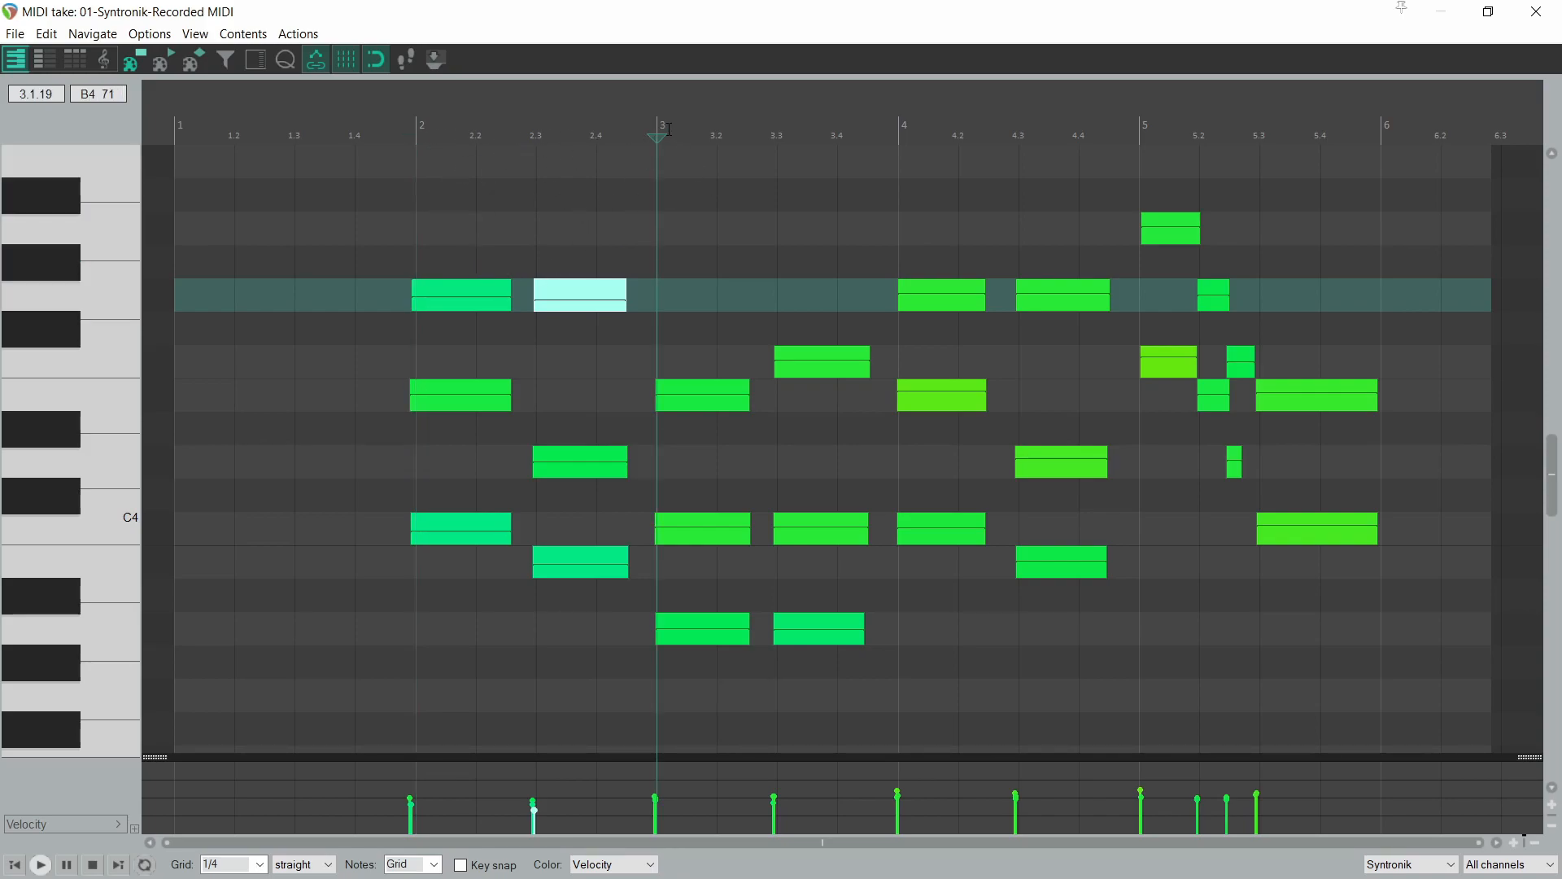
pyautogui.click(901, 165)
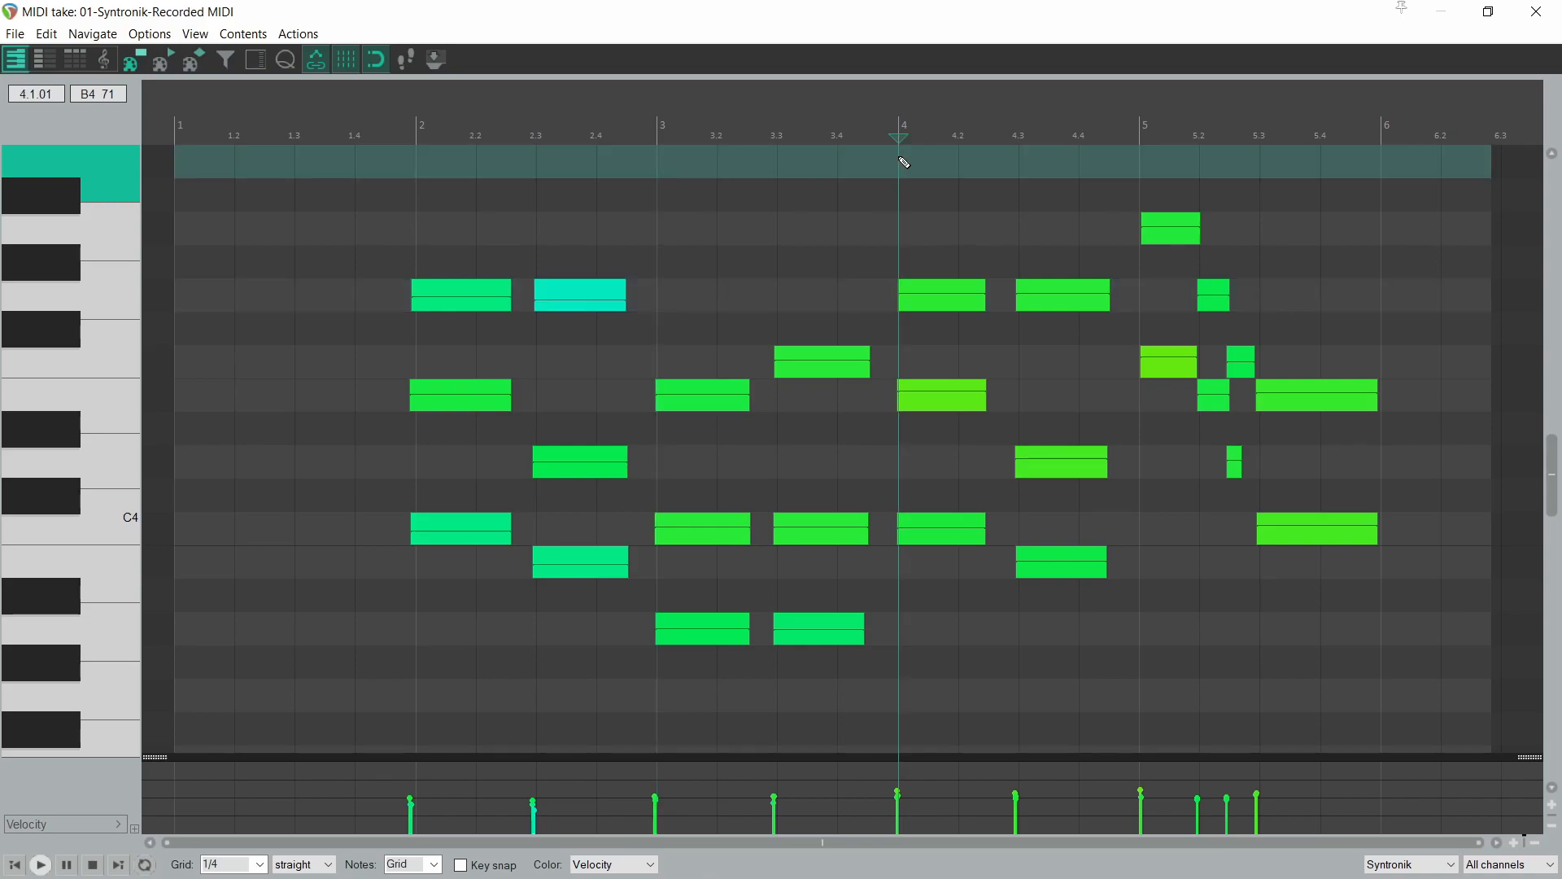
pyautogui.click(129, 504)
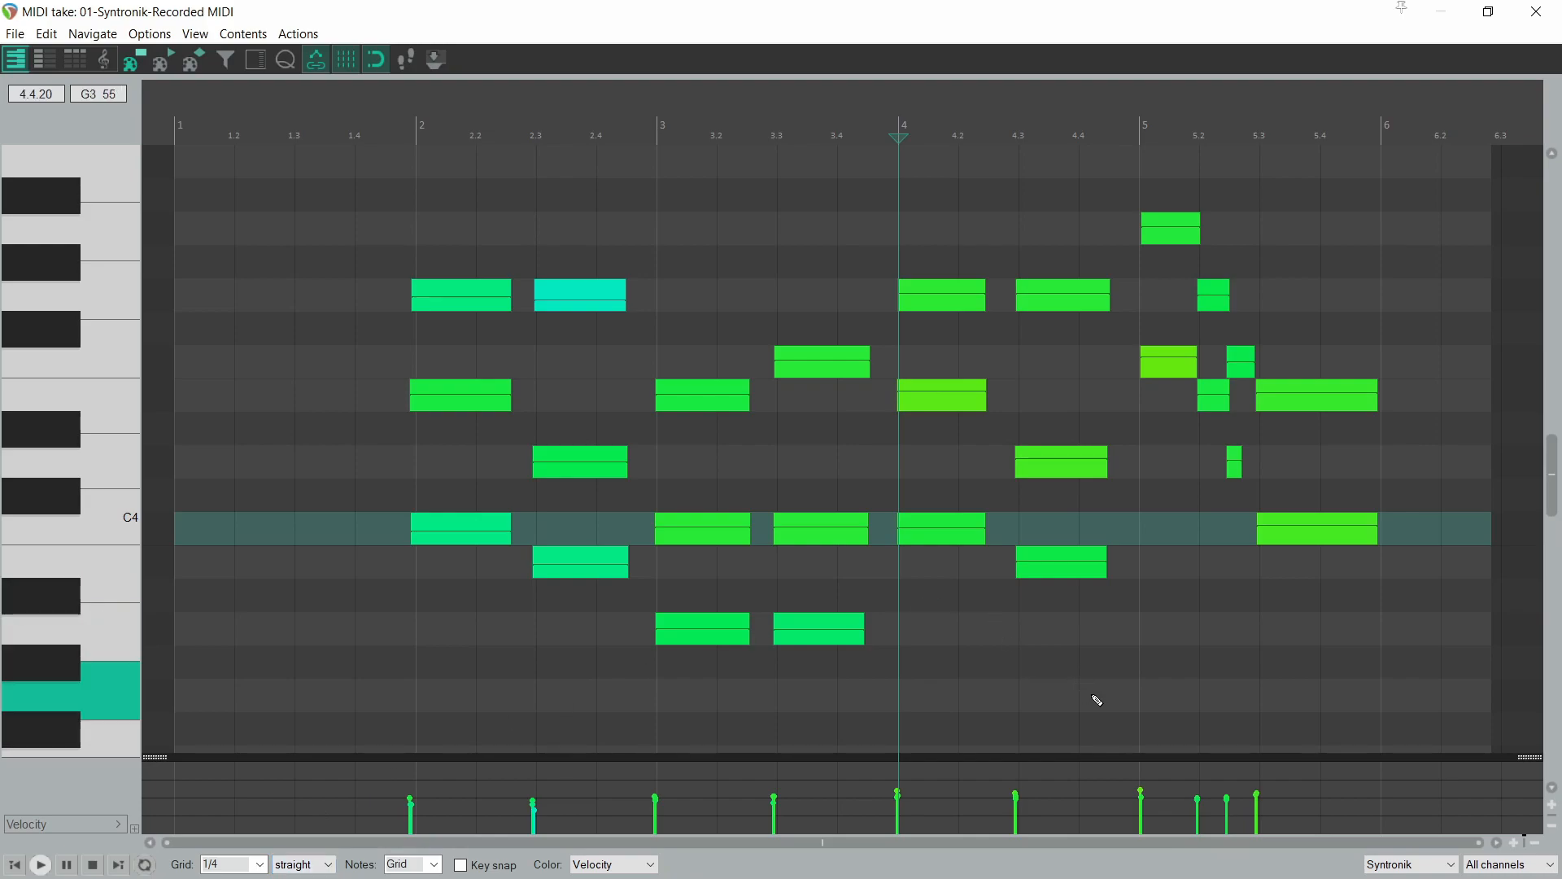
# Select all notes in bars 2 to 4 and set up quantizing for selected notes using the grid.
pyautogui.moveTo(1094, 694)
pyautogui.mouseDown()
pyautogui.moveTo(914, 349)
pyautogui.moveTo(639, 291)
pyautogui.moveTo(486, 283)
pyautogui.moveTo(437, 236)
pyautogui.mouseUp()
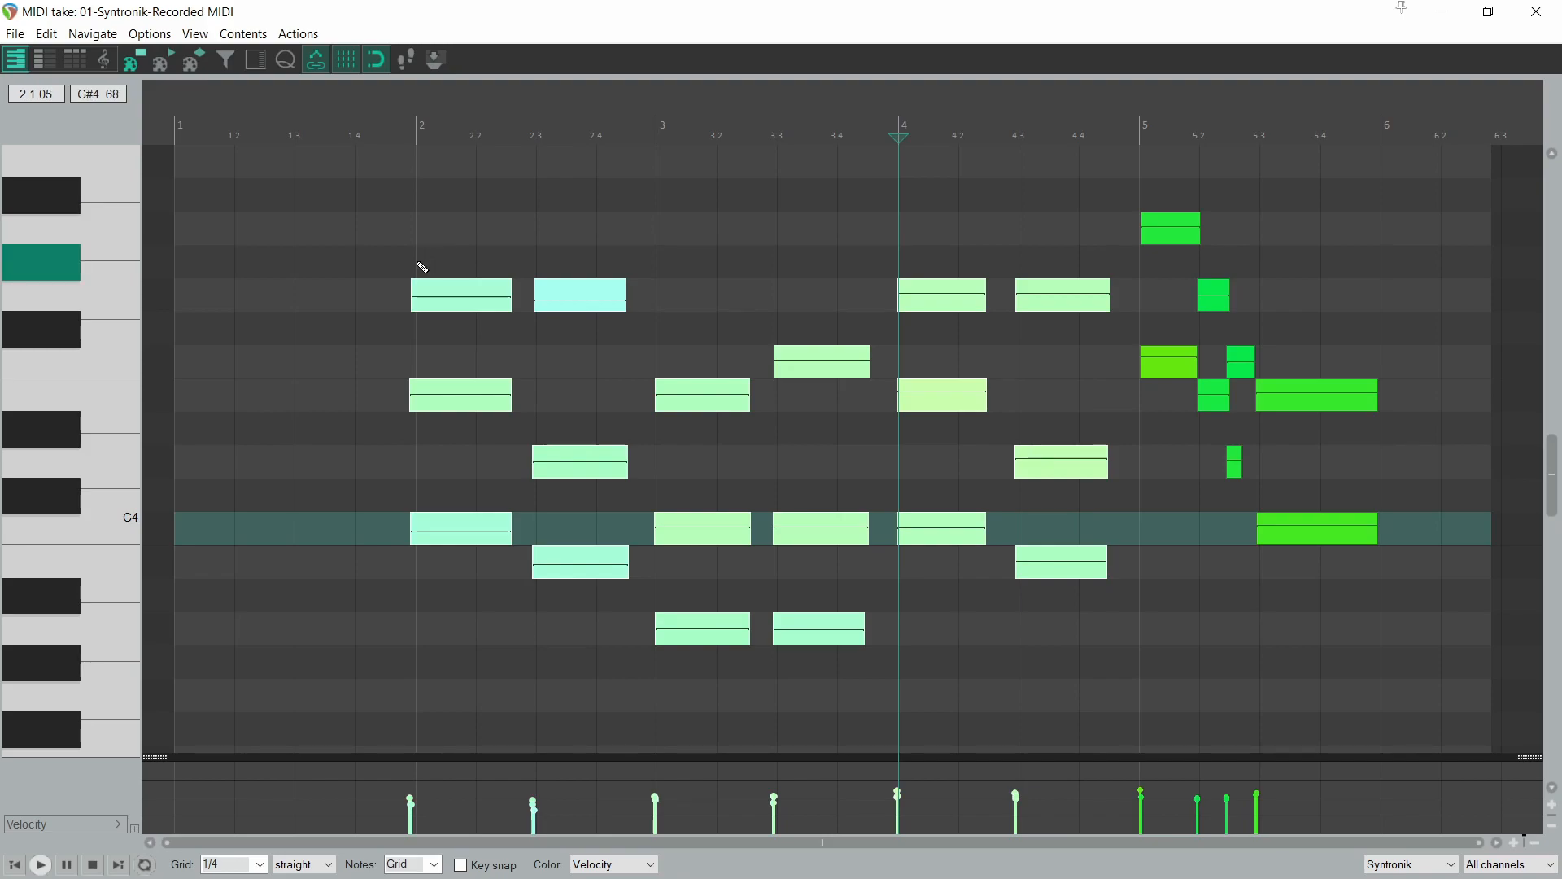
pyautogui.click(290, 90)
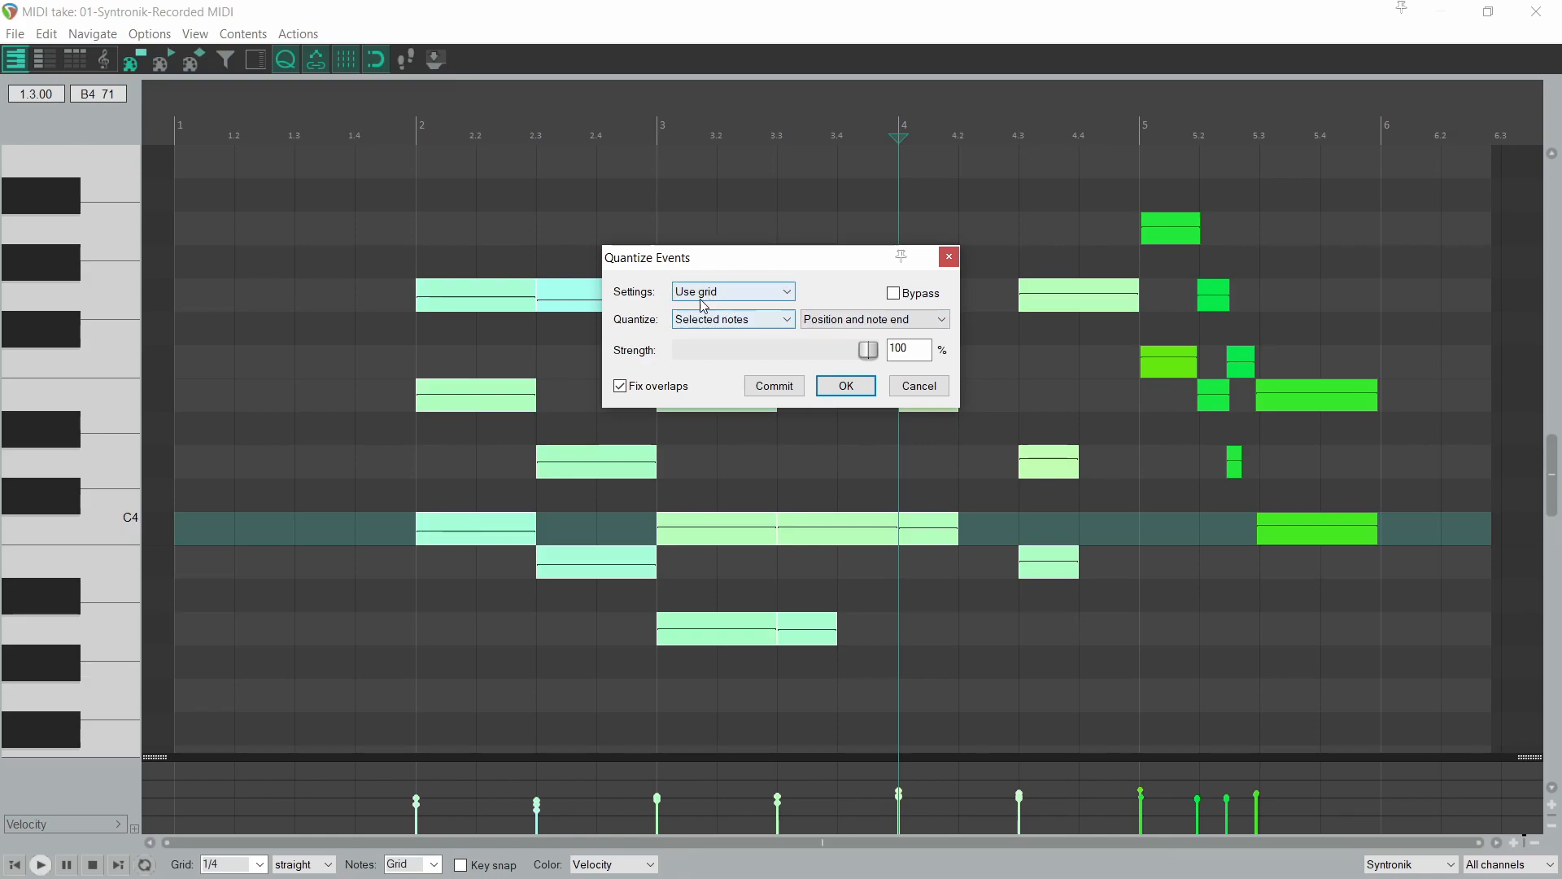
pyautogui.click(750, 295)
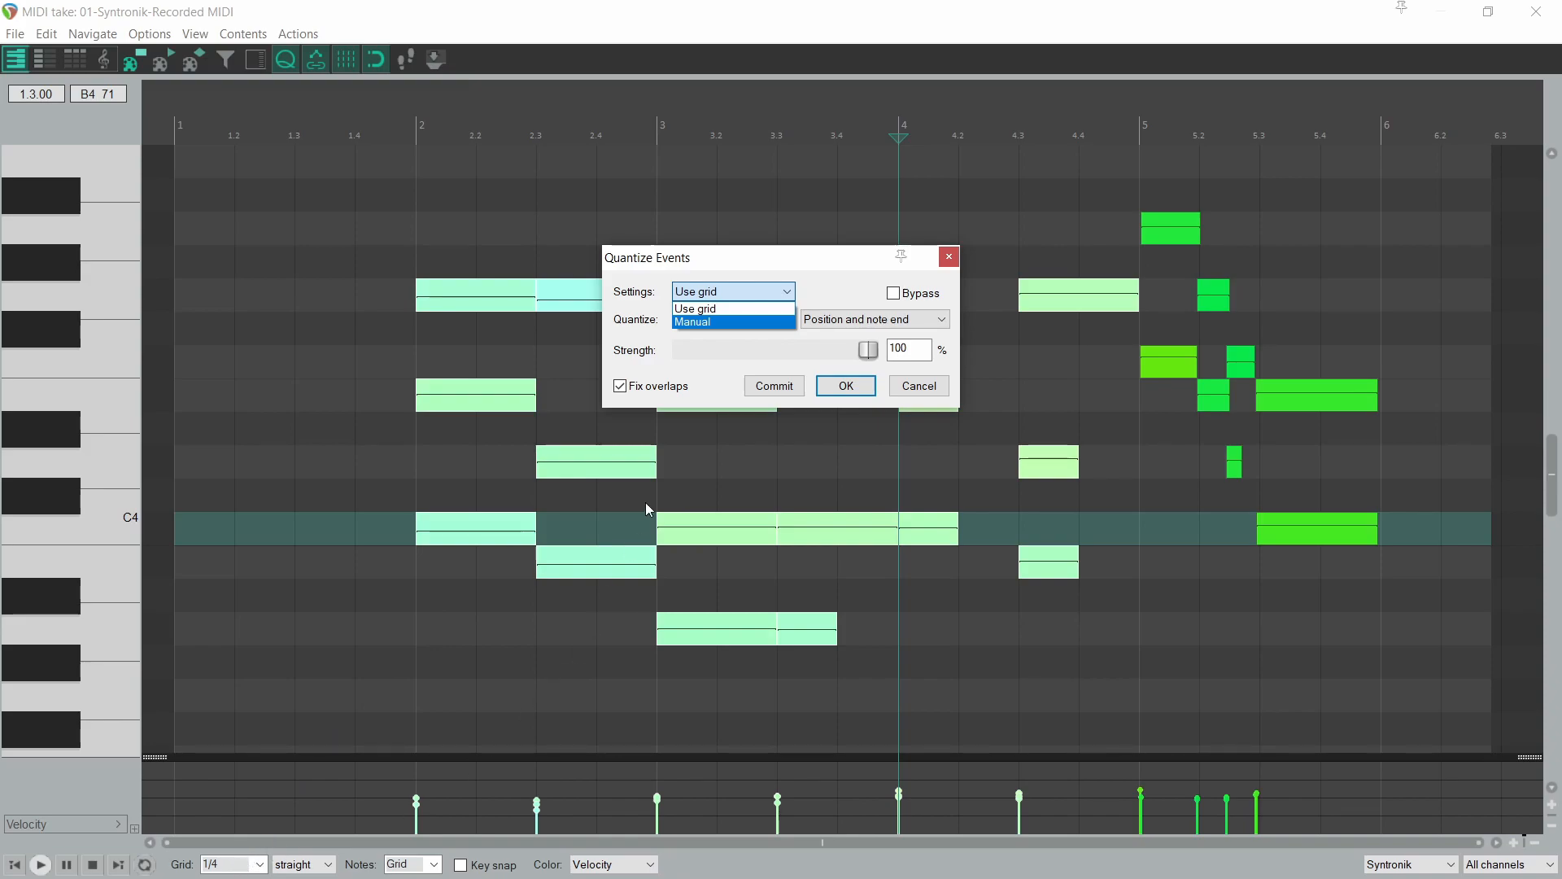
pyautogui.click(716, 312)
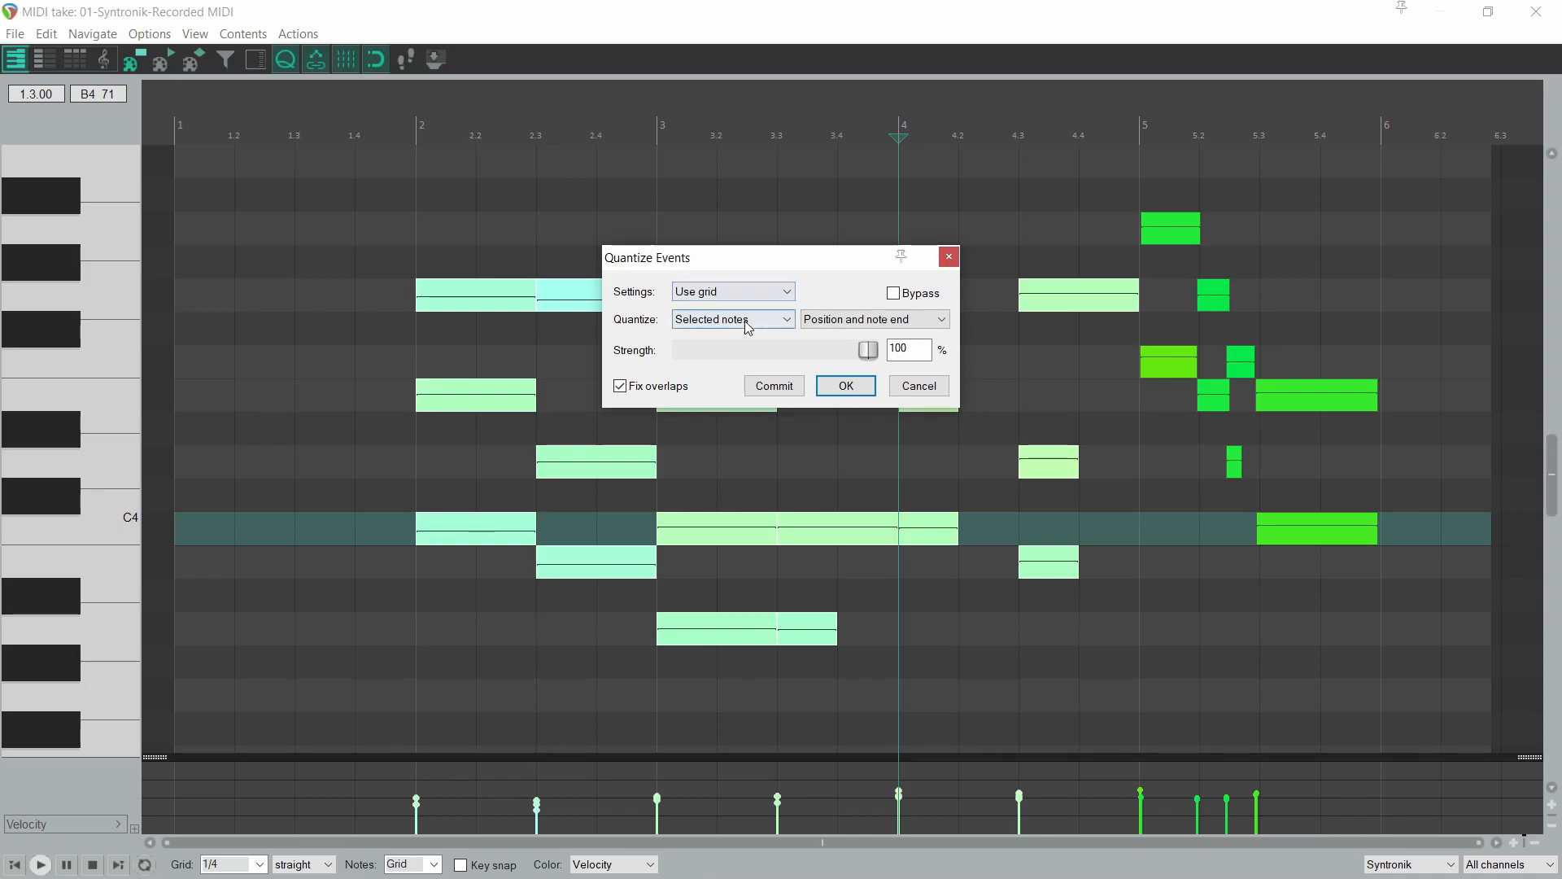
pyautogui.click(747, 322)
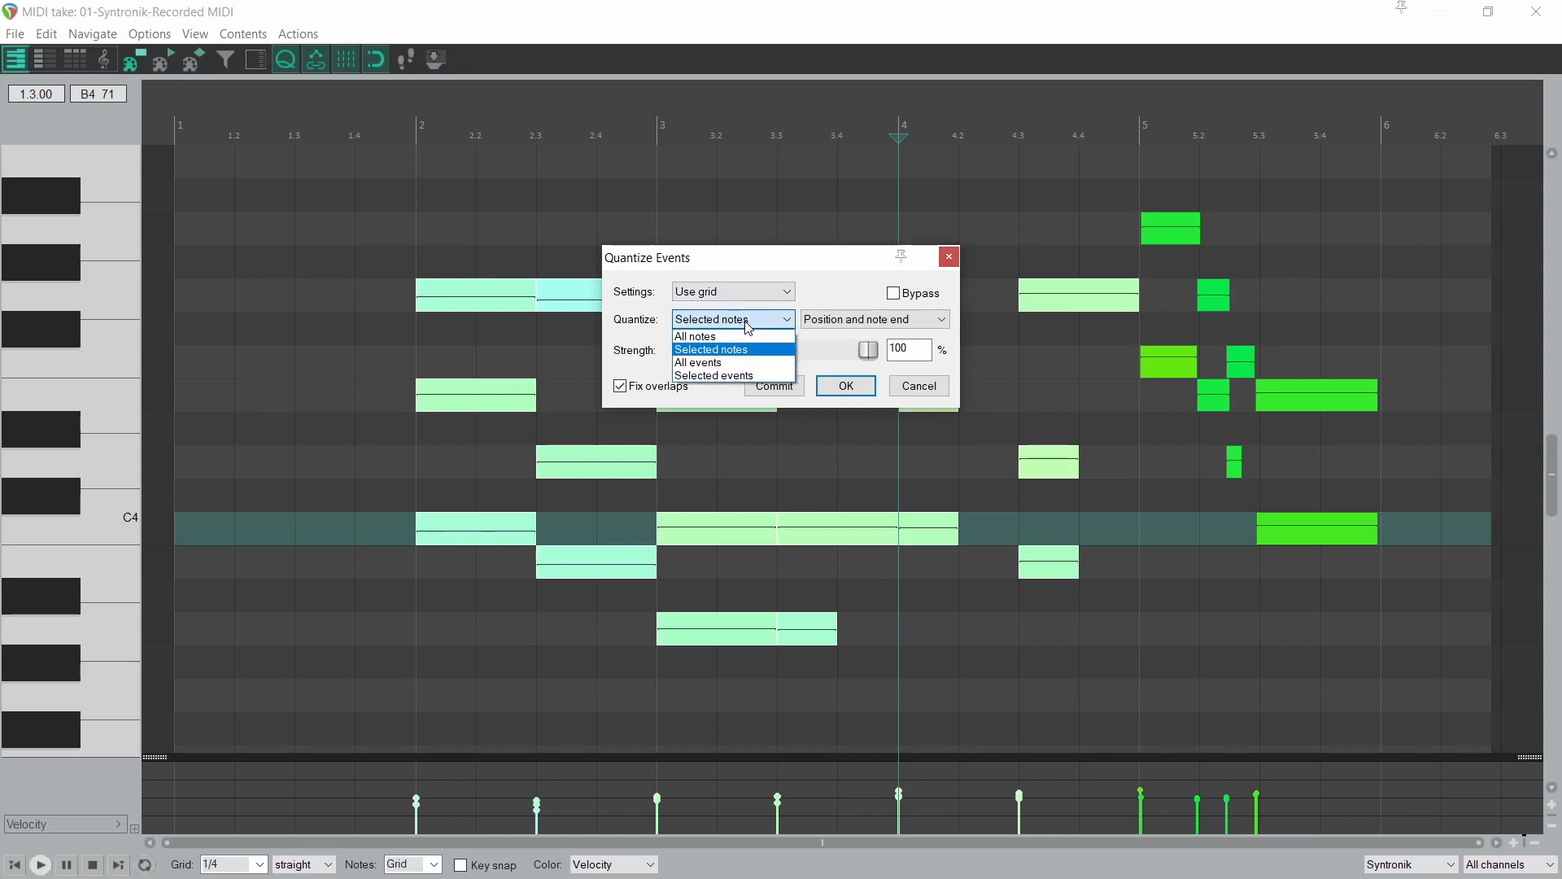
pyautogui.click(715, 355)
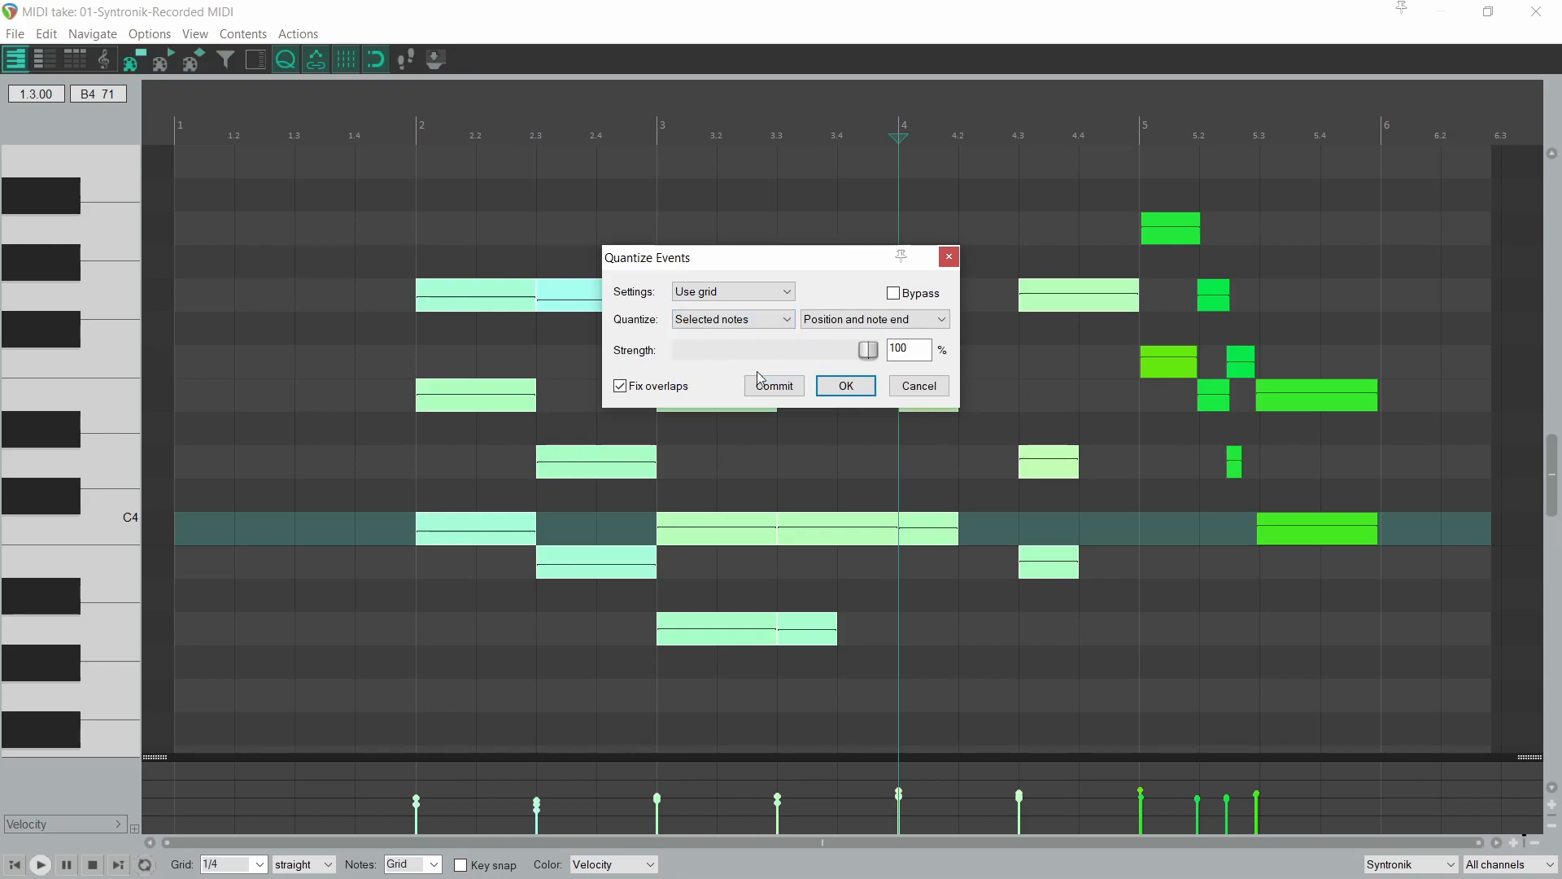
# Preview quantizing only the note positions and compare it with the bypassed original timing.
pyautogui.click(890, 319)
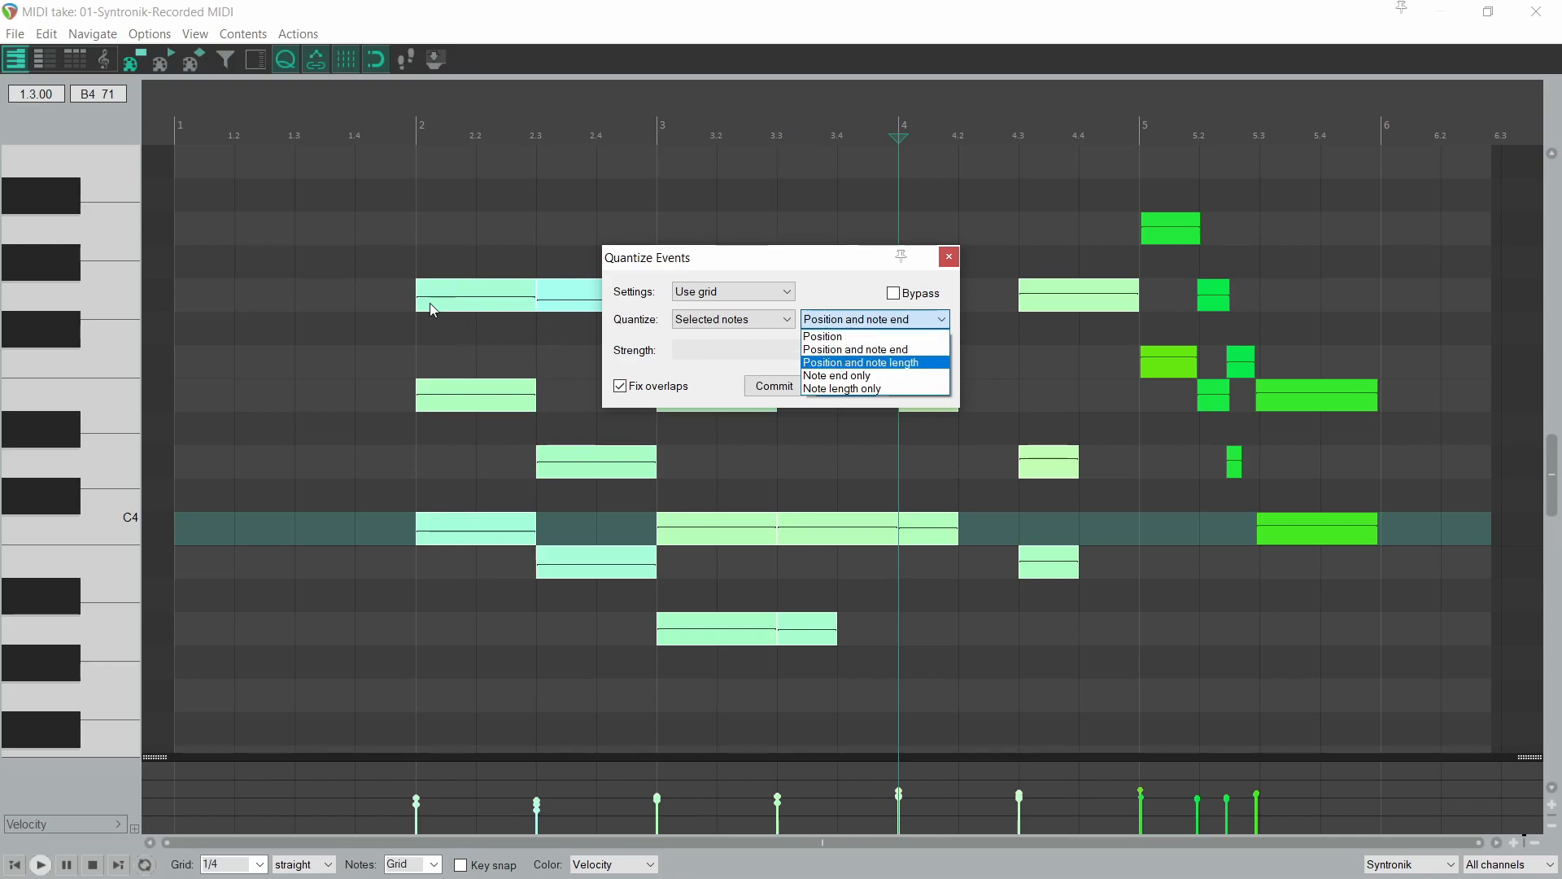
pyautogui.click(828, 338)
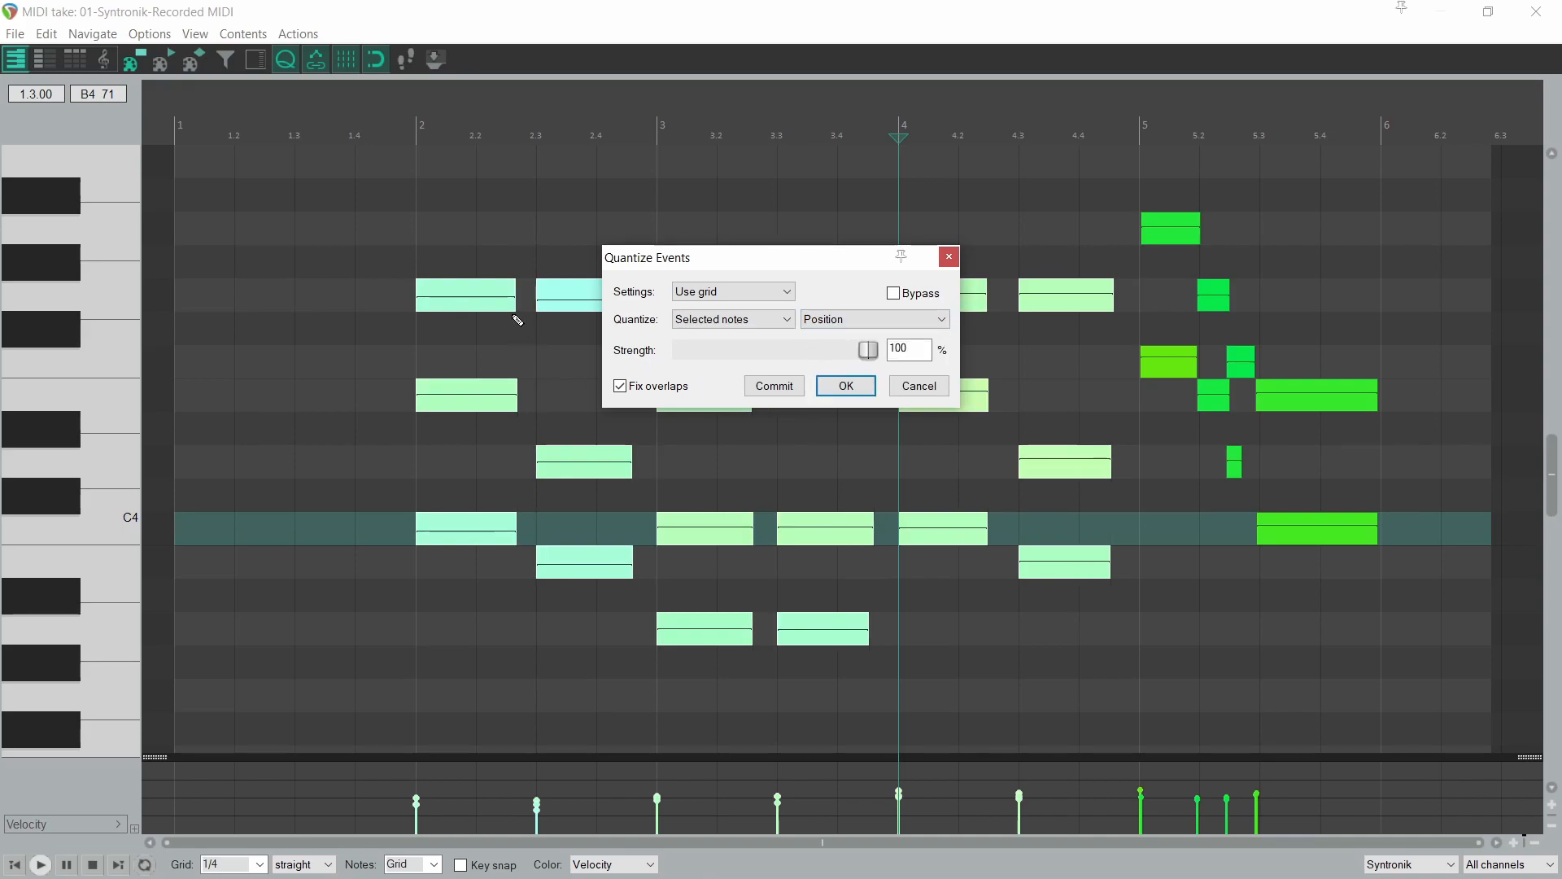
pyautogui.click(895, 293)
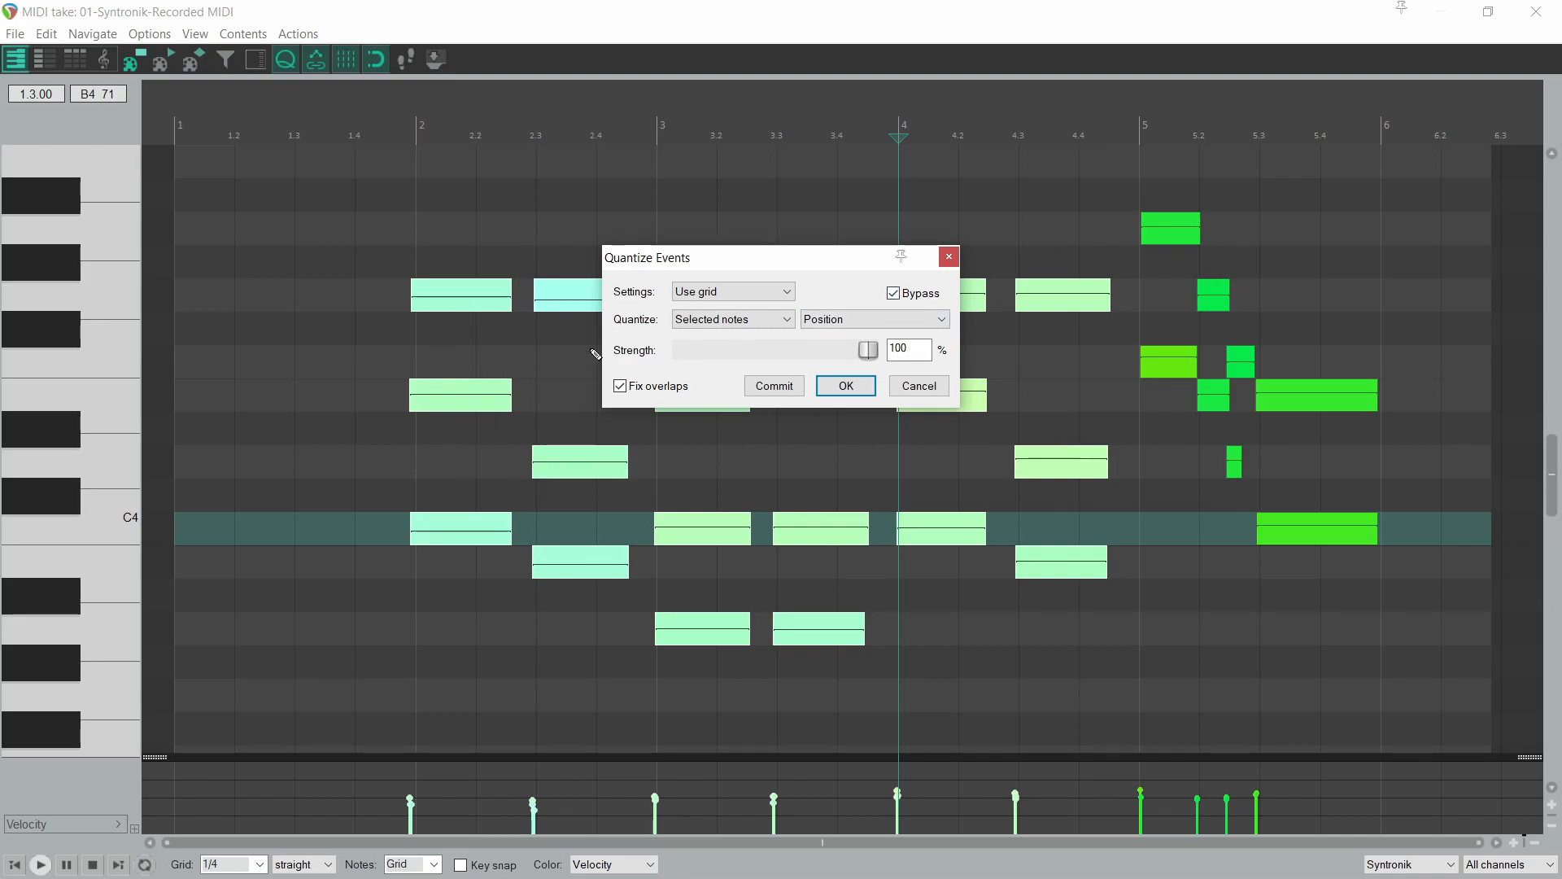
pyautogui.click(893, 293)
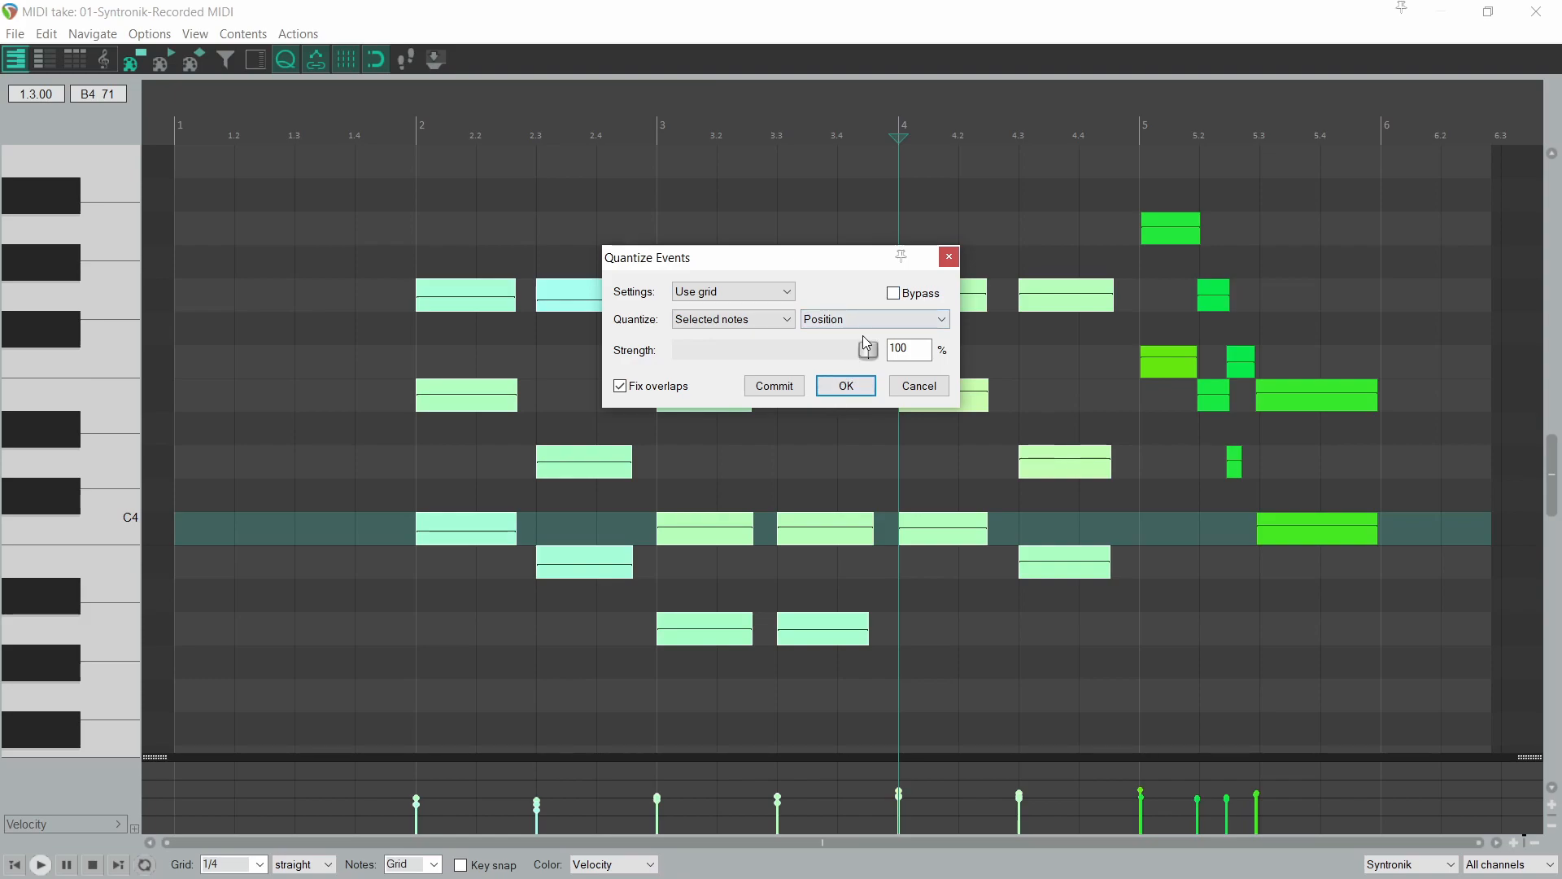
# Quantize both position and note end of the selected notes at 100% strength.
pyautogui.click(867, 324)
pyautogui.click(856, 349)
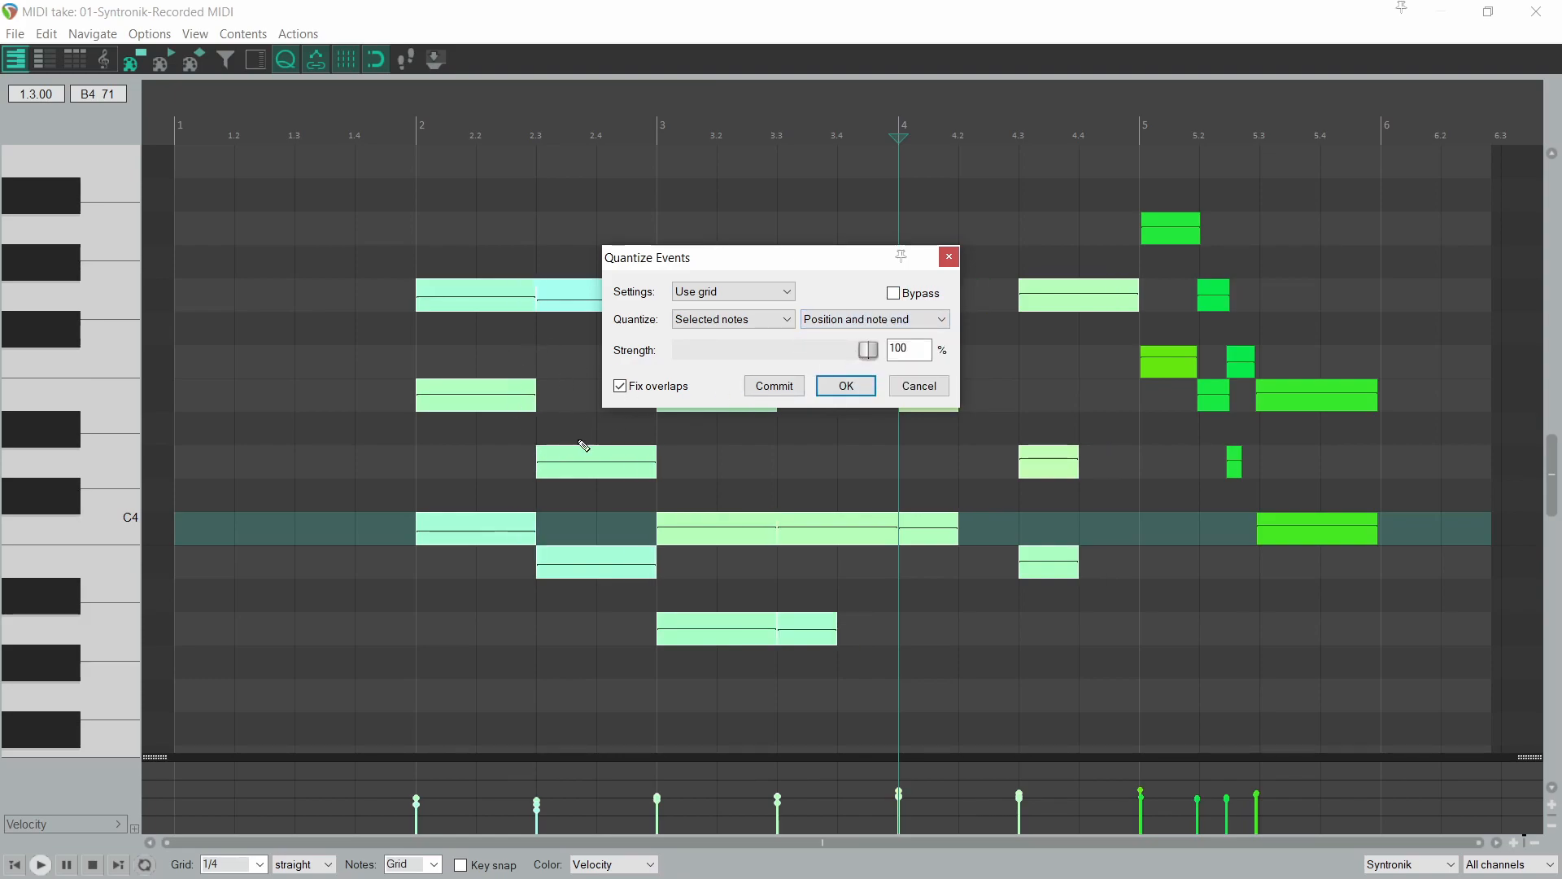
pyautogui.click(847, 389)
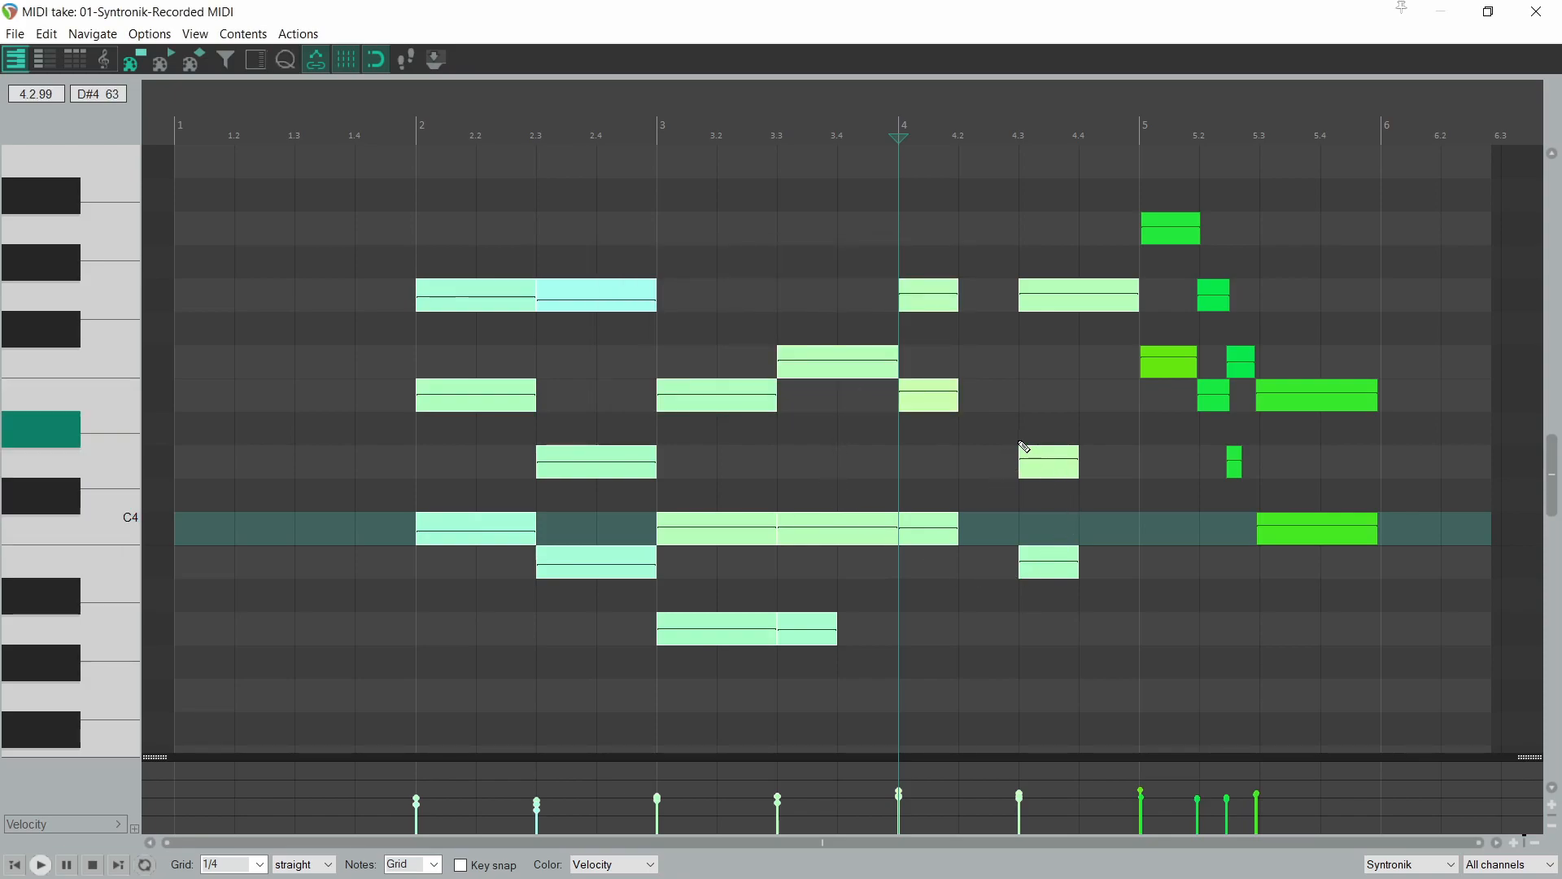
# Select the G4 and E4 notes at the start of bar 4, try resizing them freely with snapping off, and turn snapping back on.
pyautogui.moveTo(987, 276); pyautogui.dragTo(1002, 407)
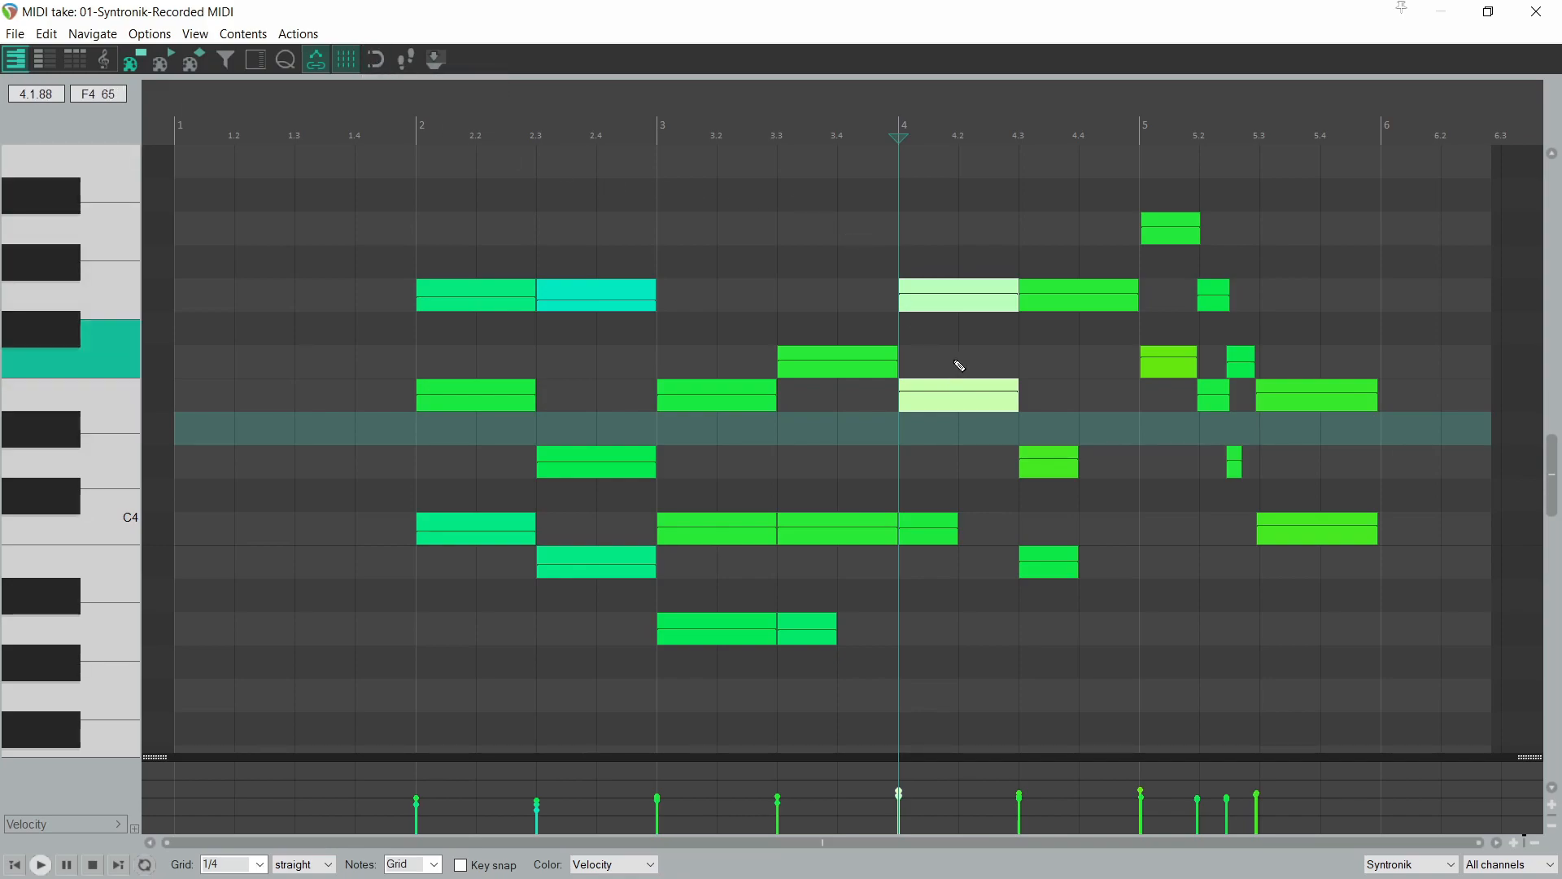
pyautogui.moveTo(1014, 297); pyautogui.dragTo(980, 302)
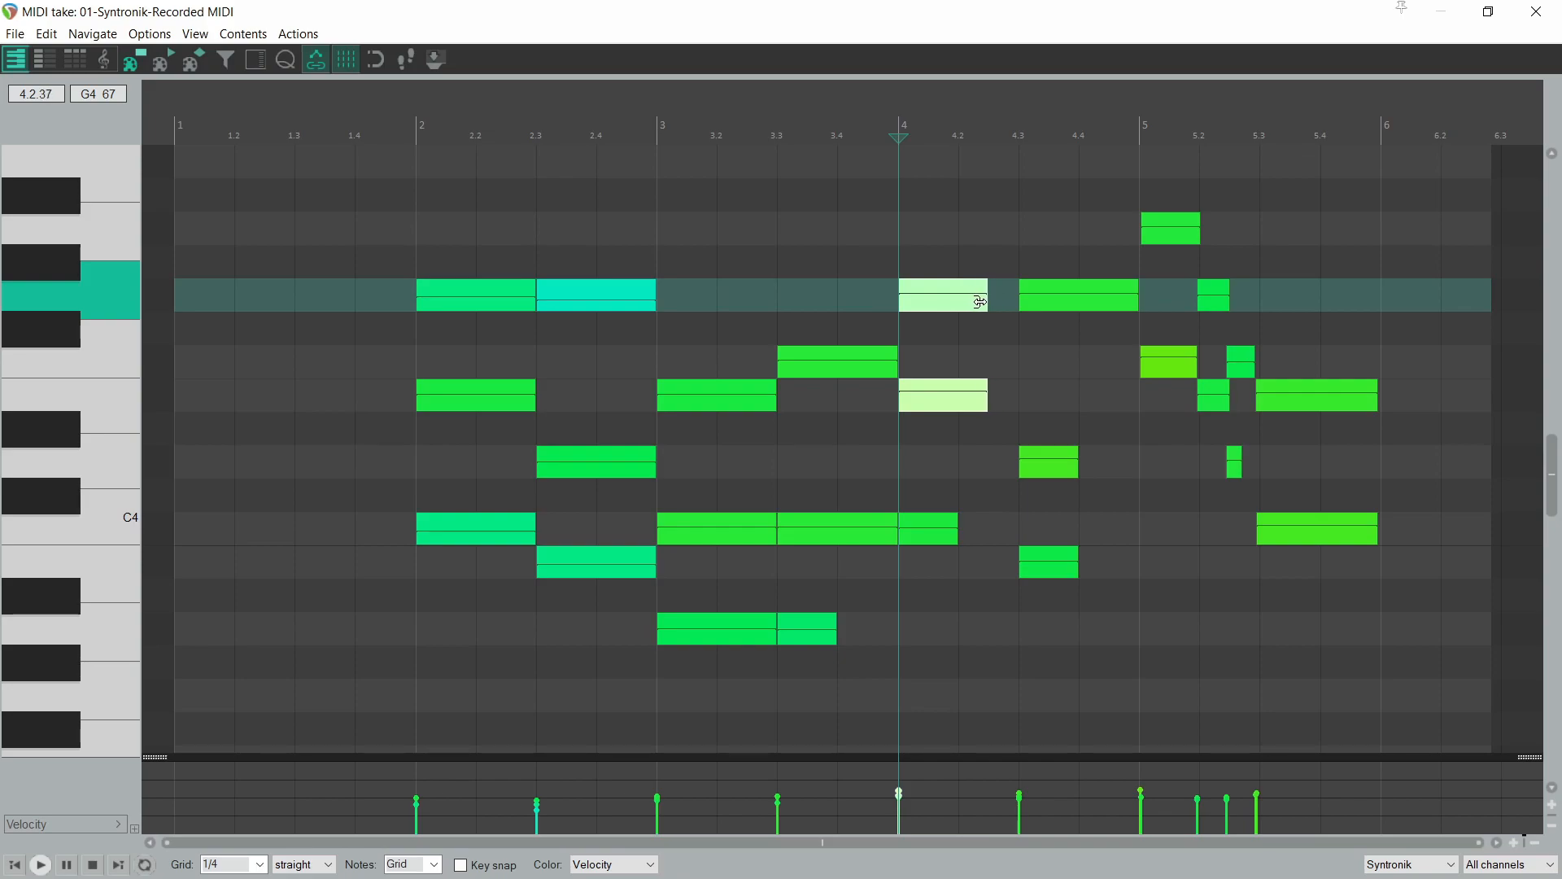
pyautogui.moveTo(979, 302)
pyautogui.mouseDown()
pyautogui.moveTo(1000, 301)
pyautogui.moveTo(965, 304)
pyautogui.moveTo(992, 307)
pyautogui.mouseUp()
pyautogui.click(377, 61)
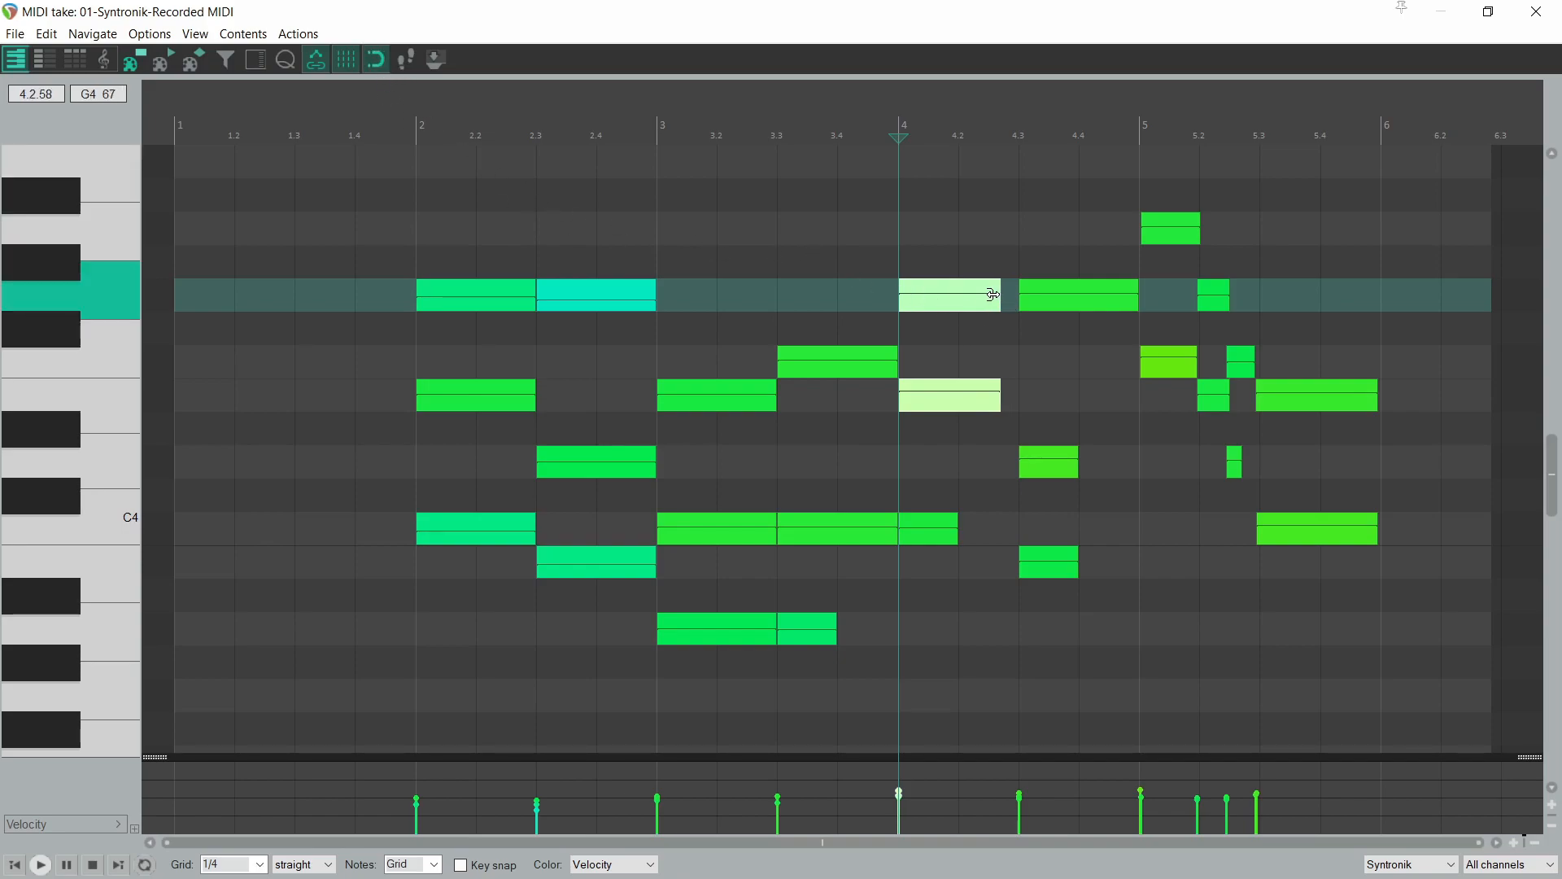
# Extend the selected G4 and E4 notes to beat 4.3, and the D4 and B3 notes starting there to the start of bar 5.
pyautogui.moveTo(992, 294); pyautogui.dragTo(1002, 294)
pyautogui.moveTo(1103, 435); pyautogui.dragTo(1057, 574)
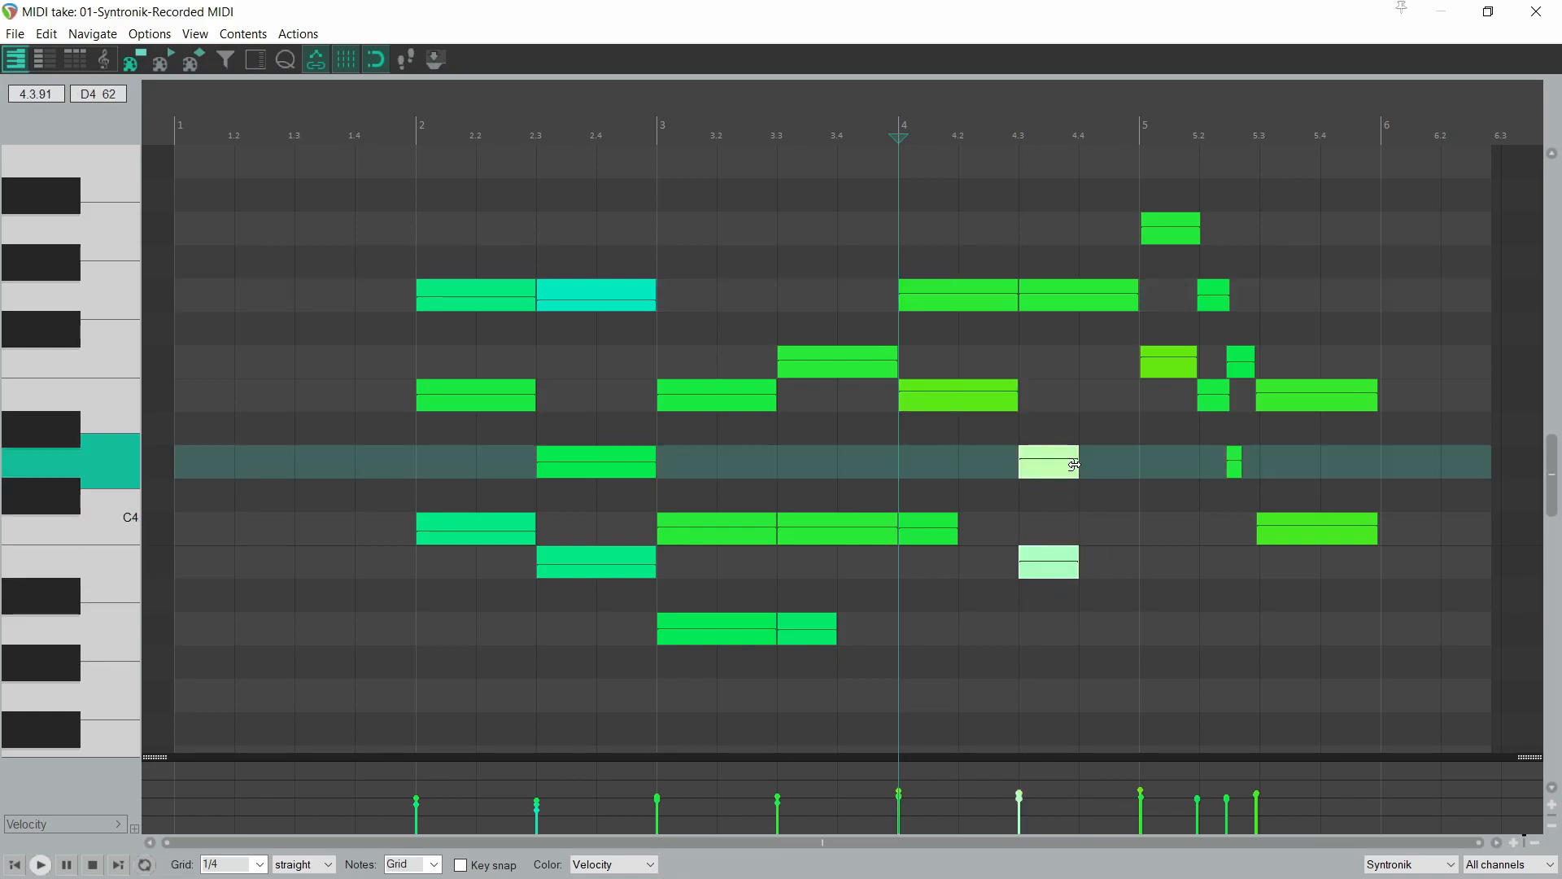
pyautogui.moveTo(1073, 464); pyautogui.dragTo(1115, 464)
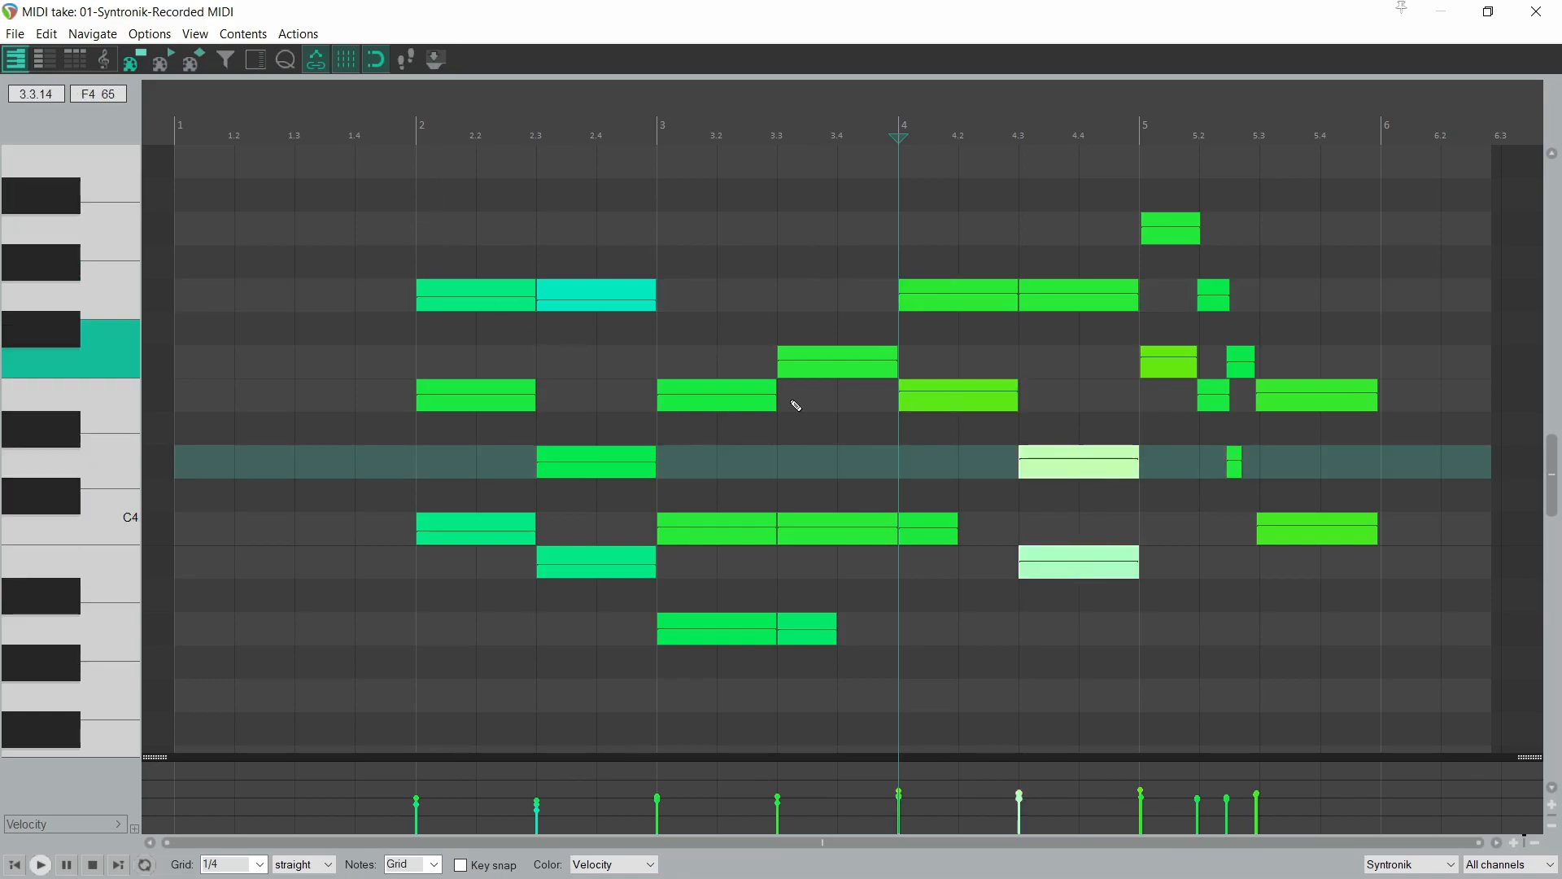
# Play the quantized notes from bar 2 and extend the C4 note at the start of bar 4 to beat 4.3.
pyautogui.click(415, 124)
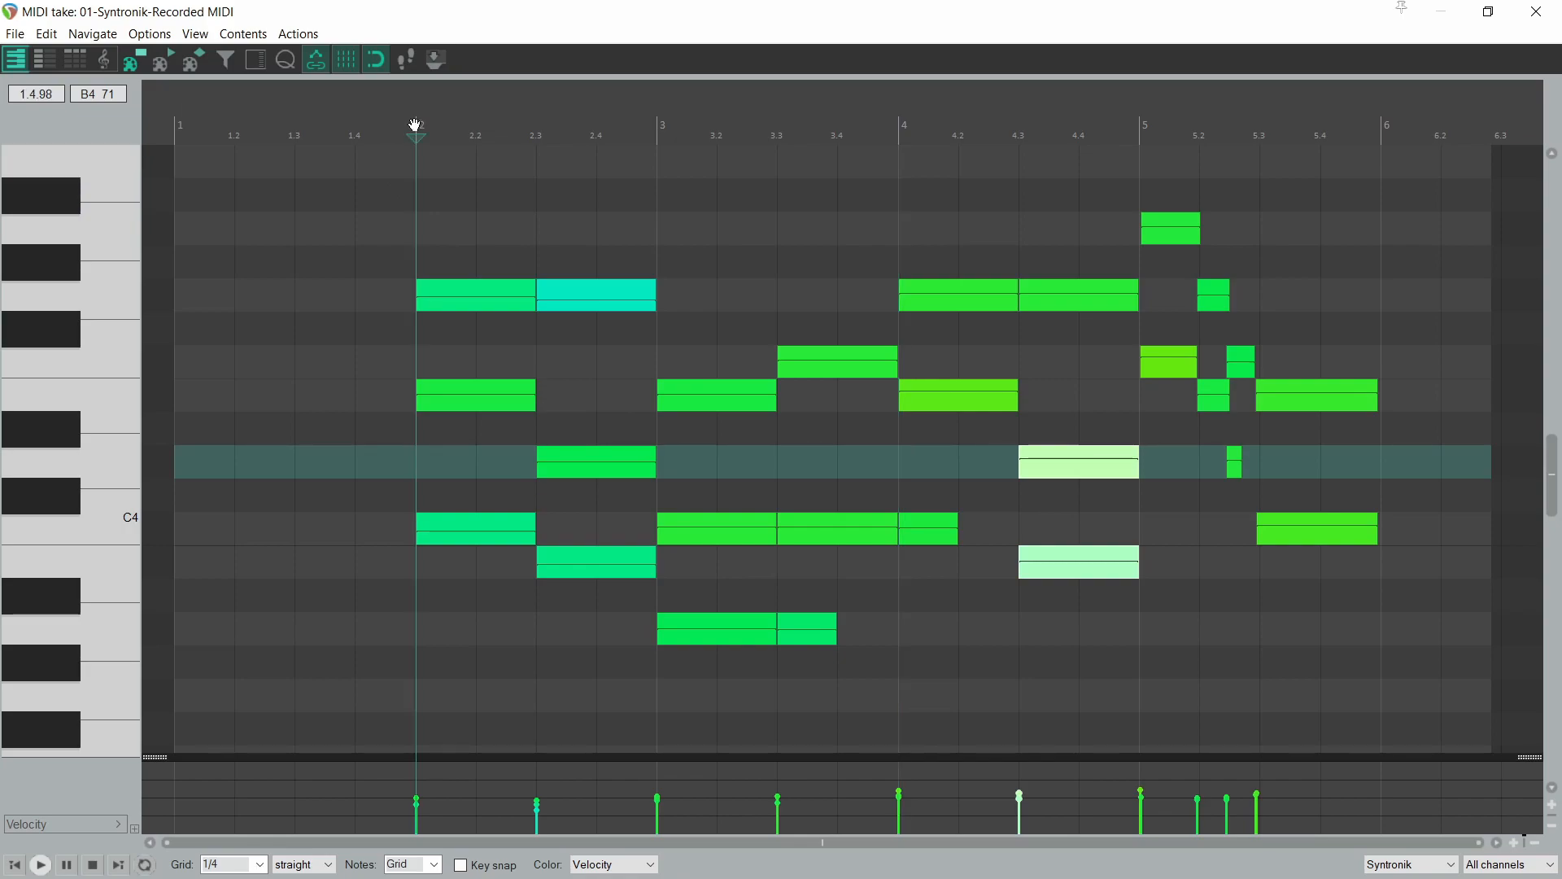
pyautogui.press('space')
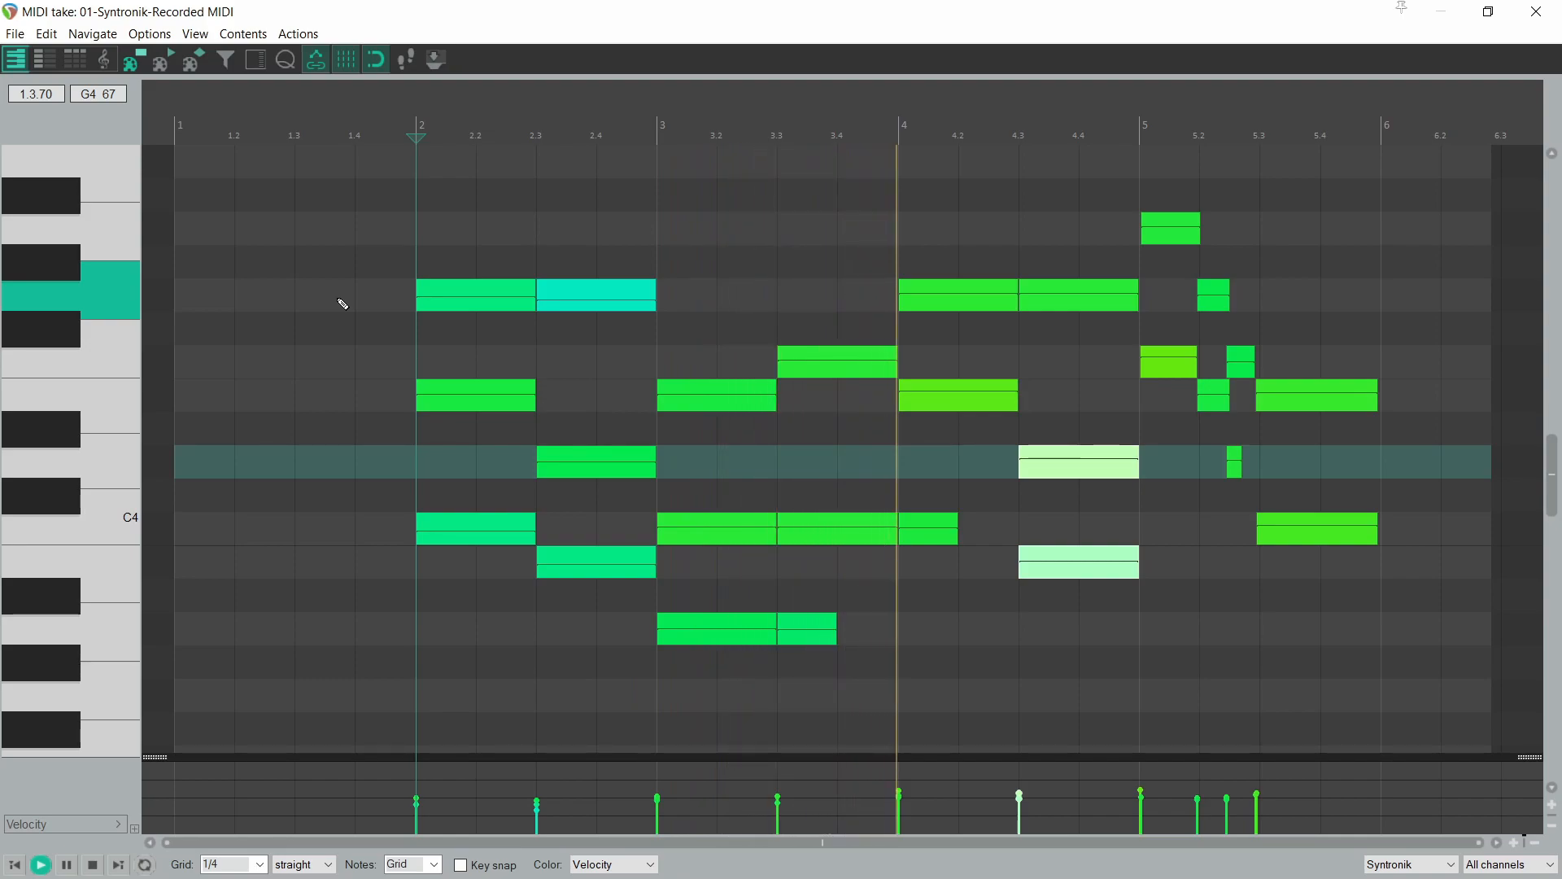
pyautogui.press('space')
pyautogui.moveTo(954, 531); pyautogui.dragTo(1004, 537)
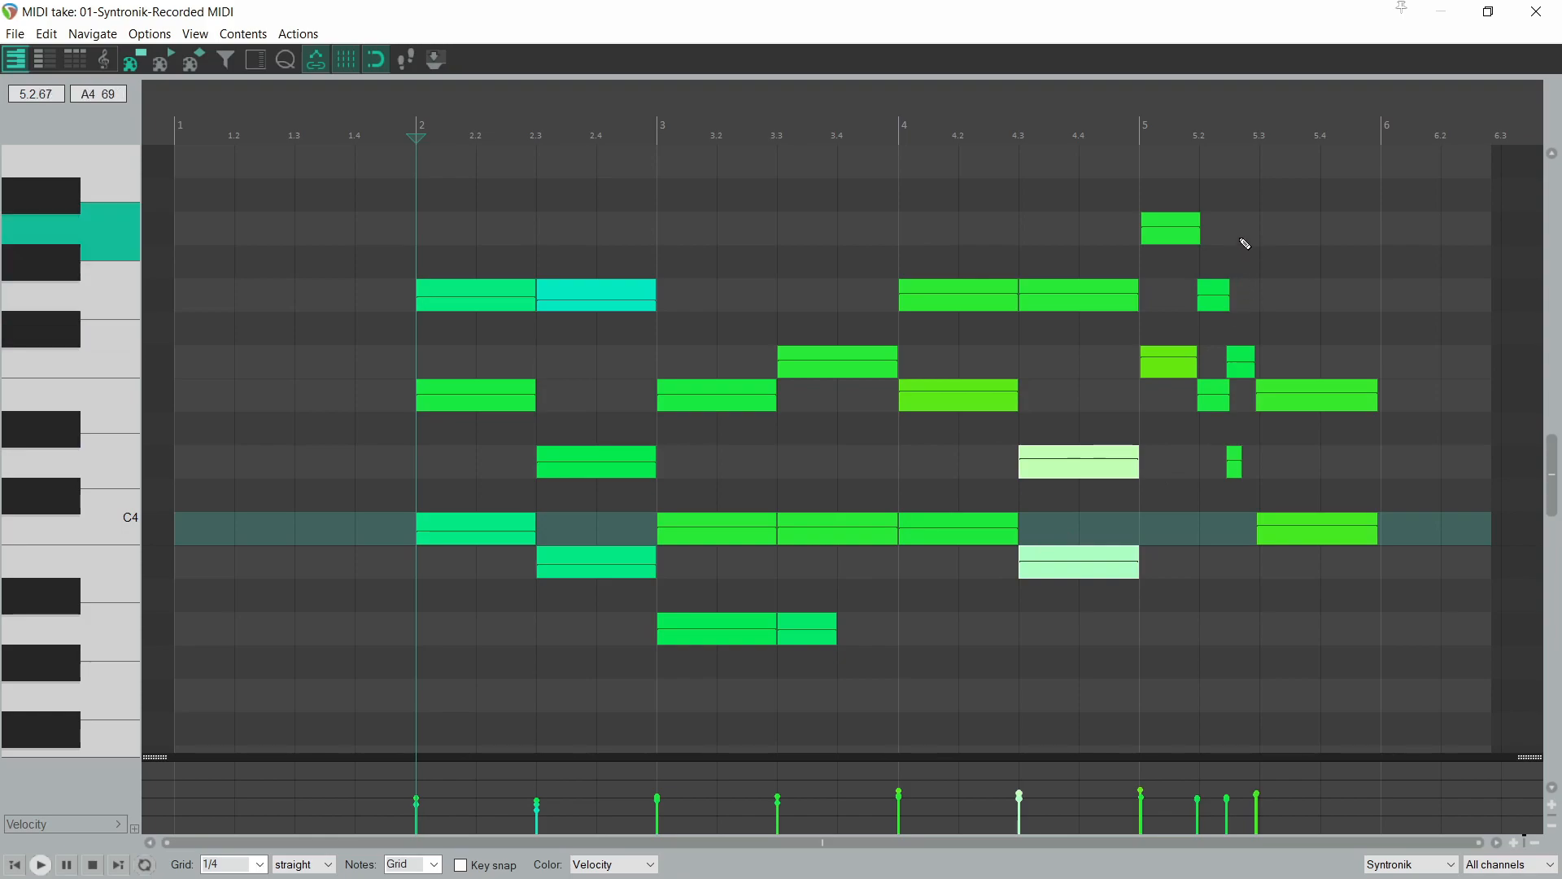
# Set the grid to 1/8 and quantize the position and note end of all bar 5 notes at 100% strength.
pyautogui.moveTo(1226, 293); pyautogui.dragTo(1230, 294)
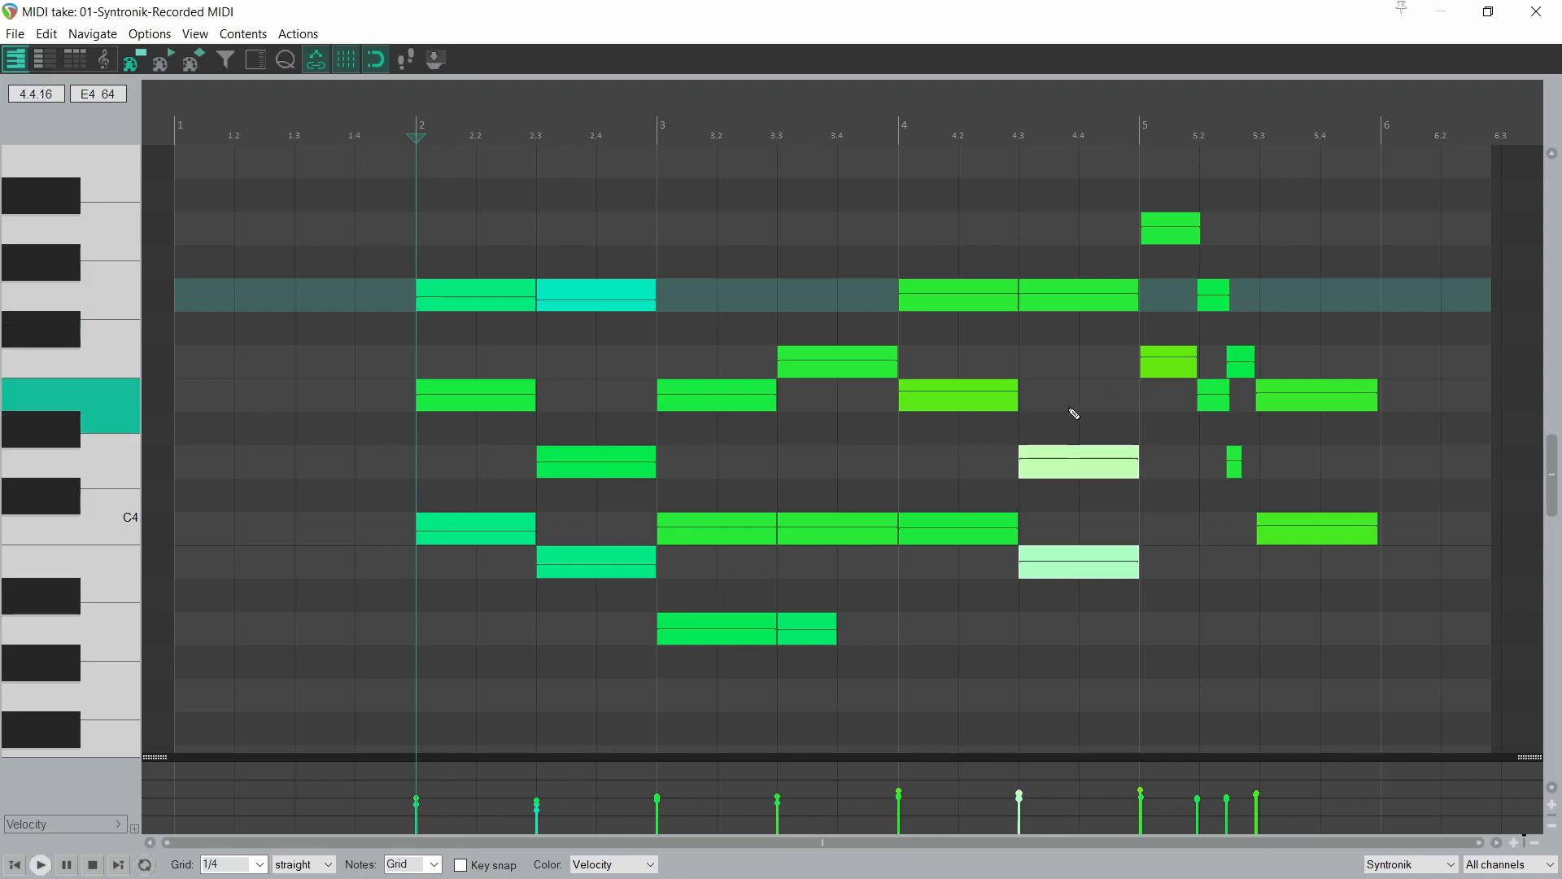
pyautogui.click(258, 863)
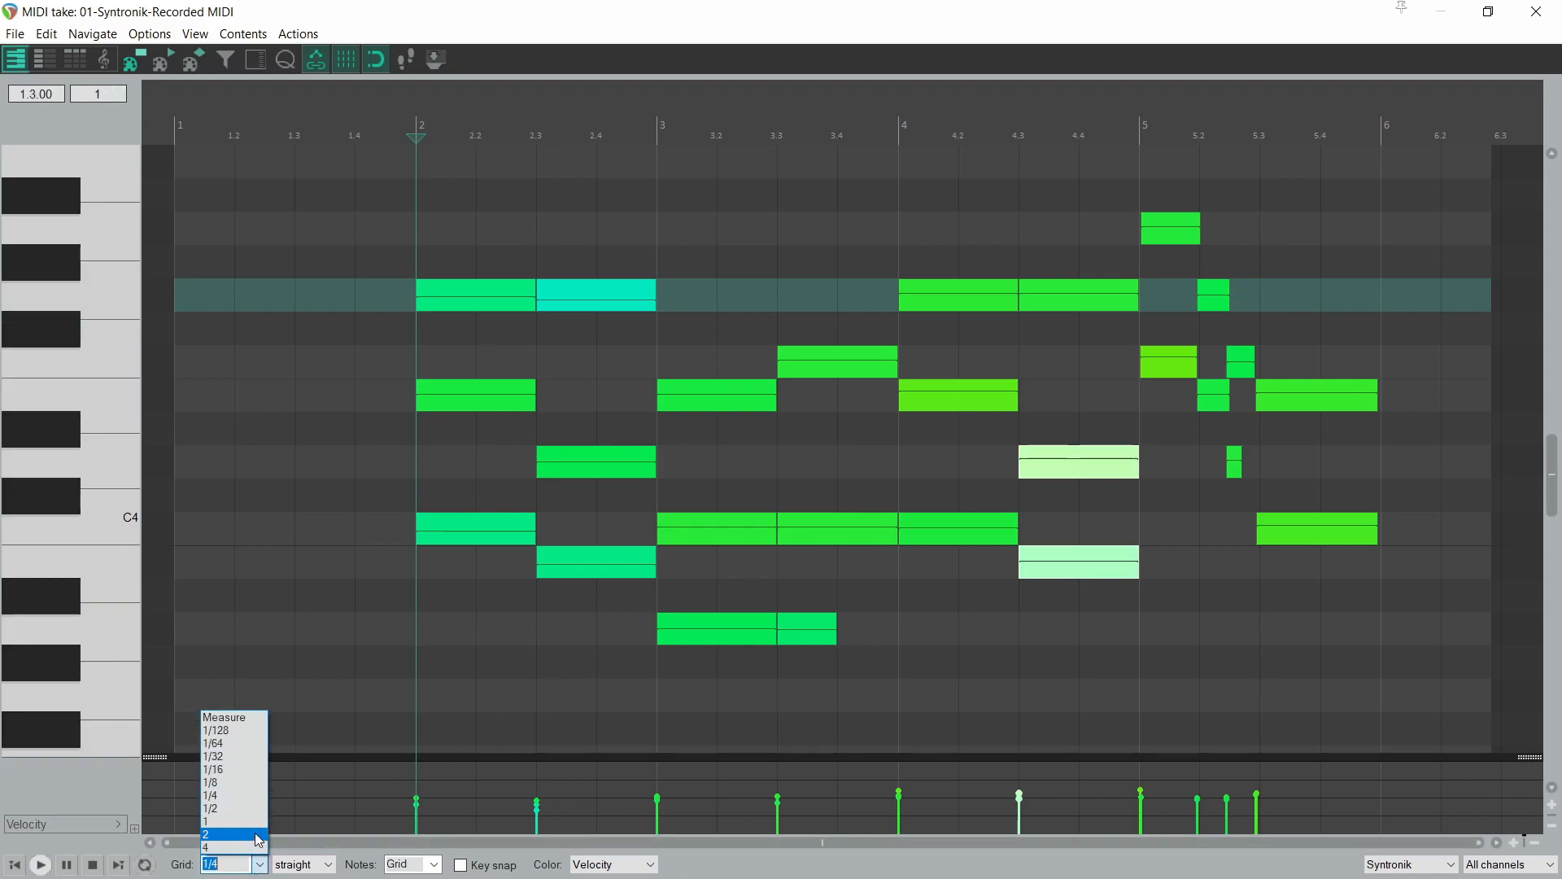
pyautogui.click(234, 784)
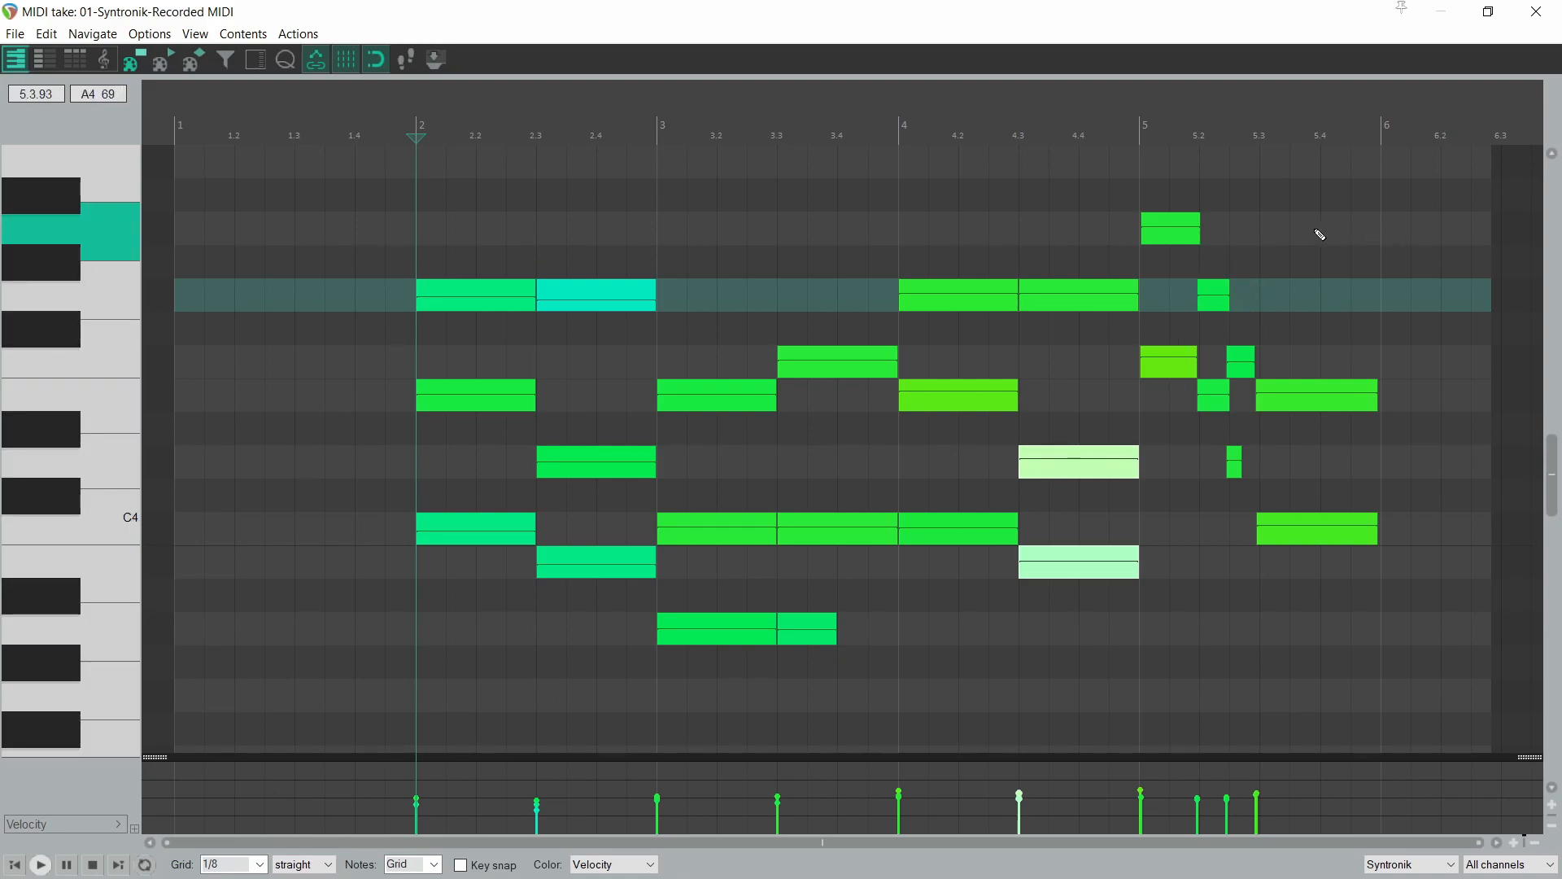
pyautogui.moveTo(1285, 214); pyautogui.dragTo(1178, 620)
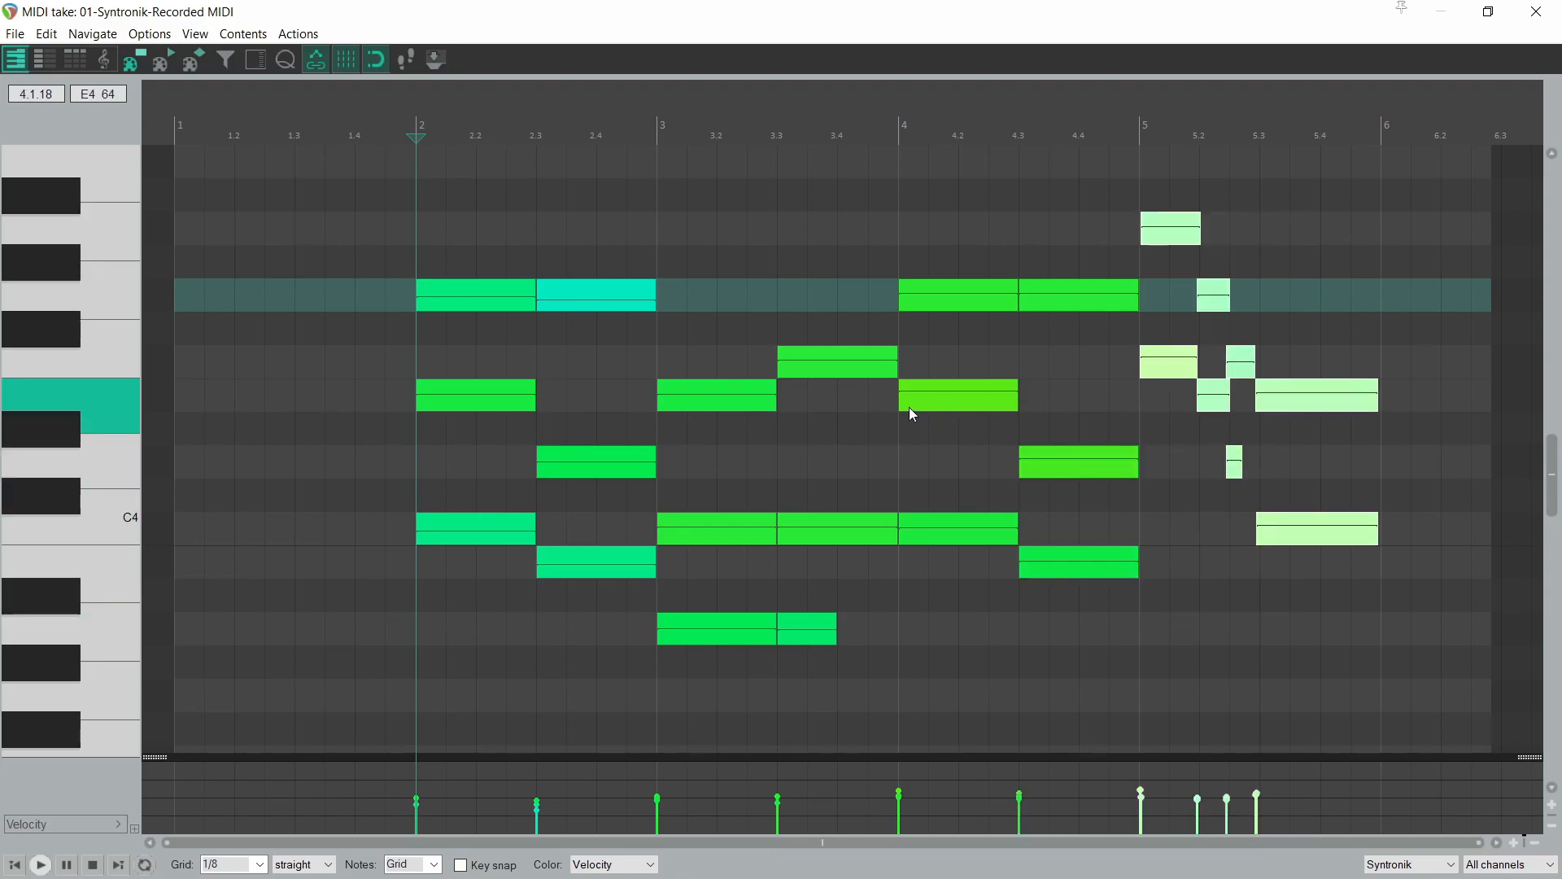
pyautogui.press('q')
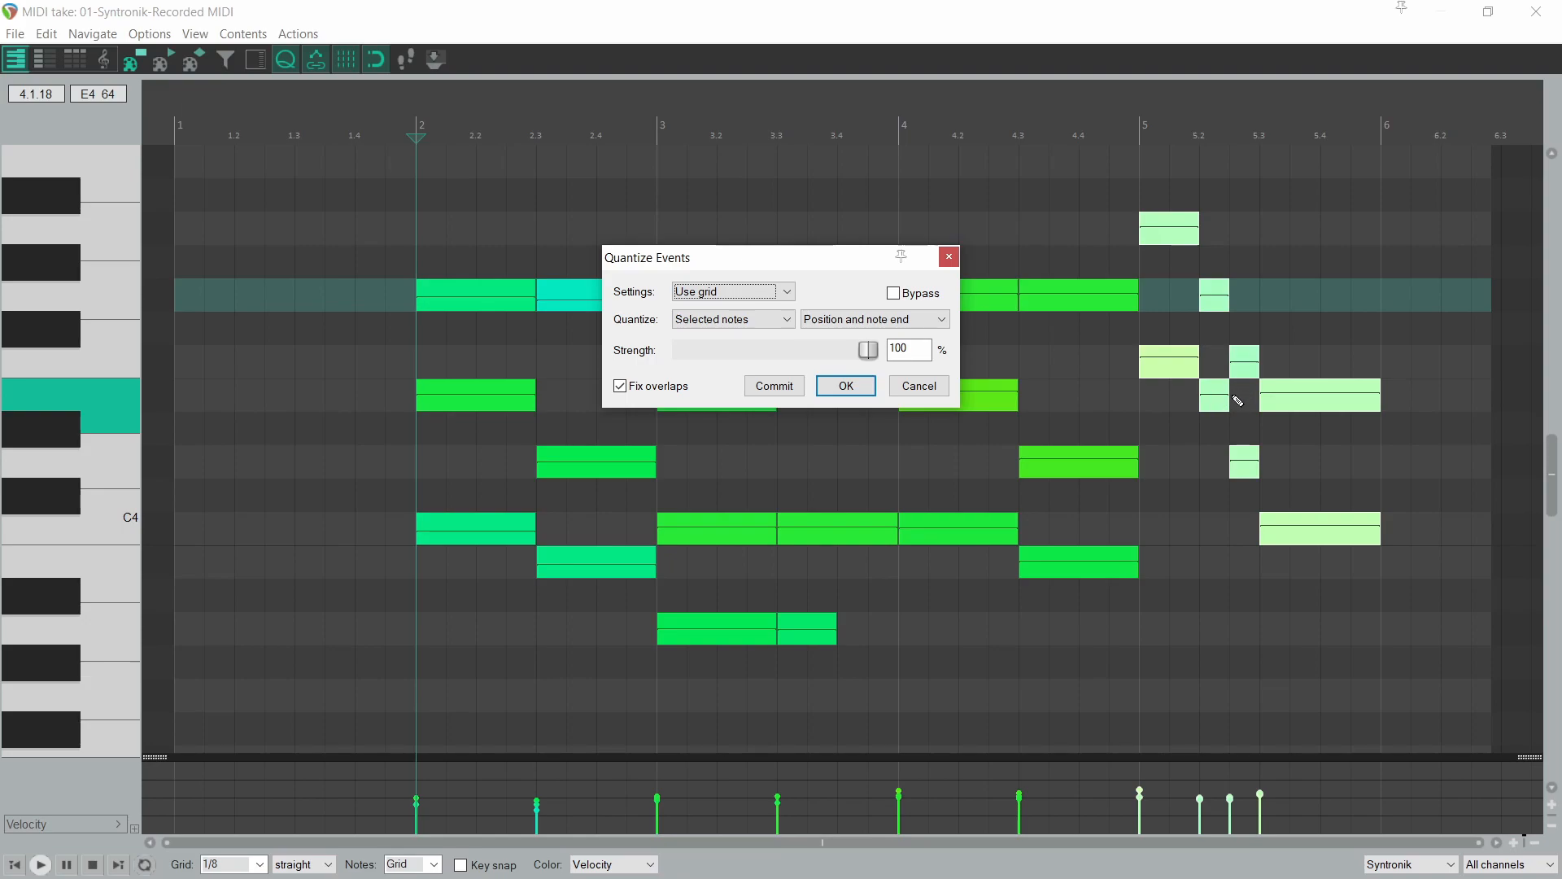
pyautogui.click(846, 386)
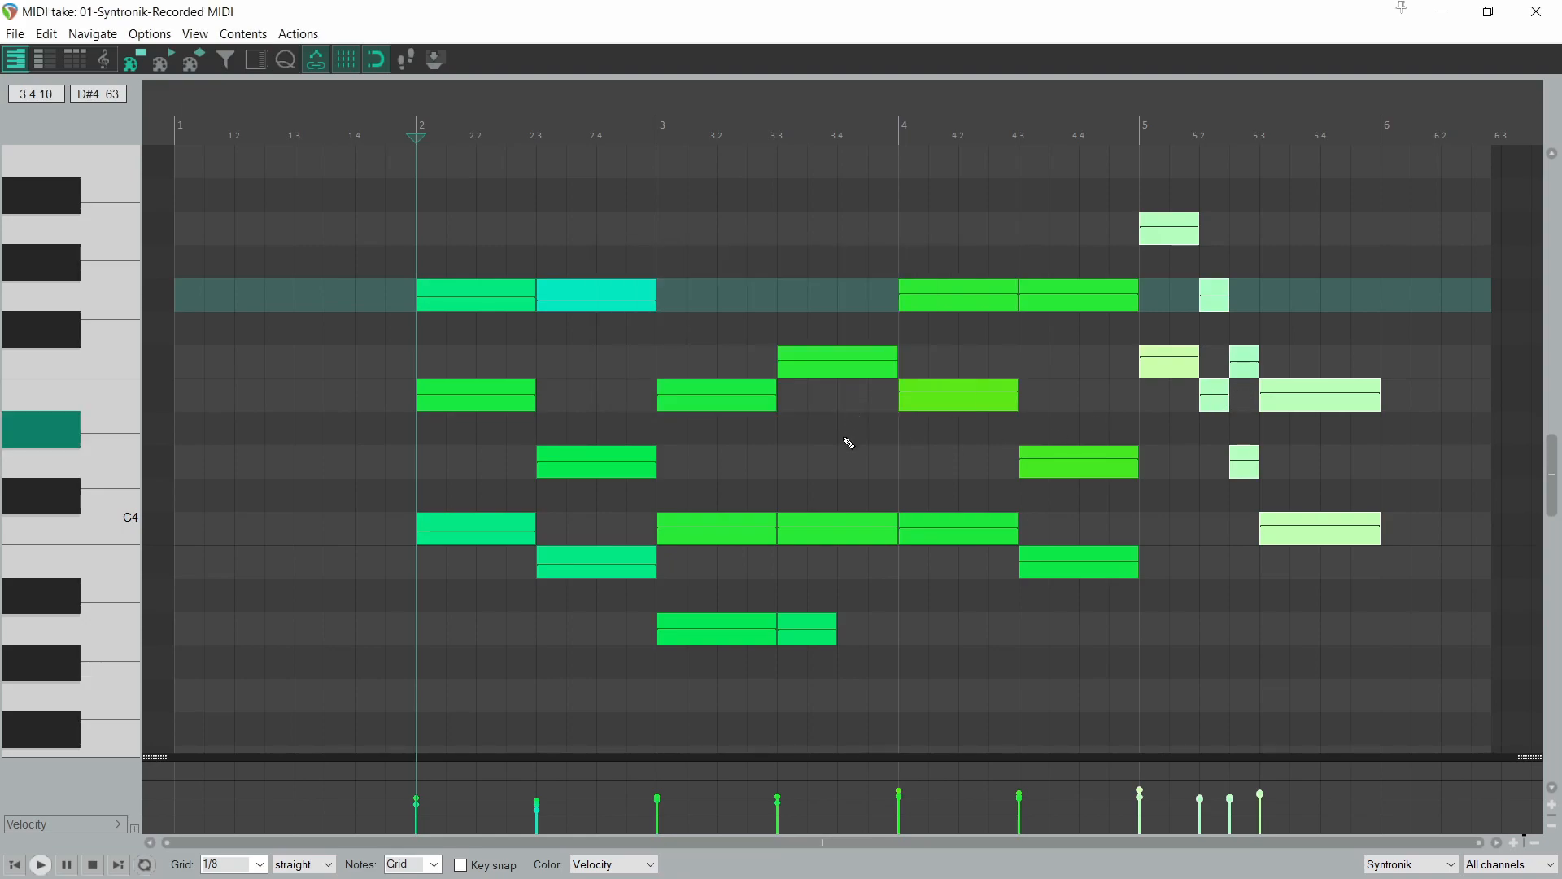
# Play from bar 2, extend the A3 note at beat 3.3 to the start of bar 4, and play from bar 2 again.
pyautogui.press('space')
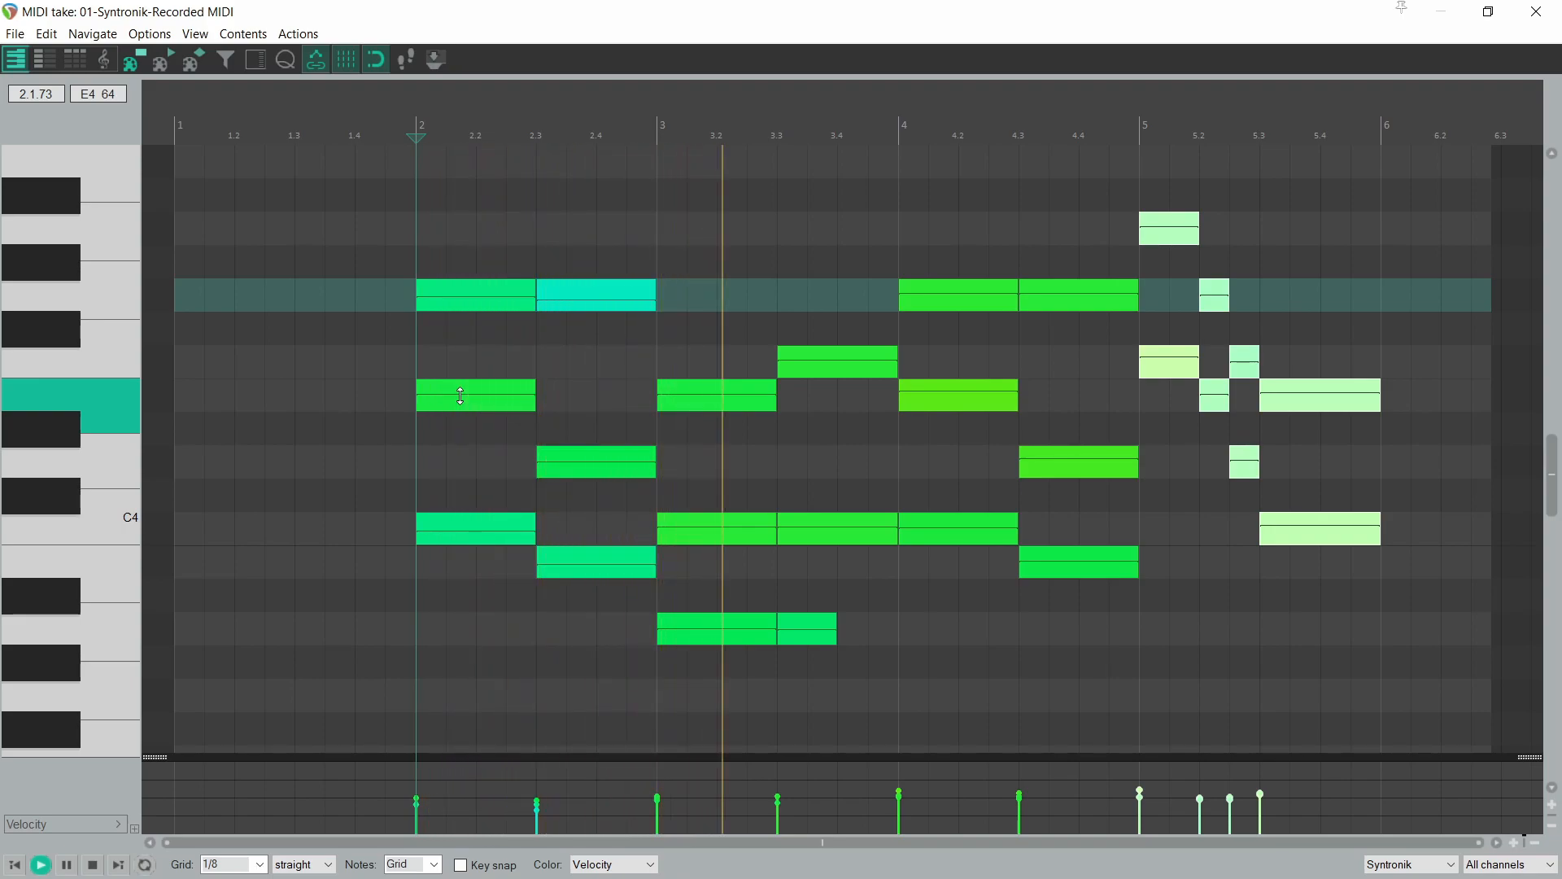
pyautogui.press('space')
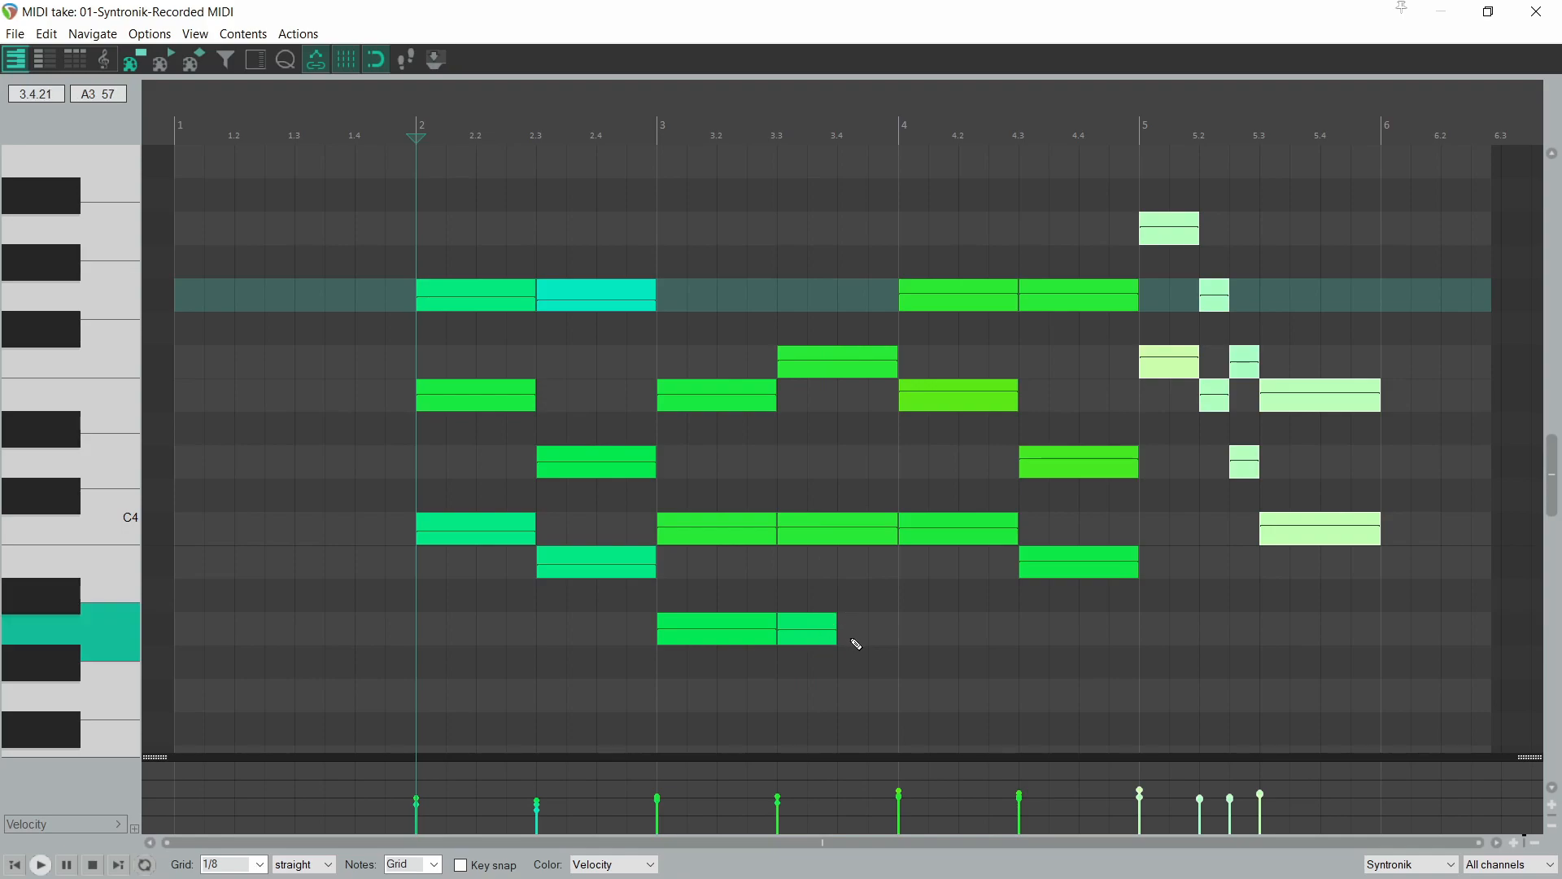
pyautogui.click(854, 642)
pyautogui.moveTo(831, 634); pyautogui.dragTo(889, 637)
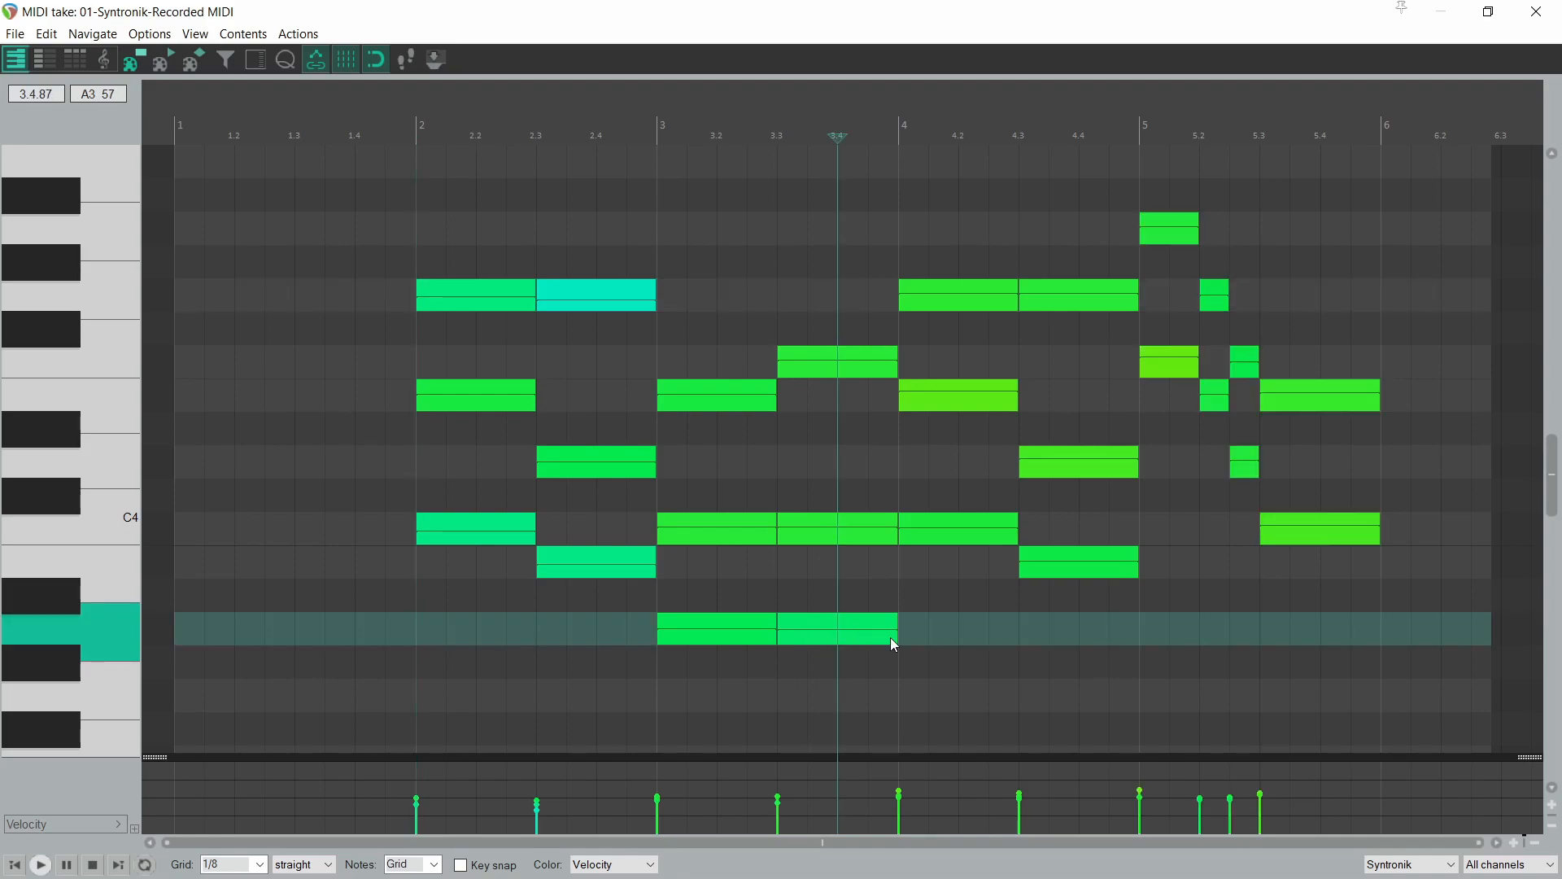
pyautogui.click(411, 226)
pyautogui.press('space')
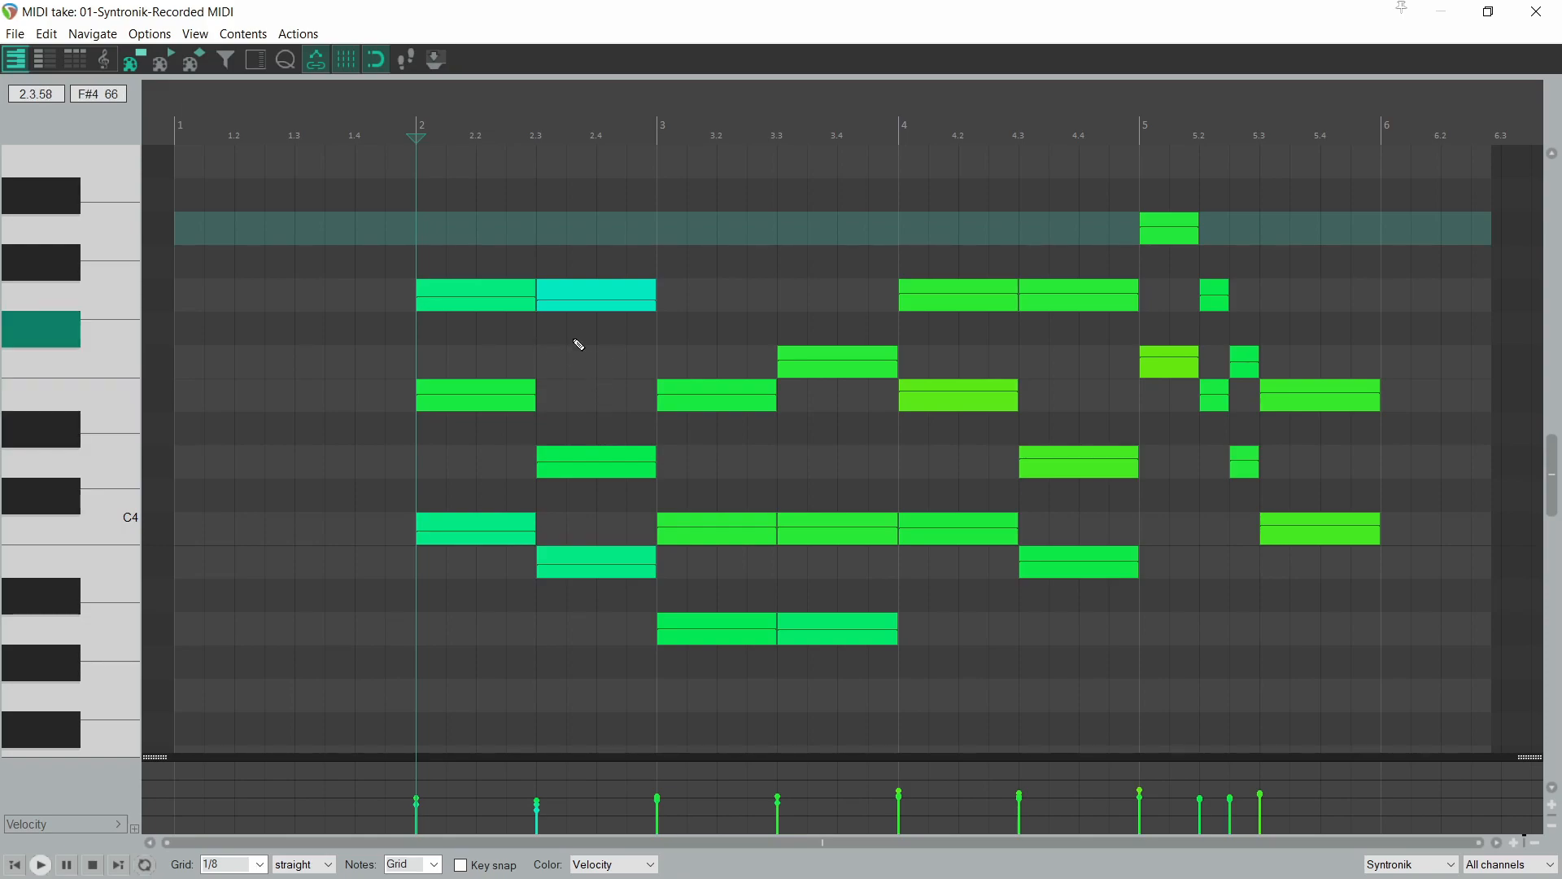
# Close the MIDI editor and trim the recorded MIDI item to run from 2.1.00 to 6.1.00.
pyautogui.click(1534, 12)
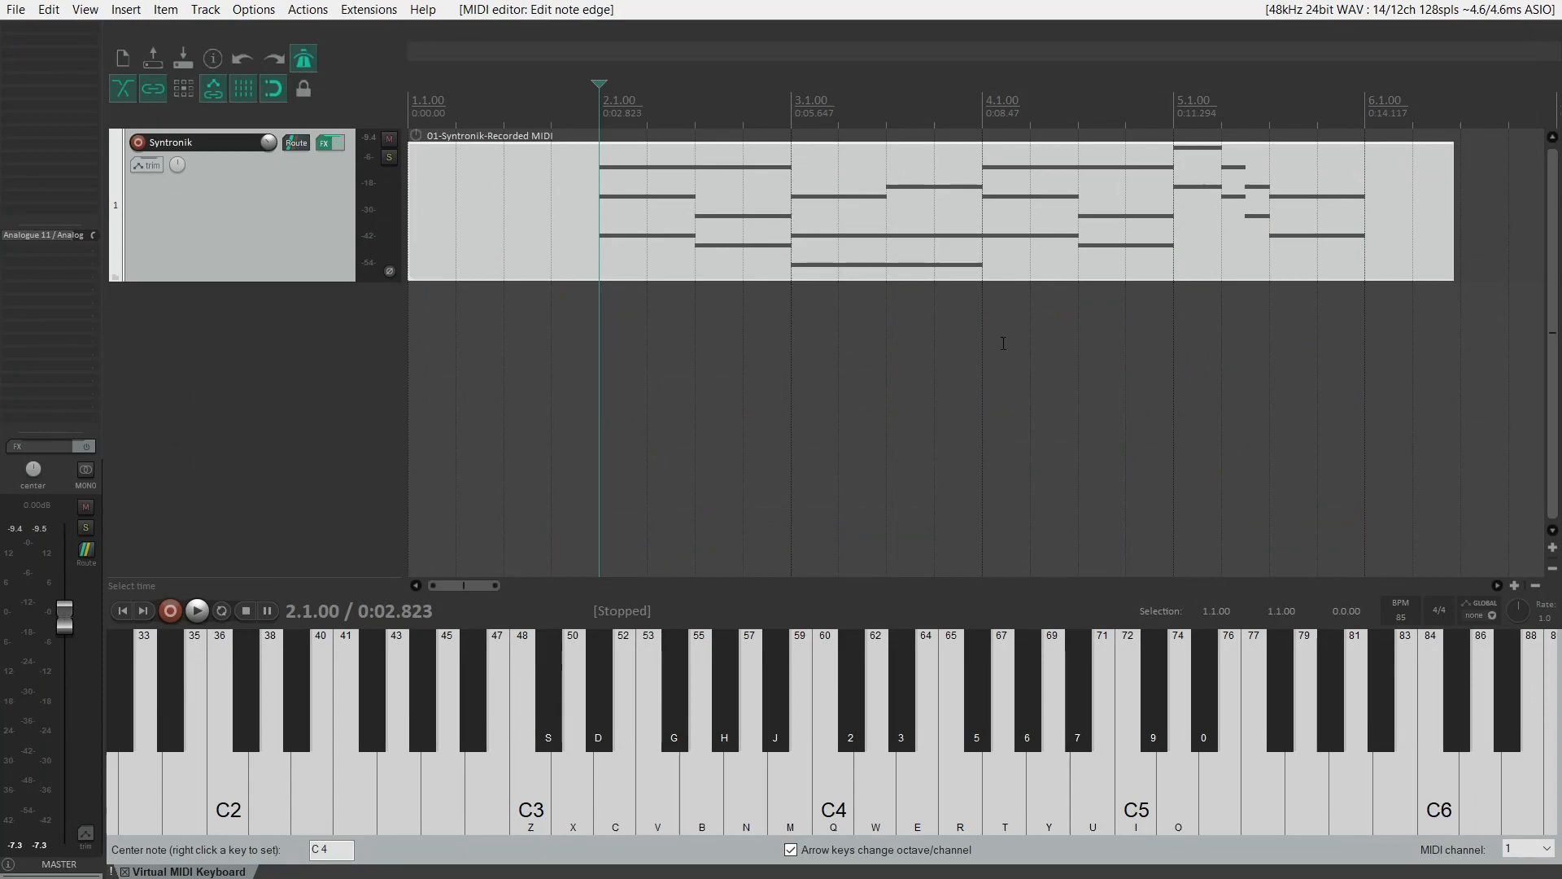
pyautogui.scroll(-3, 851, 334)
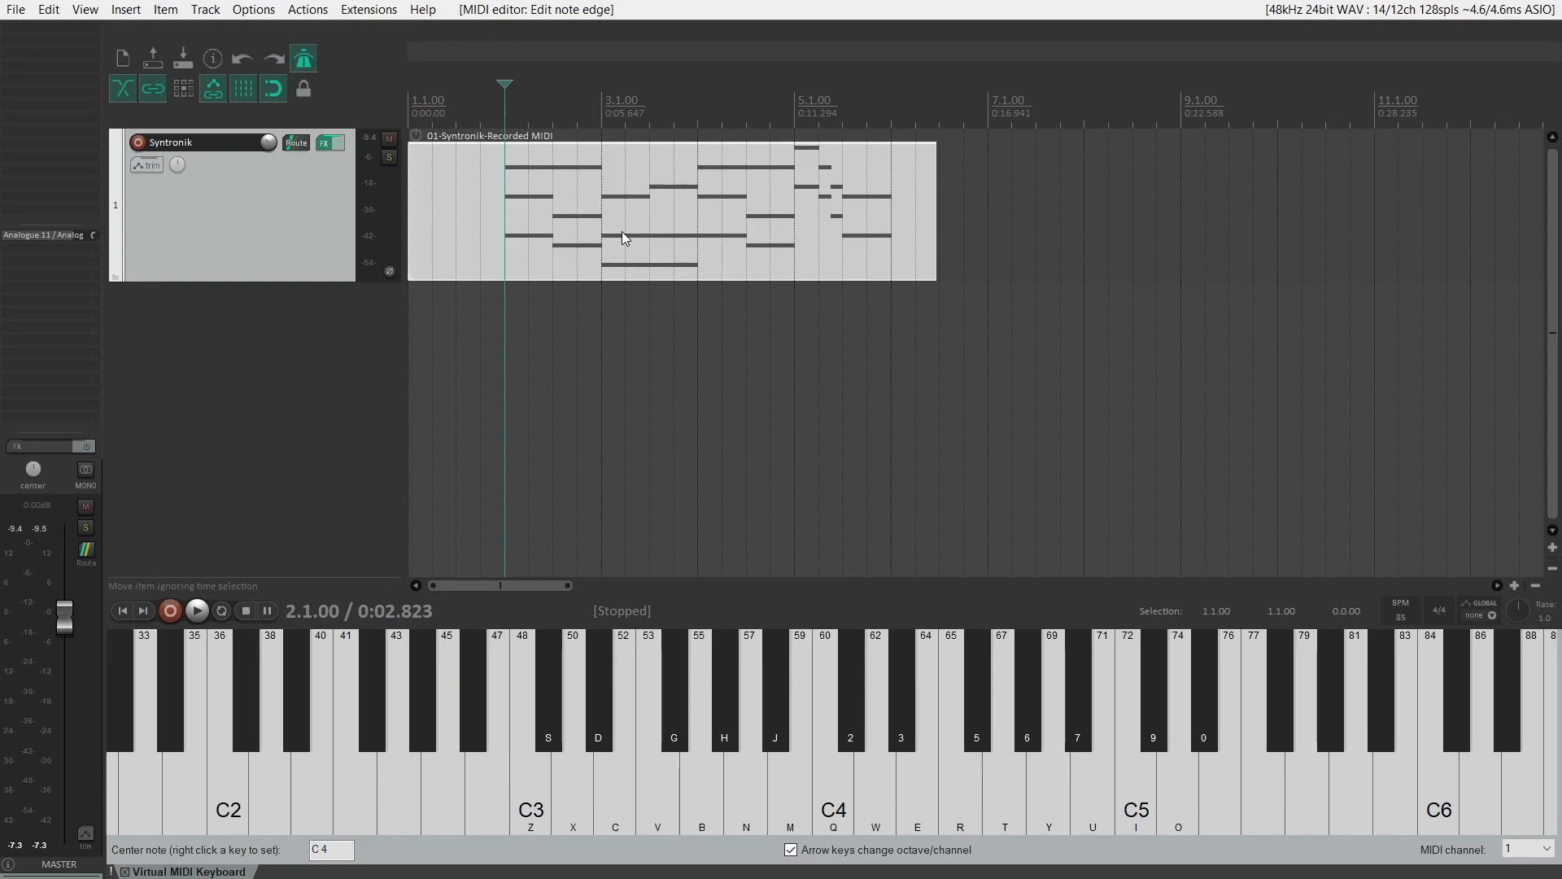
pyautogui.moveTo(421, 199)
pyautogui.mouseDown()
pyautogui.moveTo(500, 225)
pyautogui.moveTo(505, 190)
pyautogui.moveTo(408, 195)
pyautogui.mouseUp()
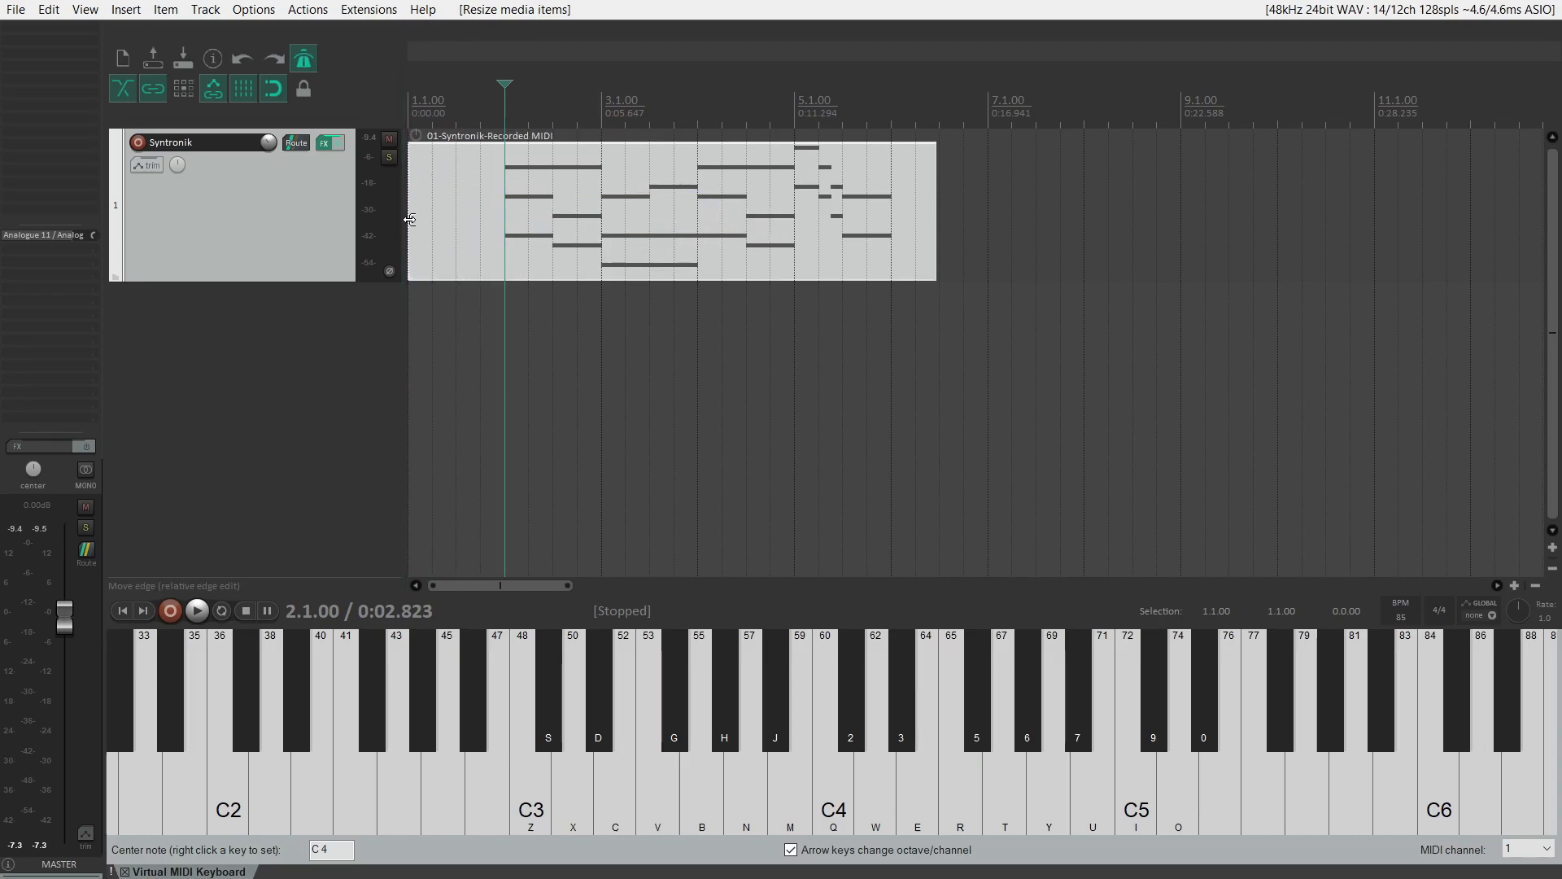
pyautogui.moveTo(410, 219); pyautogui.dragTo(505, 244)
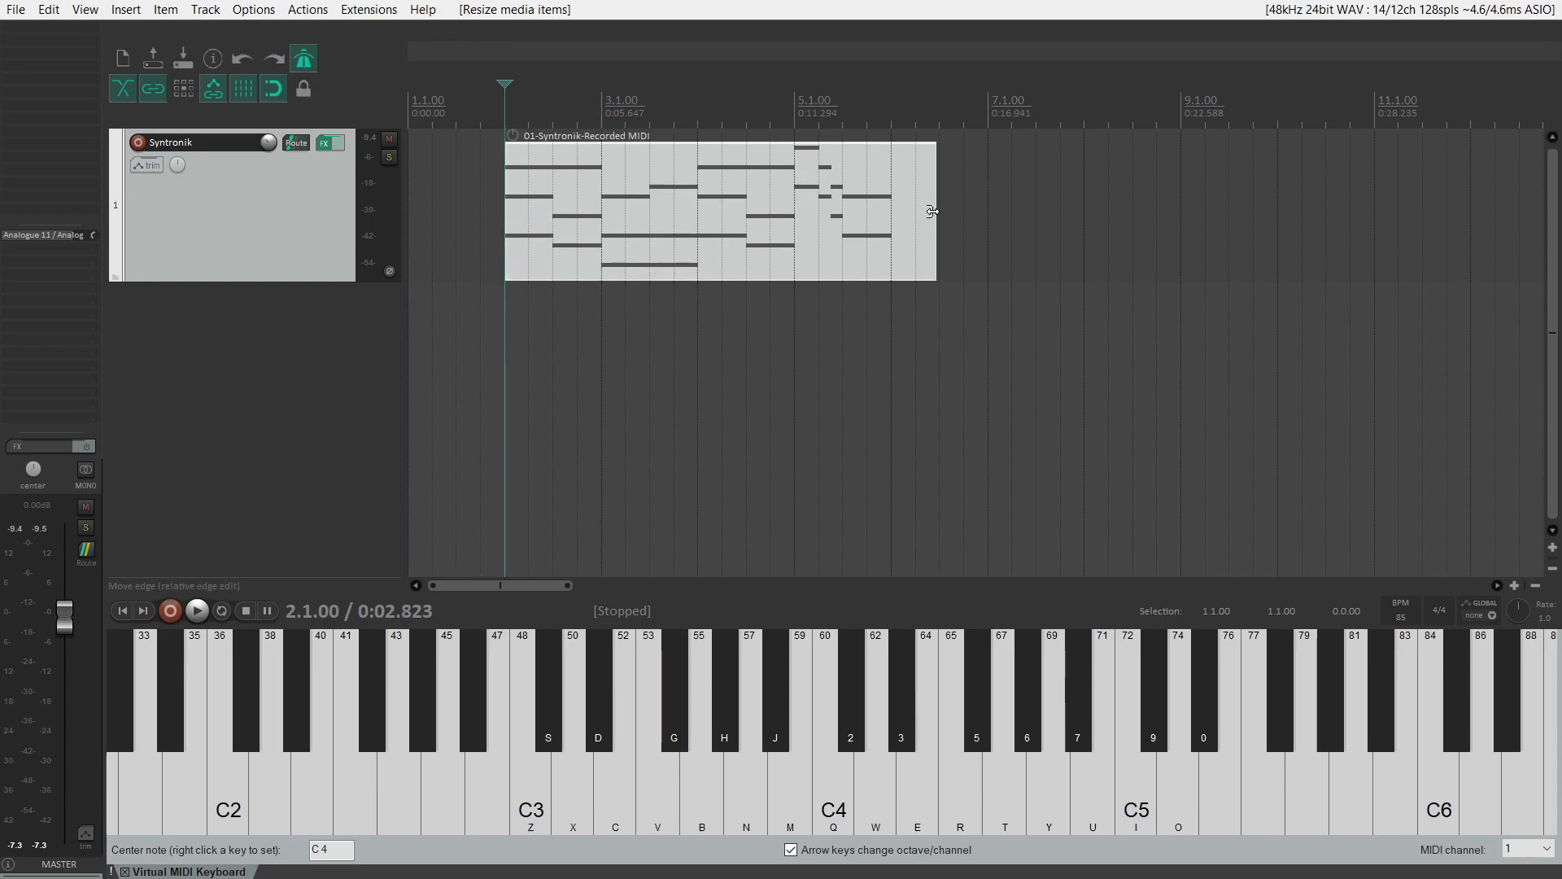
pyautogui.moveTo(935, 212); pyautogui.dragTo(891, 213)
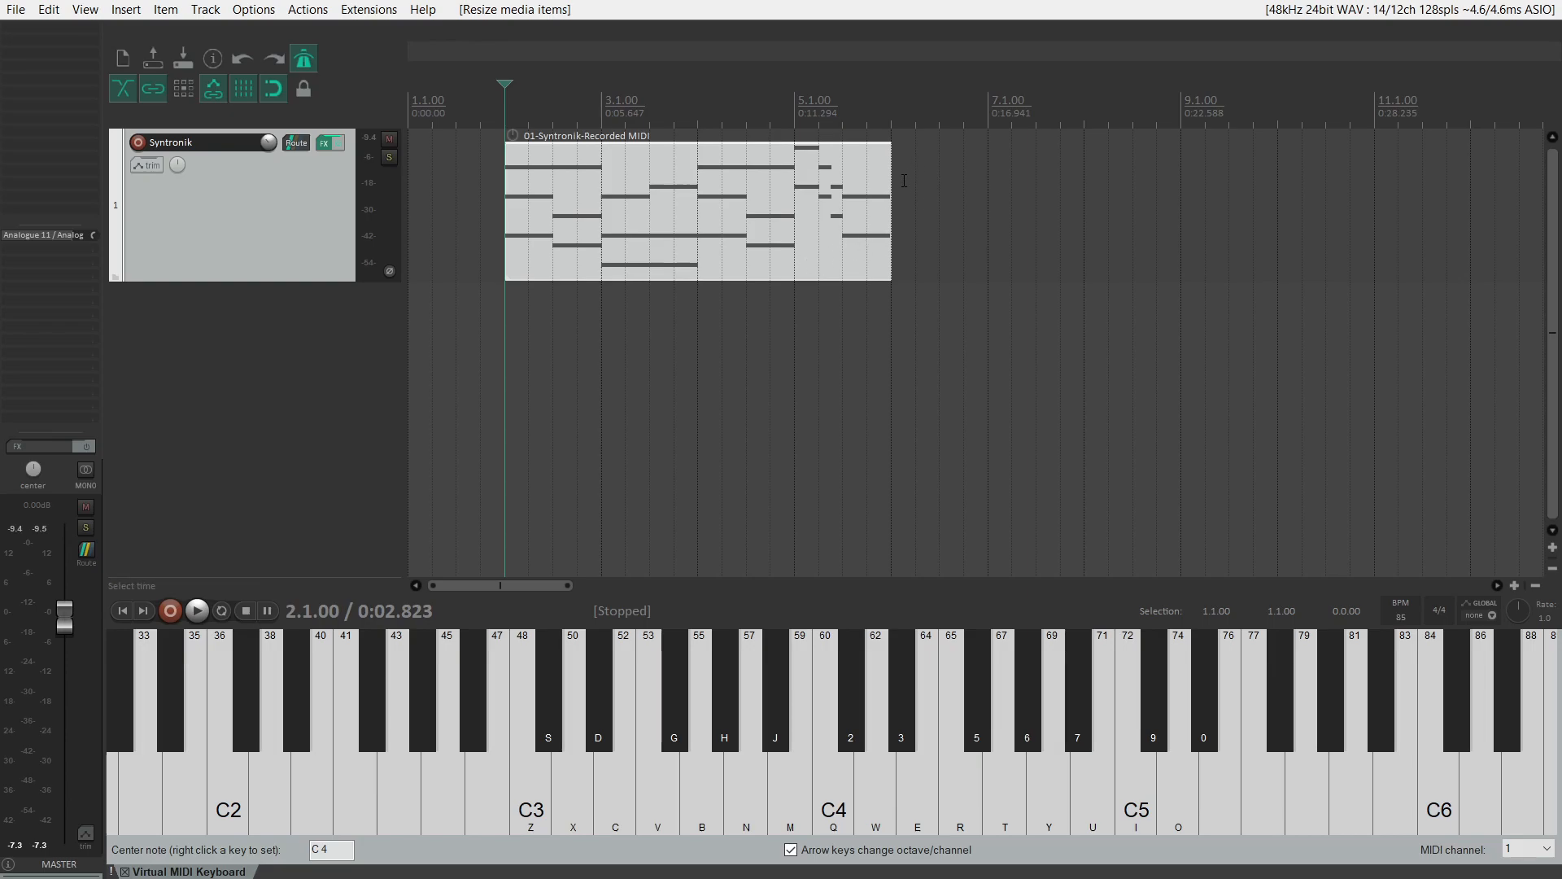
# Try looping the trimmed item out to about beat 11.4, and undo the extension.
pyautogui.moveTo(891, 213); pyautogui.dragTo(1447, 220)
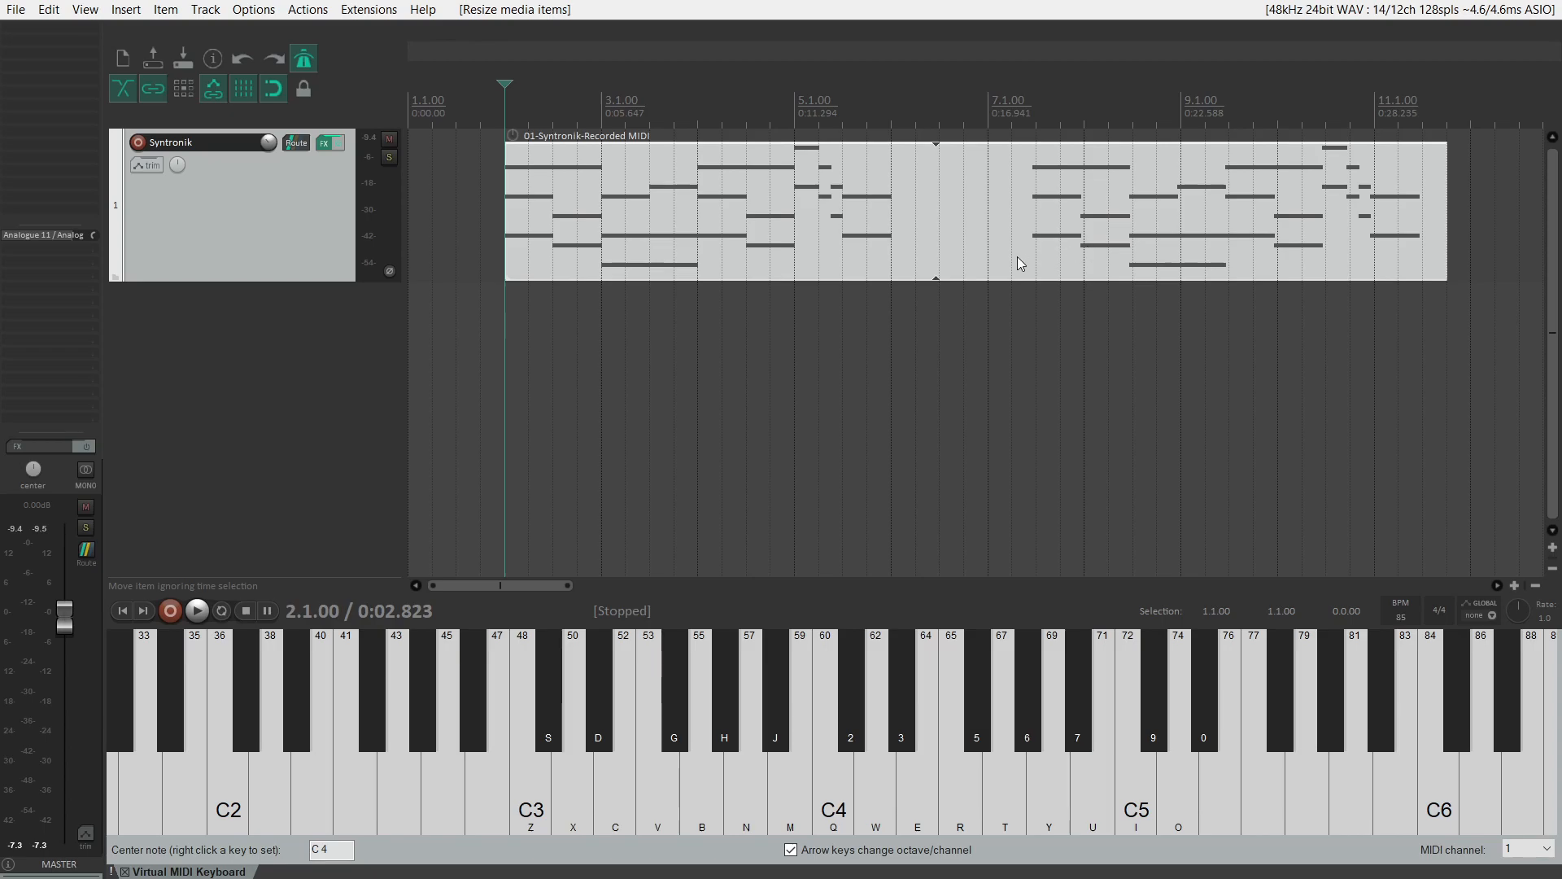
pyautogui.hotkey('ctrl', 'z')
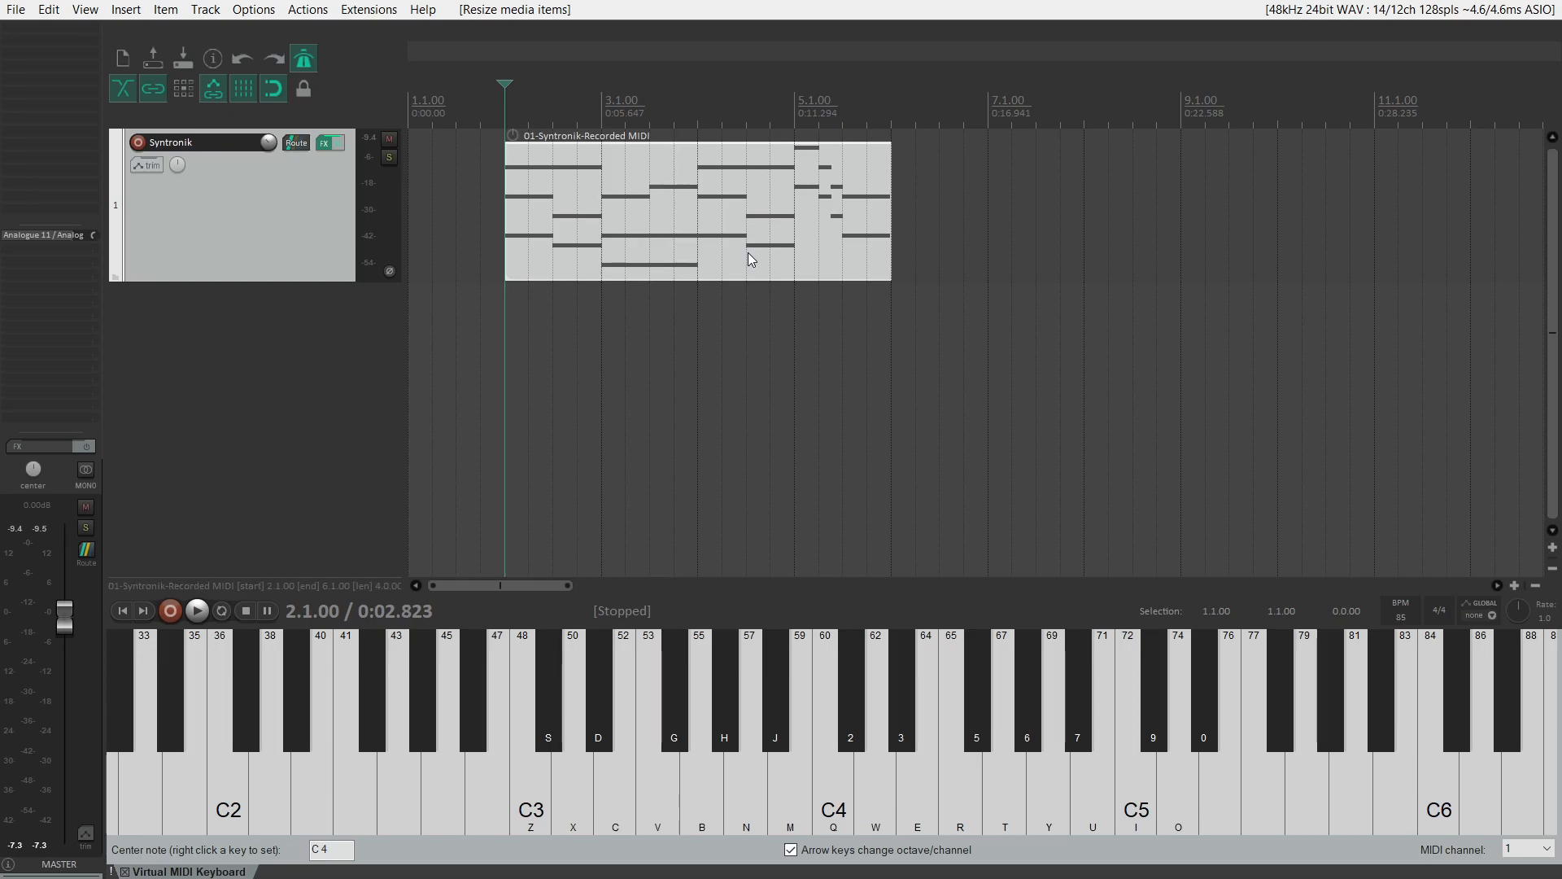
# Glue the trimmed item, loop it once more up to 10.1.00, and play it from bar 2.
pyautogui.rightClick(639, 195)
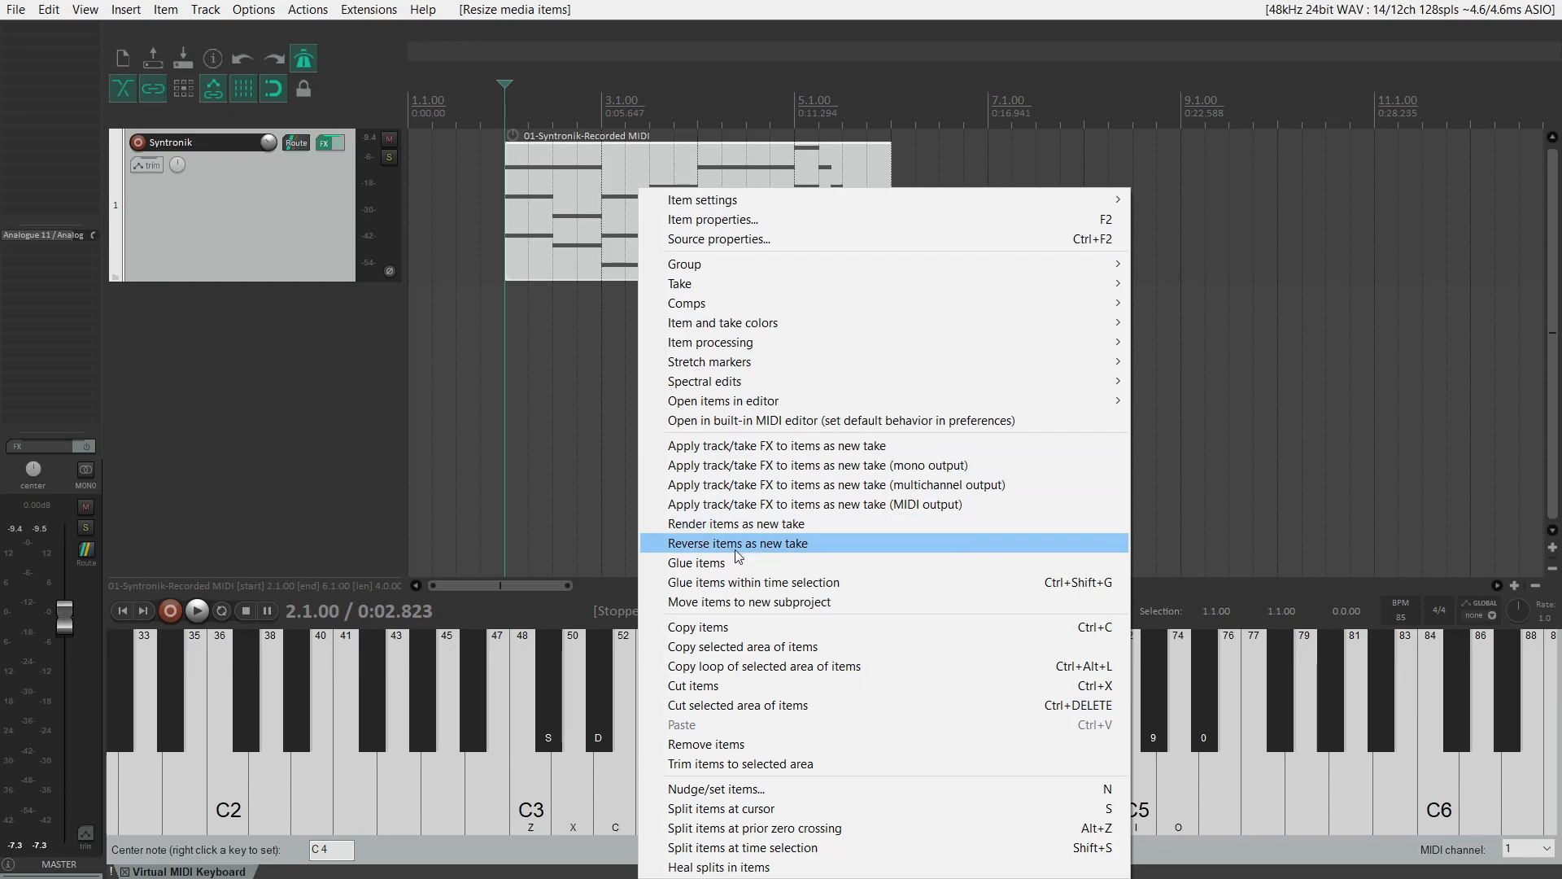
pyautogui.click(704, 566)
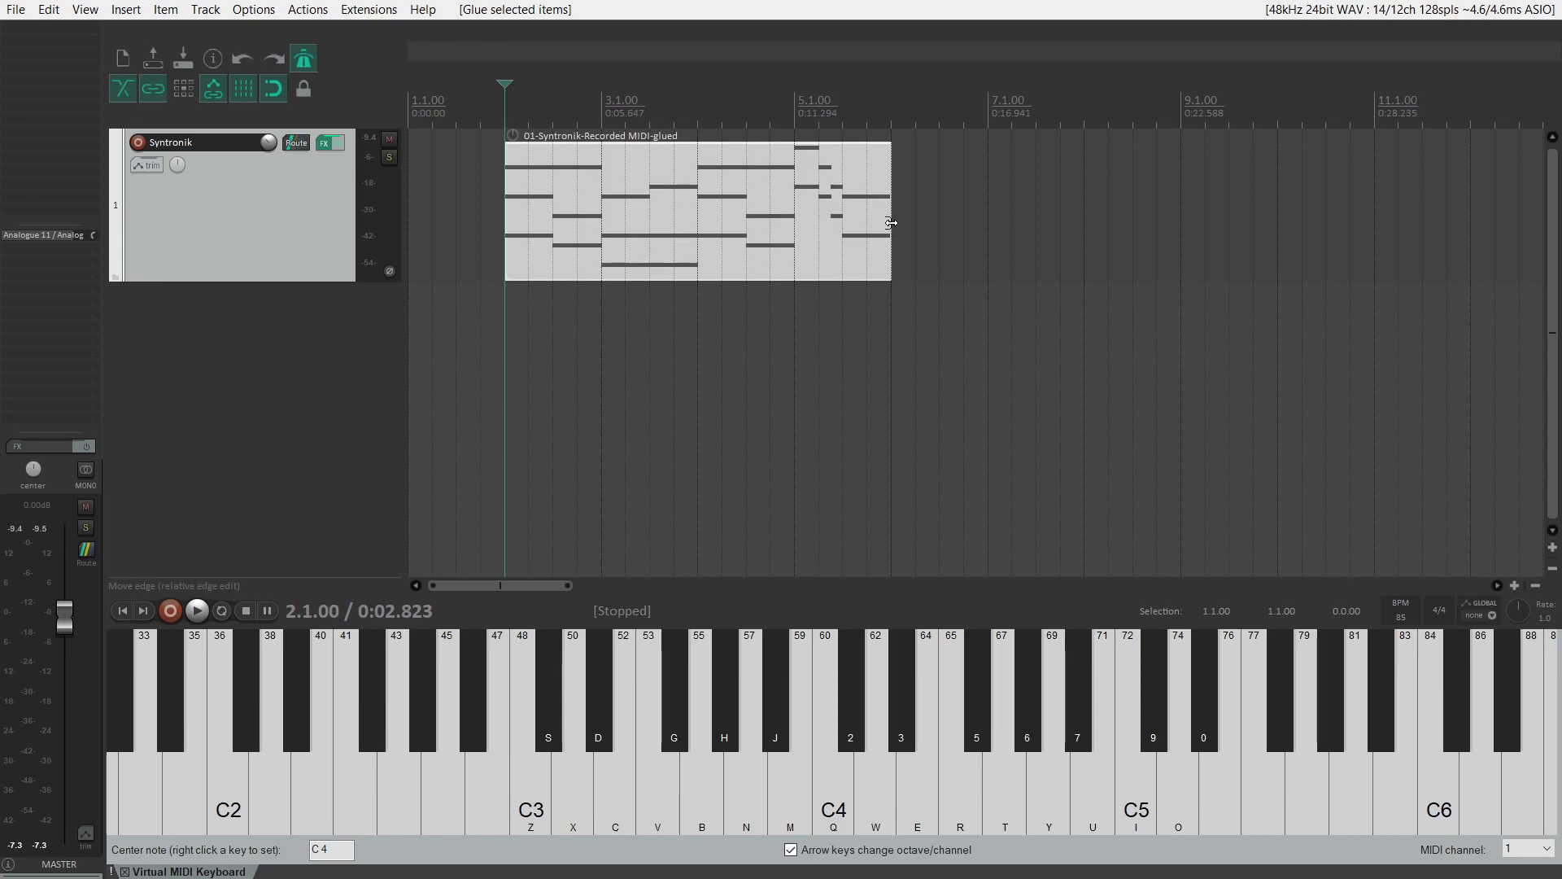
pyautogui.moveTo(886, 224); pyautogui.dragTo(1281, 252)
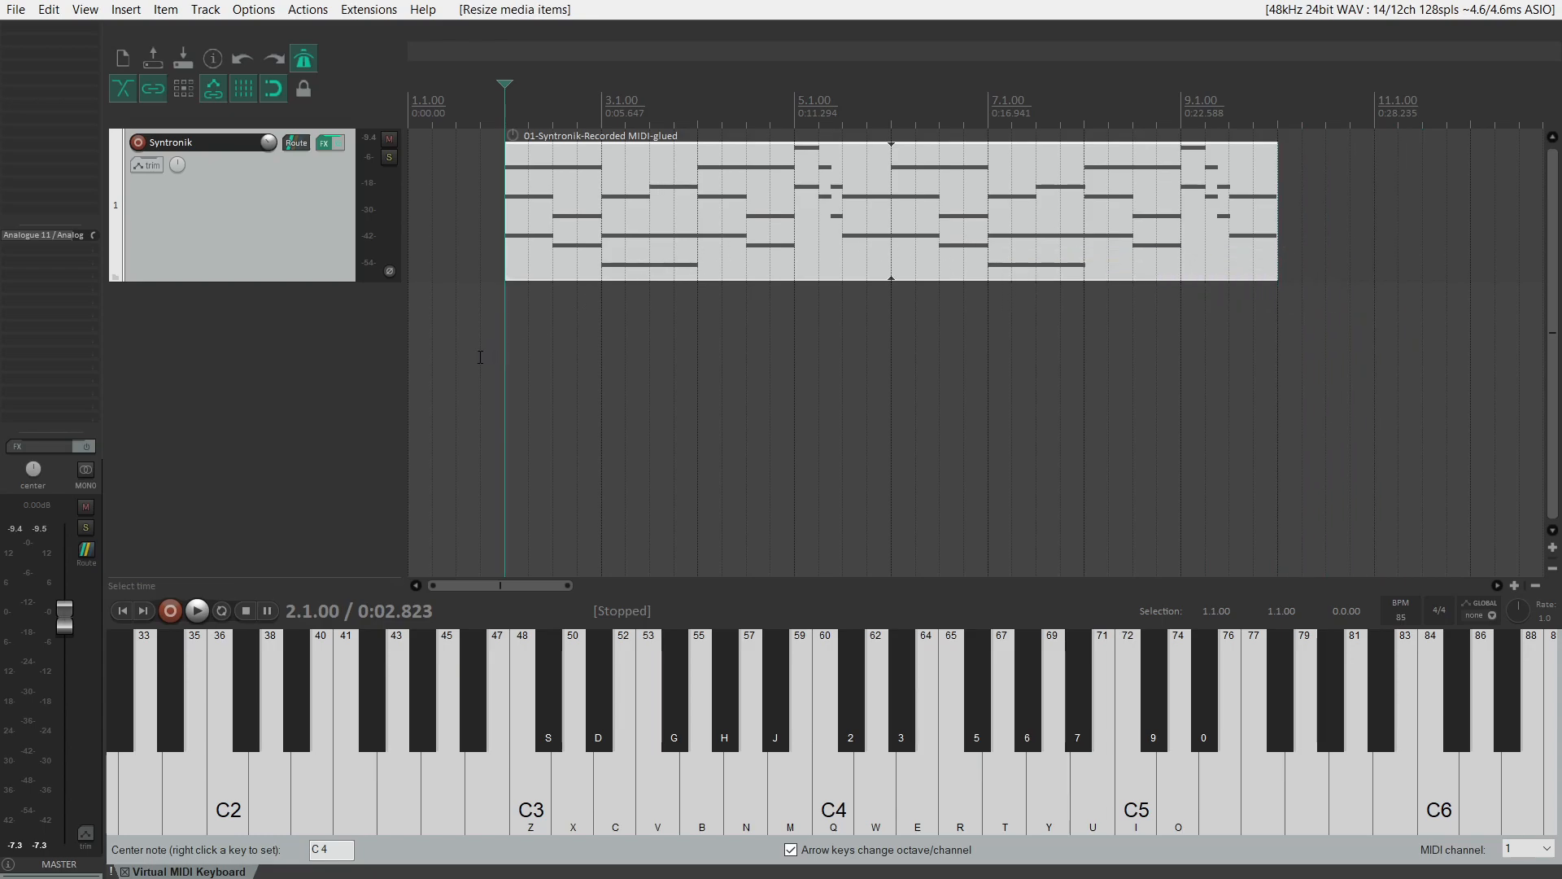
pyautogui.press('space')
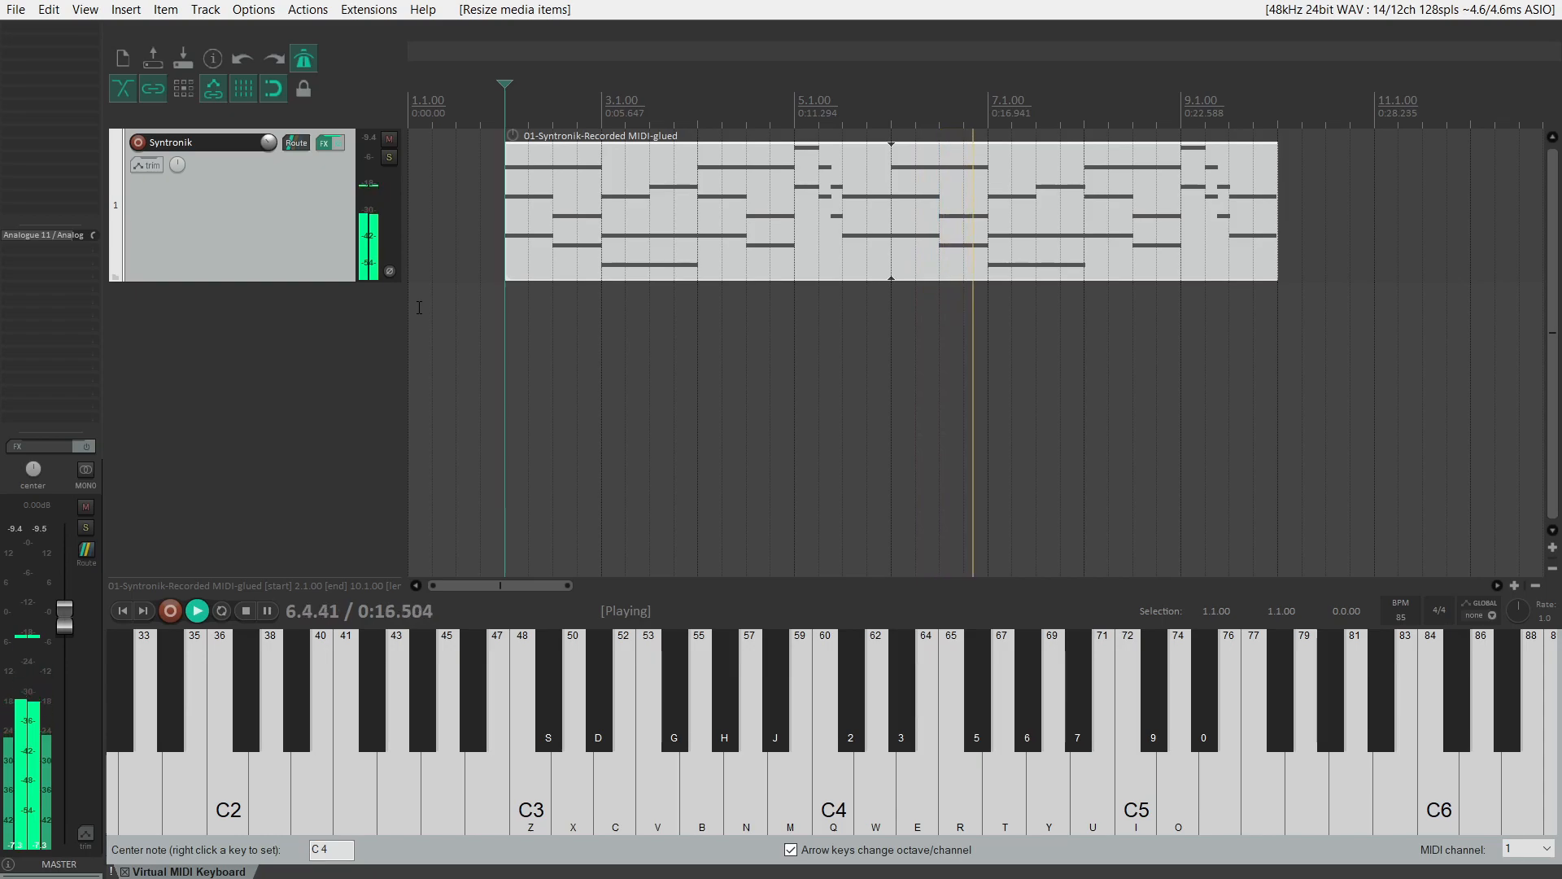
pyautogui.press('space')
# Undo the loop extension and gluing, stretch the unglued item to about beat 9.4, and trim it back to 6.1.00.
pyautogui.hotkey('ctrl', 'z')
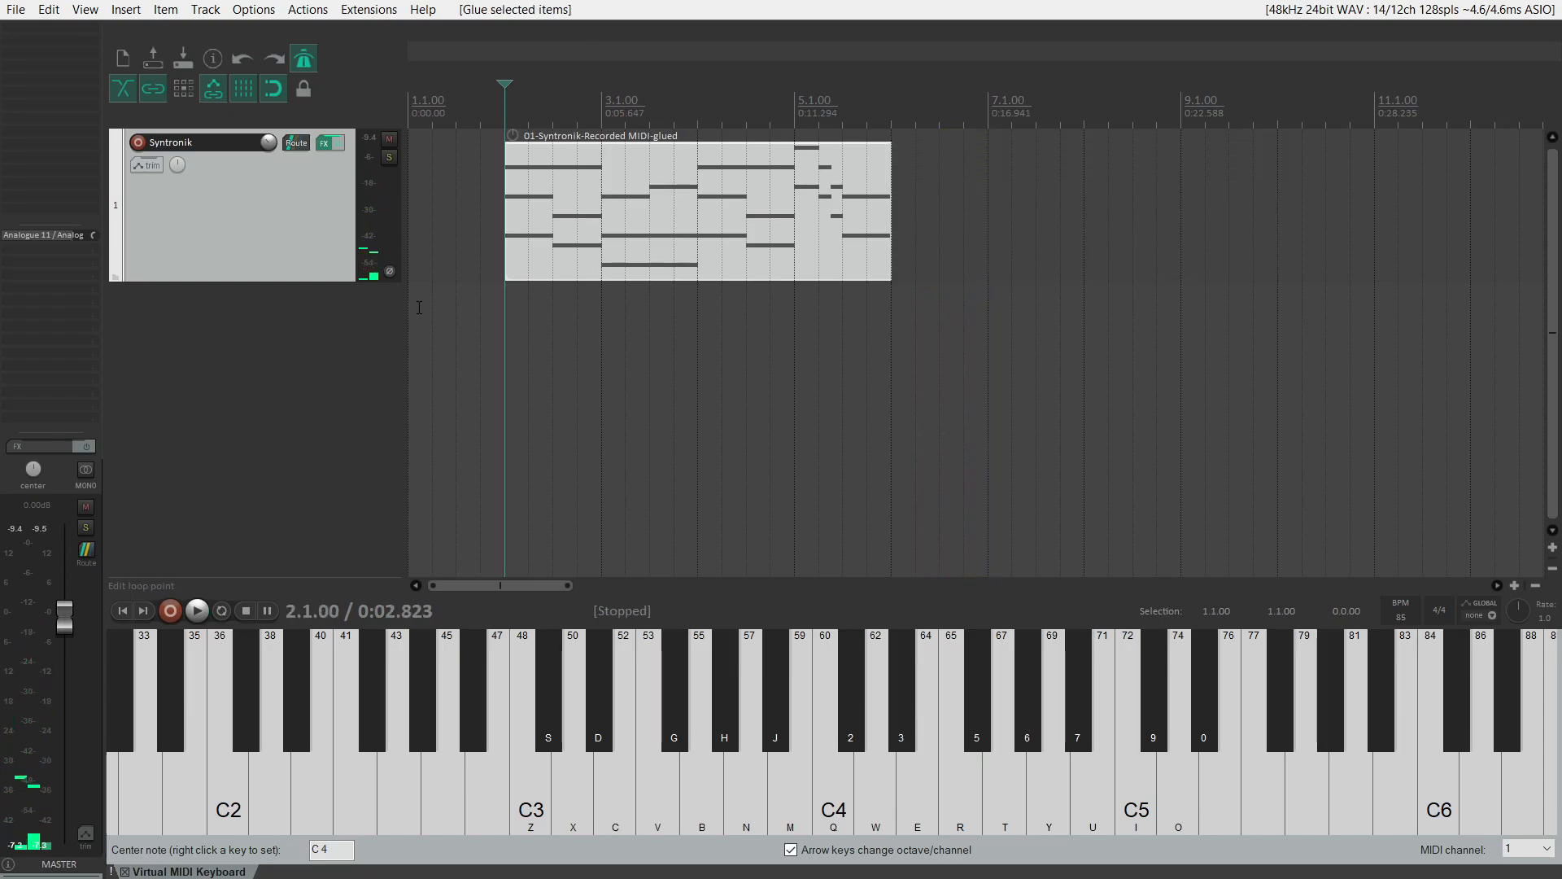
pyautogui.moveTo(891, 217); pyautogui.dragTo(1254, 218)
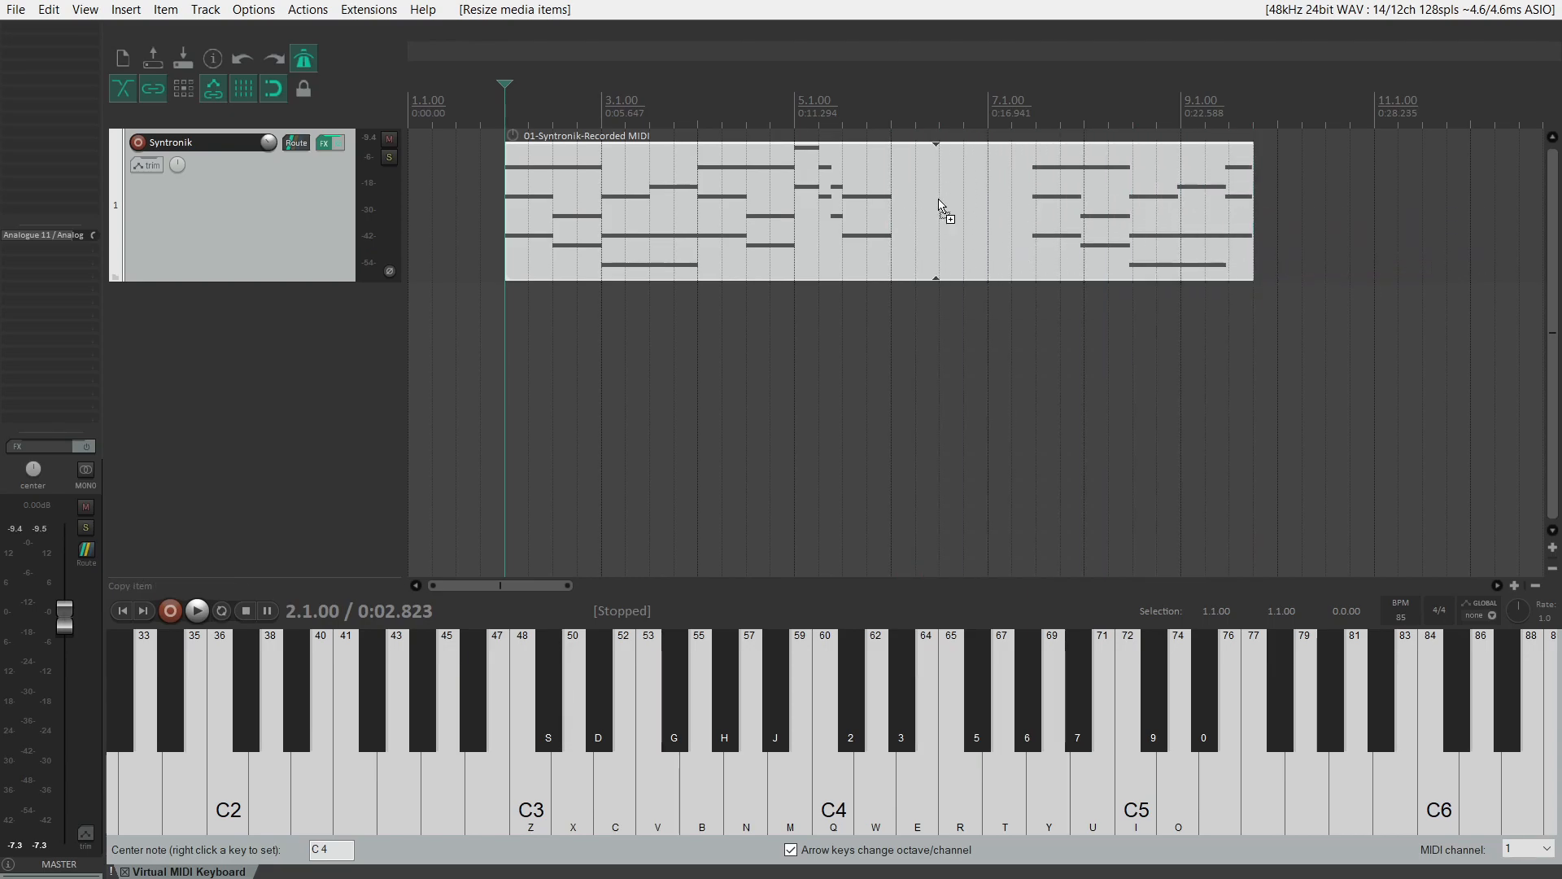
pyautogui.moveTo(1249, 216); pyautogui.dragTo(898, 225)
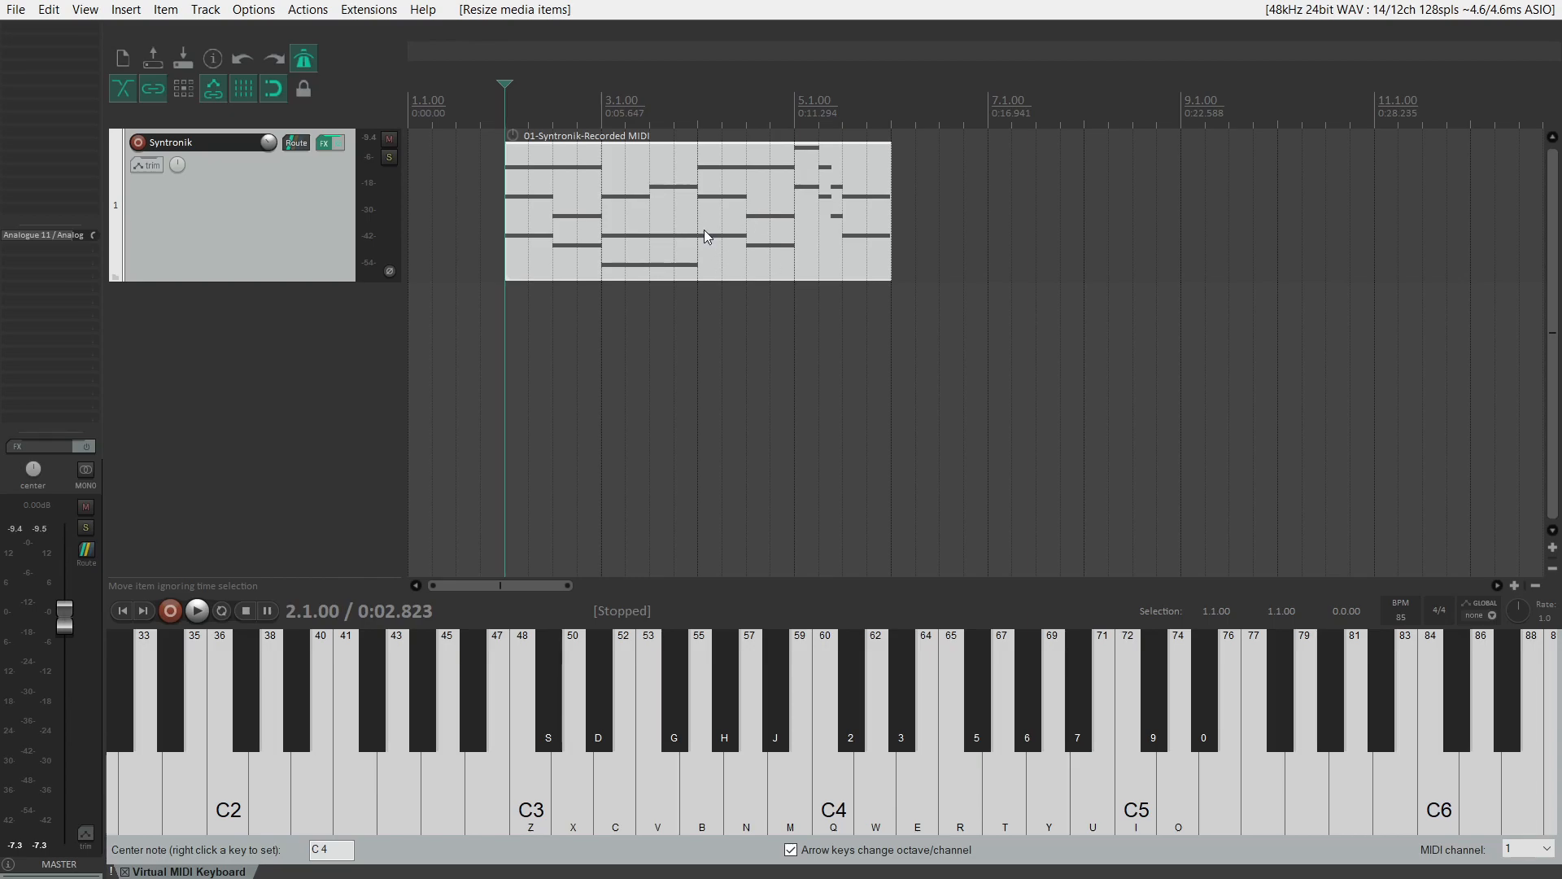
# Glue the trimmed MIDI item and extend its end to 10.1.00 to loop the four bars once.
pyautogui.rightClick(697, 208)
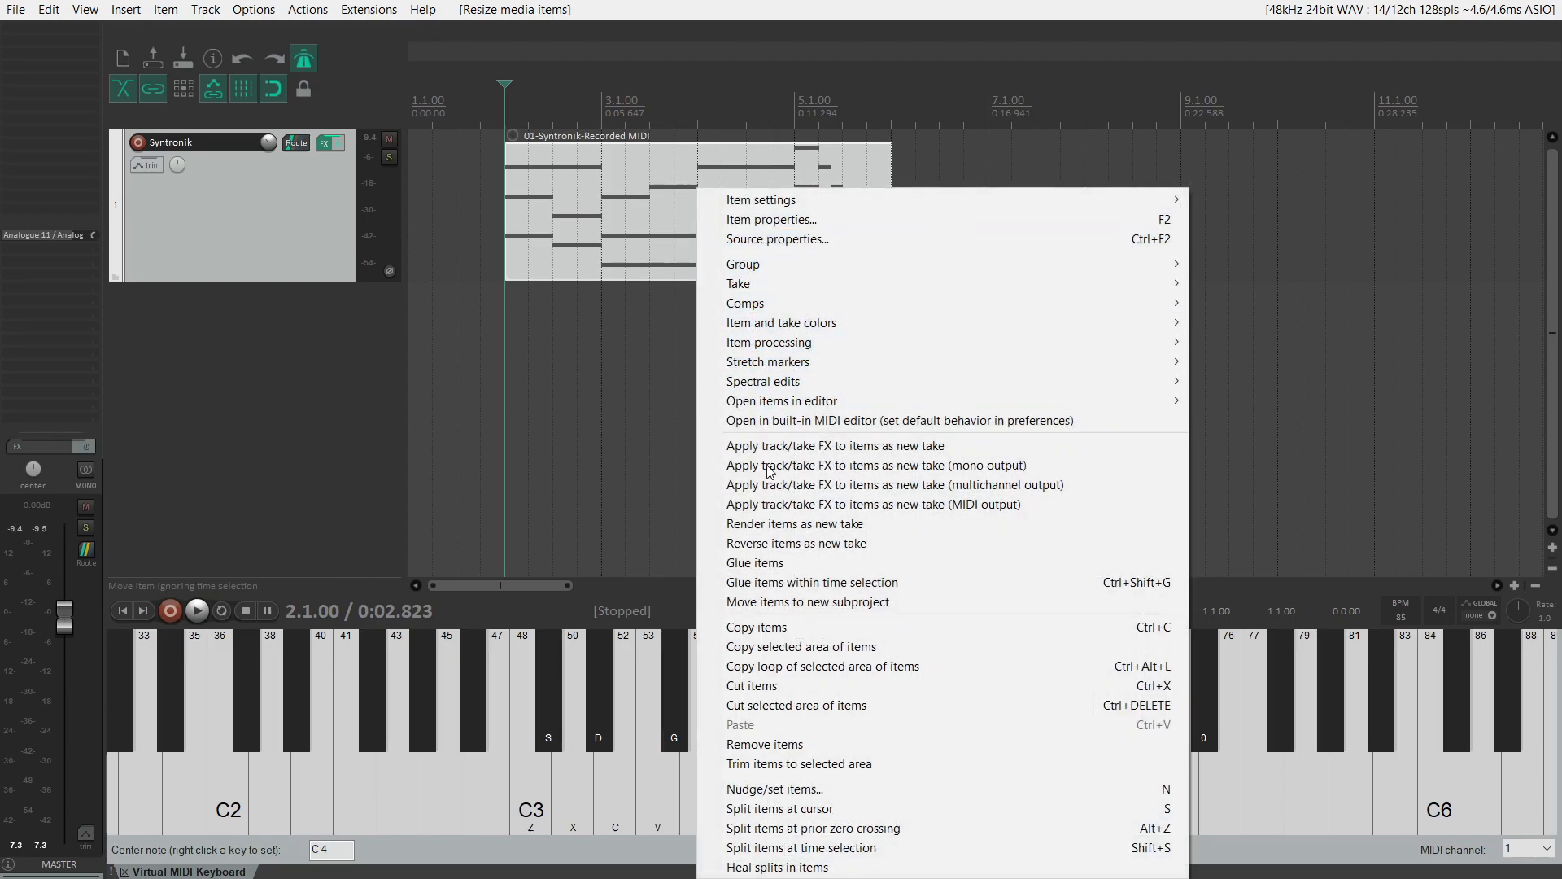
pyautogui.click(778, 563)
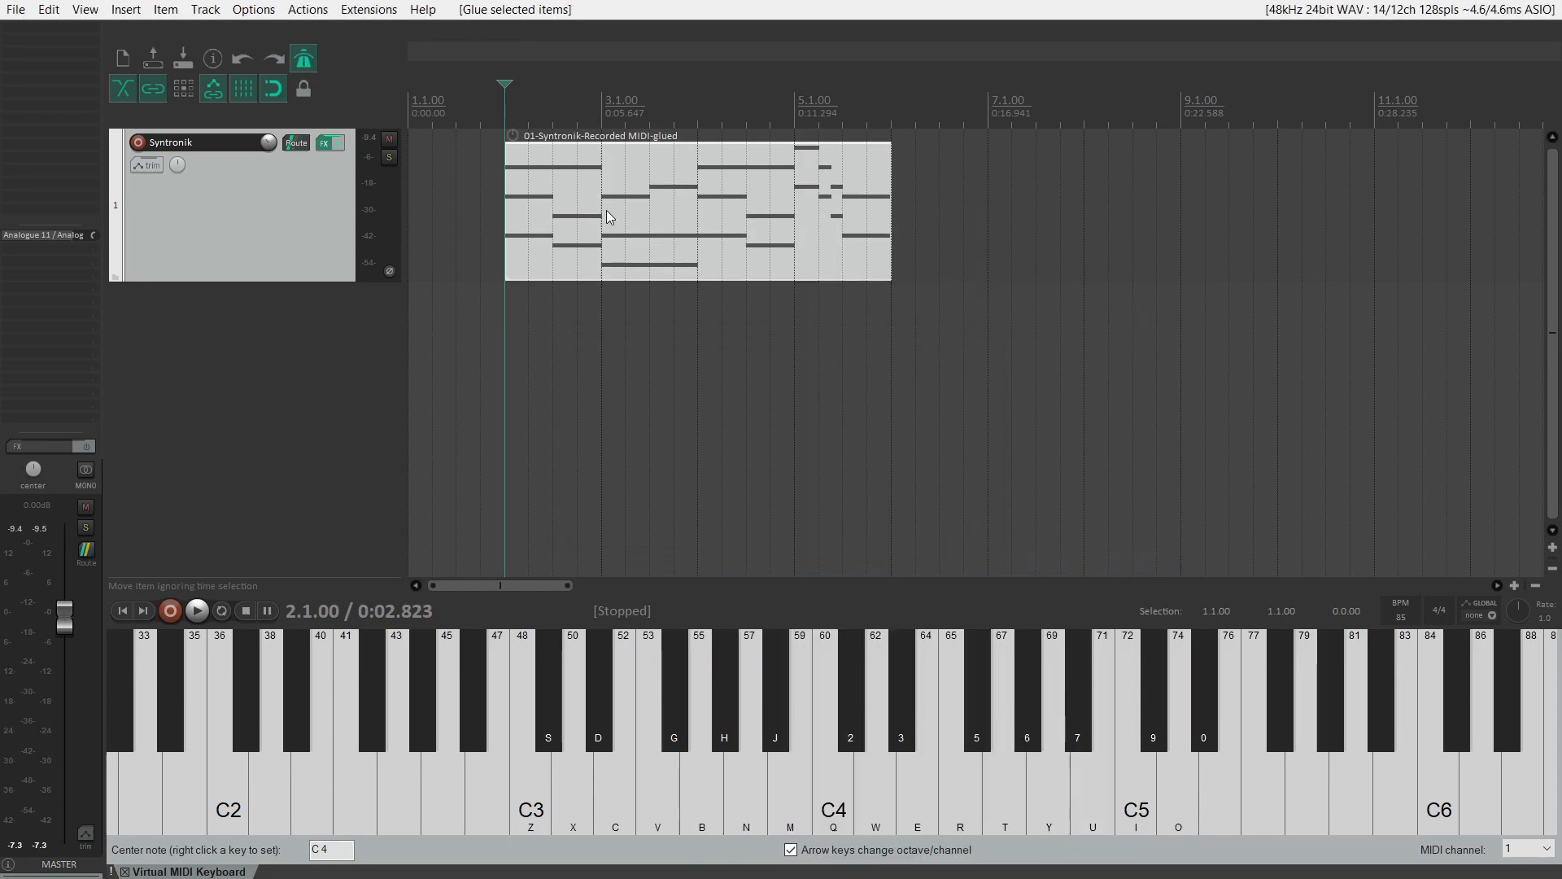
pyautogui.moveTo(888, 214); pyautogui.dragTo(1276, 239)
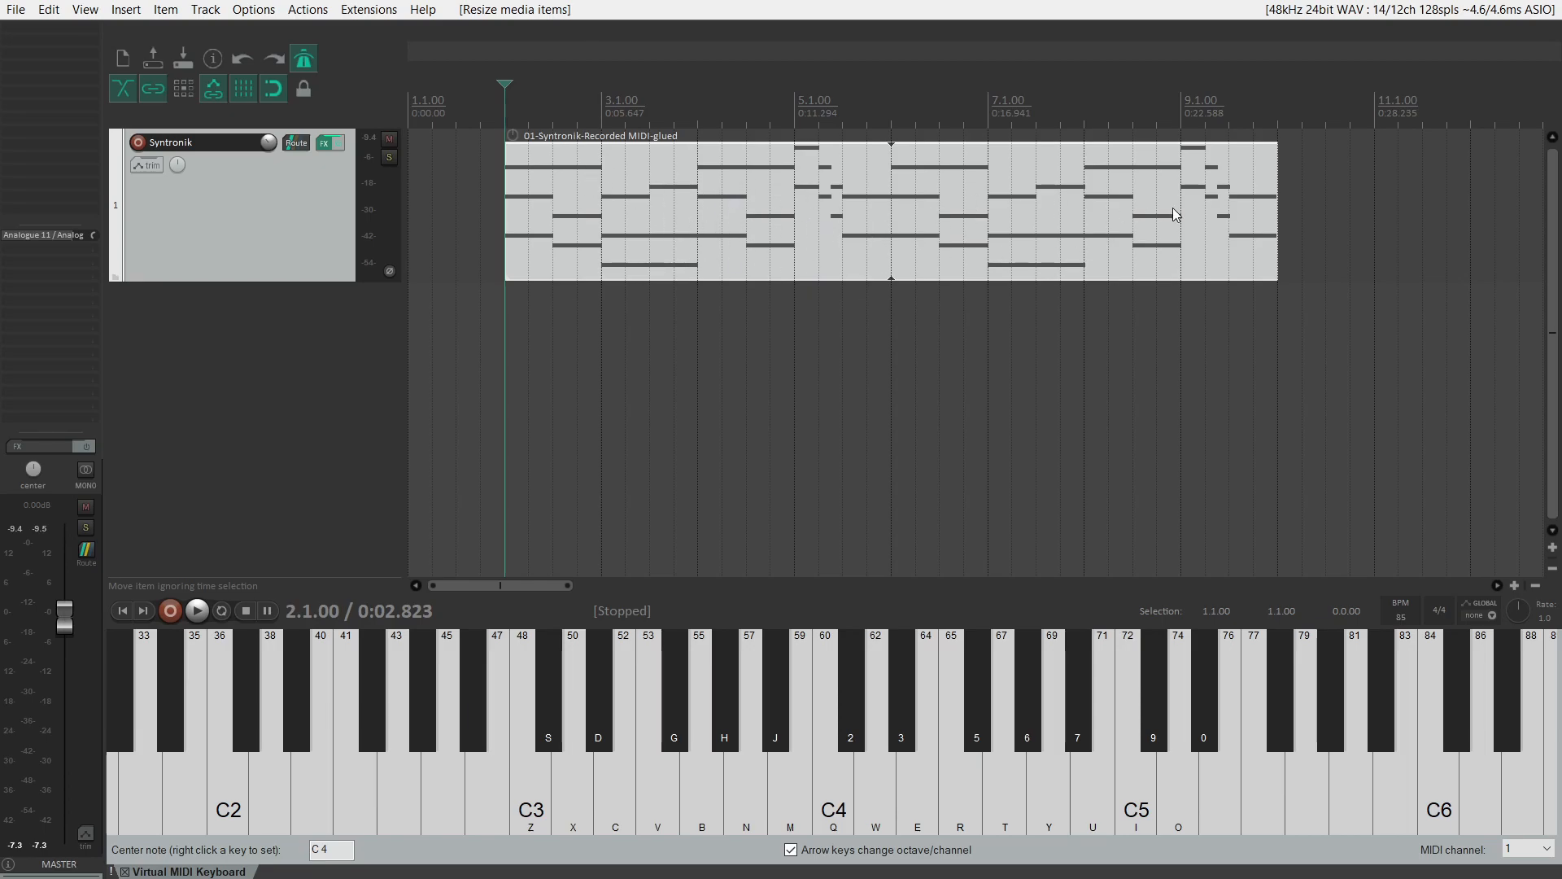
# Examine the looped item's end at bar 10, return the cursor to the project start, and look over the whole arrangement.
pyautogui.click(1289, 151)
pyautogui.scroll(6, 1001, 142)
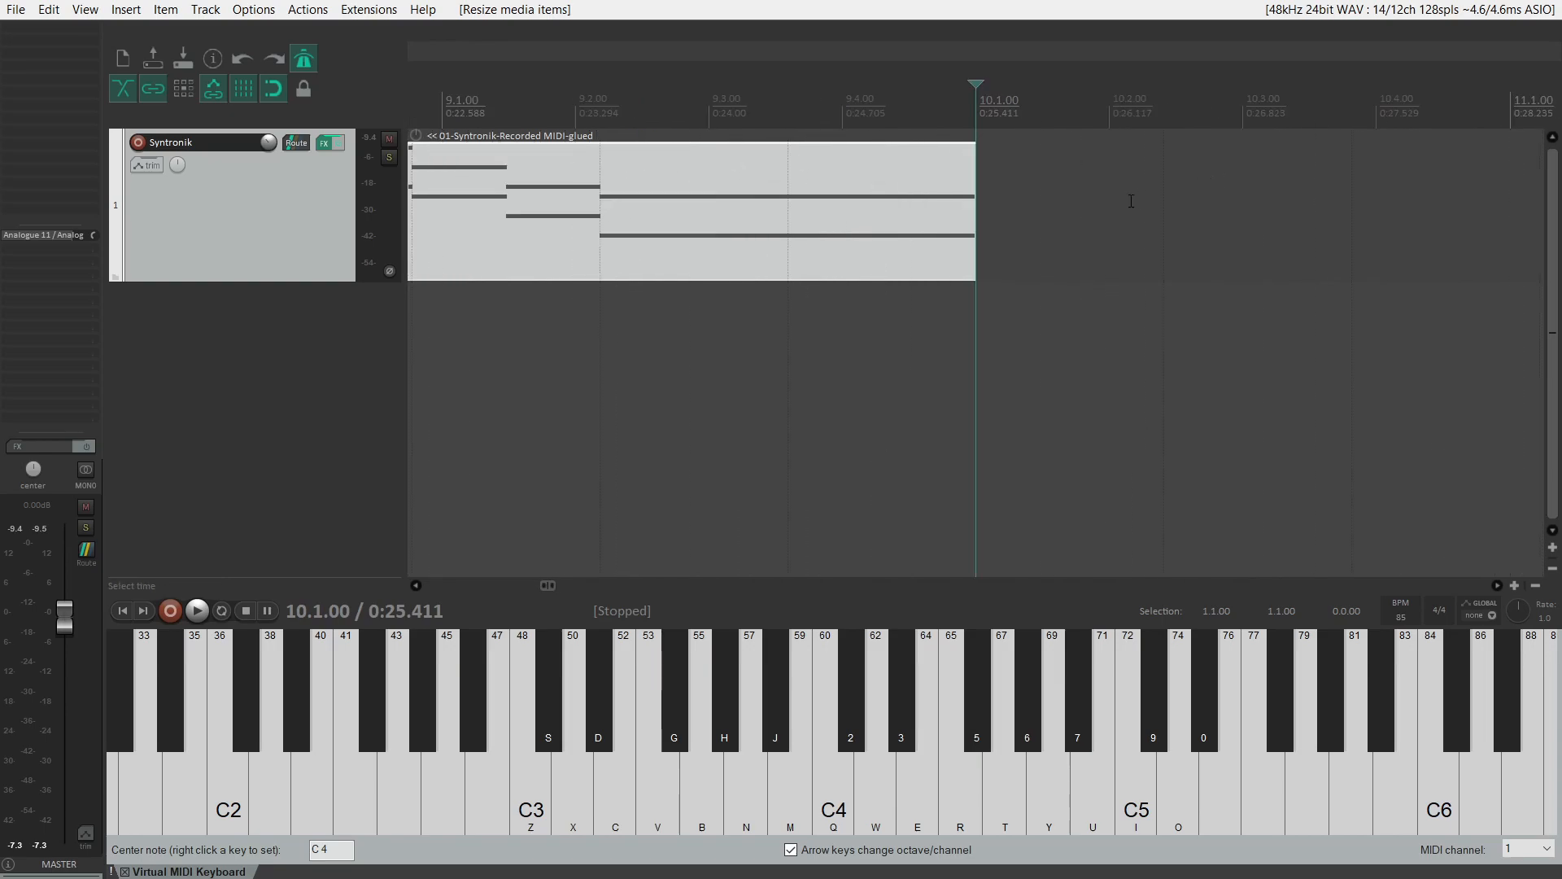
pyautogui.scroll(-8, 1001, 141)
pyautogui.press('Home')
pyautogui.scroll(4, 457, 240)
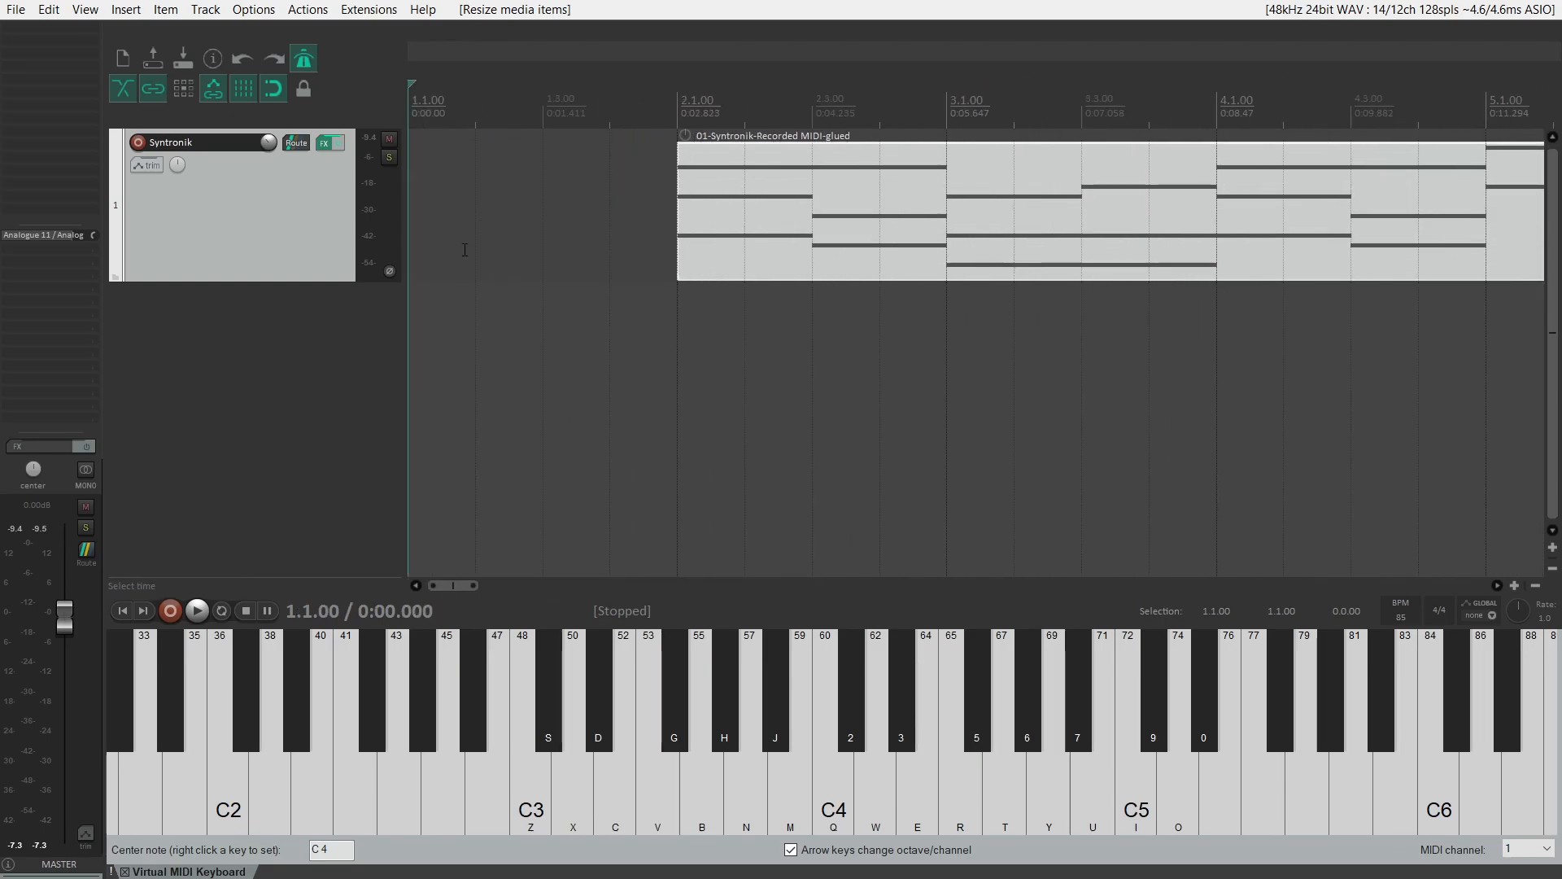
pyautogui.scroll(-1, 558, 198)
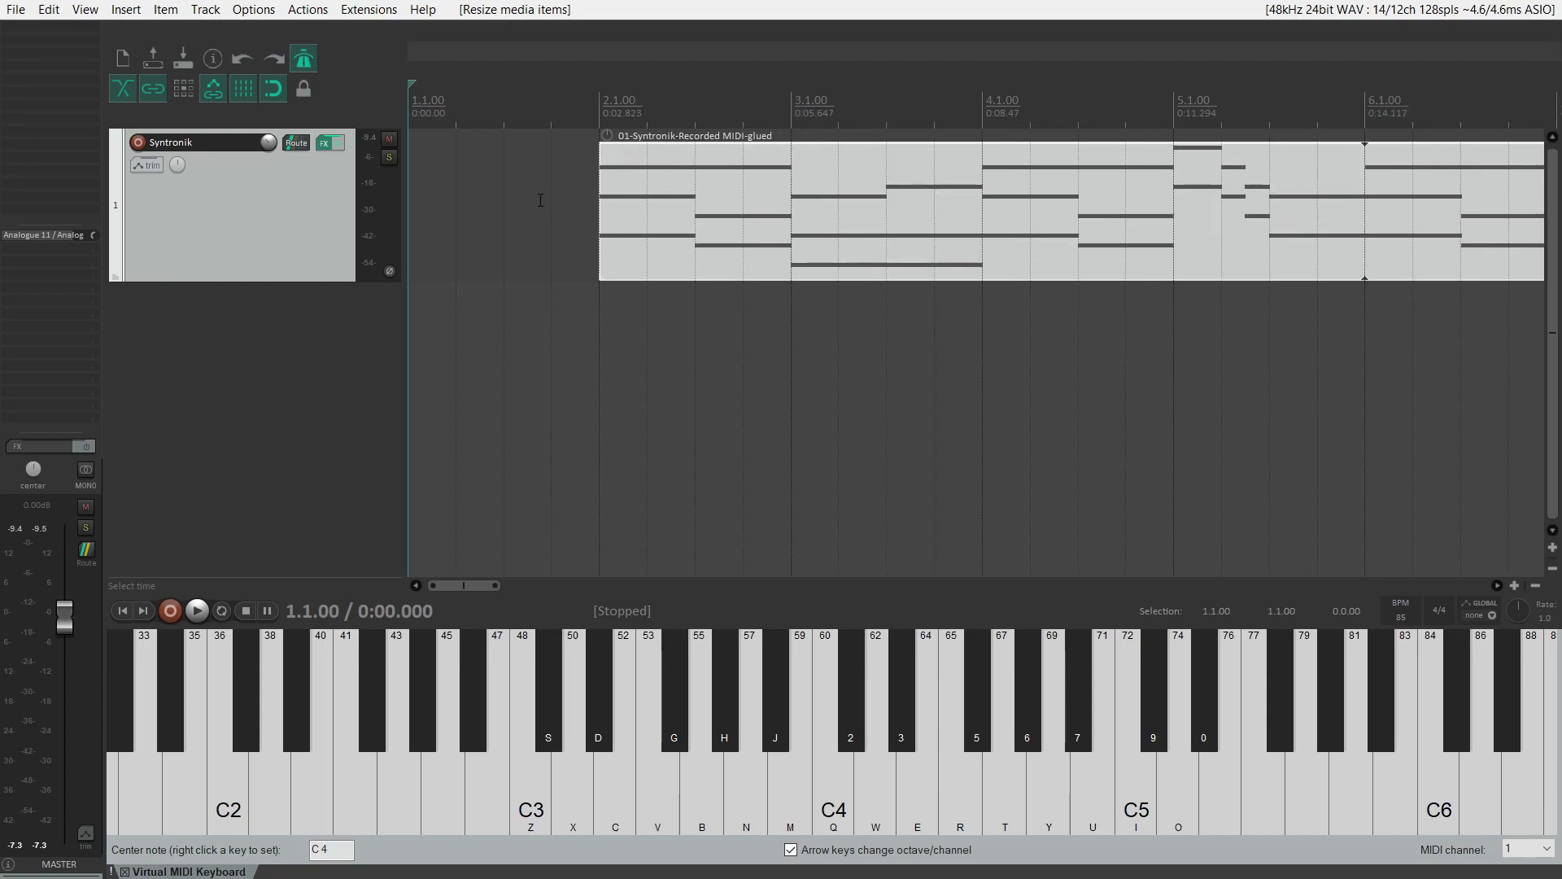
pyautogui.scroll(-4, 504, 208)
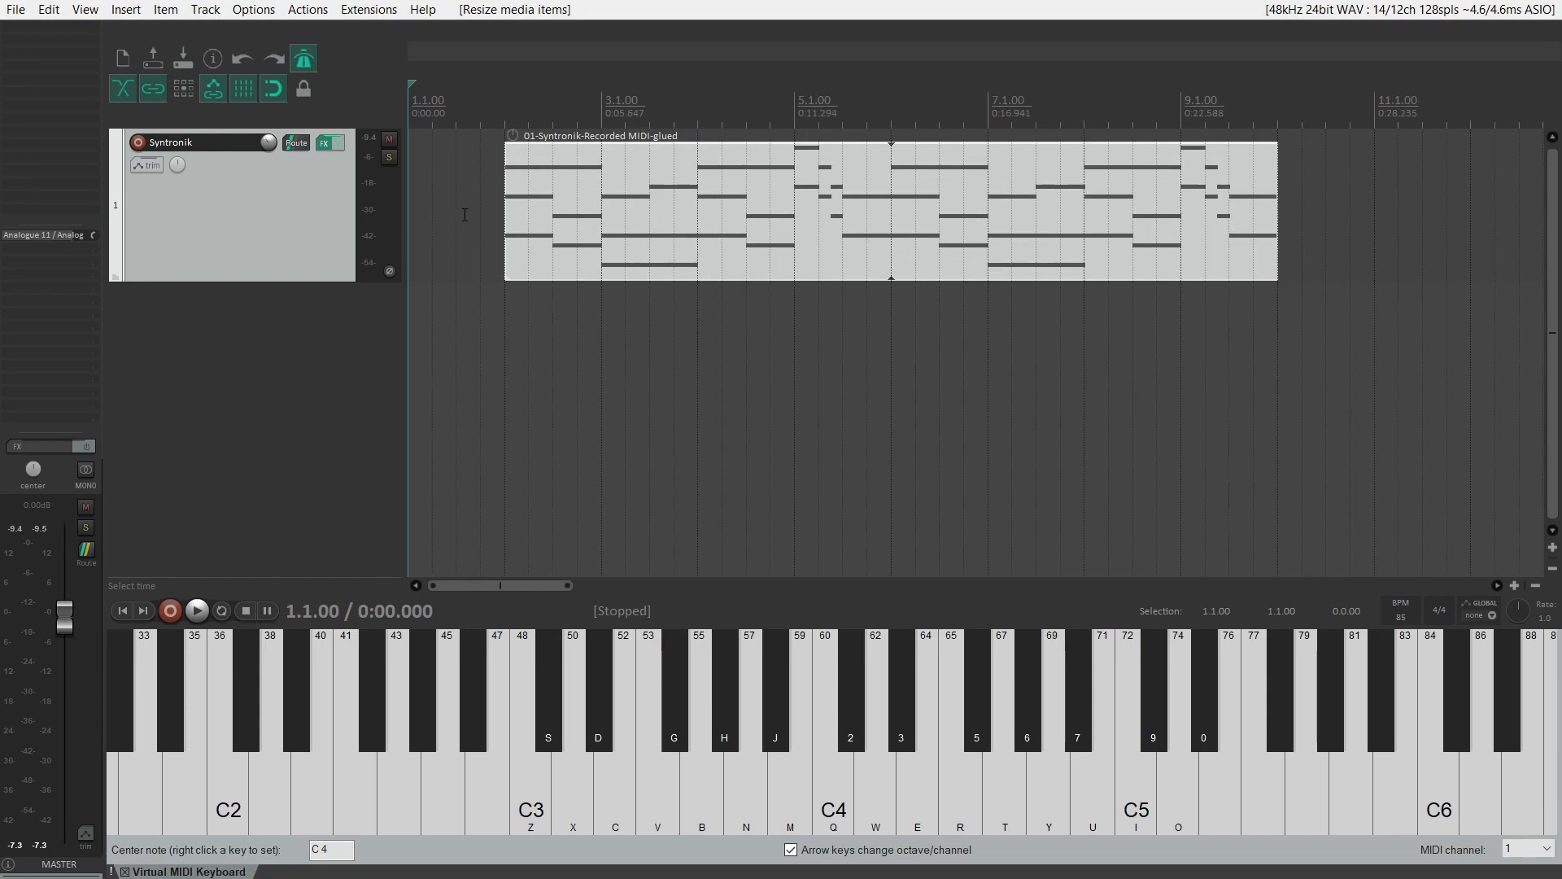
pyautogui.scroll(-2, 591, 259)
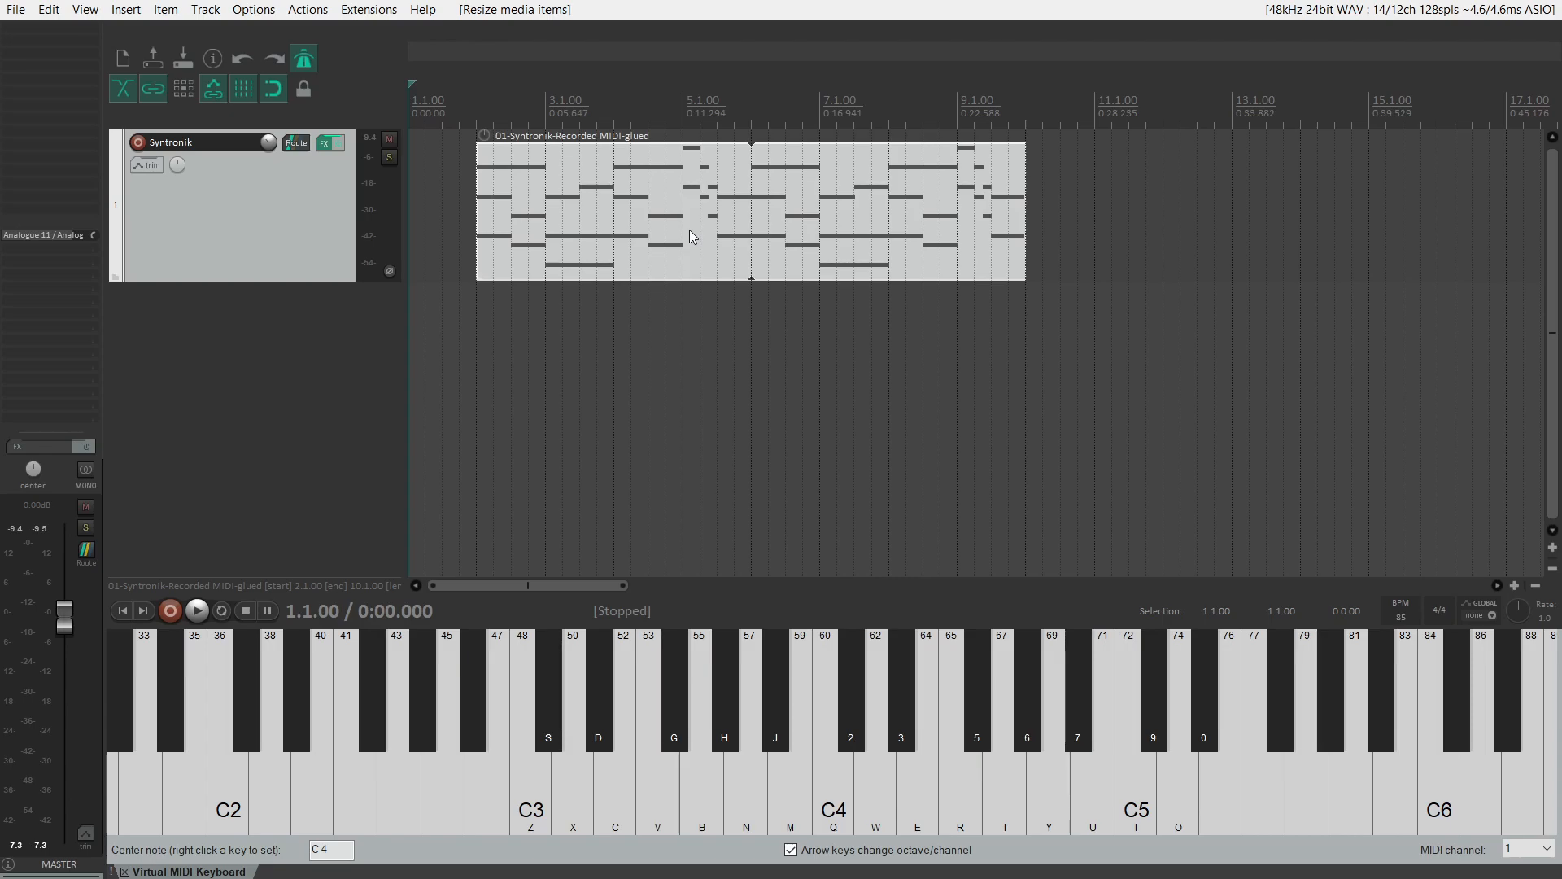
# Render the Syntronik track to a stereo stem track with the original muted, and play the stem from the project start.
pyautogui.rightClick(246, 199)
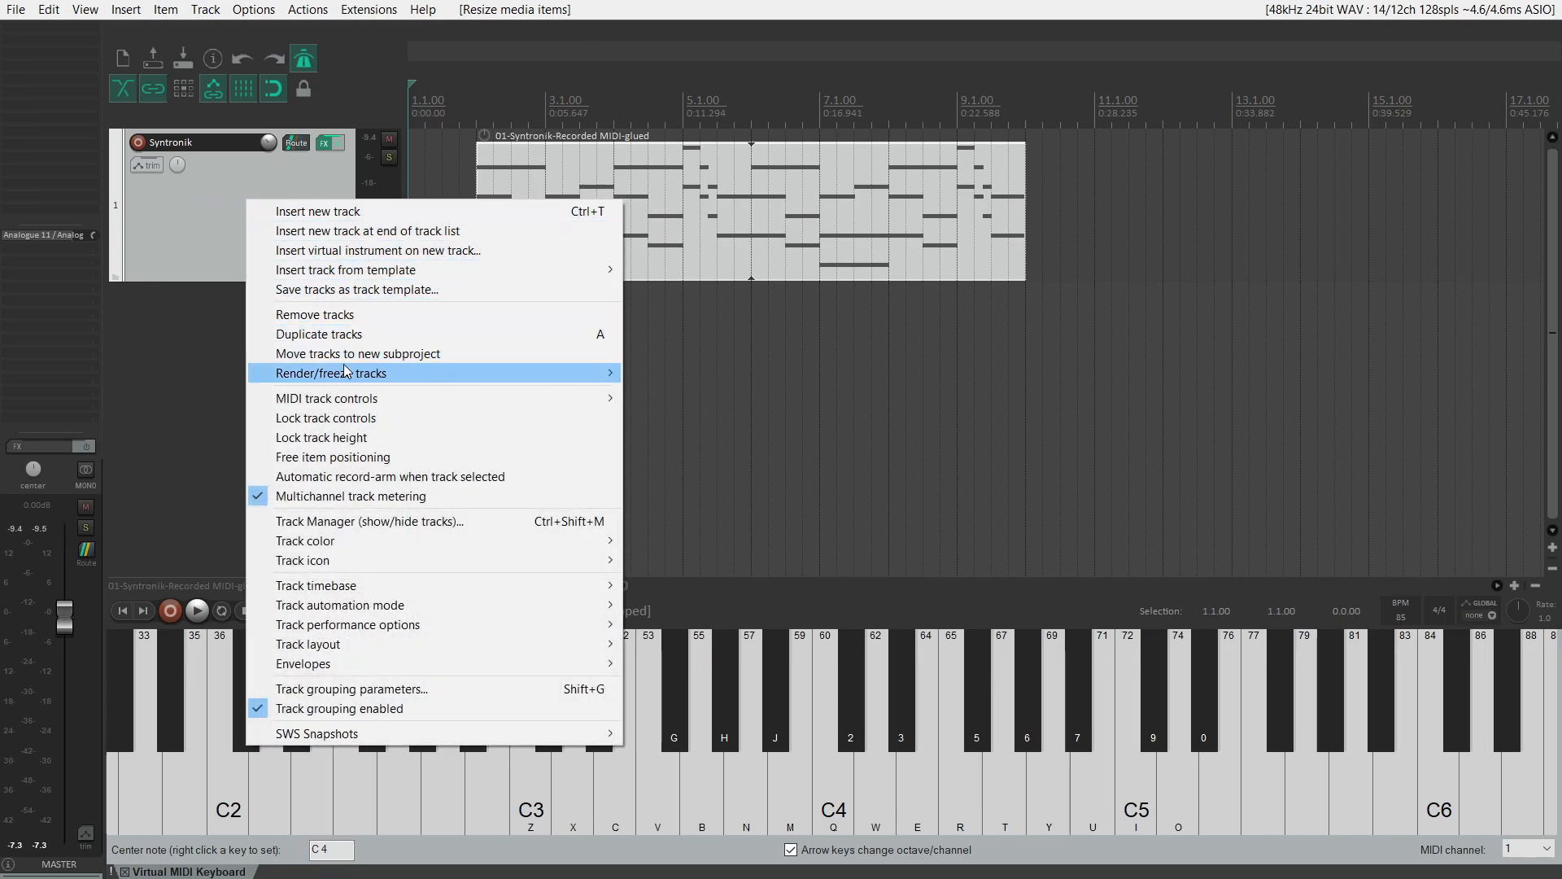
pyautogui.moveTo(348, 374)
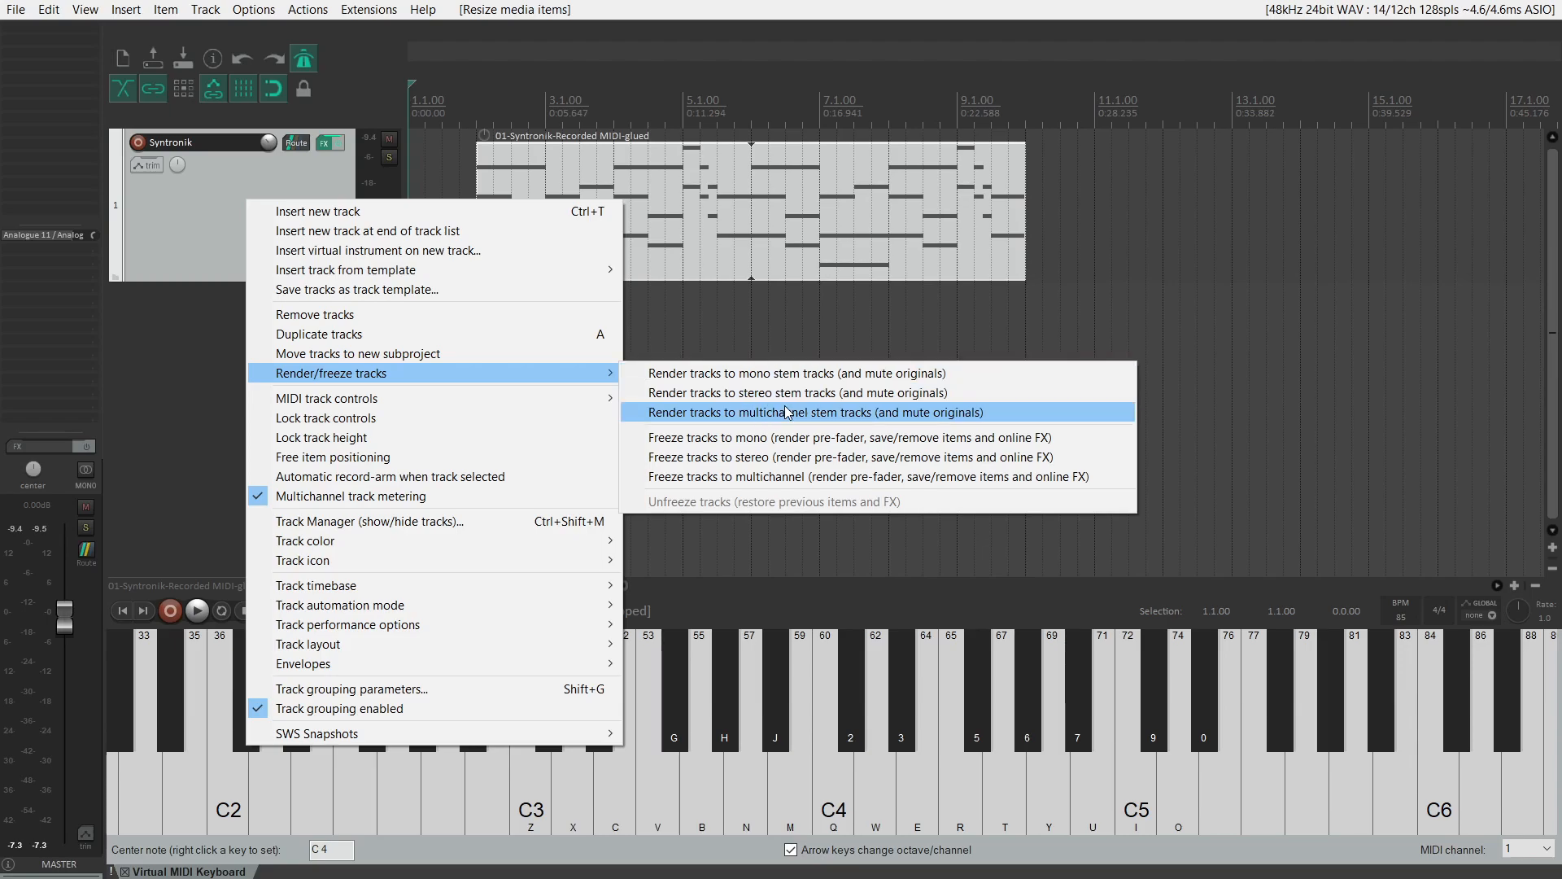
pyautogui.click(744, 395)
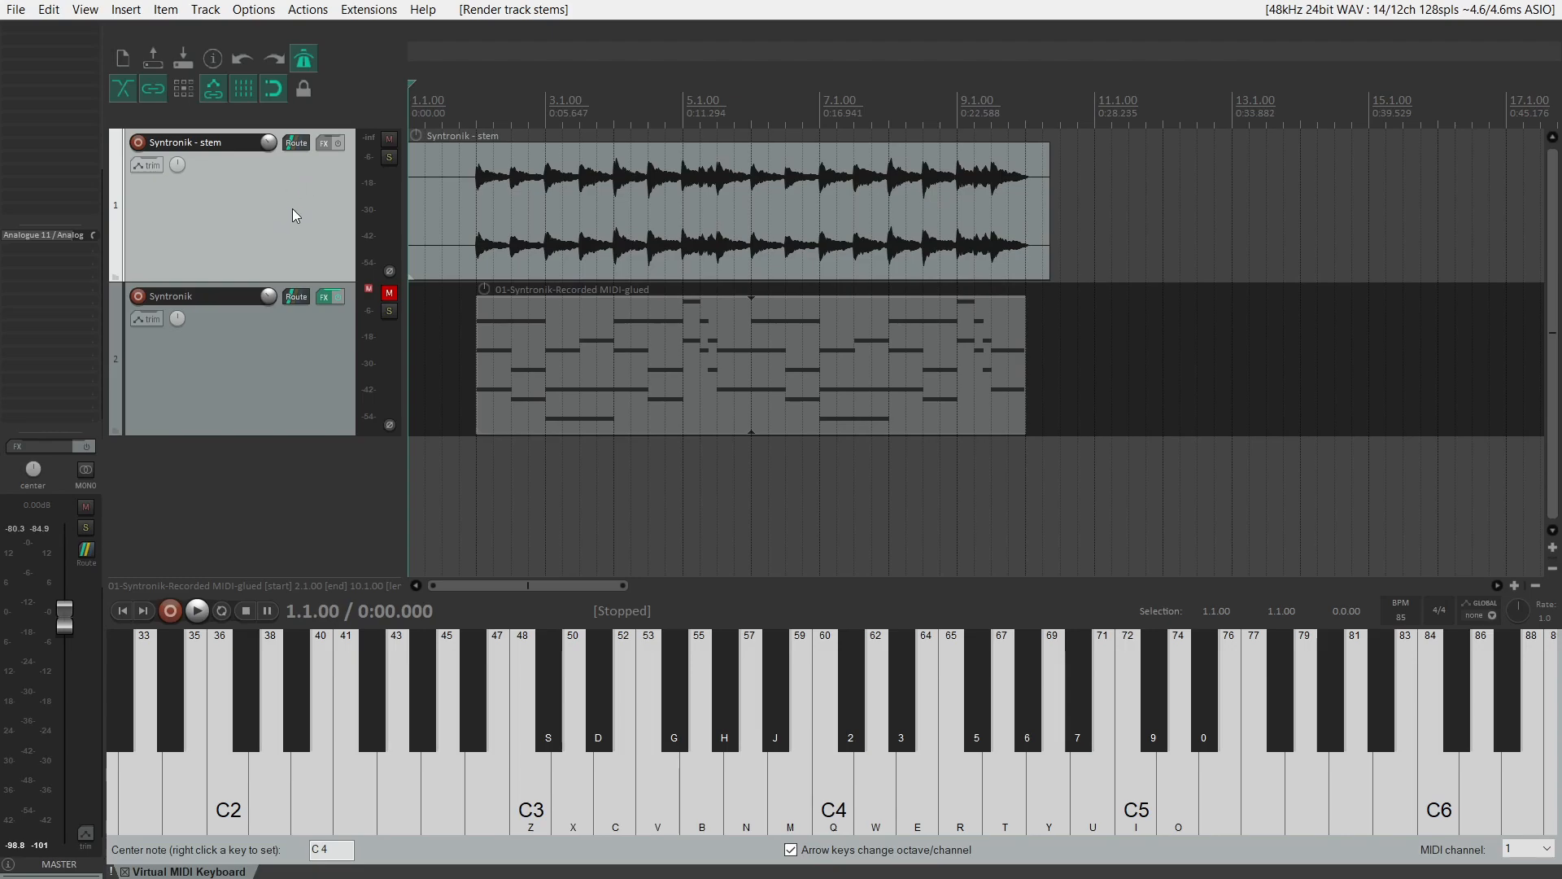
pyautogui.press('space')
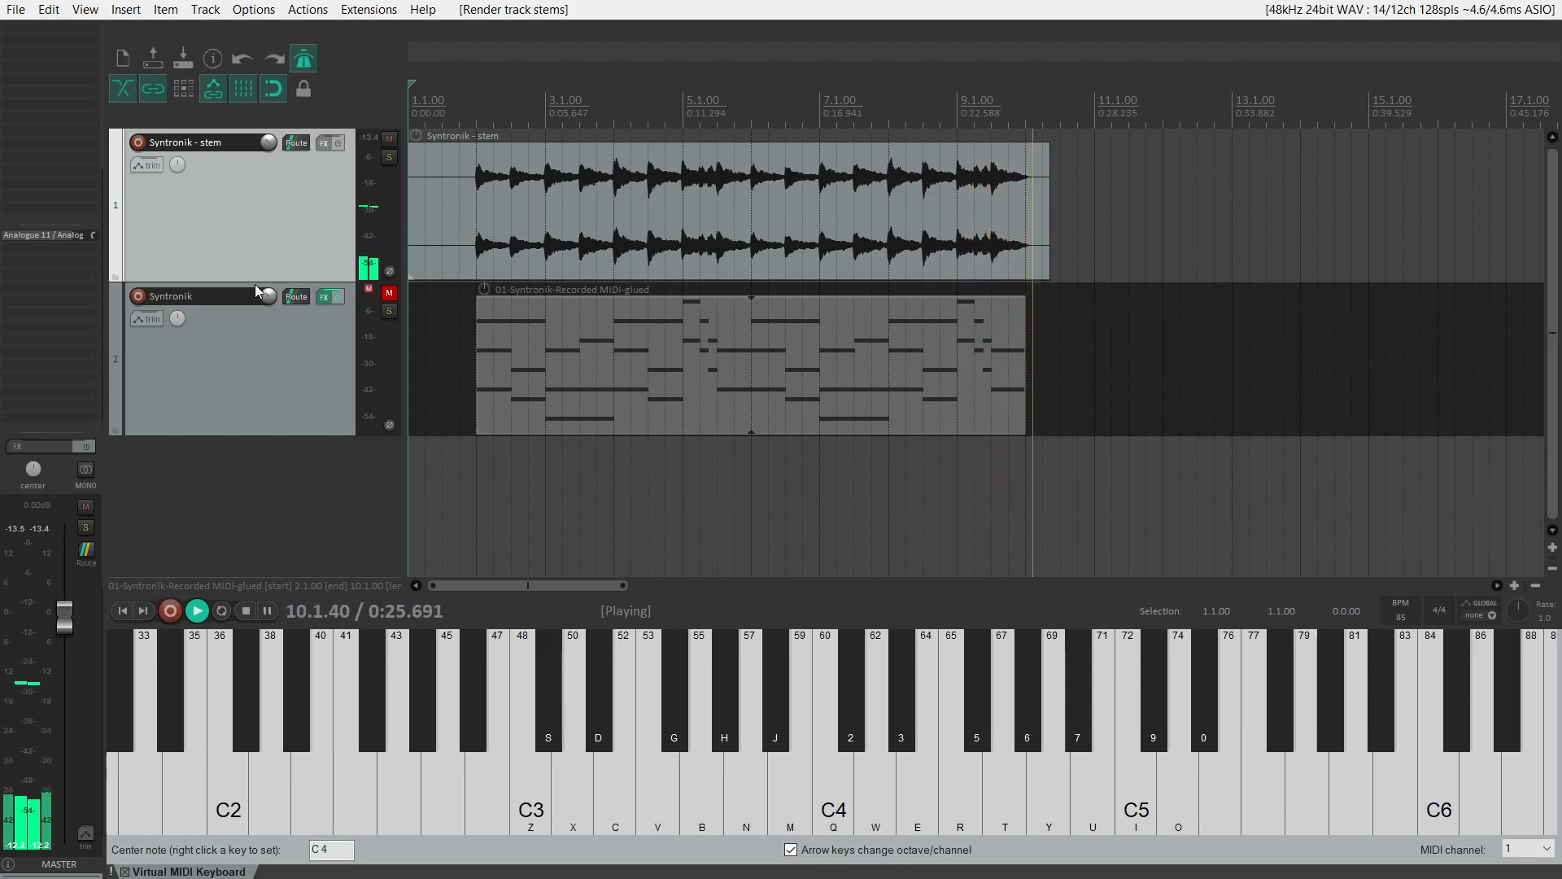
pyautogui.press('space')
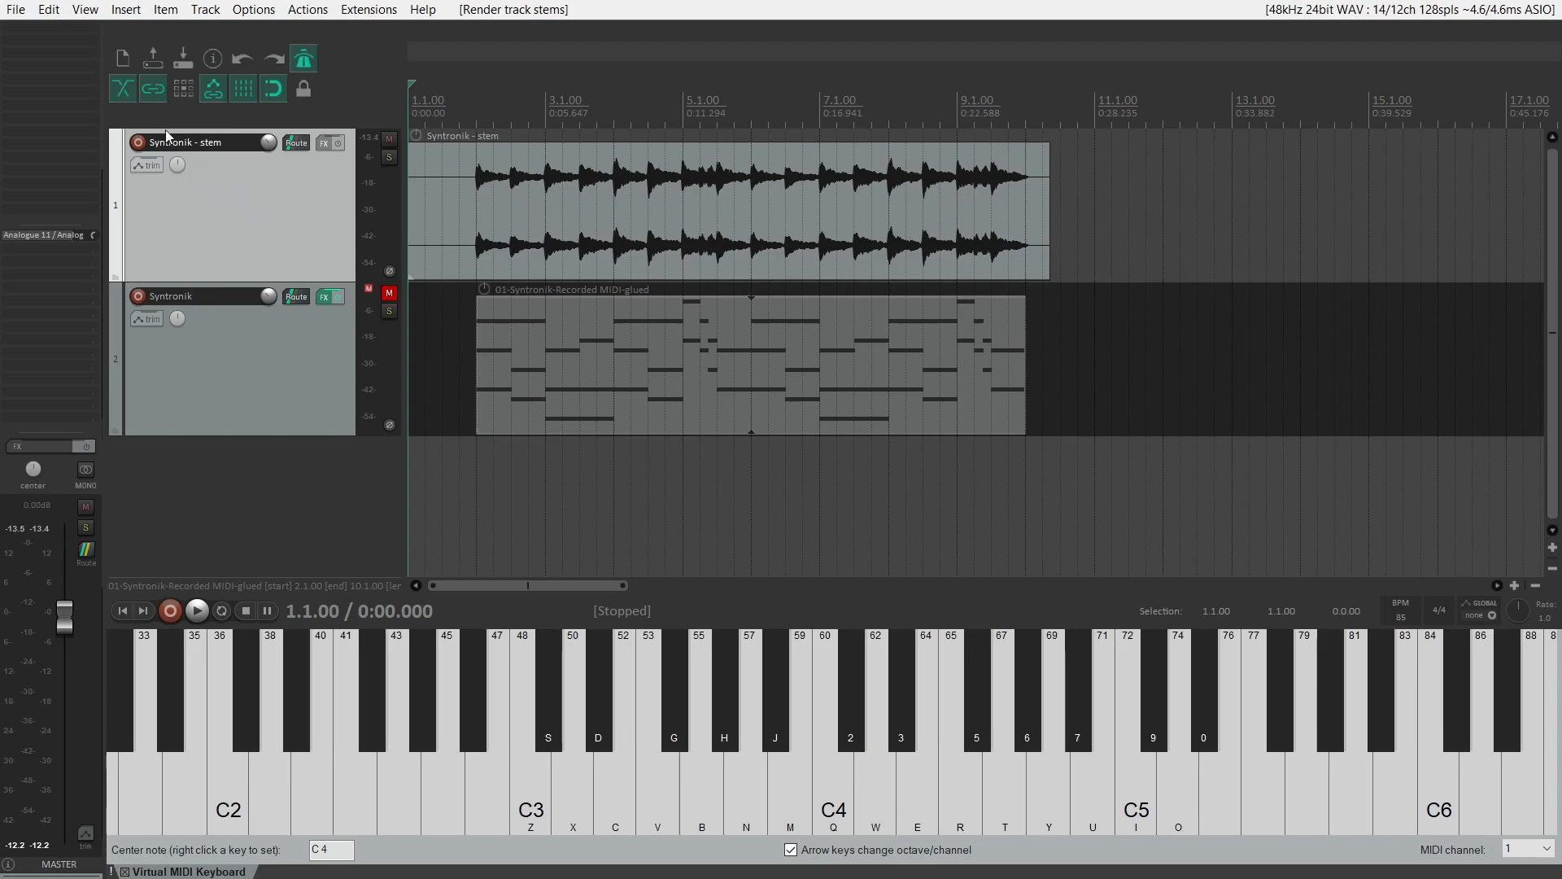
# Open the project's Render to File settings and set the source to Master mix.
pyautogui.click(16, 12)
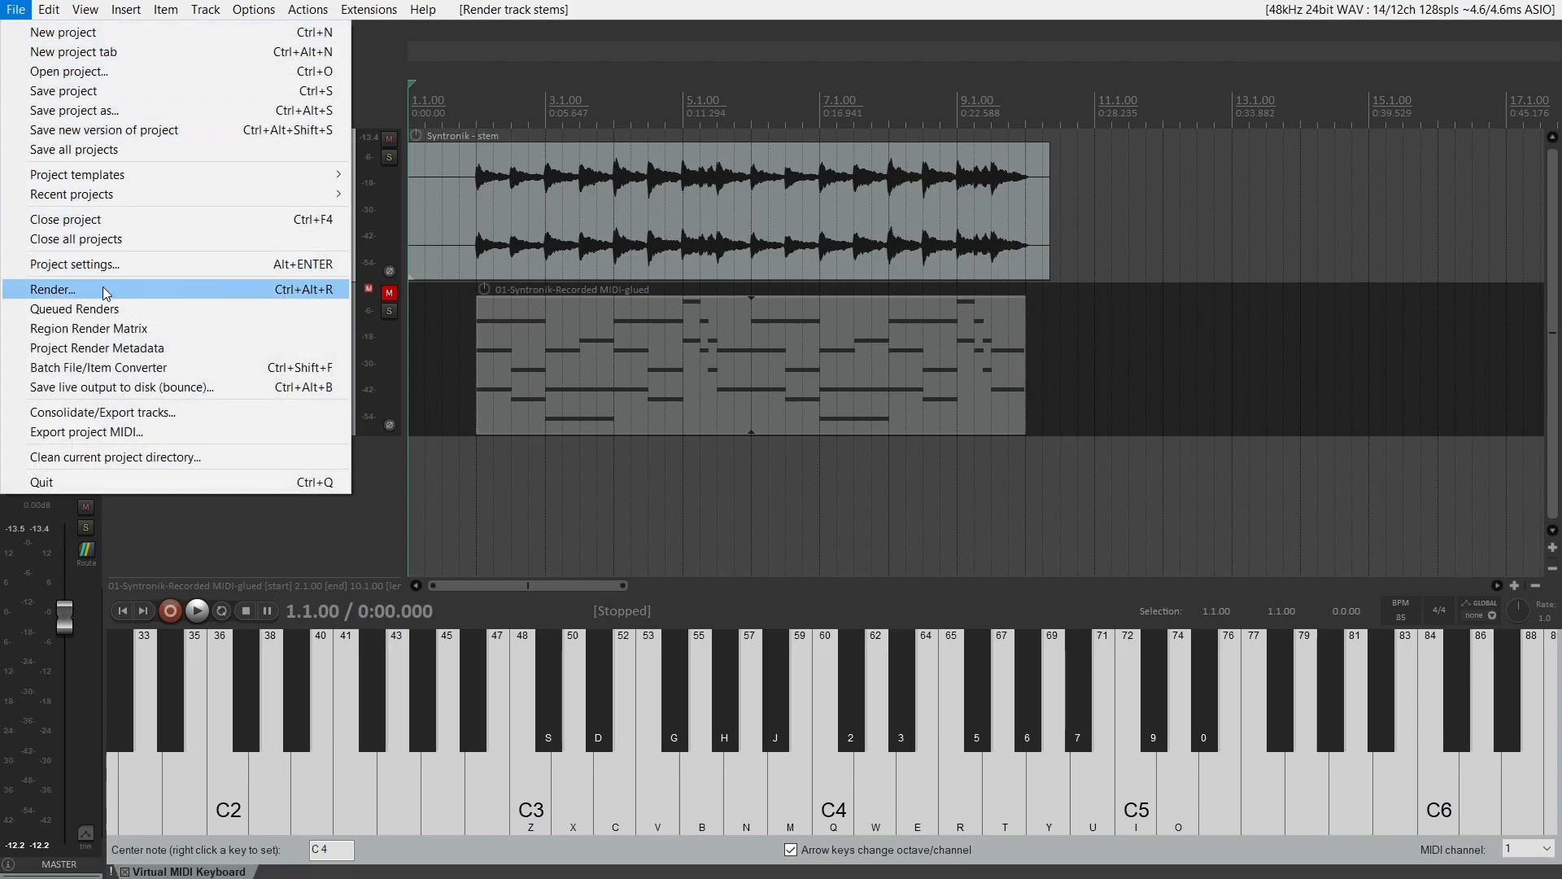
pyautogui.click(104, 291)
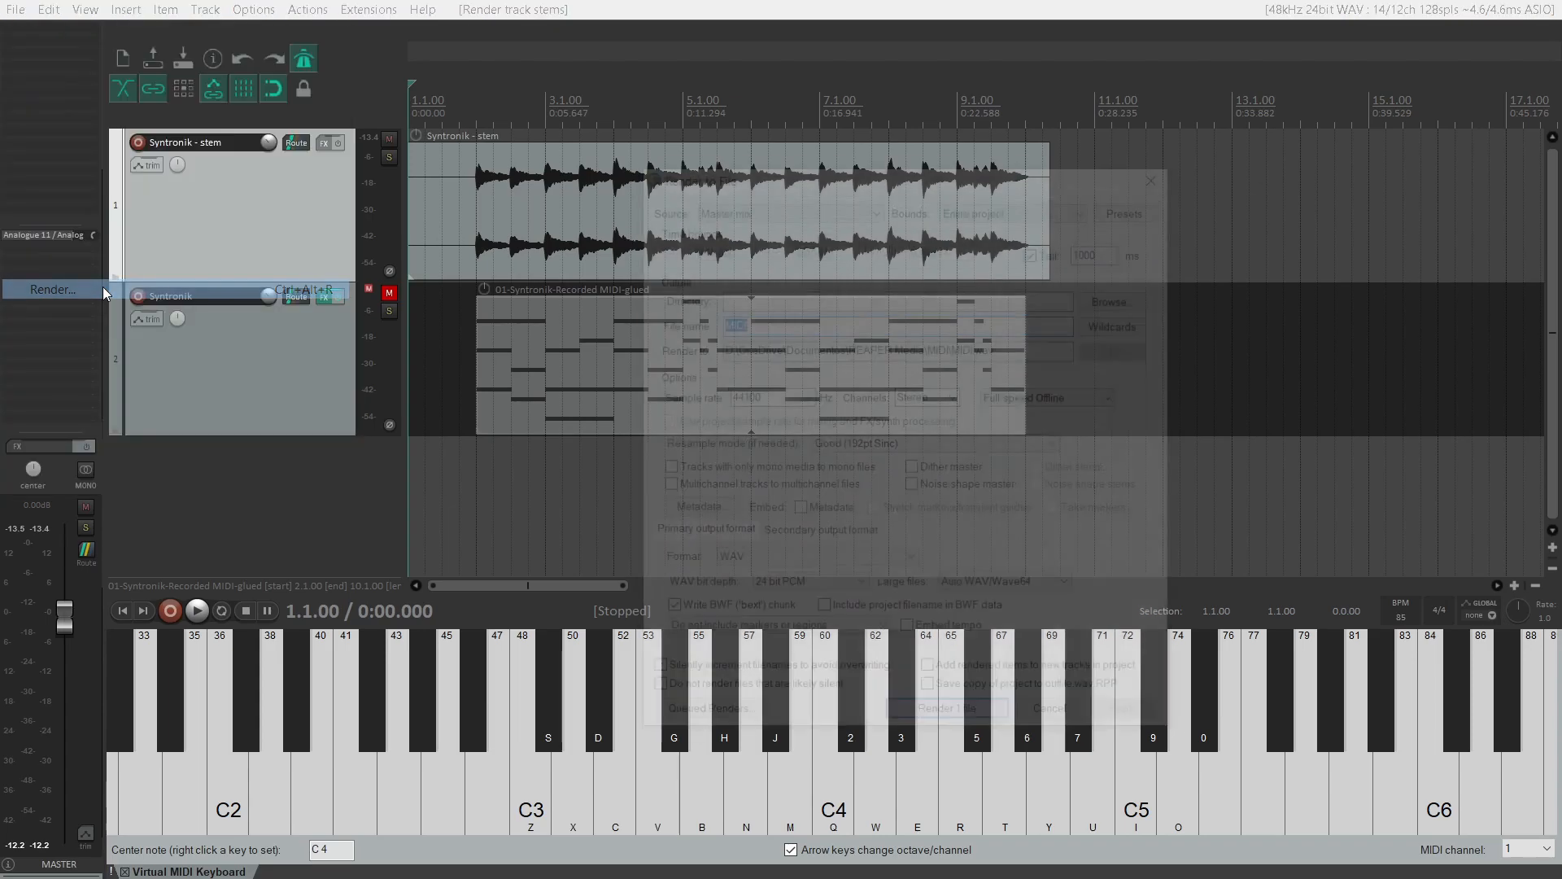
pyautogui.moveTo(811, 175); pyautogui.dragTo(928, 137)
pyautogui.click(885, 171)
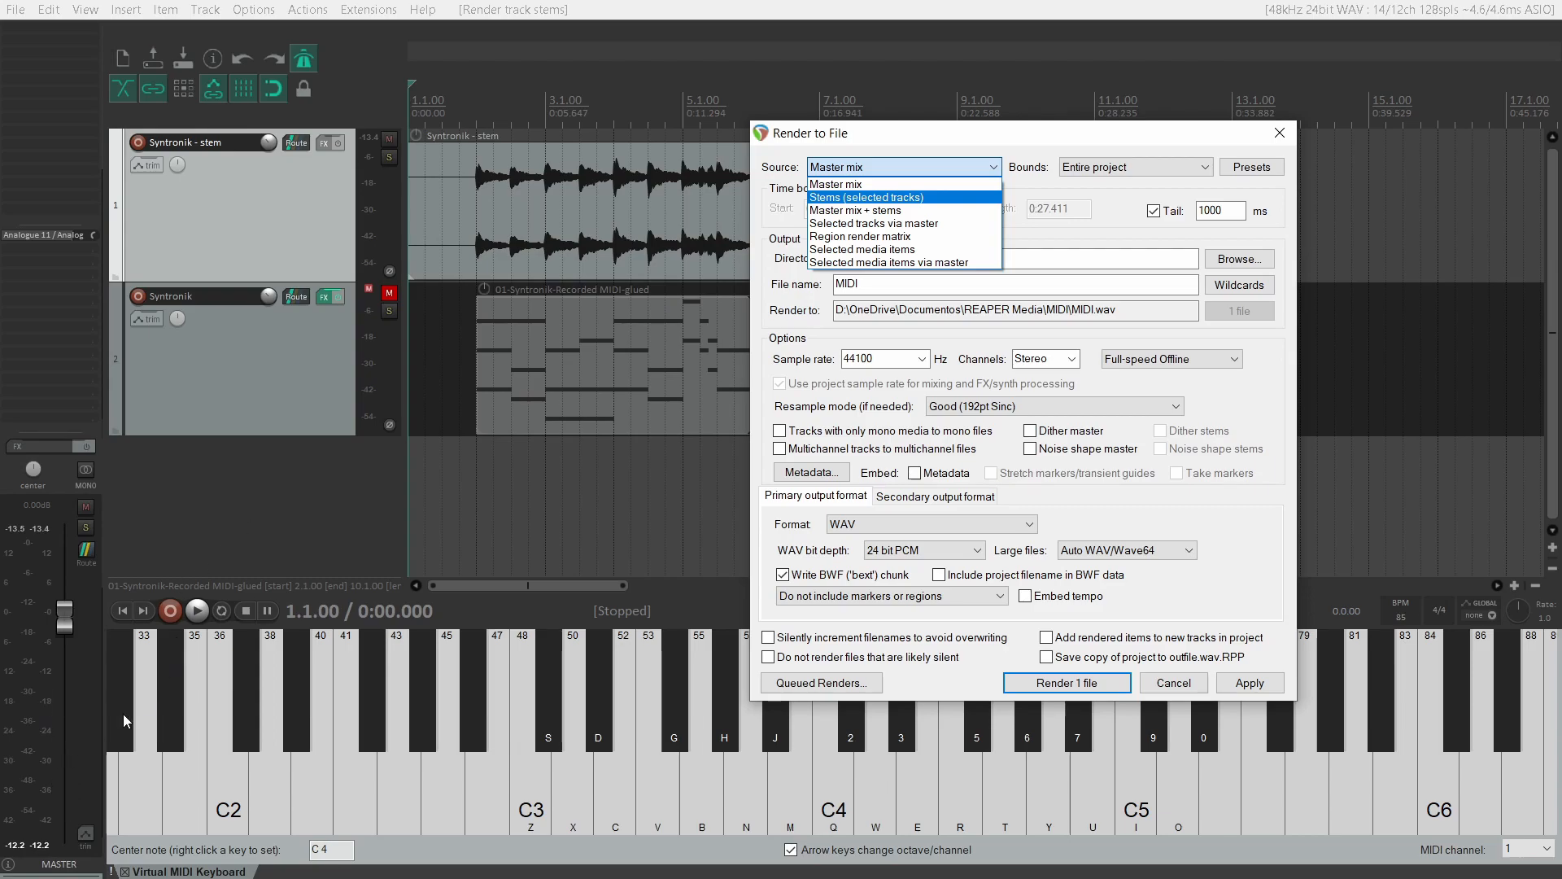
pyautogui.click(834, 184)
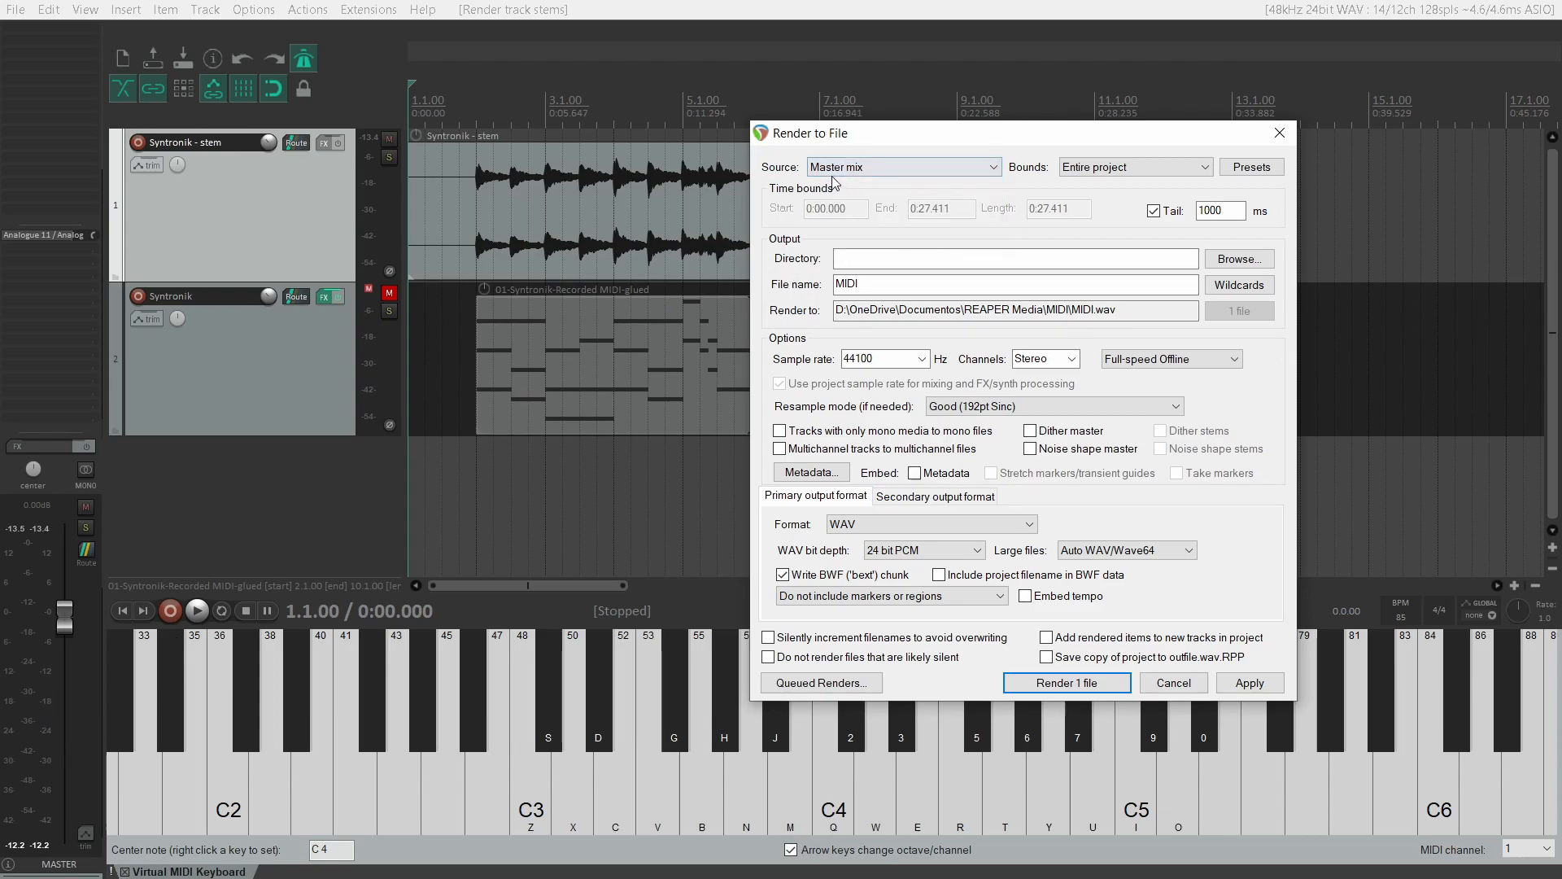
# Keep the render bounds at Entire project and set the output directory to the MIDI folder inside Documentos\REAPER Media.
pyautogui.click(1143, 168)
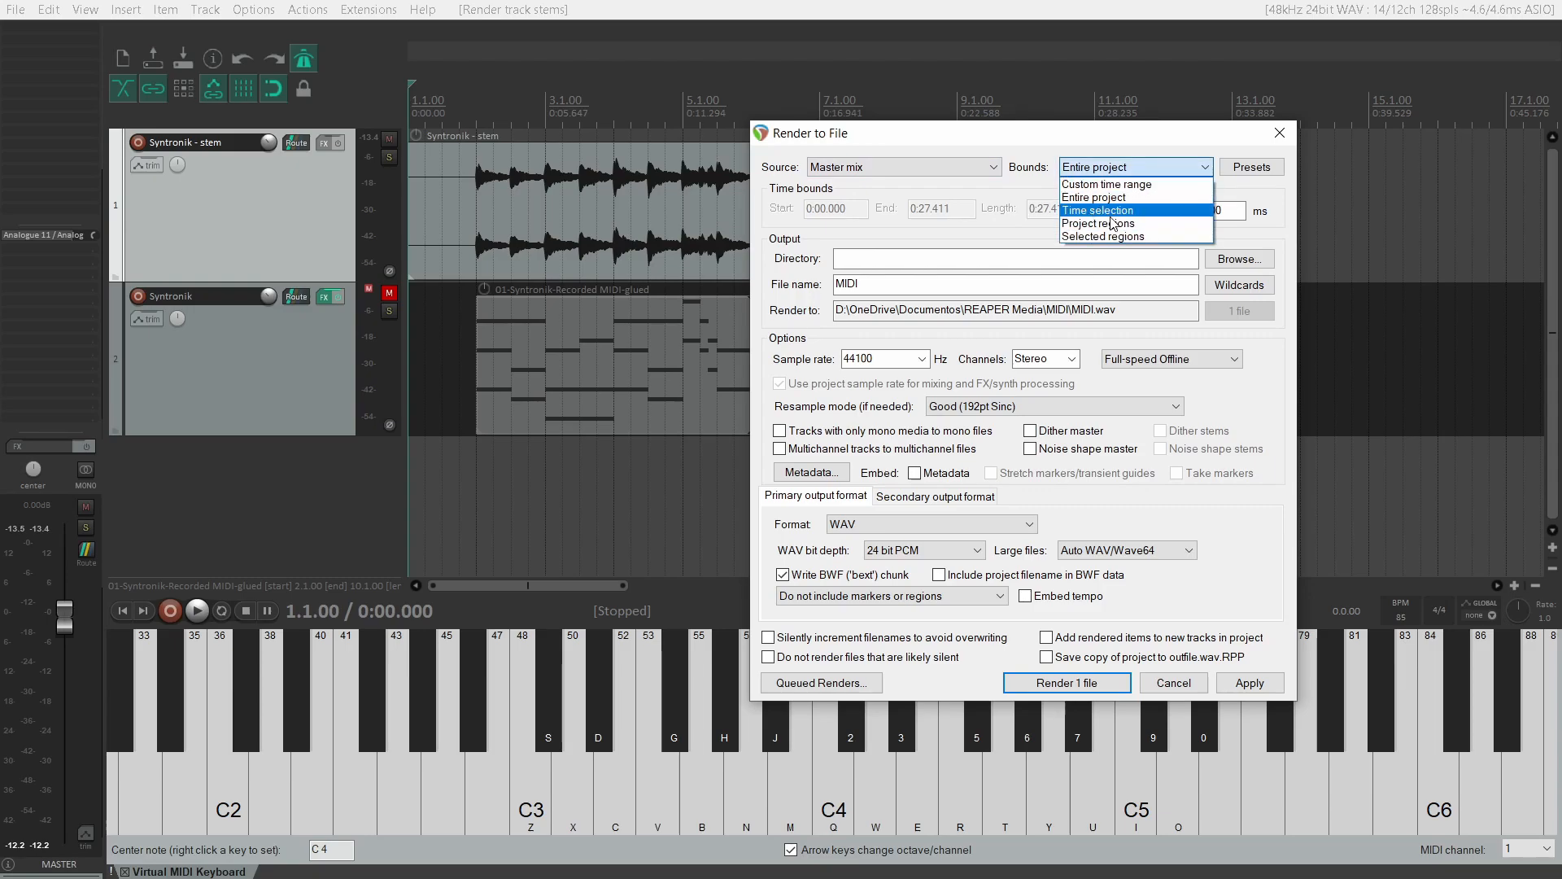
pyautogui.click(1094, 197)
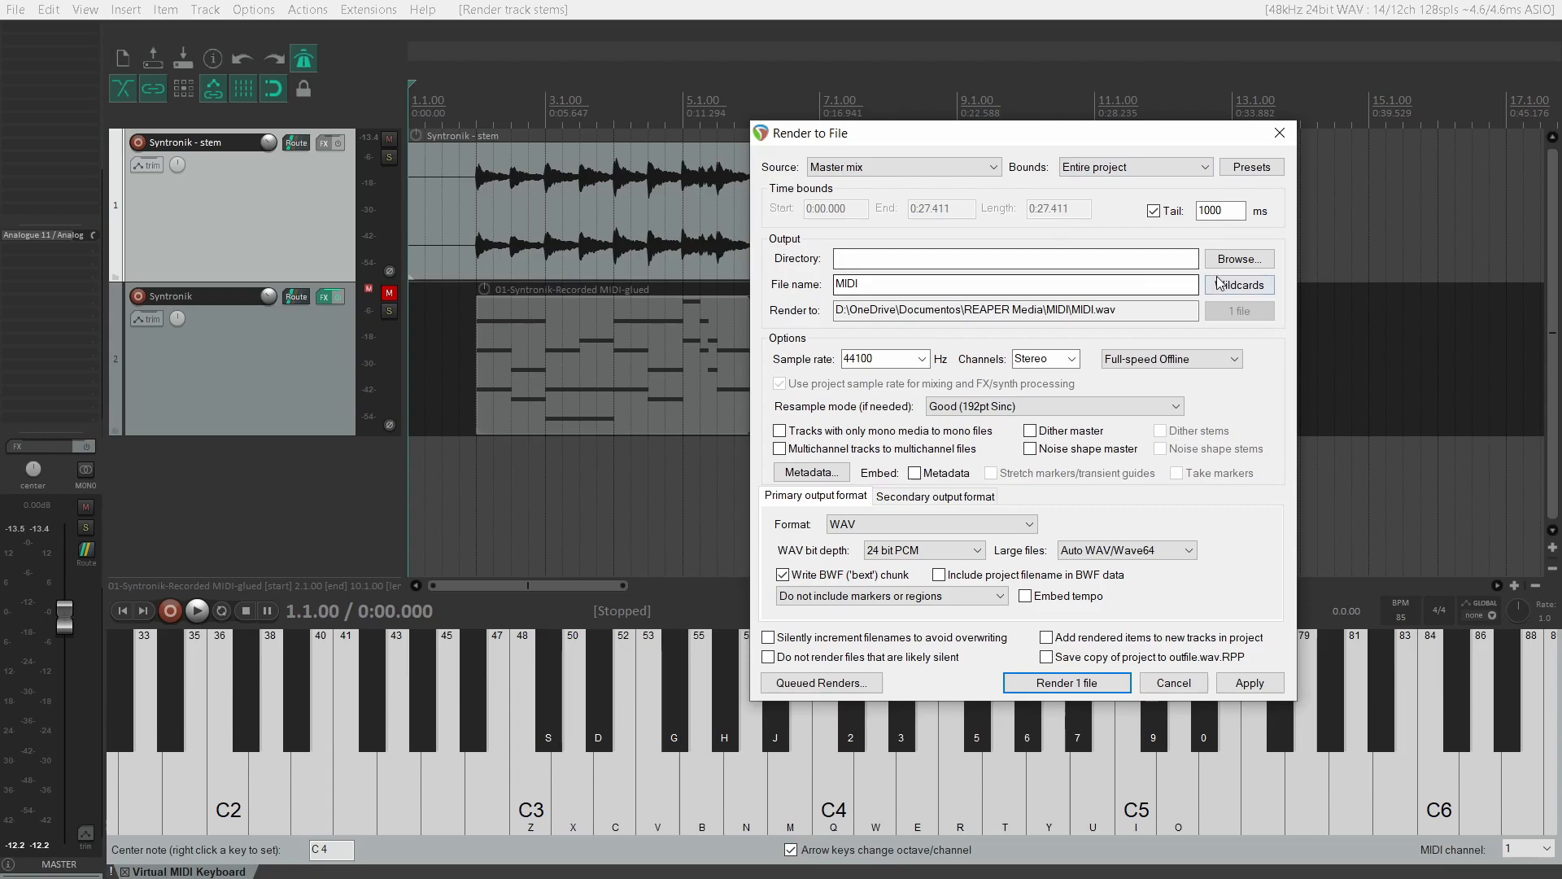
pyautogui.click(1238, 259)
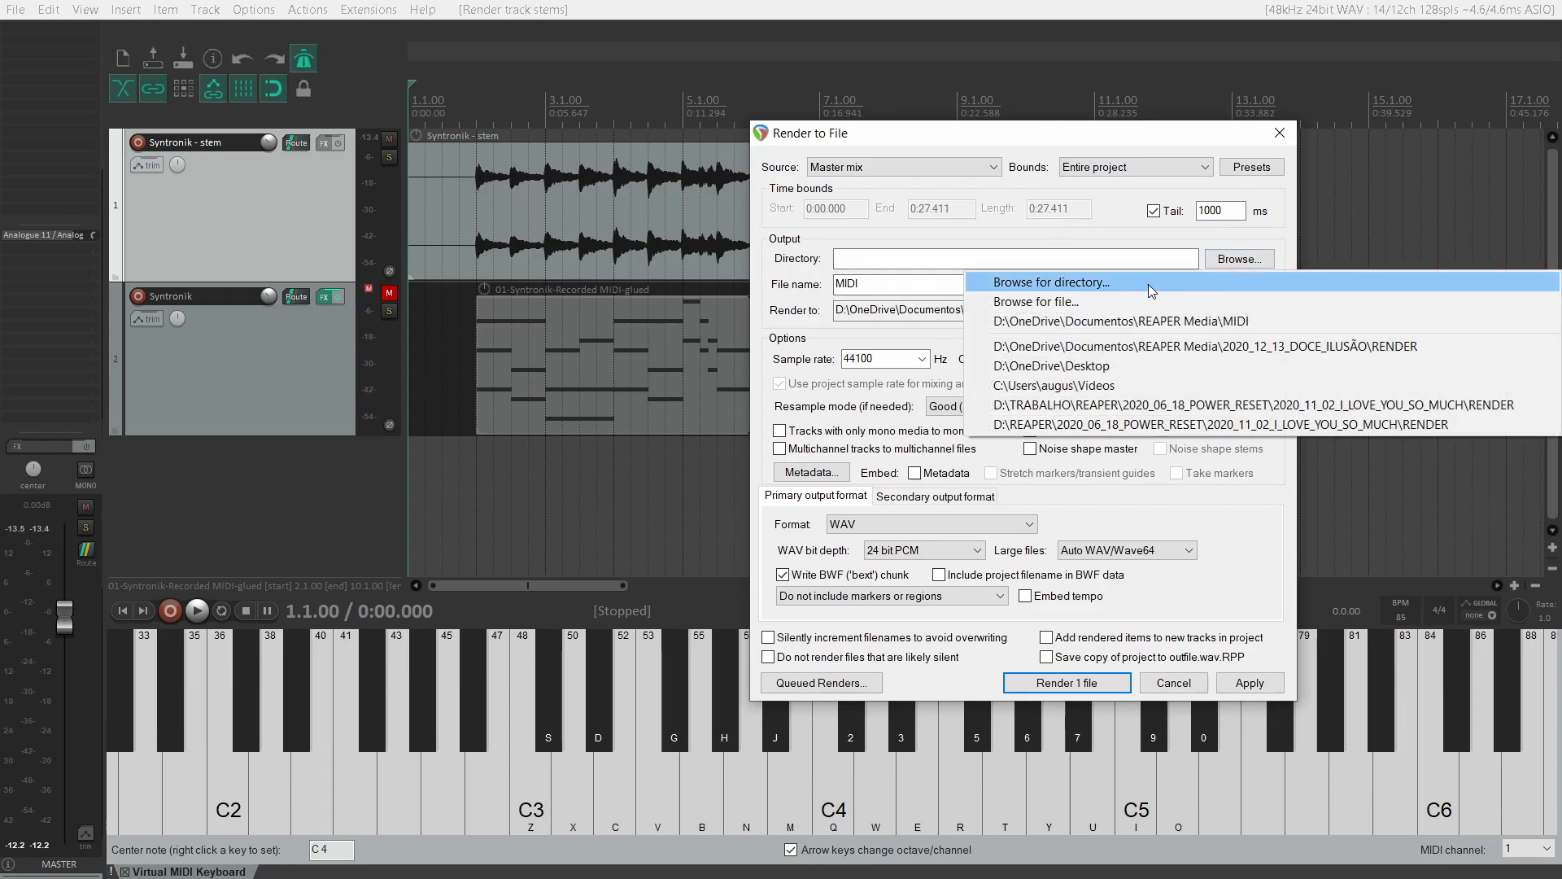
pyautogui.click(1049, 303)
pyautogui.moveTo(1049, 171); pyautogui.dragTo(725, 282)
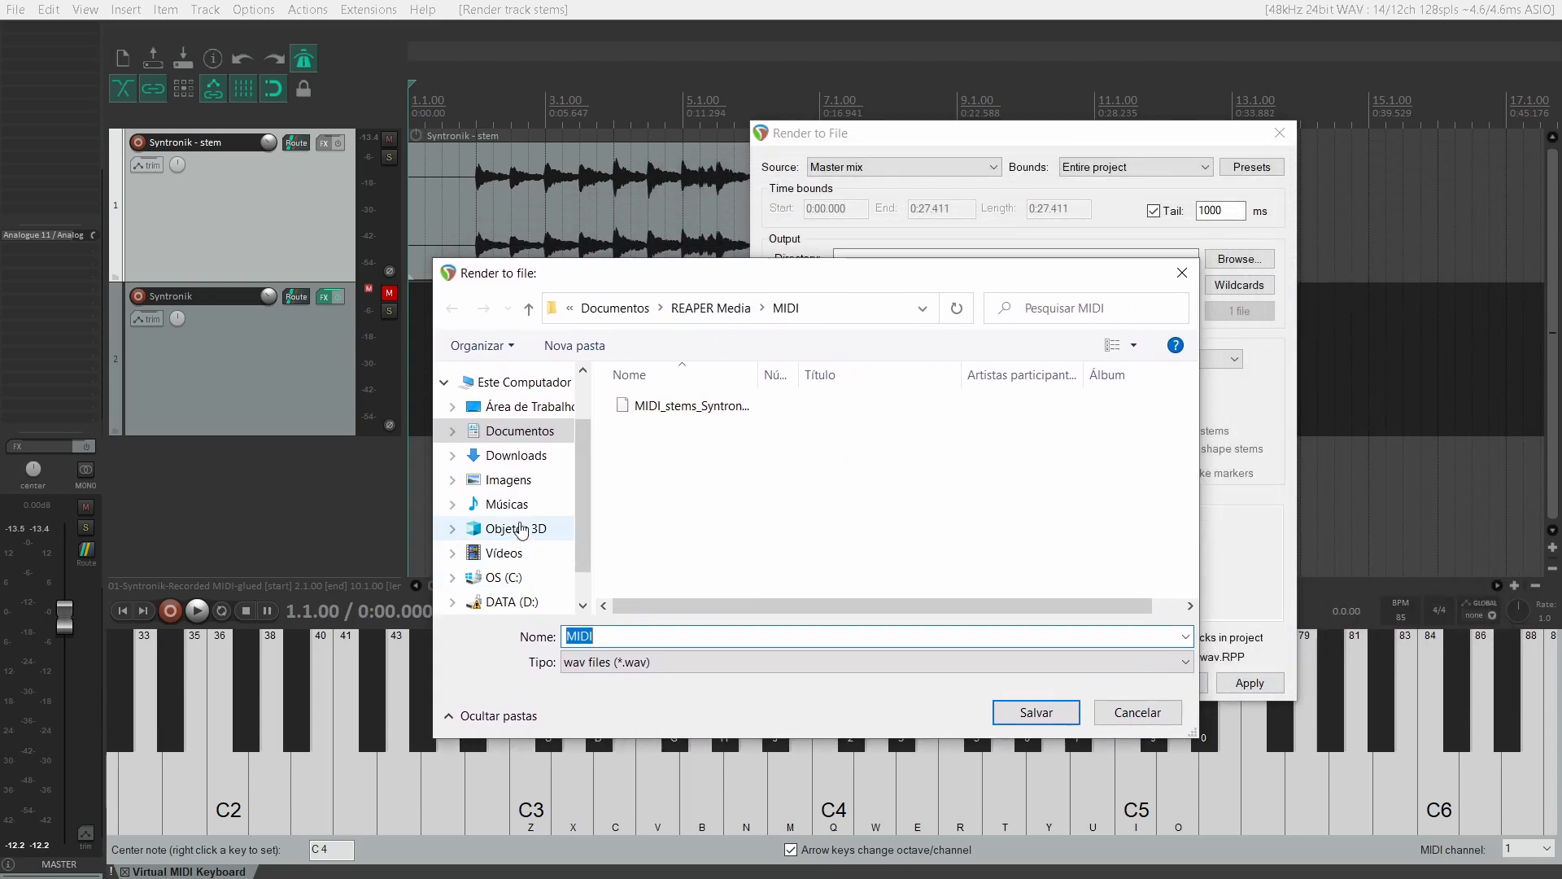
pyautogui.click(518, 433)
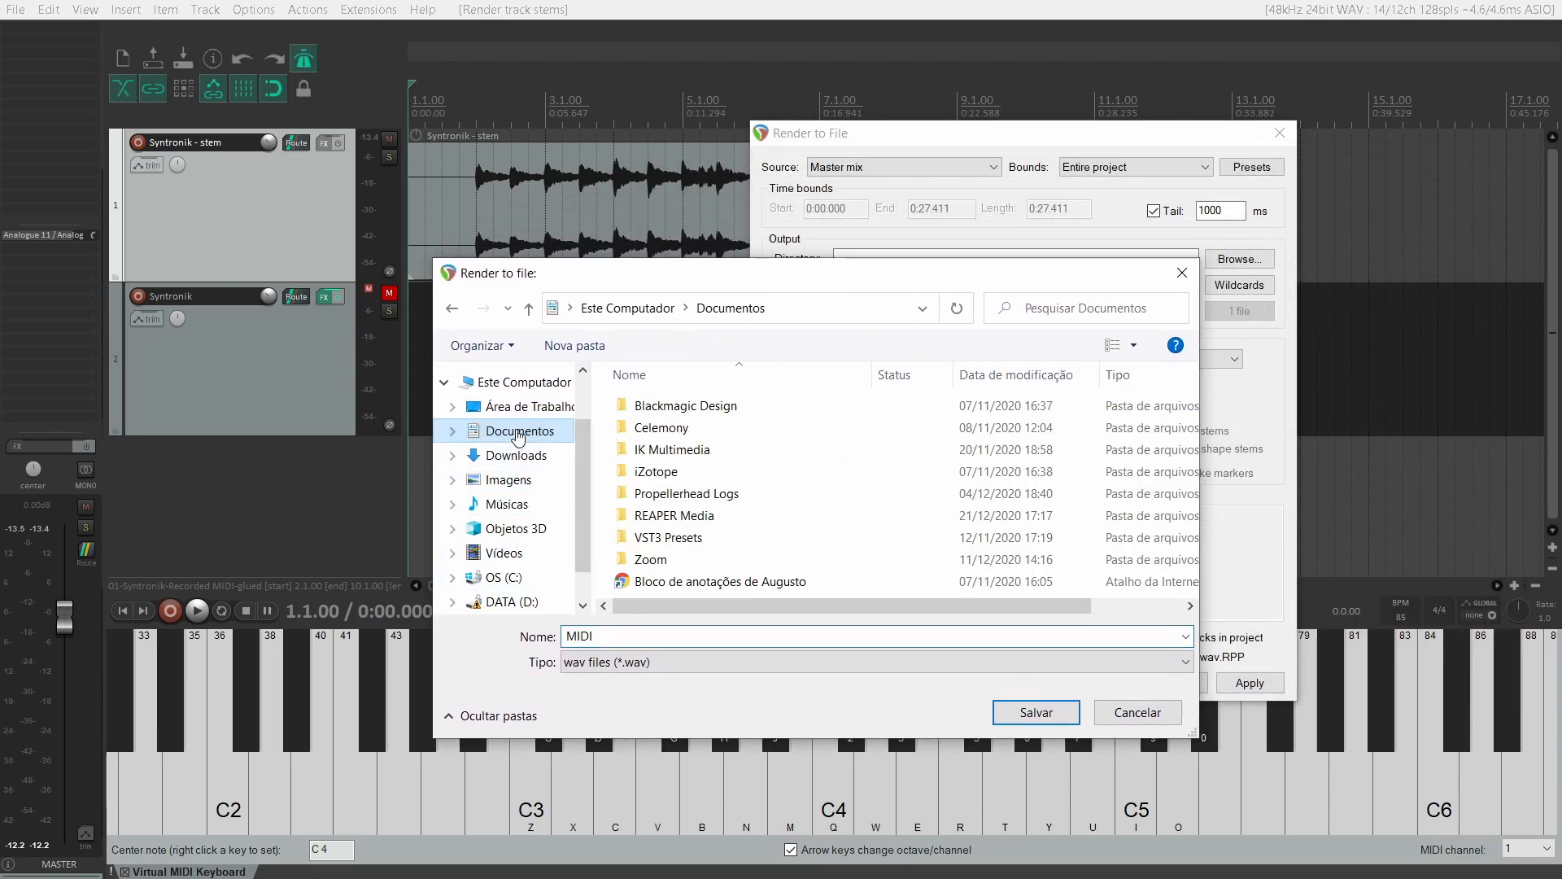
pyautogui.doubleClick(651, 515)
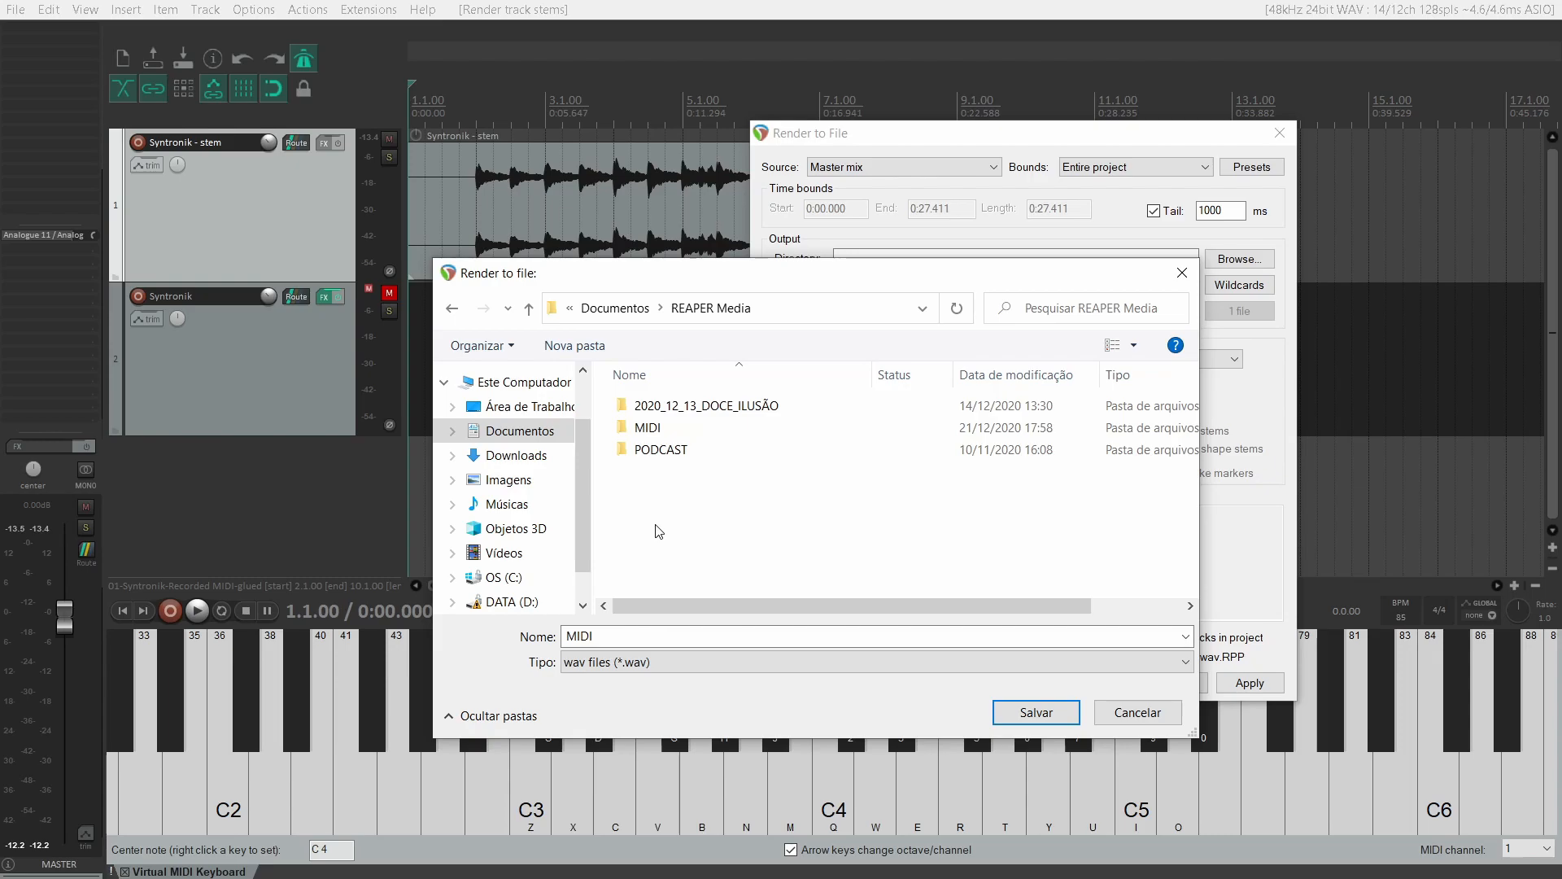
pyautogui.doubleClick(649, 429)
pyautogui.click(1035, 712)
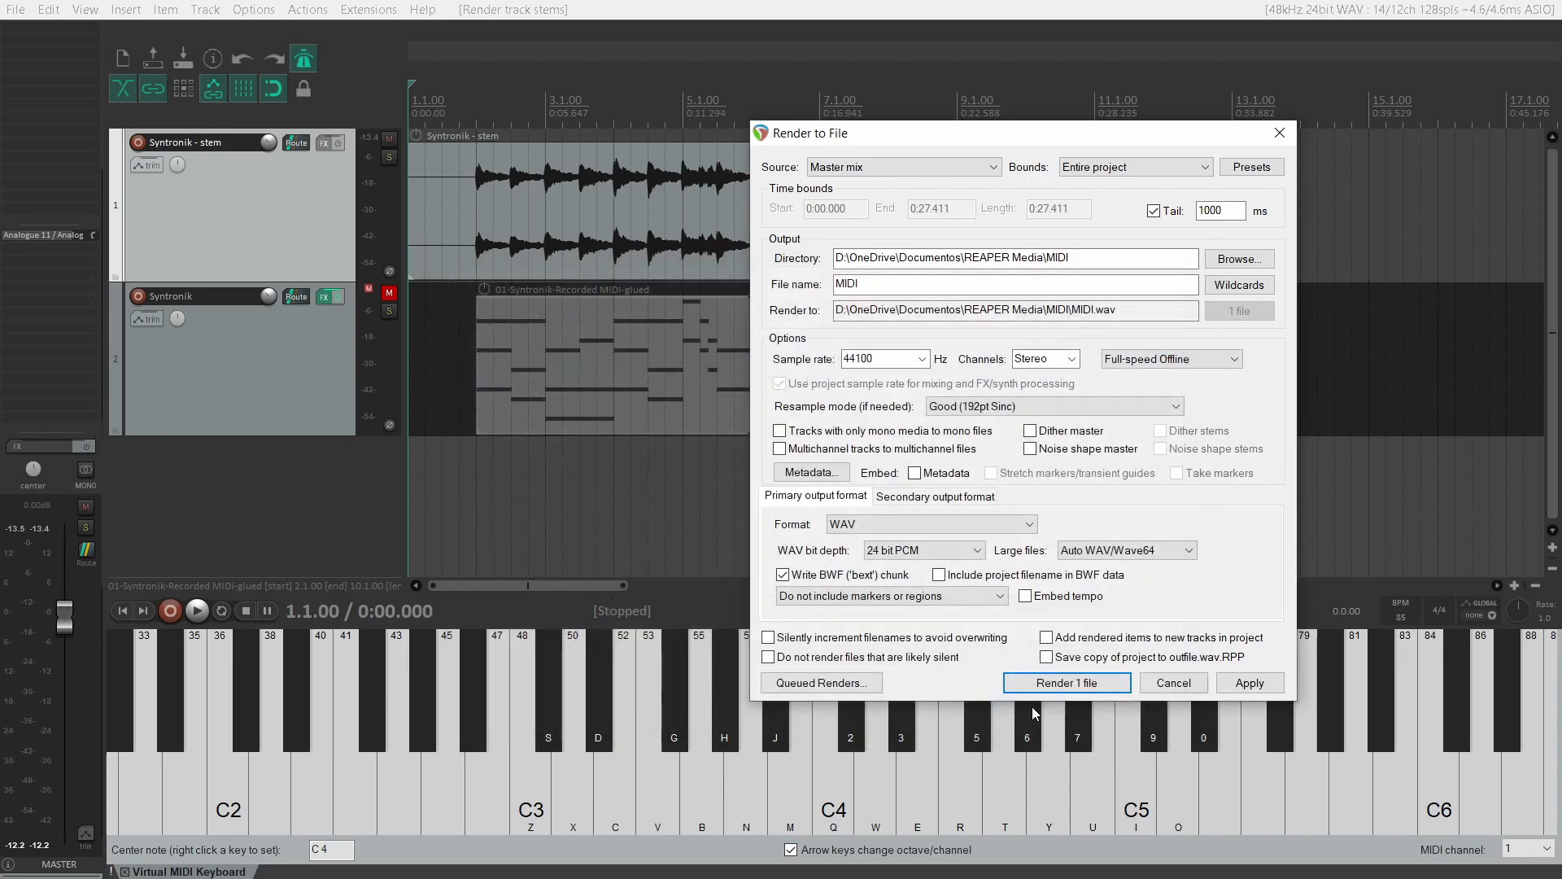
# Name the output file AUDIO and set it to a 48000 Hz sample rate, Stereo channels and WAV format.
pyautogui.doubleClick(883, 283)
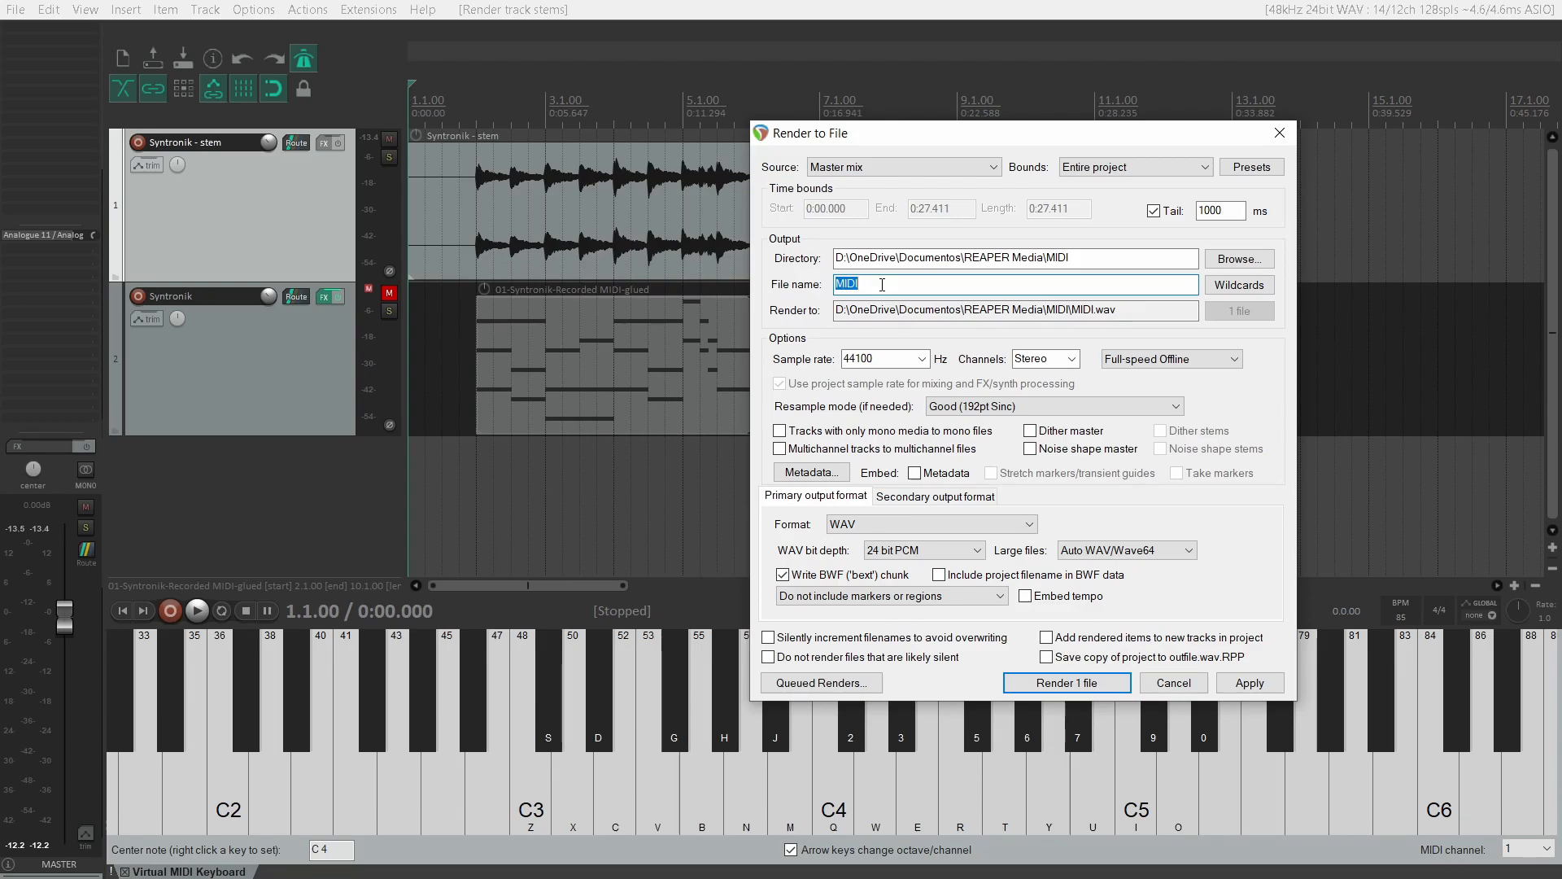
pyautogui.write('AUDIO')
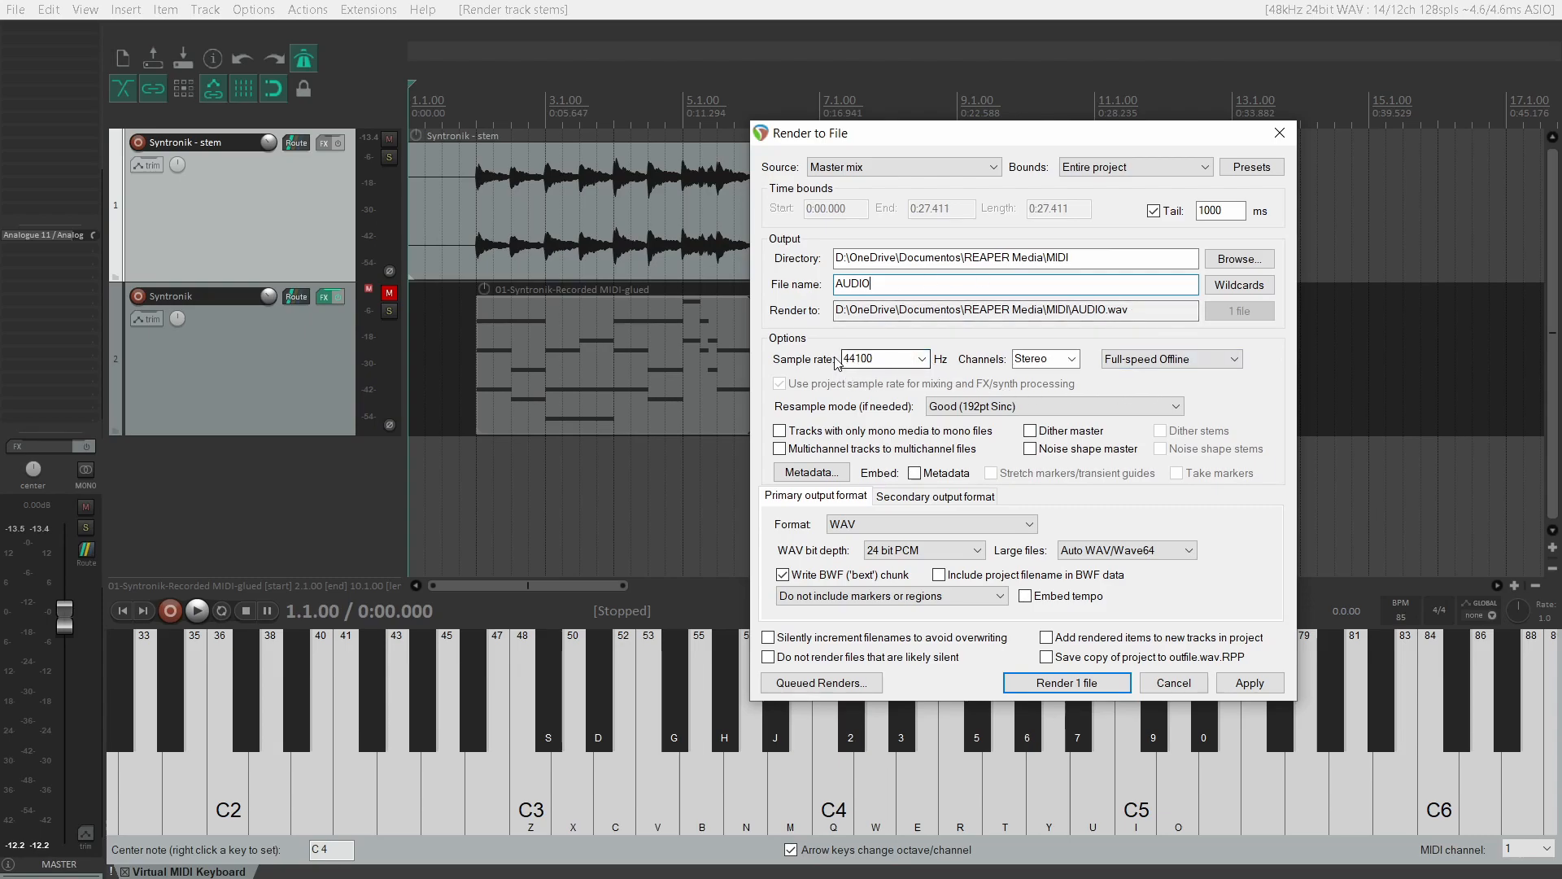
pyautogui.click(920, 370)
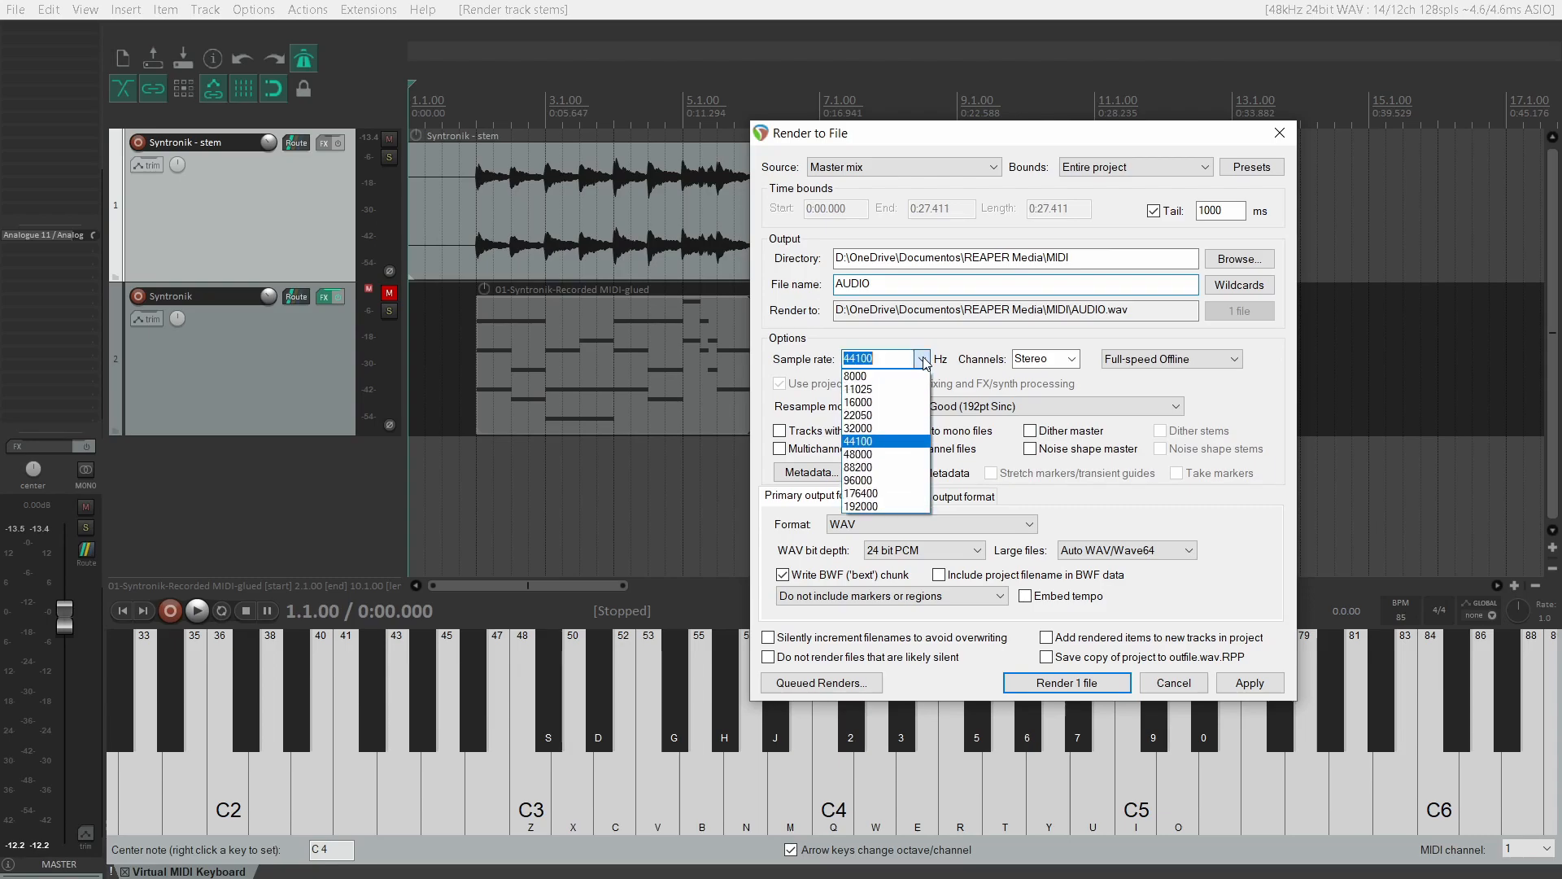
pyautogui.click(863, 456)
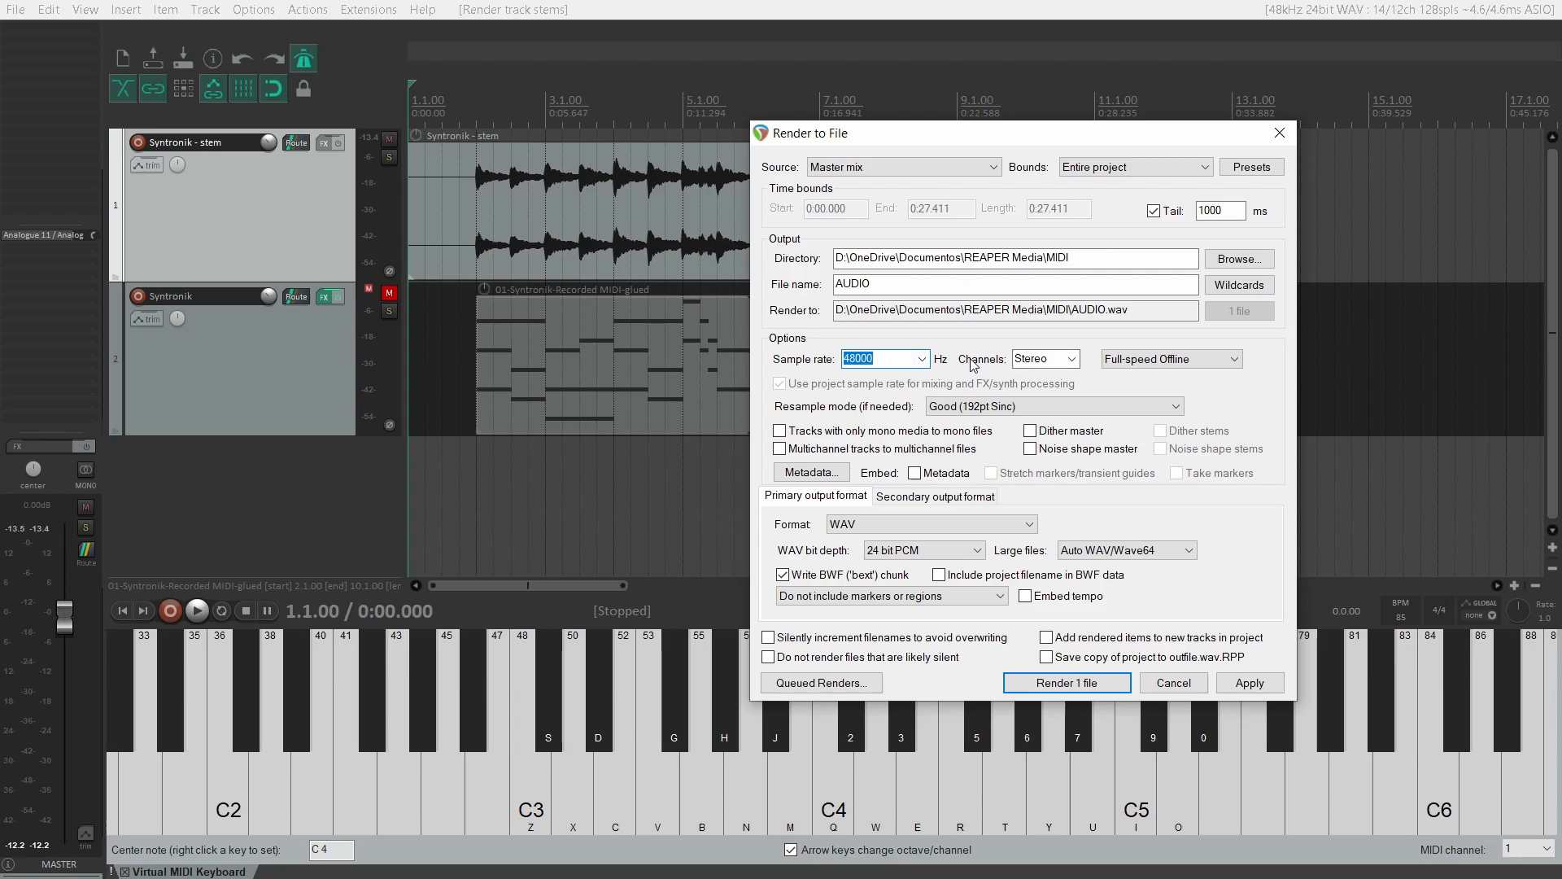
pyautogui.click(1051, 362)
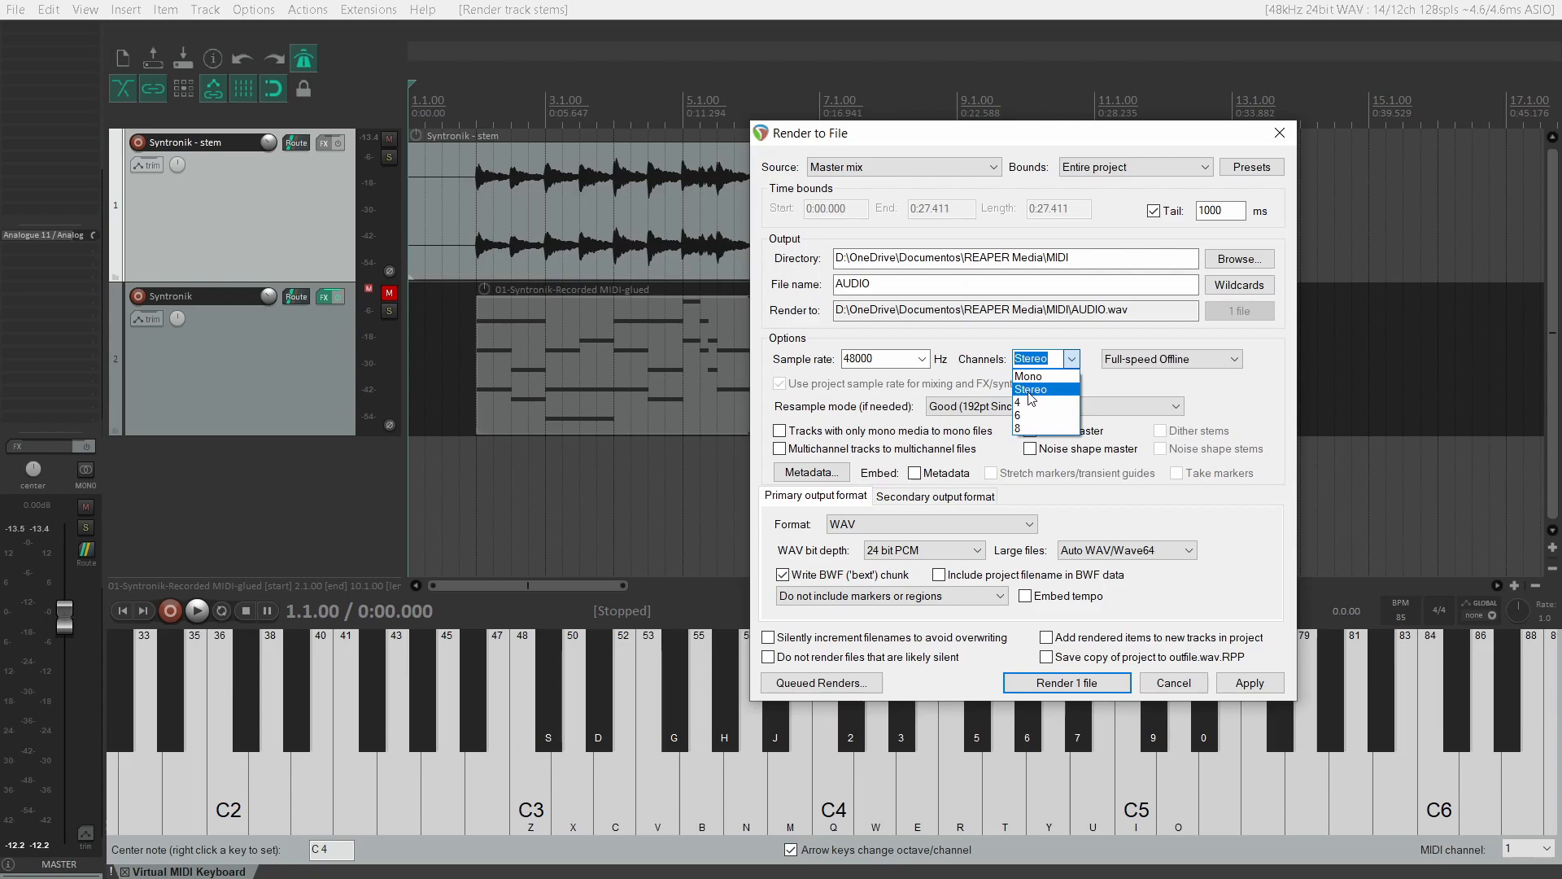
pyautogui.click(1027, 390)
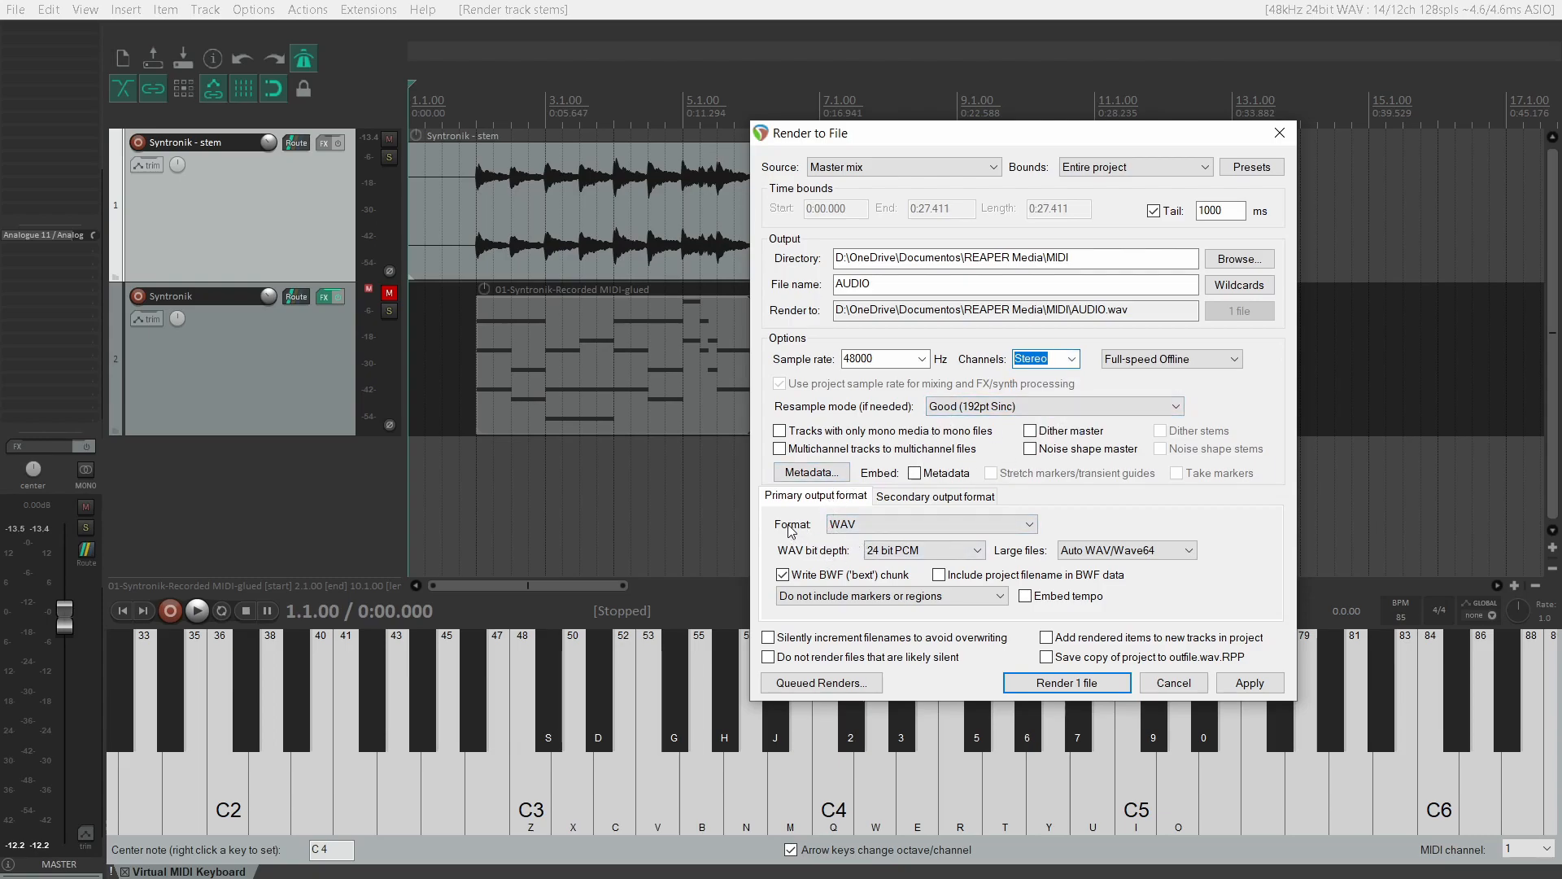
pyautogui.click(848, 526)
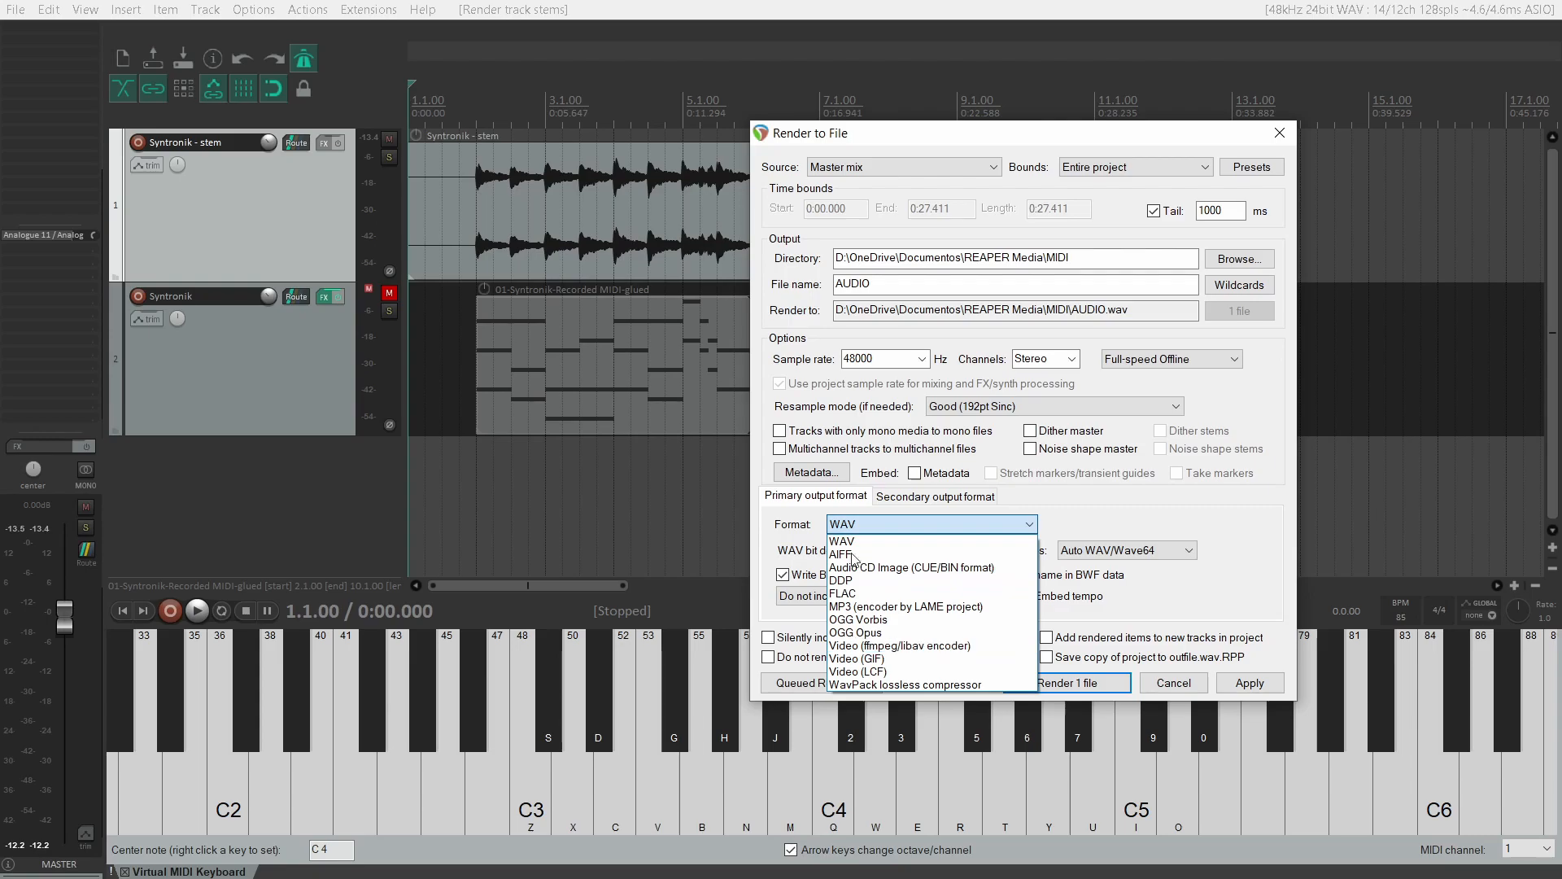
pyautogui.click(835, 525)
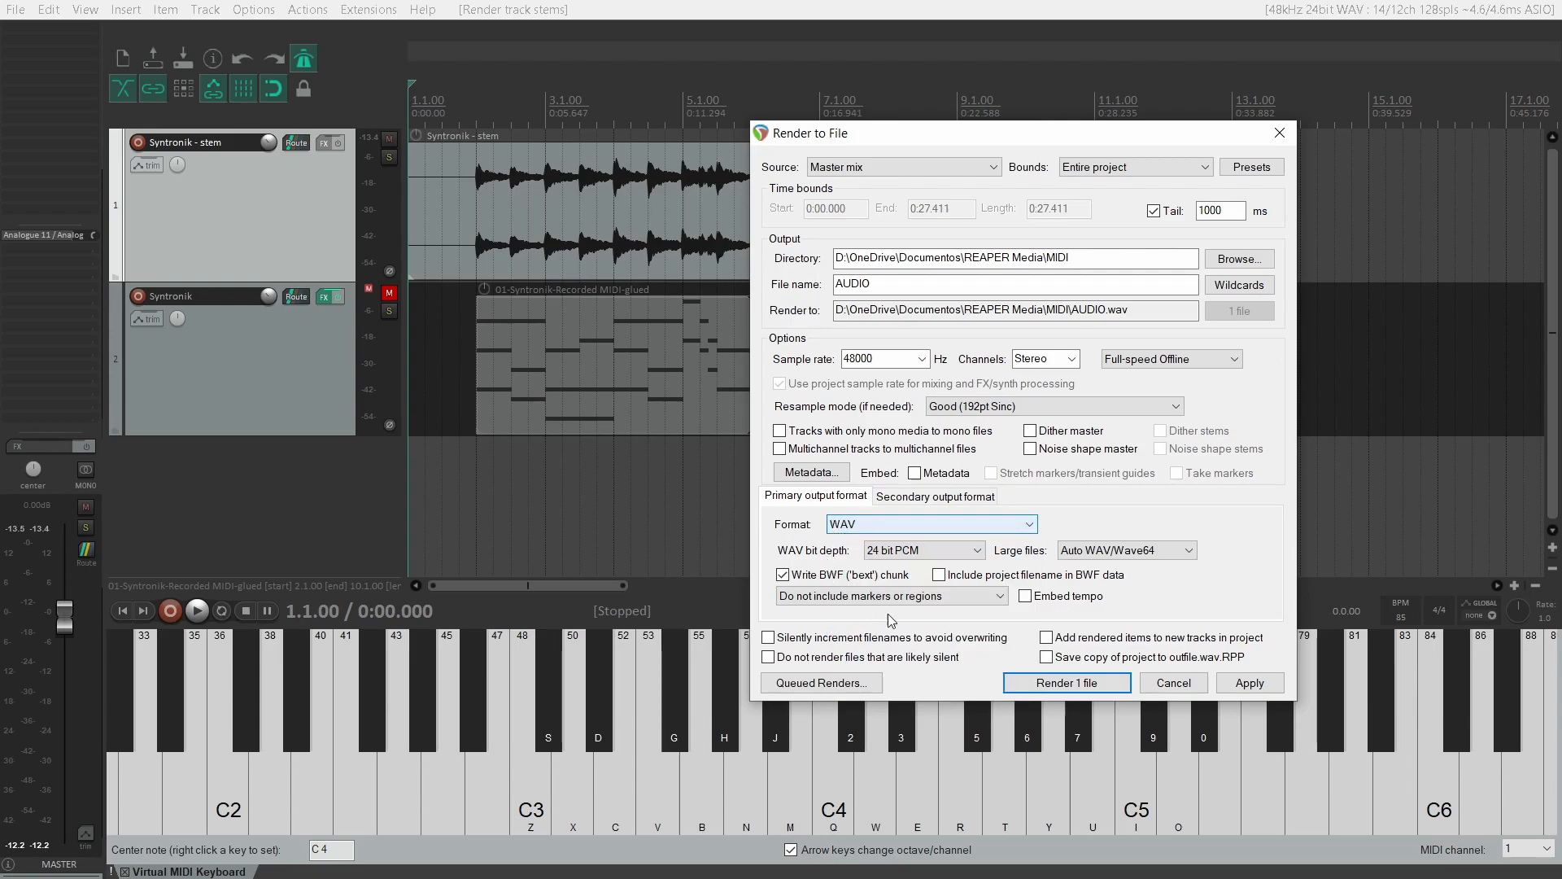
# Render the master mix to file and show the rendered AUDIO file in its folder in File Explorer.
pyautogui.click(1064, 685)
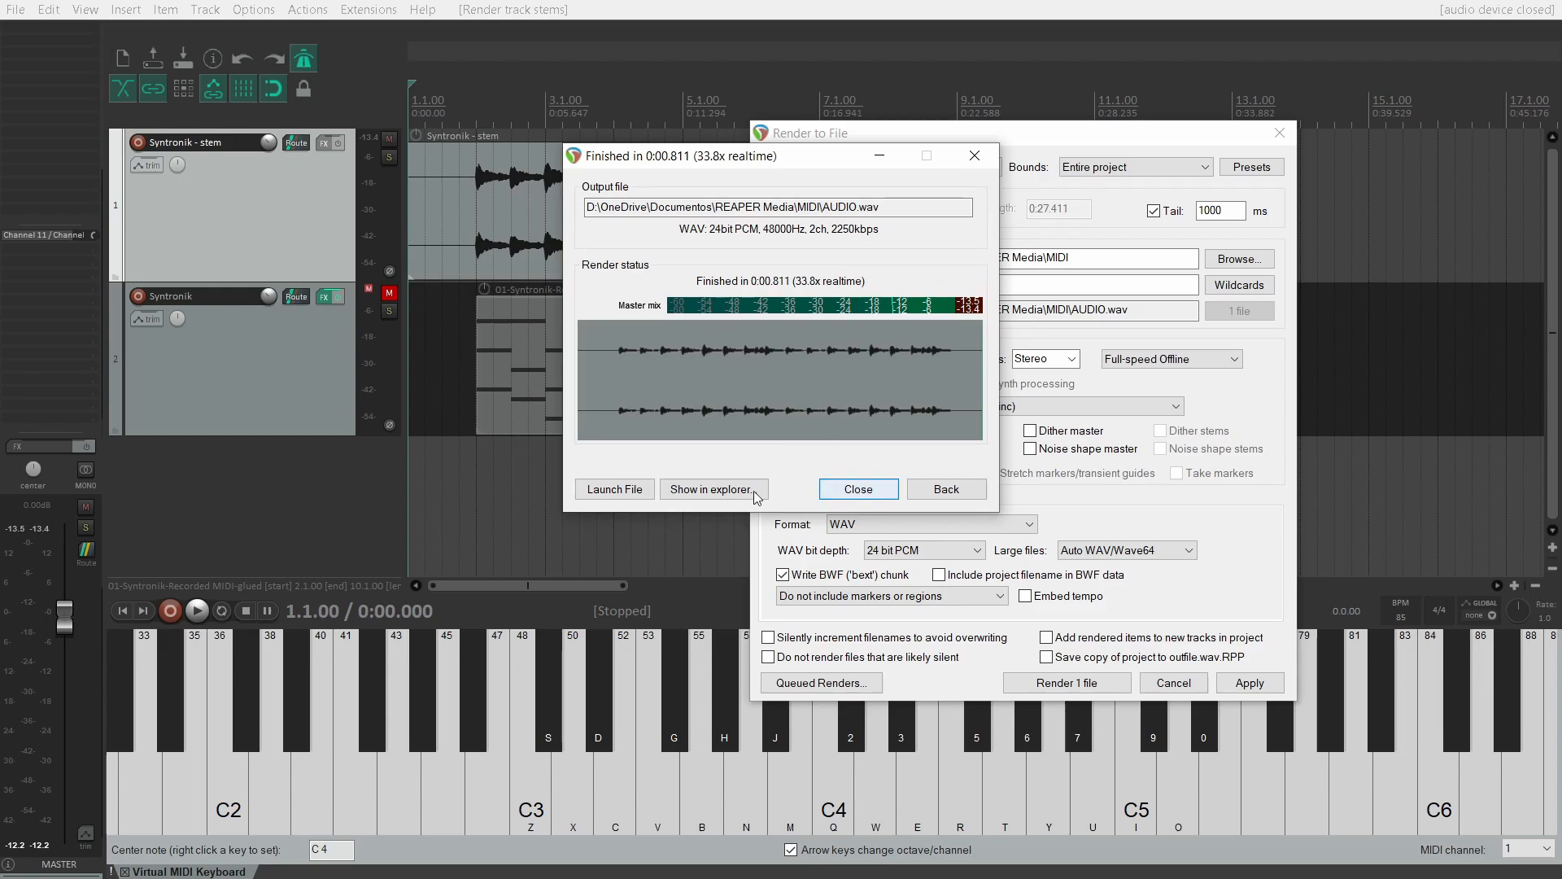
pyautogui.click(711, 489)
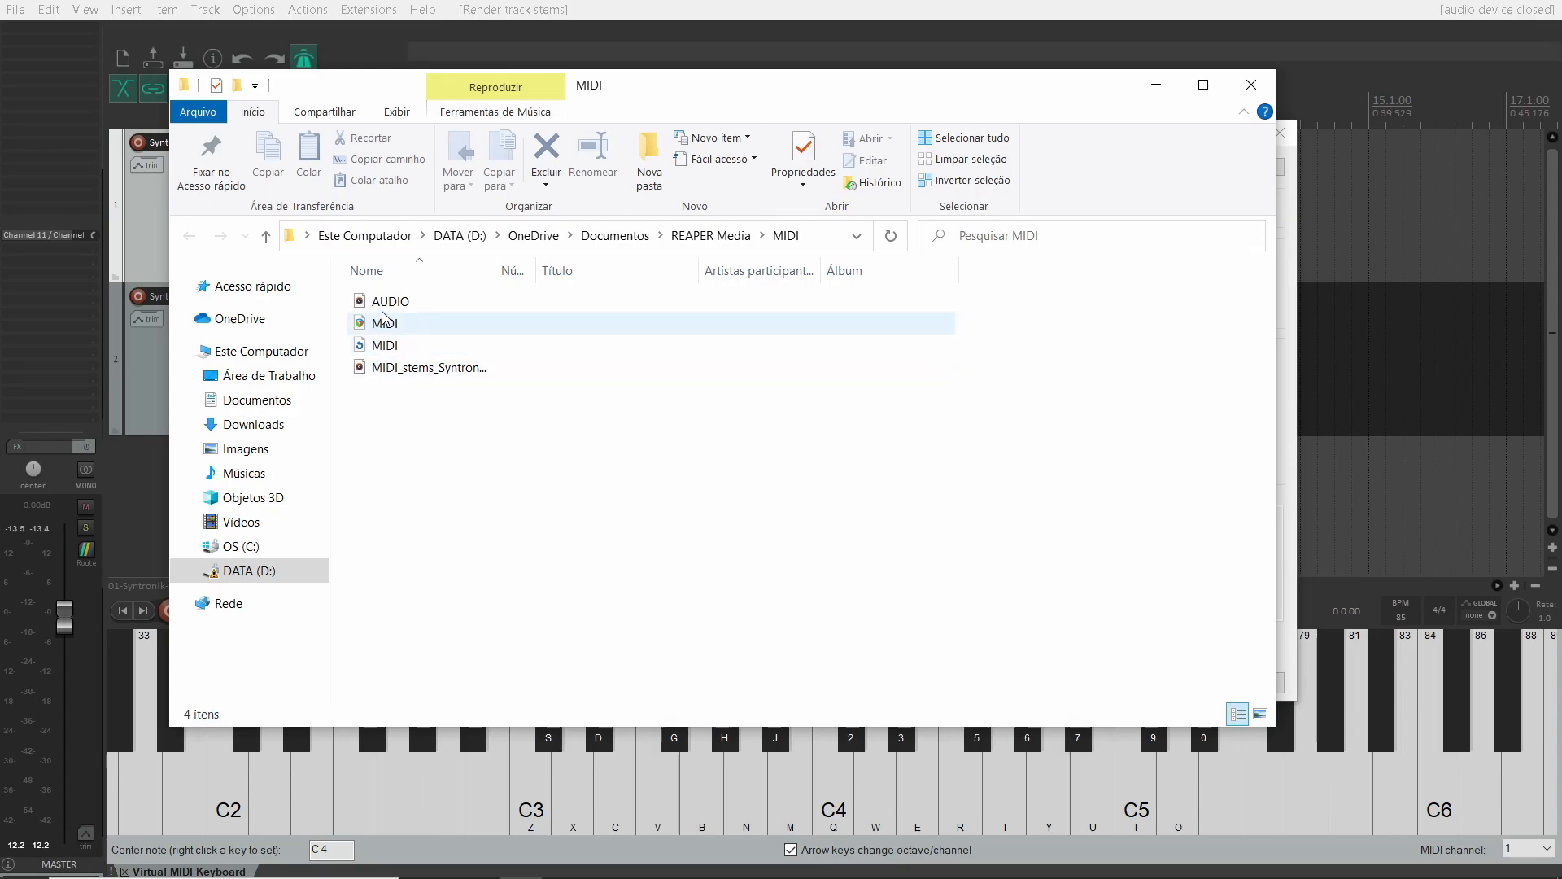
pyautogui.moveTo(655, 88); pyautogui.dragTo(829, 159)
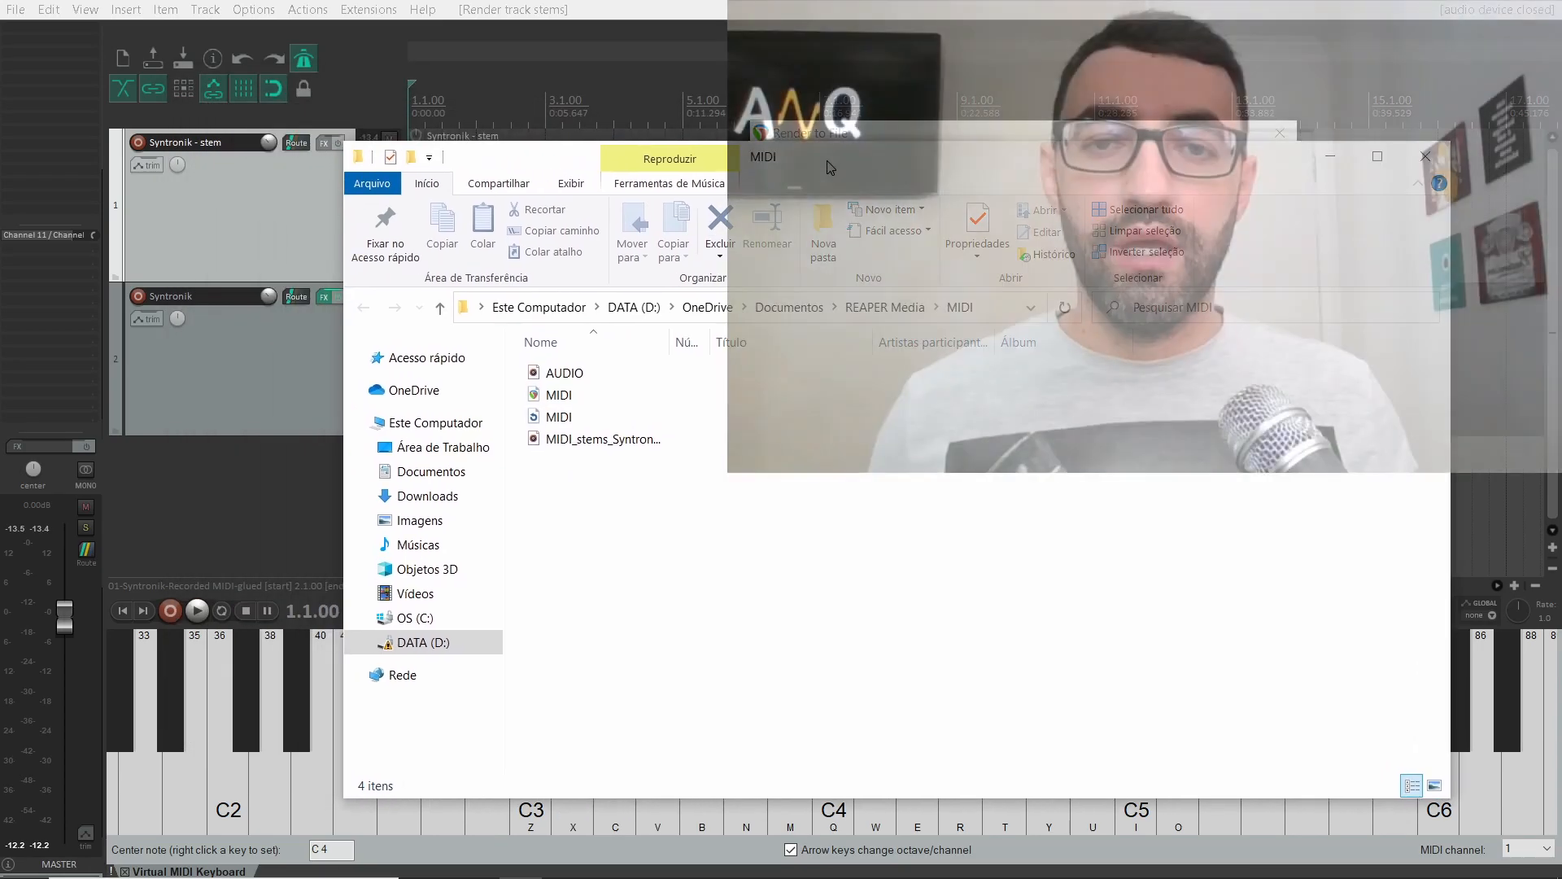